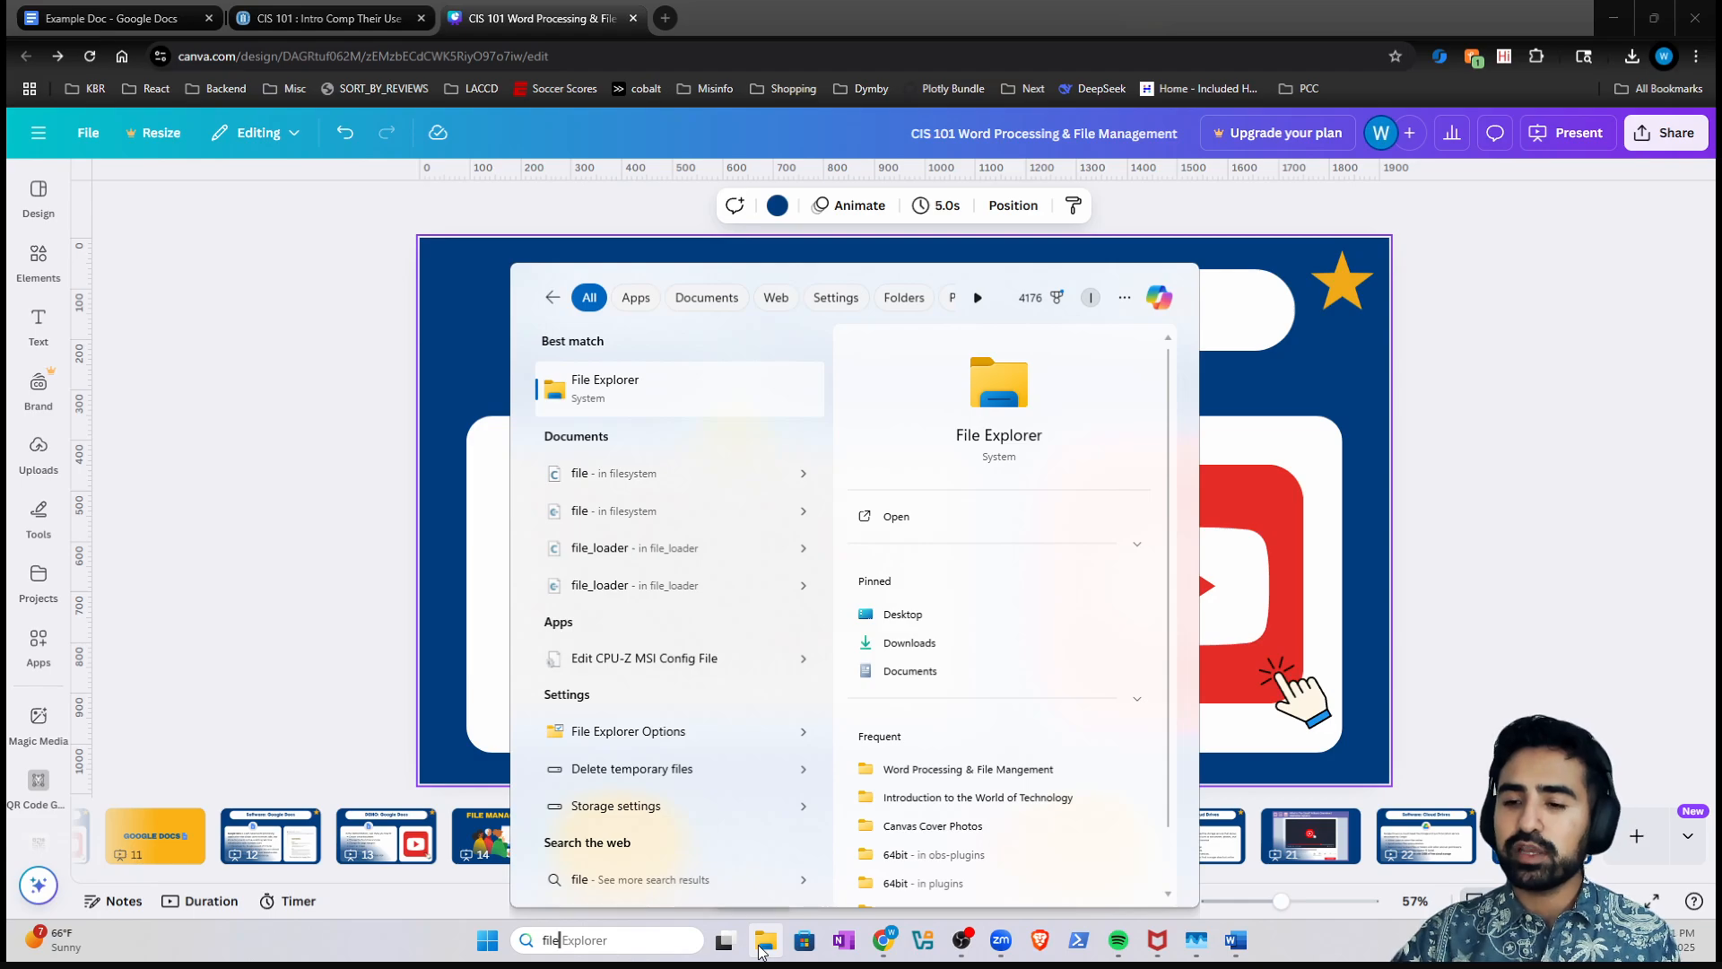
- Open File Explorer in a maximized window and show the contents of the Desktop folder
left_click(764, 942)
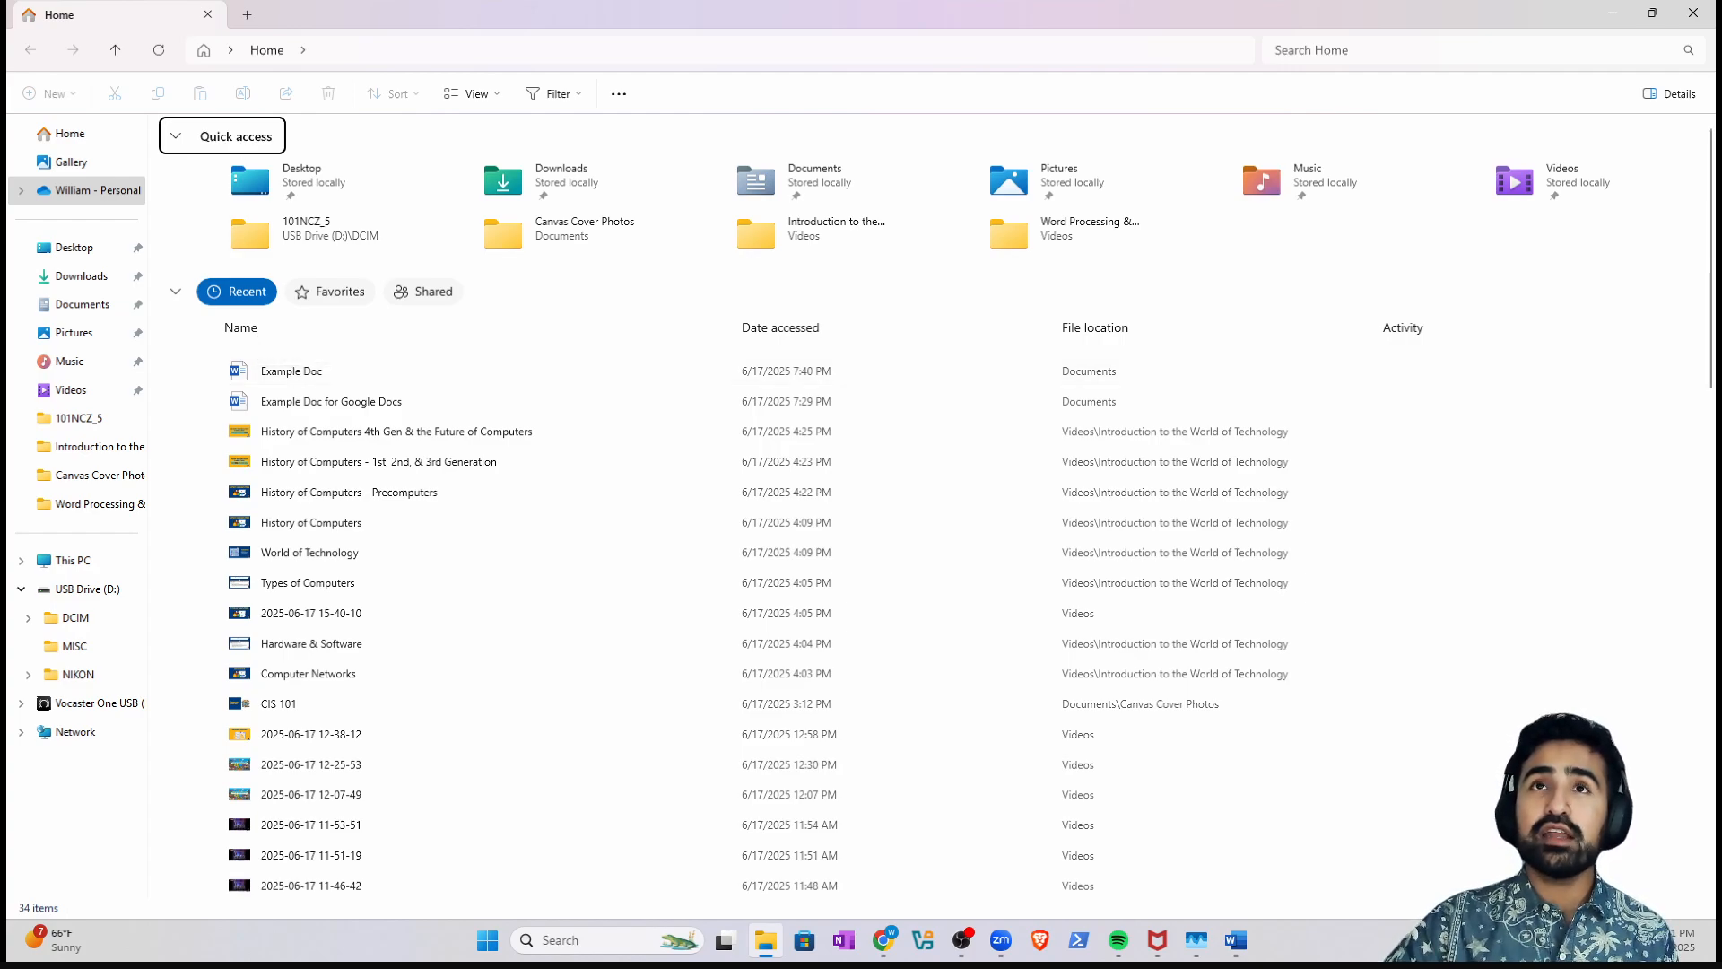
double_click(749, 18)
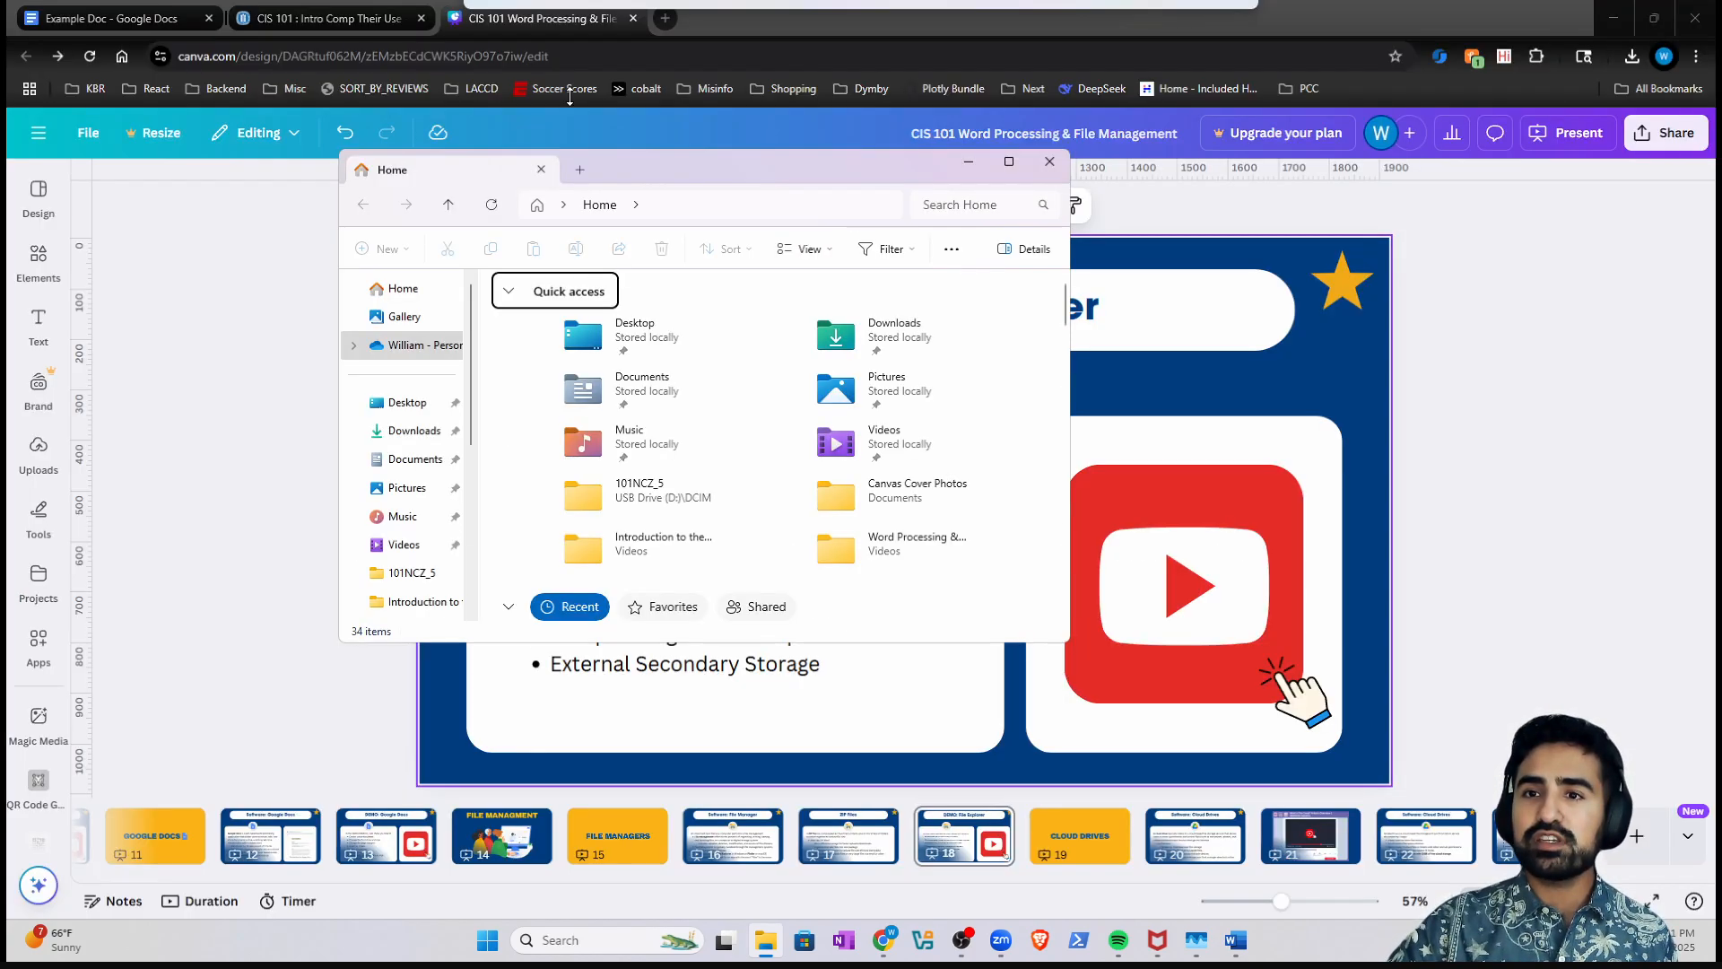
left_click_drag(535, 25, 511, 0)
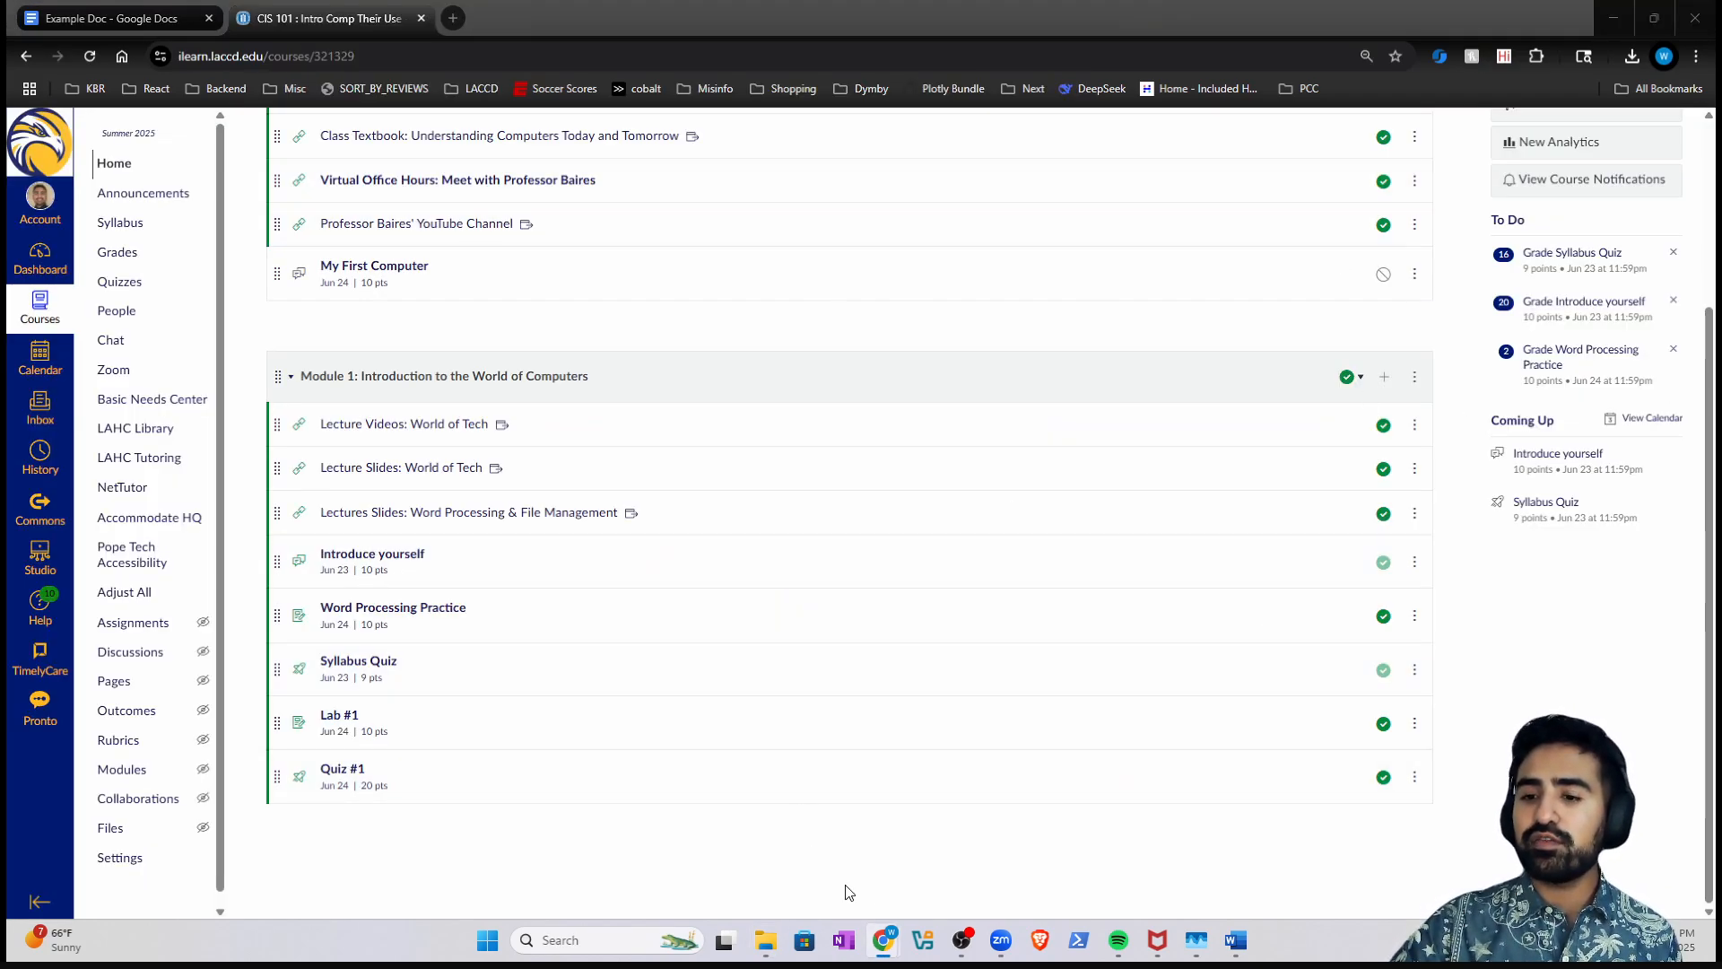
left_click(765, 939)
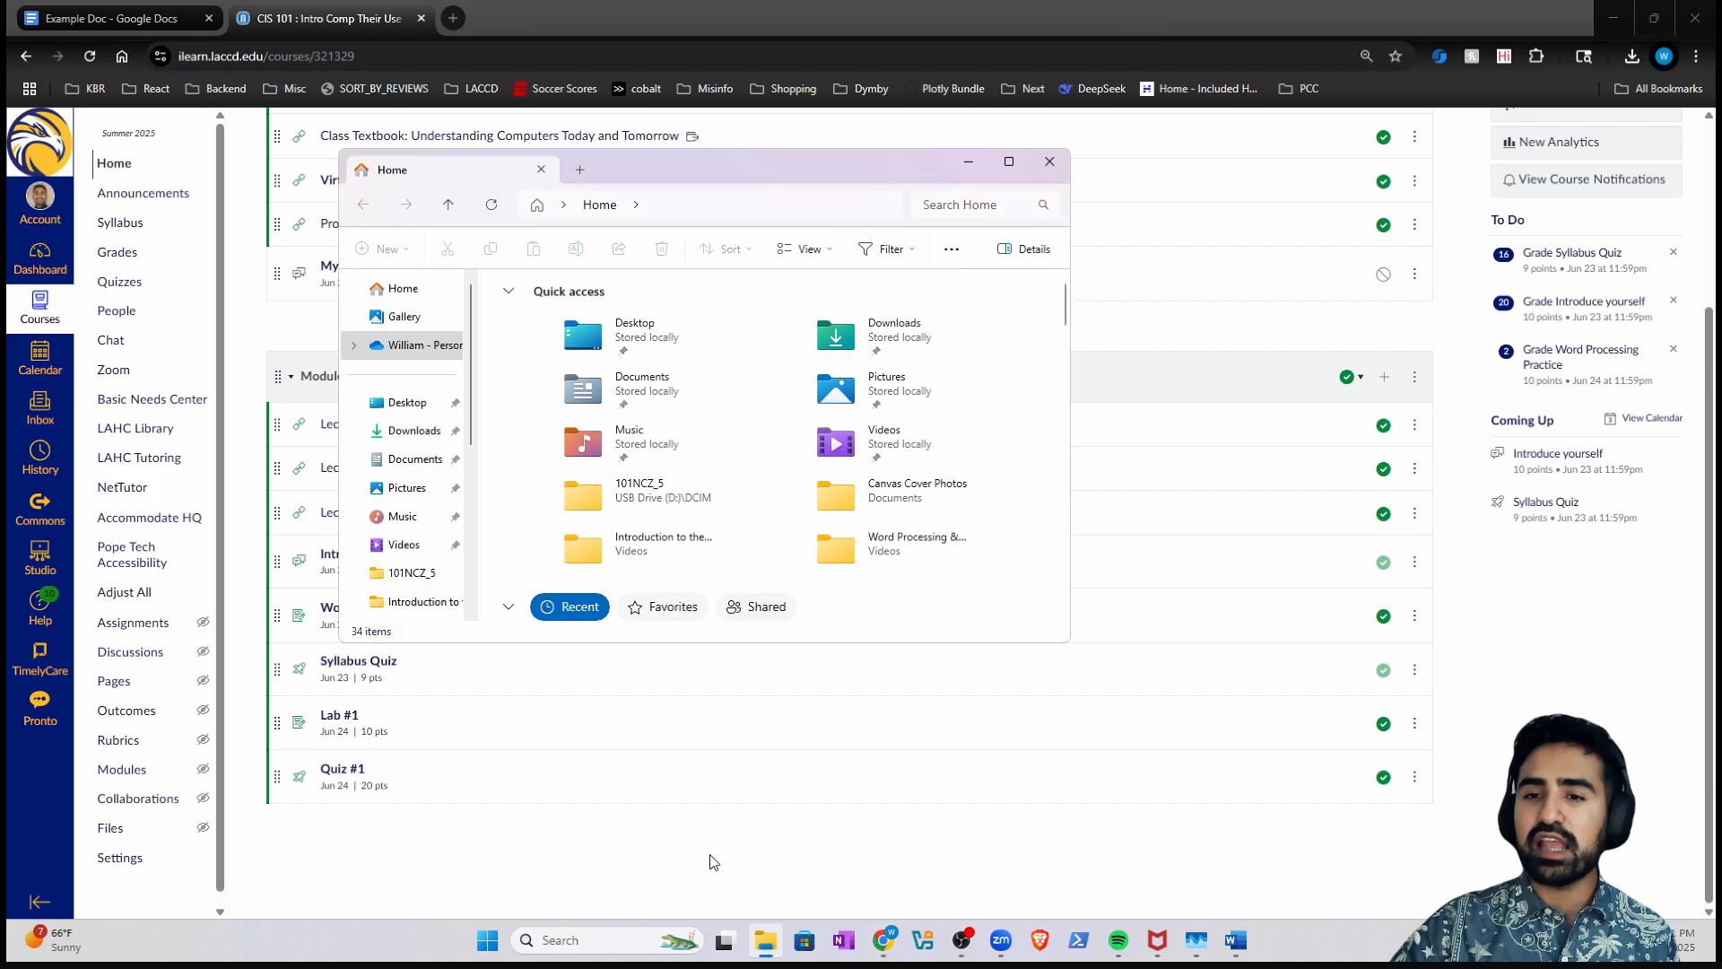
left_click(1008, 161)
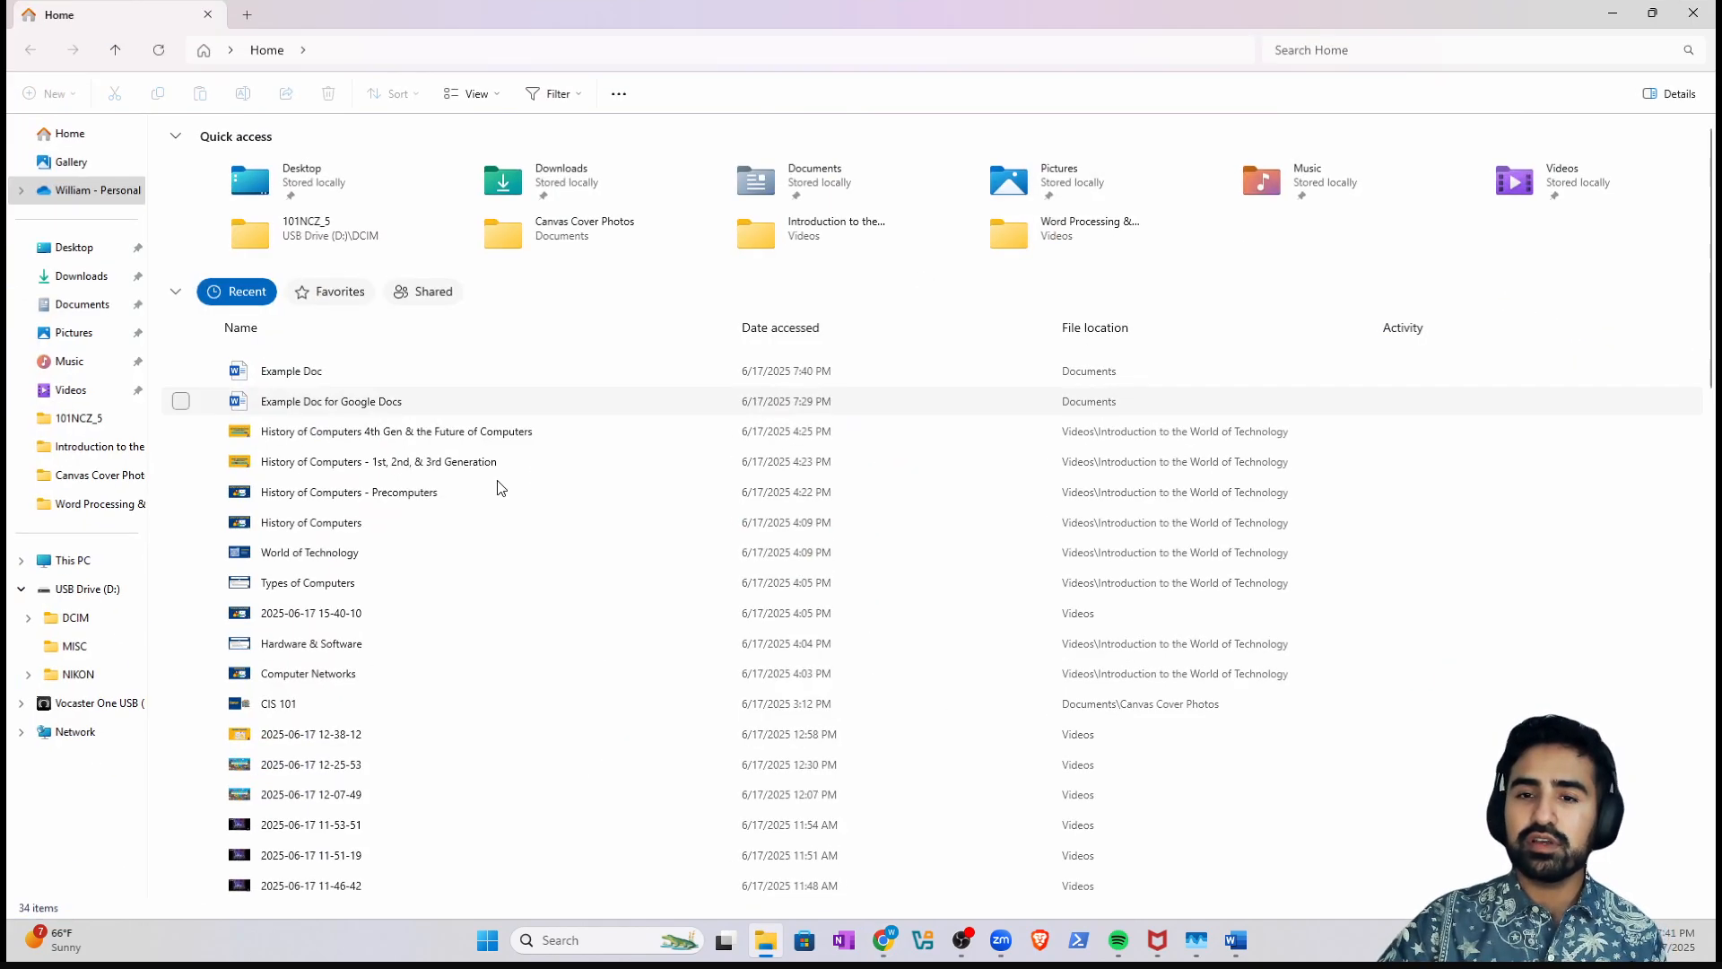
left_click(115, 252)
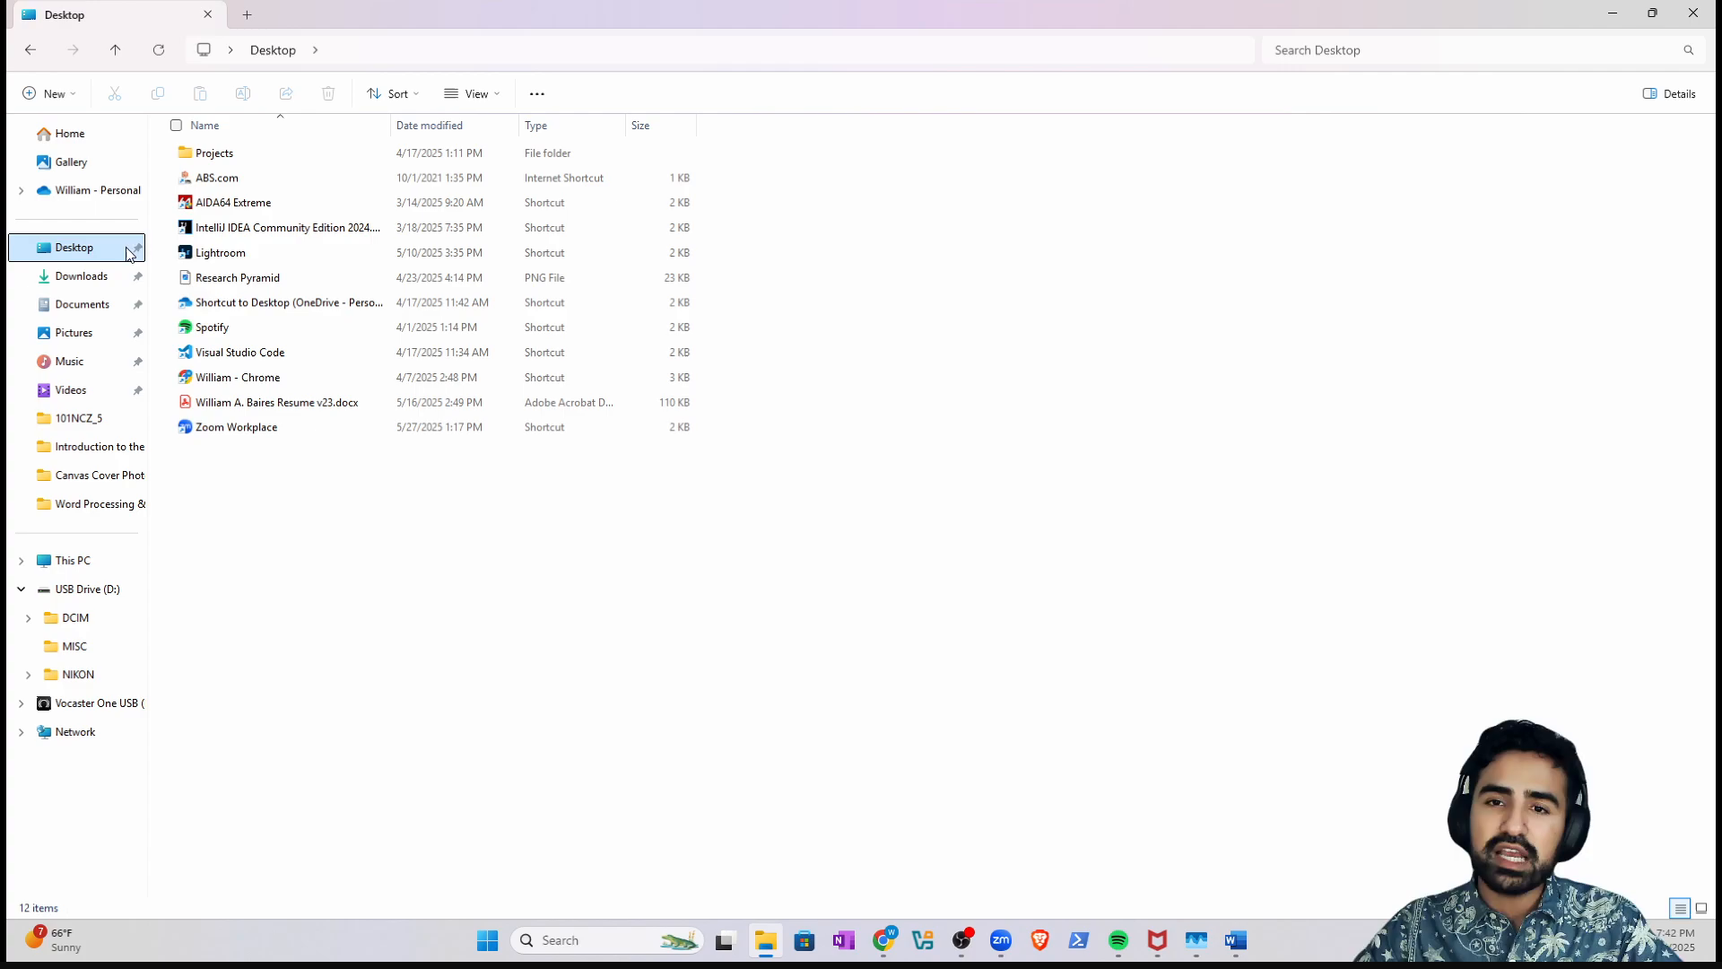
- Restore File Explorer to a smaller window, minimize the browser windows to reveal the desktop, and move File Explorer aside
double_click(504, 22)
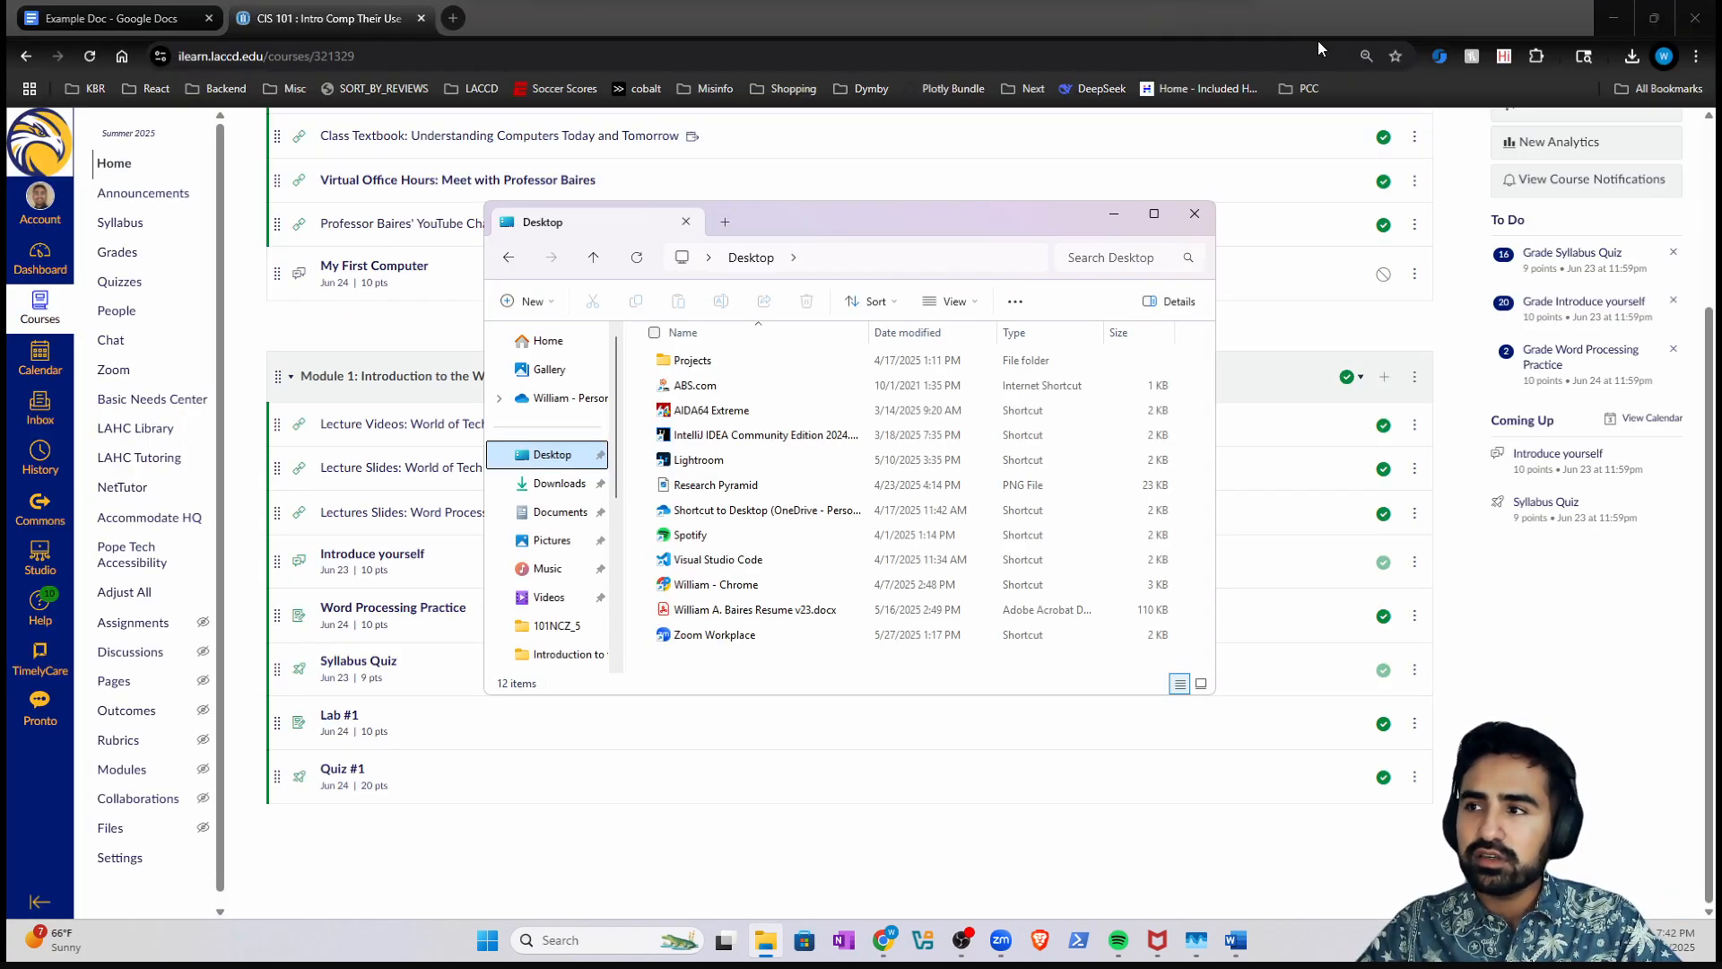
left_click(1612, 18)
left_click(1625, 16)
left_click(1626, 15)
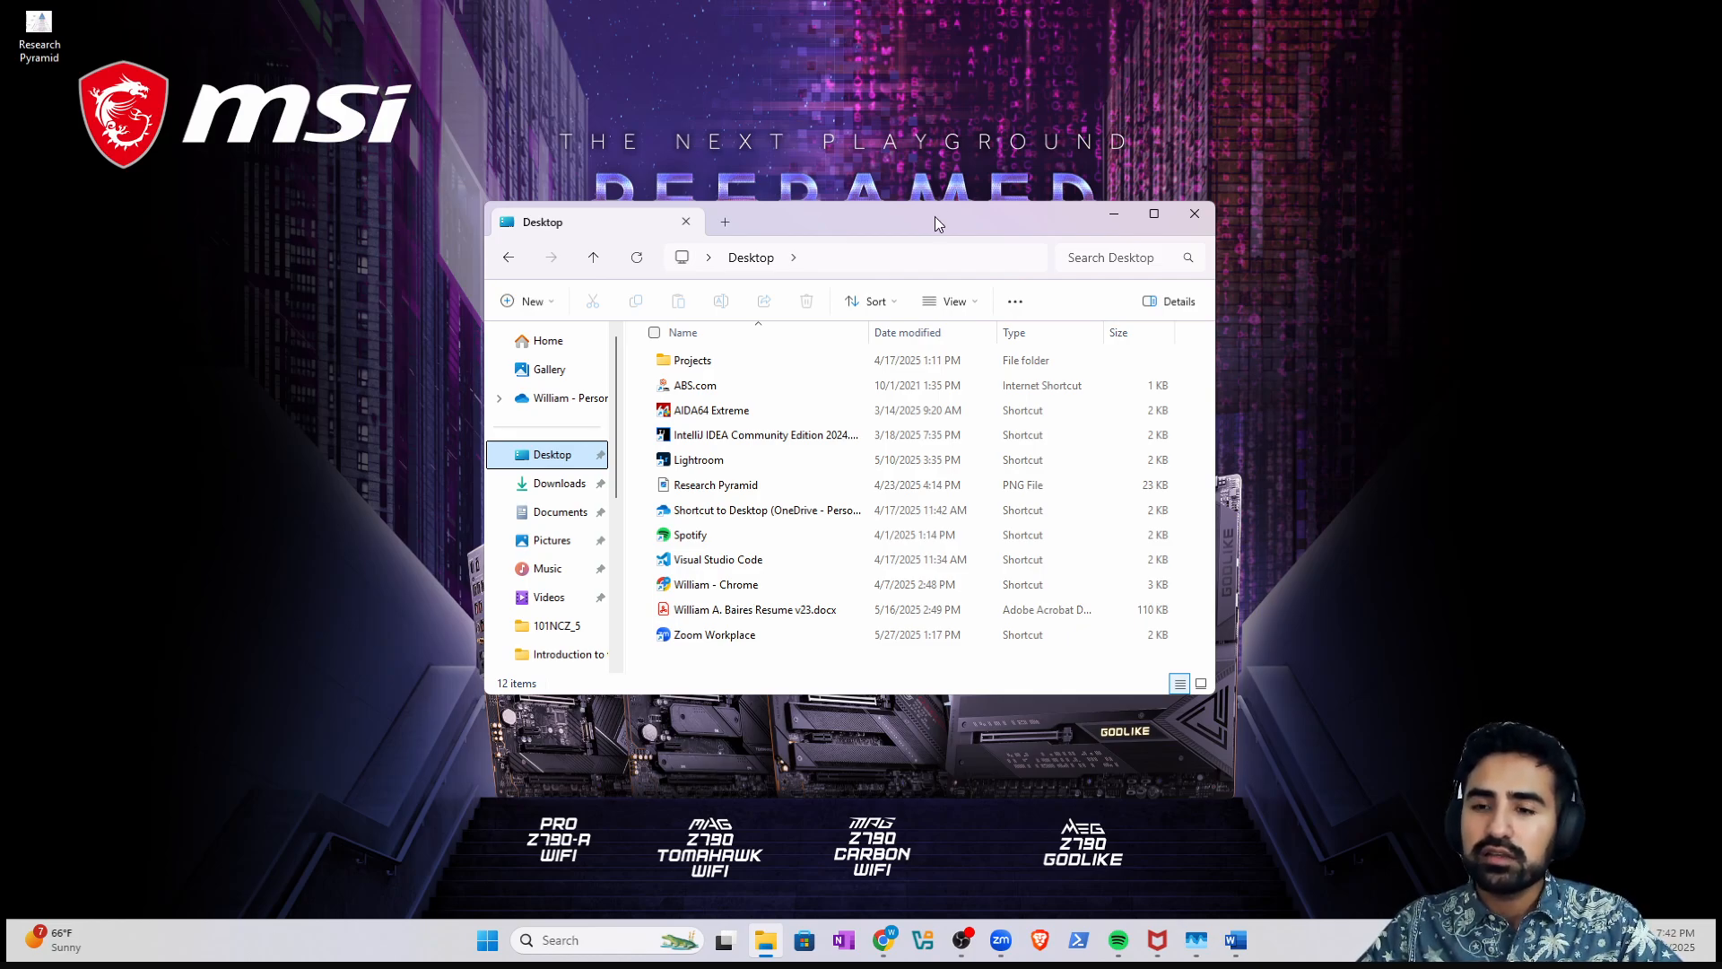
left_click_drag(935, 224, 1181, 271)
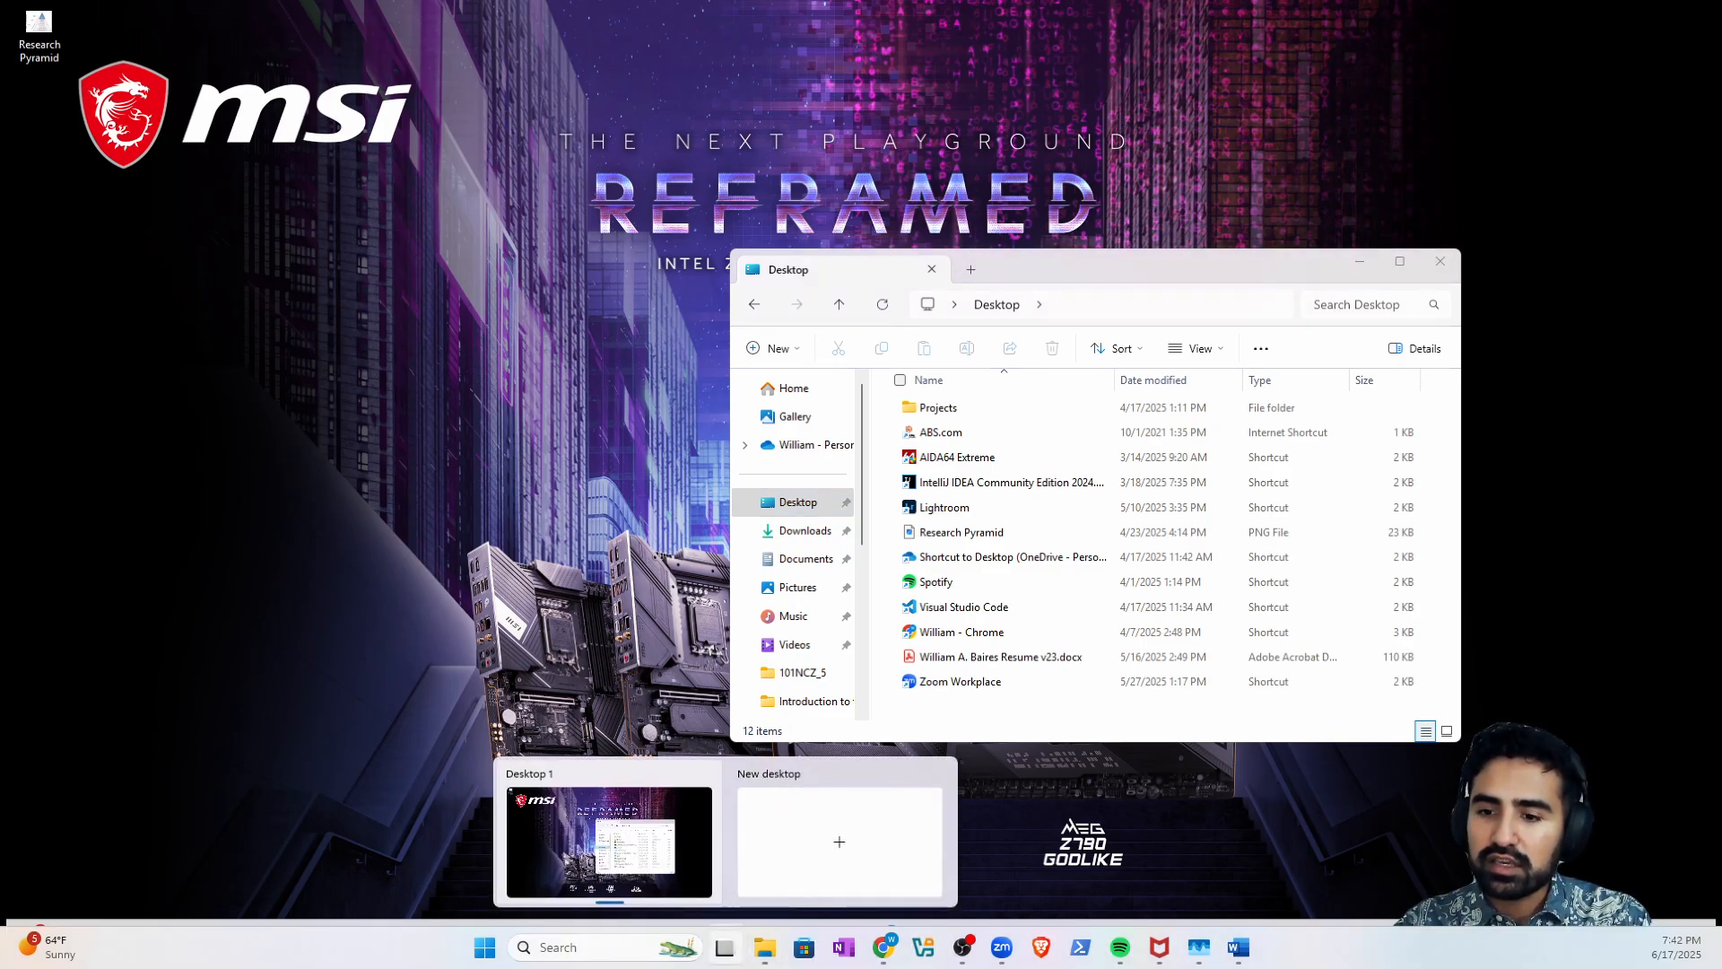
left_click(722, 939)
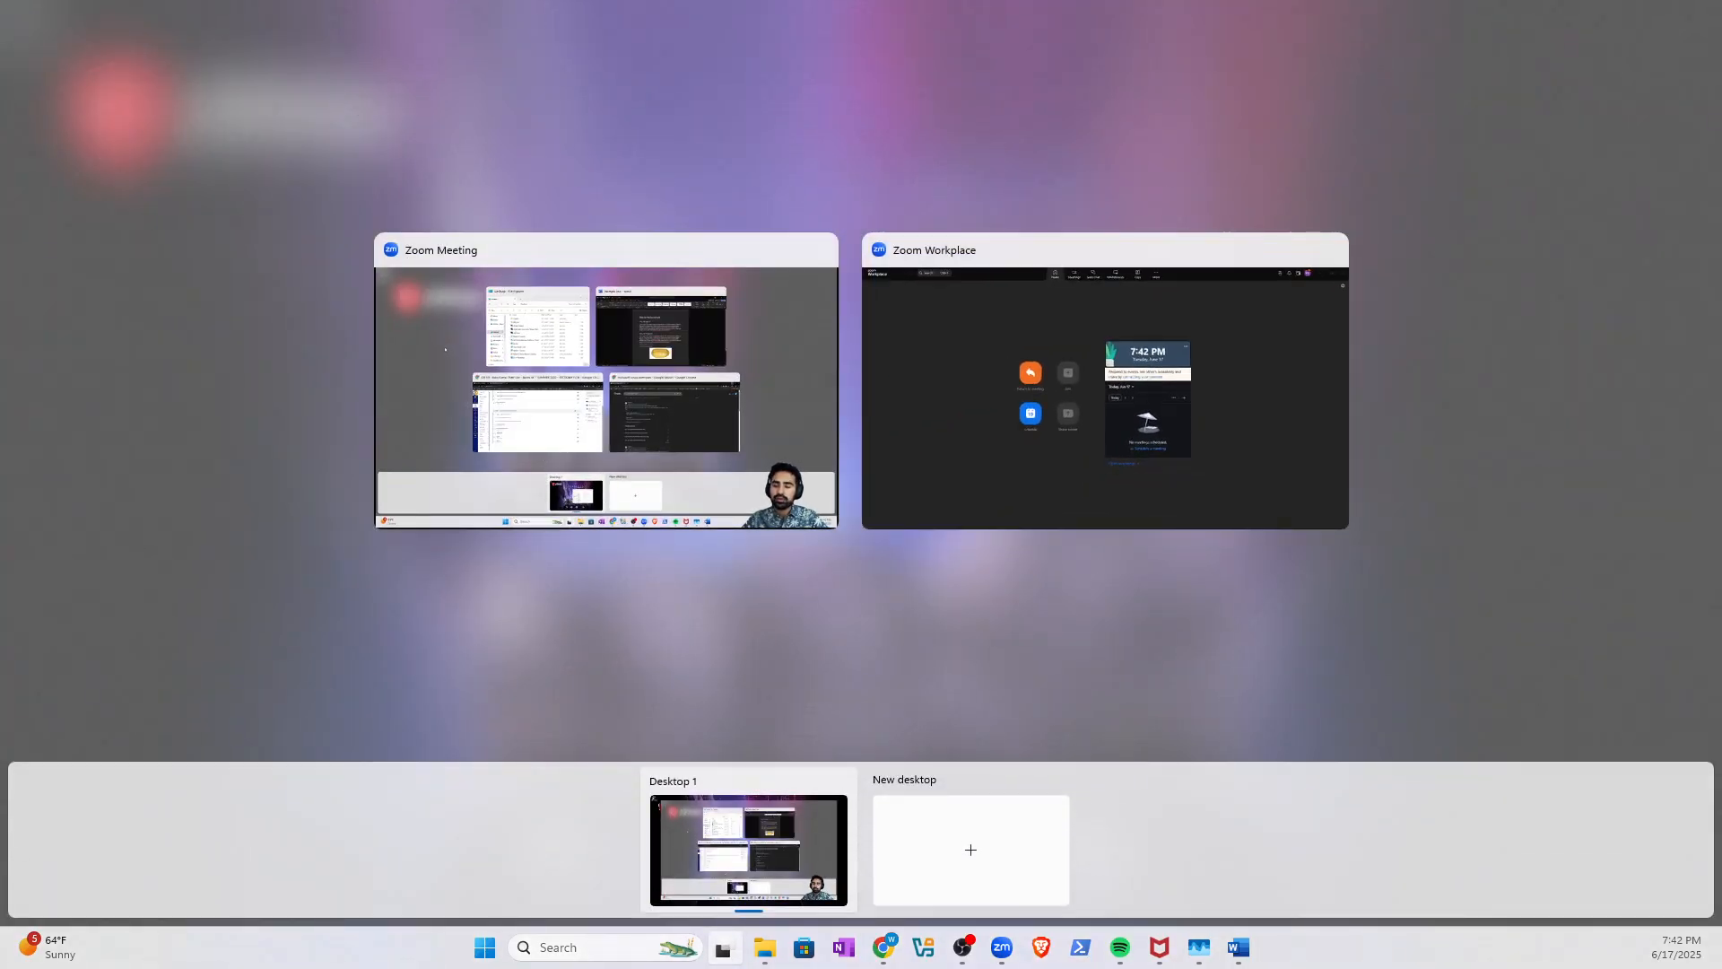
key("super+Tab")
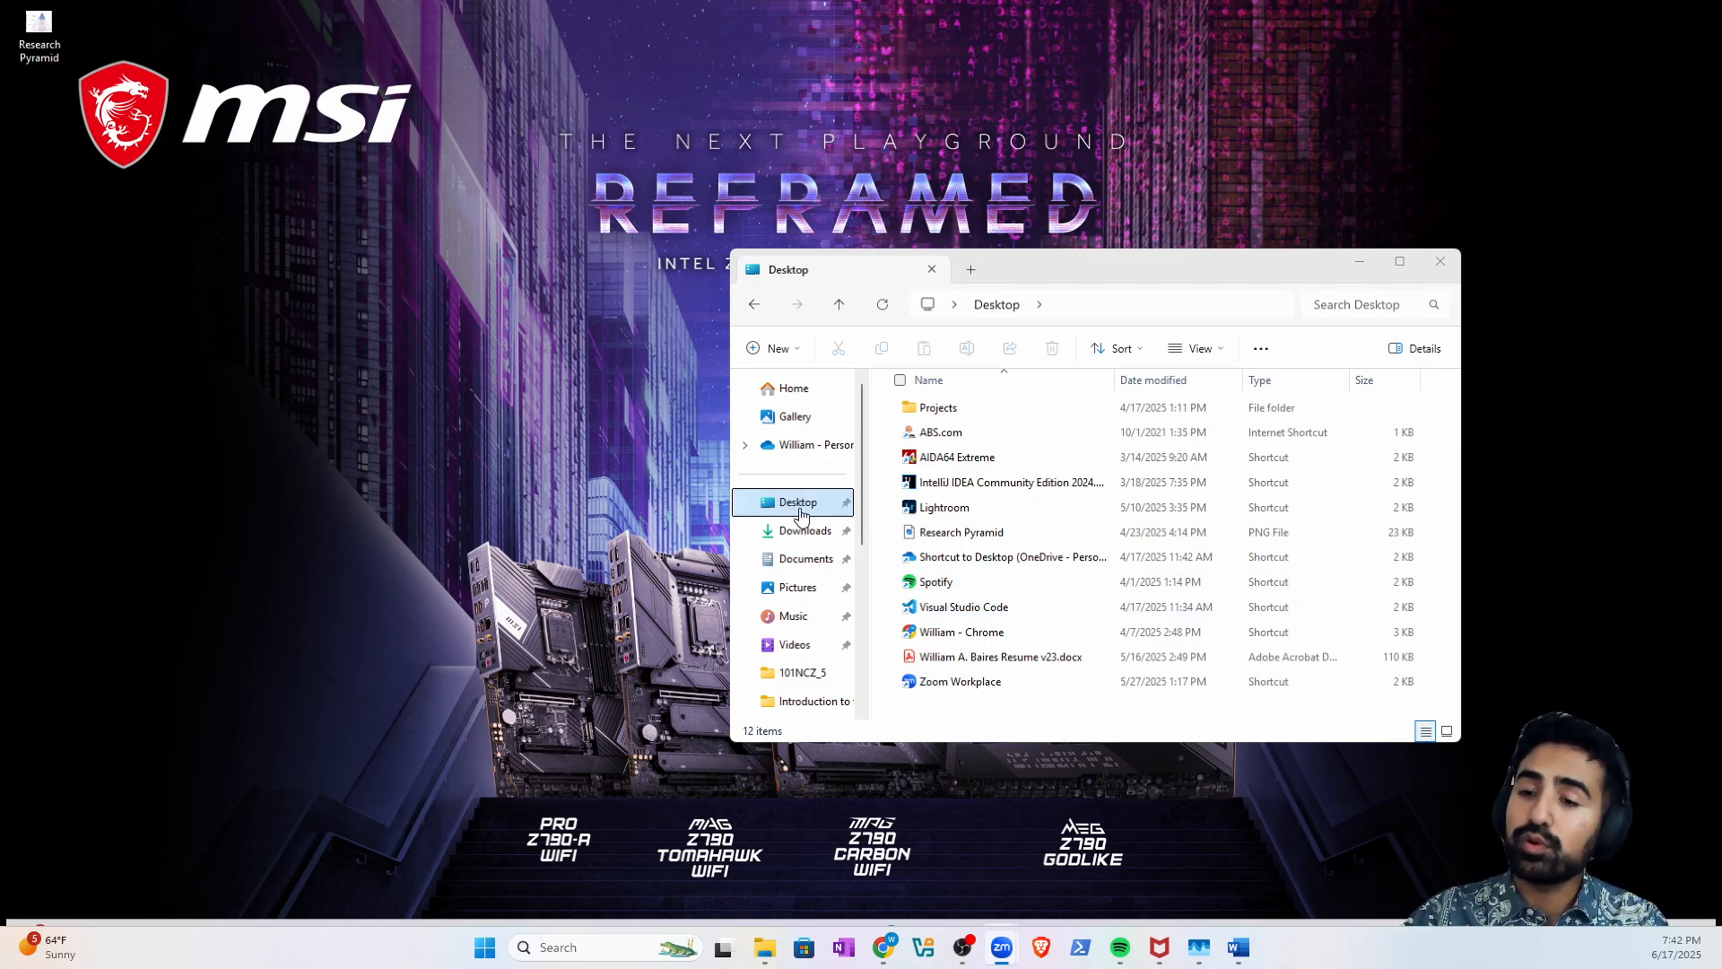
- Move the file Example Doc for Google Docs from the Documents folder onto the desktop
left_click(805, 561)
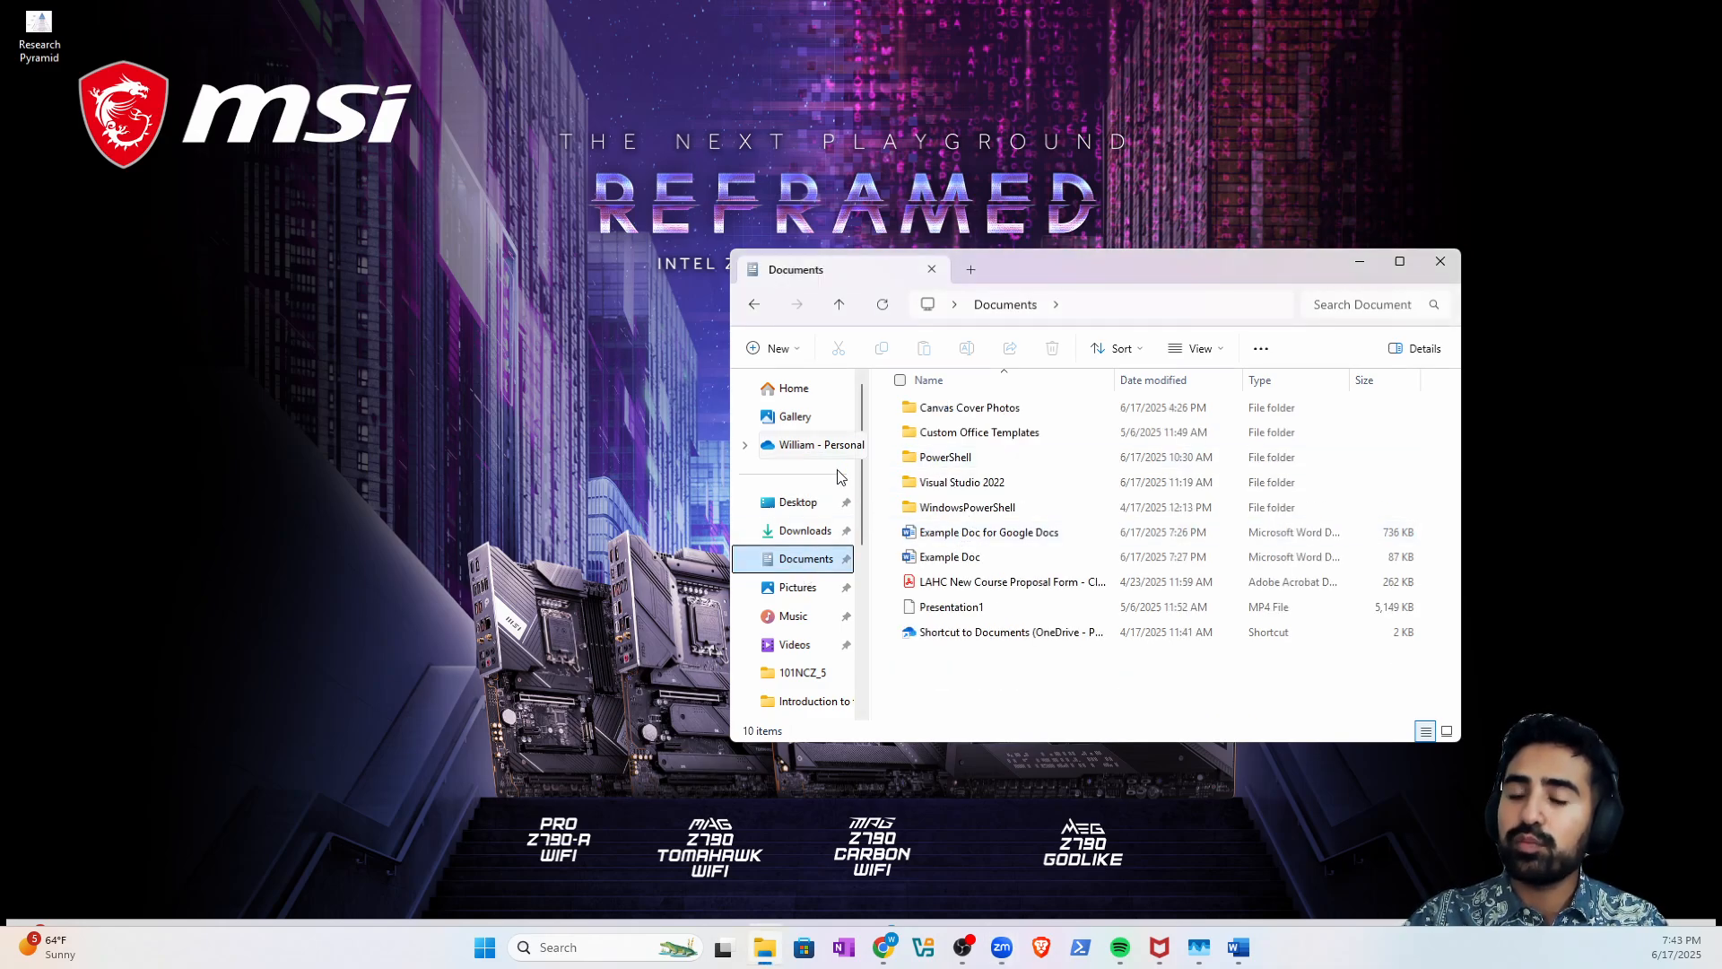
left_click_drag(981, 536, 341, 370)
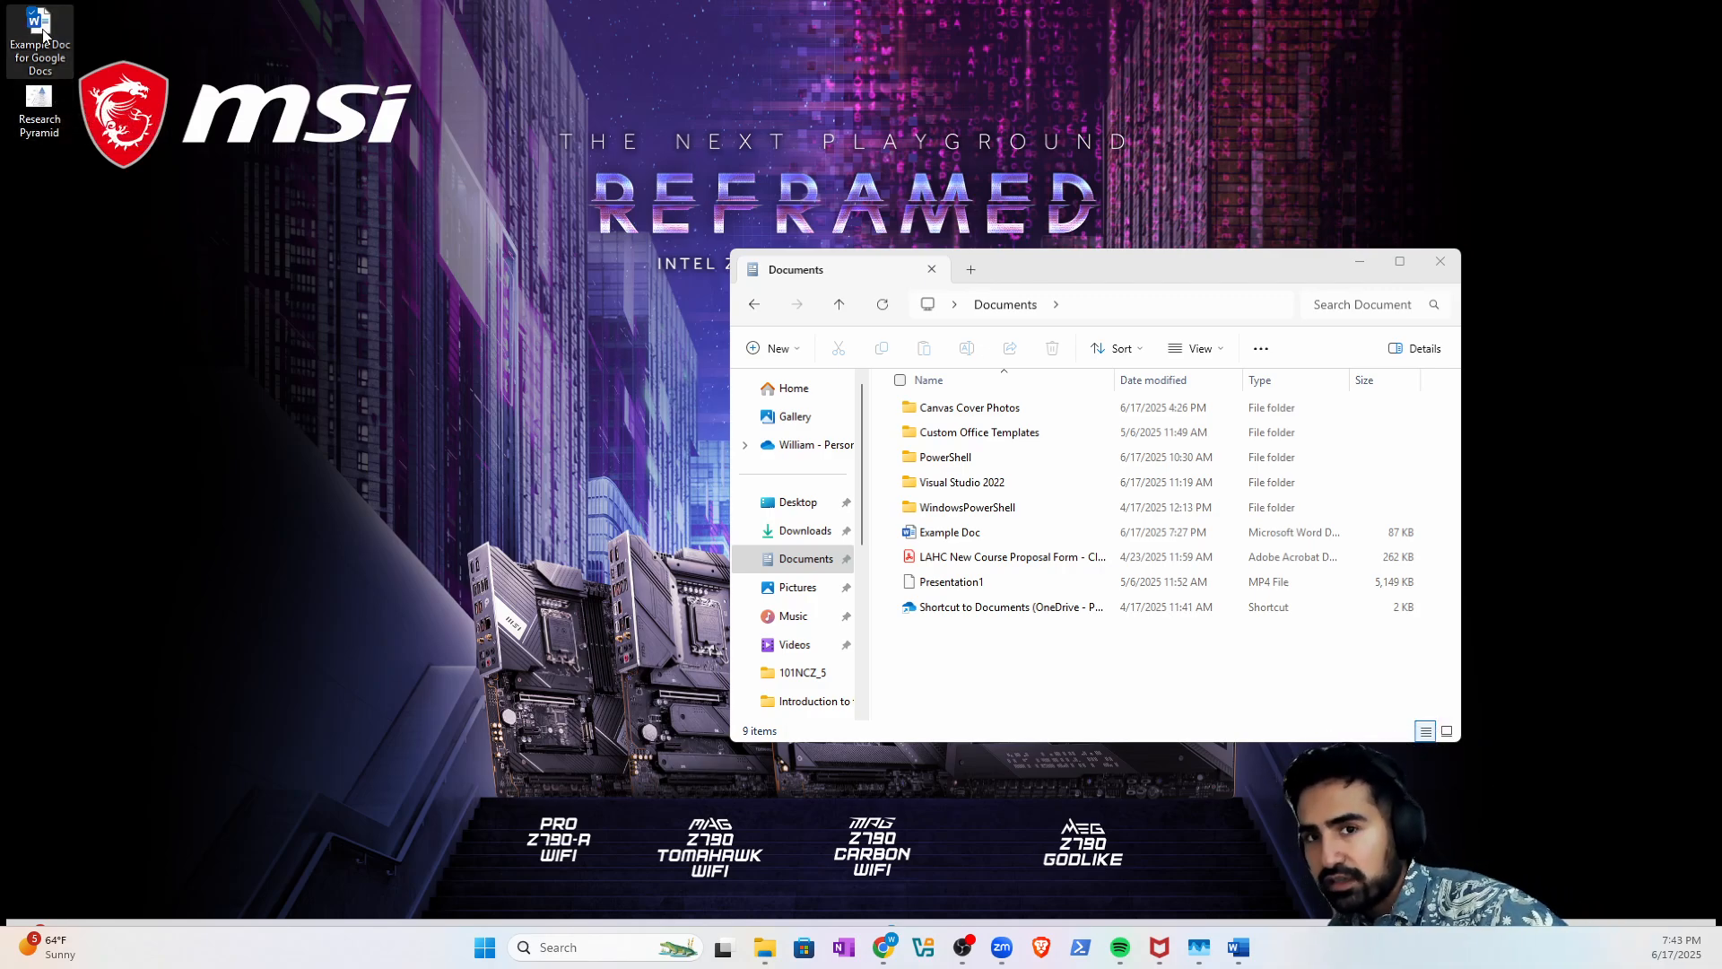
- Turn off aligning desktop icons to the grid and try to reposition the Example Doc for Google Docs icon
right_click(296, 287)
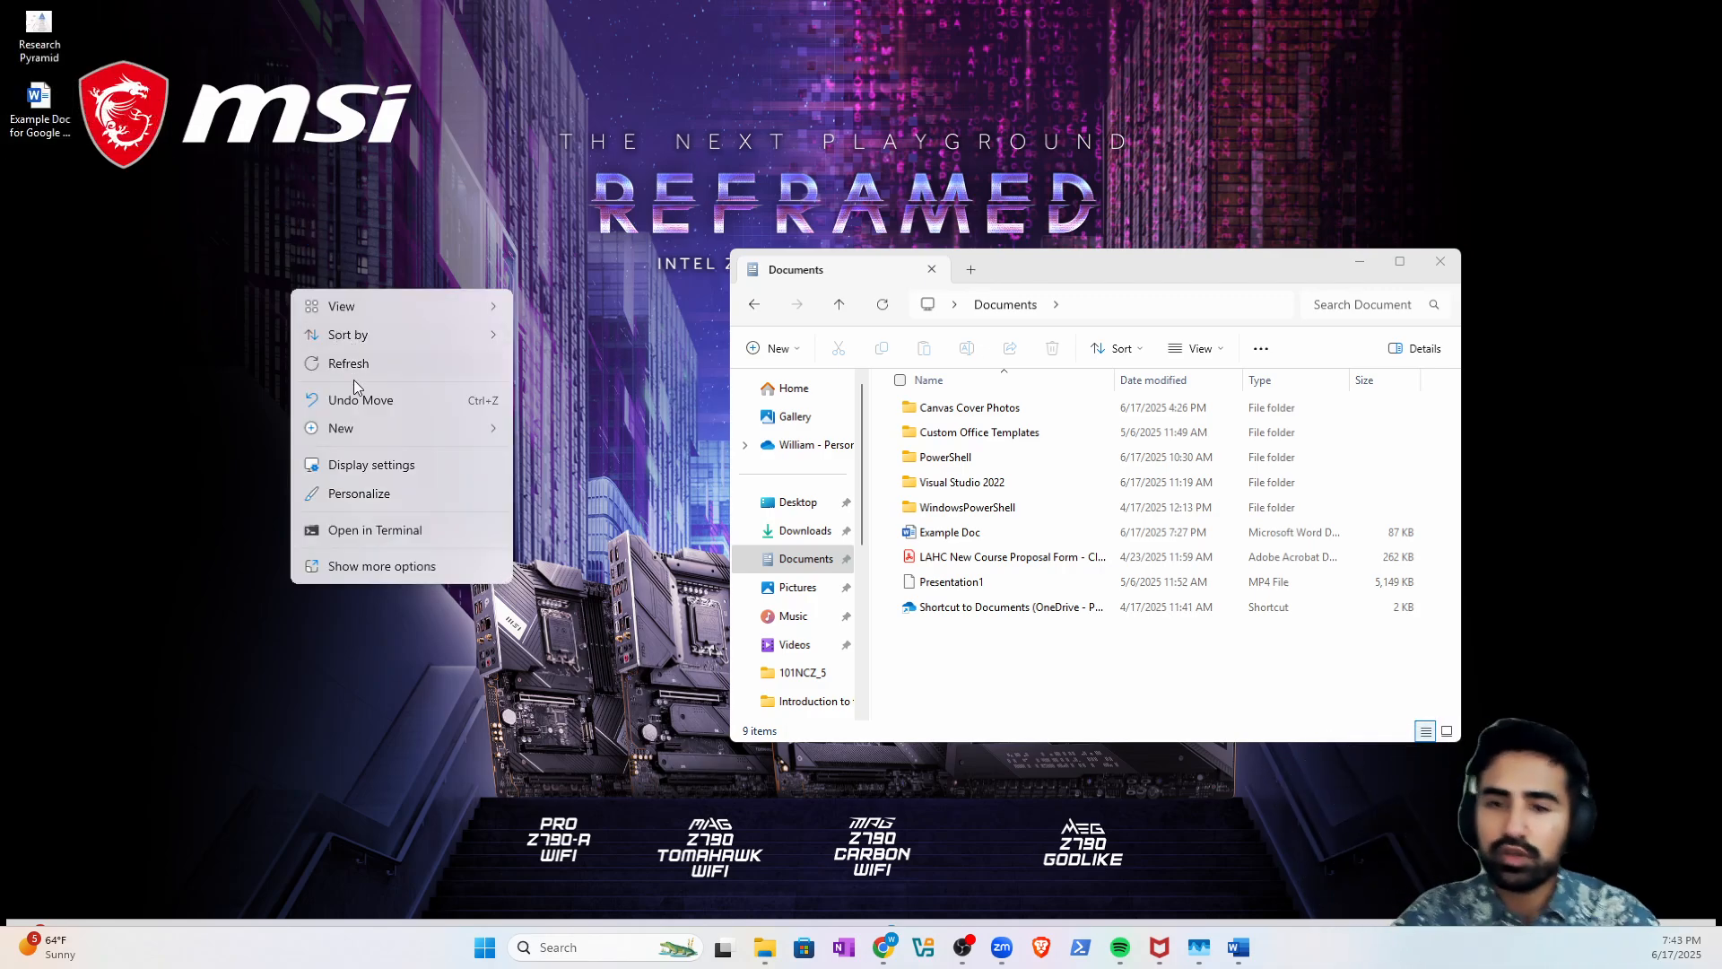
mouse_move(401, 312)
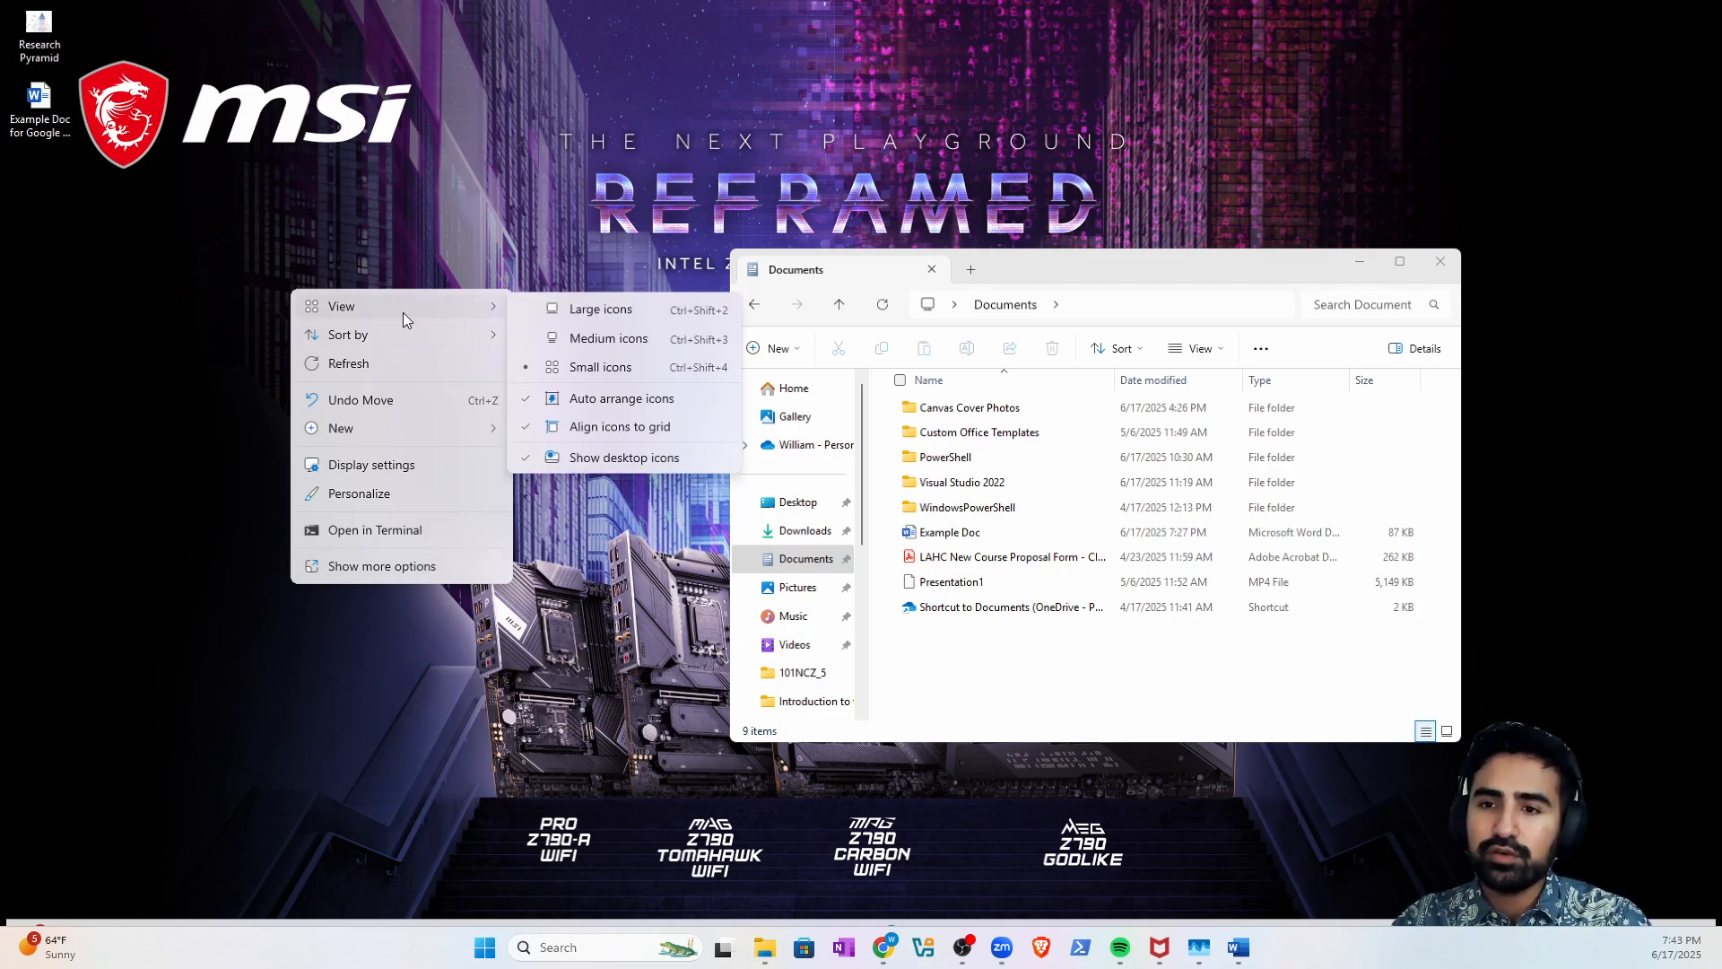
left_click(625, 428)
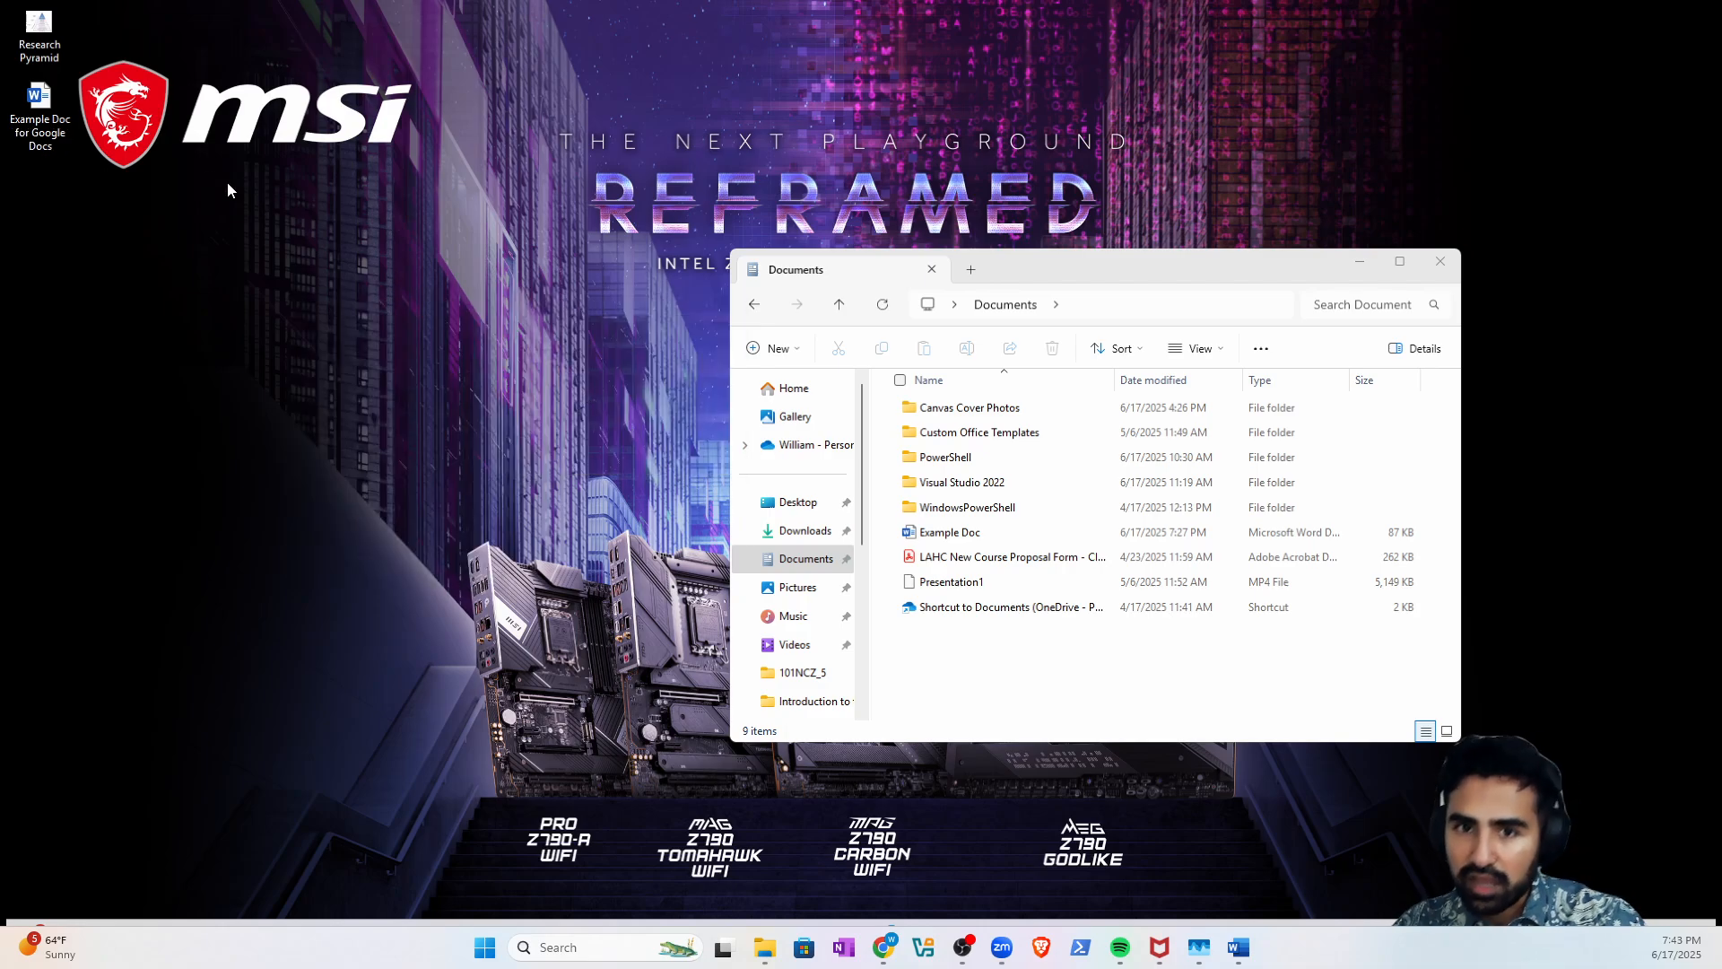
left_click_drag(62, 130, 231, 310)
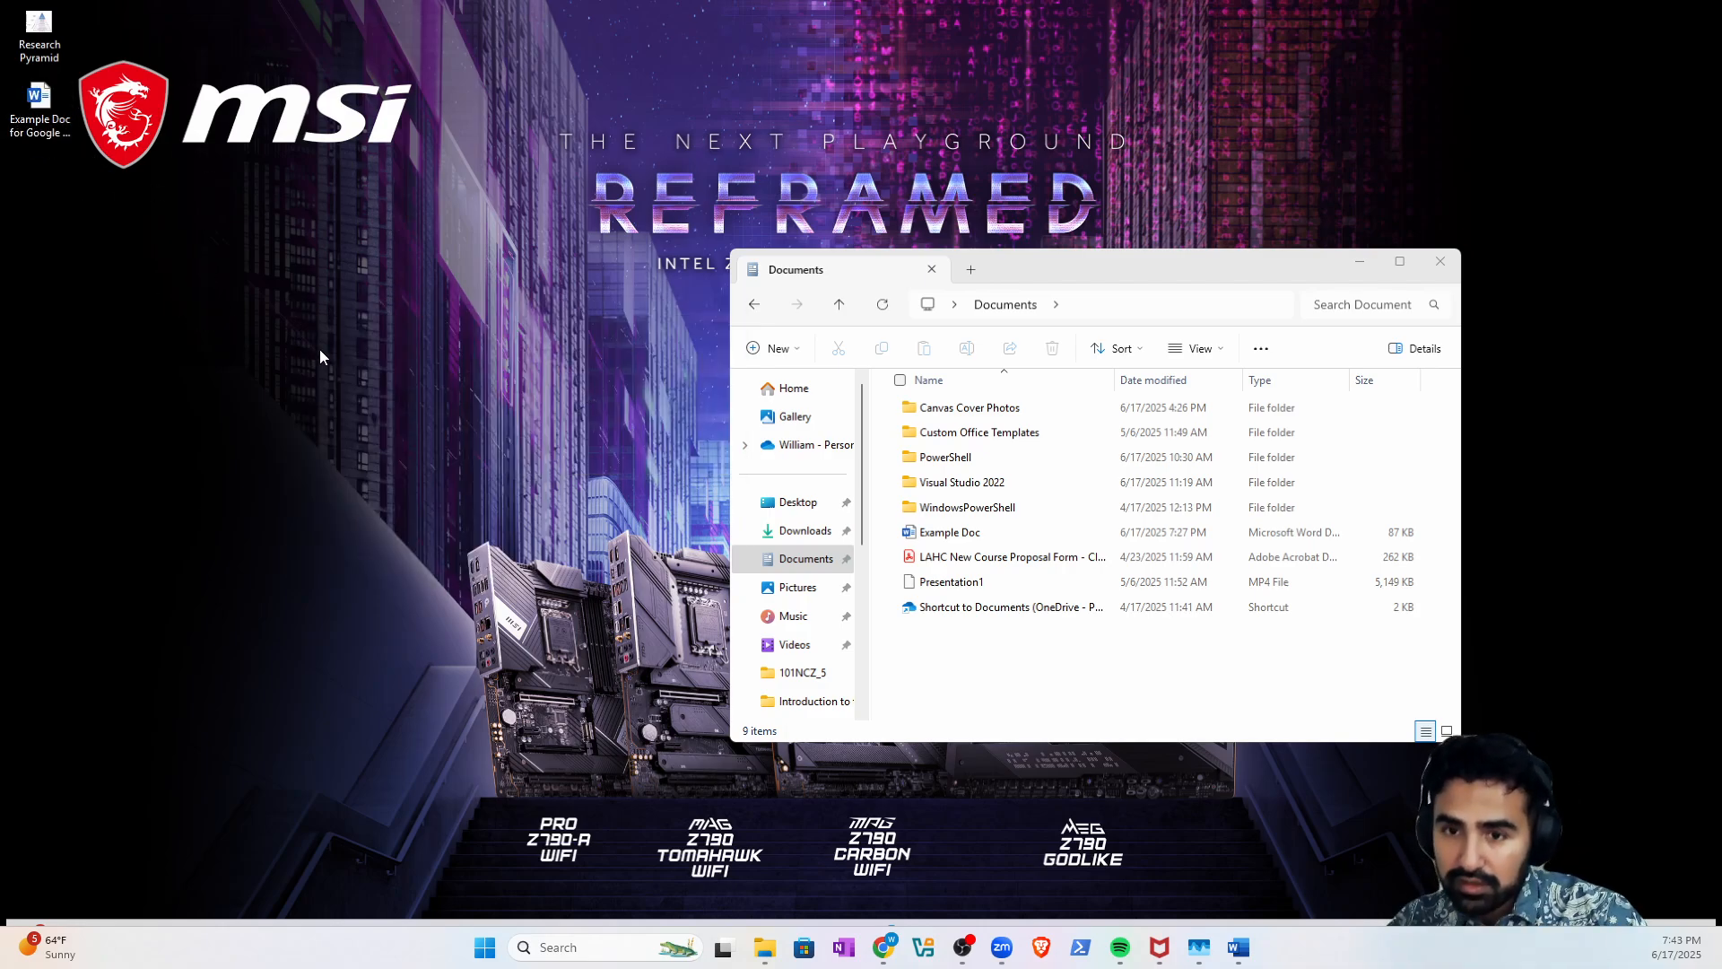
- Turn off auto-arranging of desktop icons and move the Example Doc for Google Docs icon to a free spot on the wallpaper
right_click(205, 219)
mouse_move(359, 229)
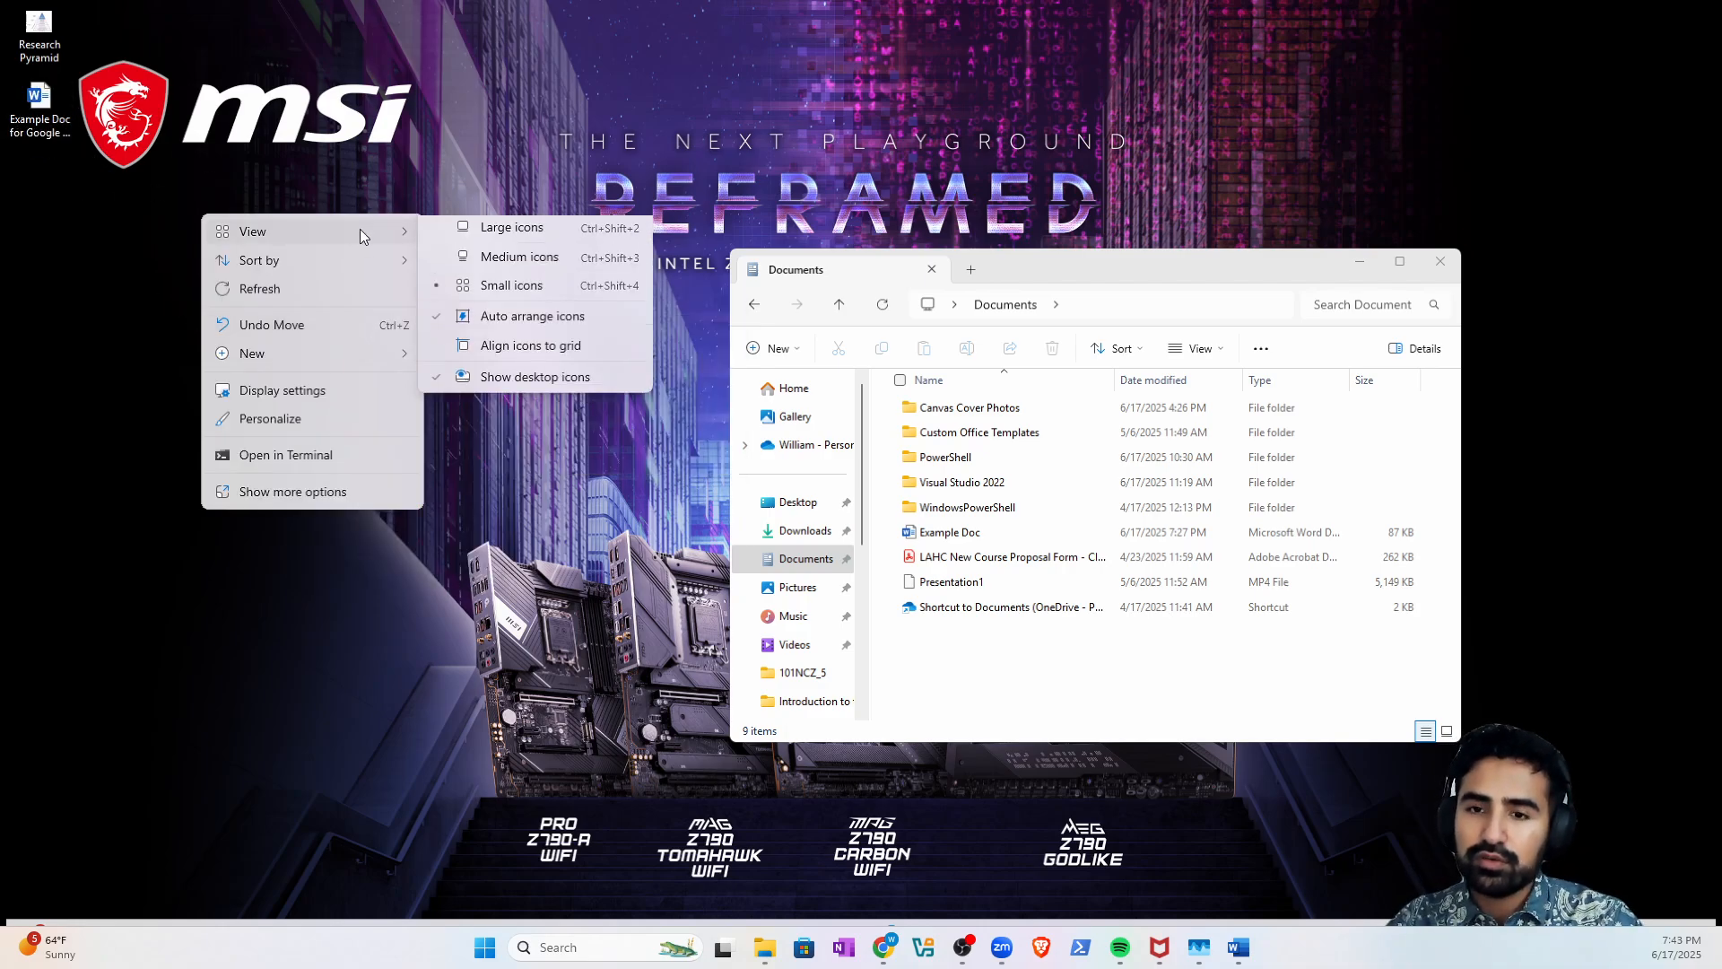
left_click(550, 336)
left_click_drag(40, 112, 414, 371)
right_click(535, 508)
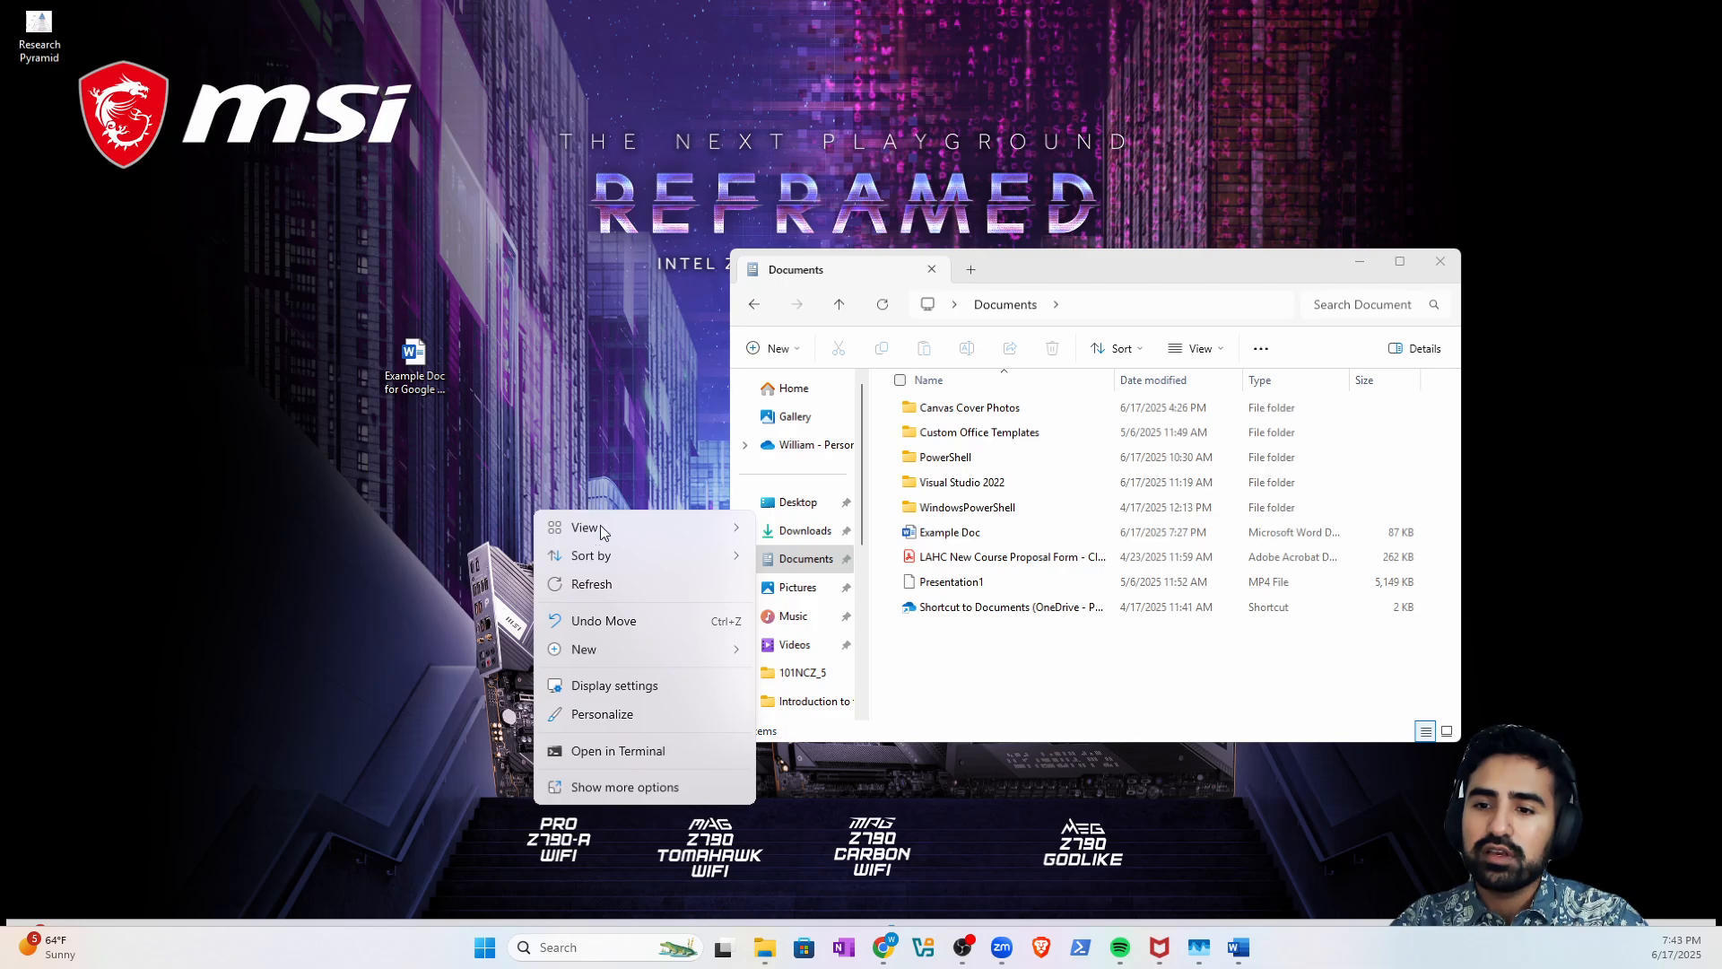
right_click(316, 528)
mouse_move(416, 549)
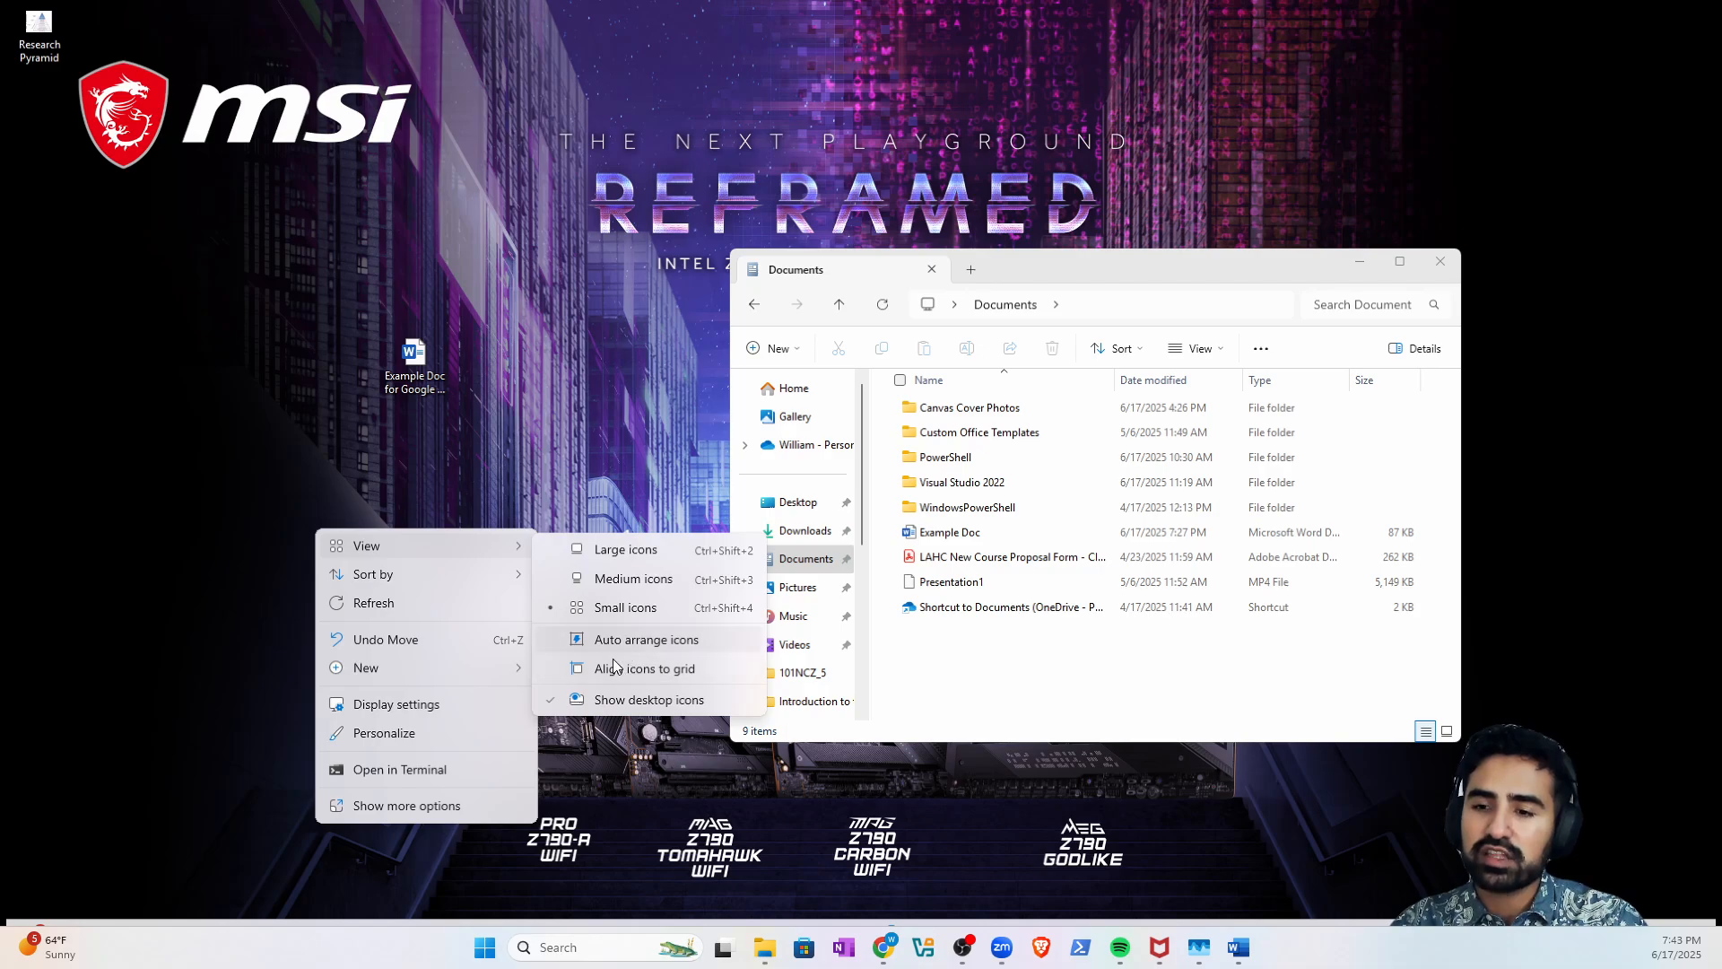
left_click_drag(414, 359, 429, 420)
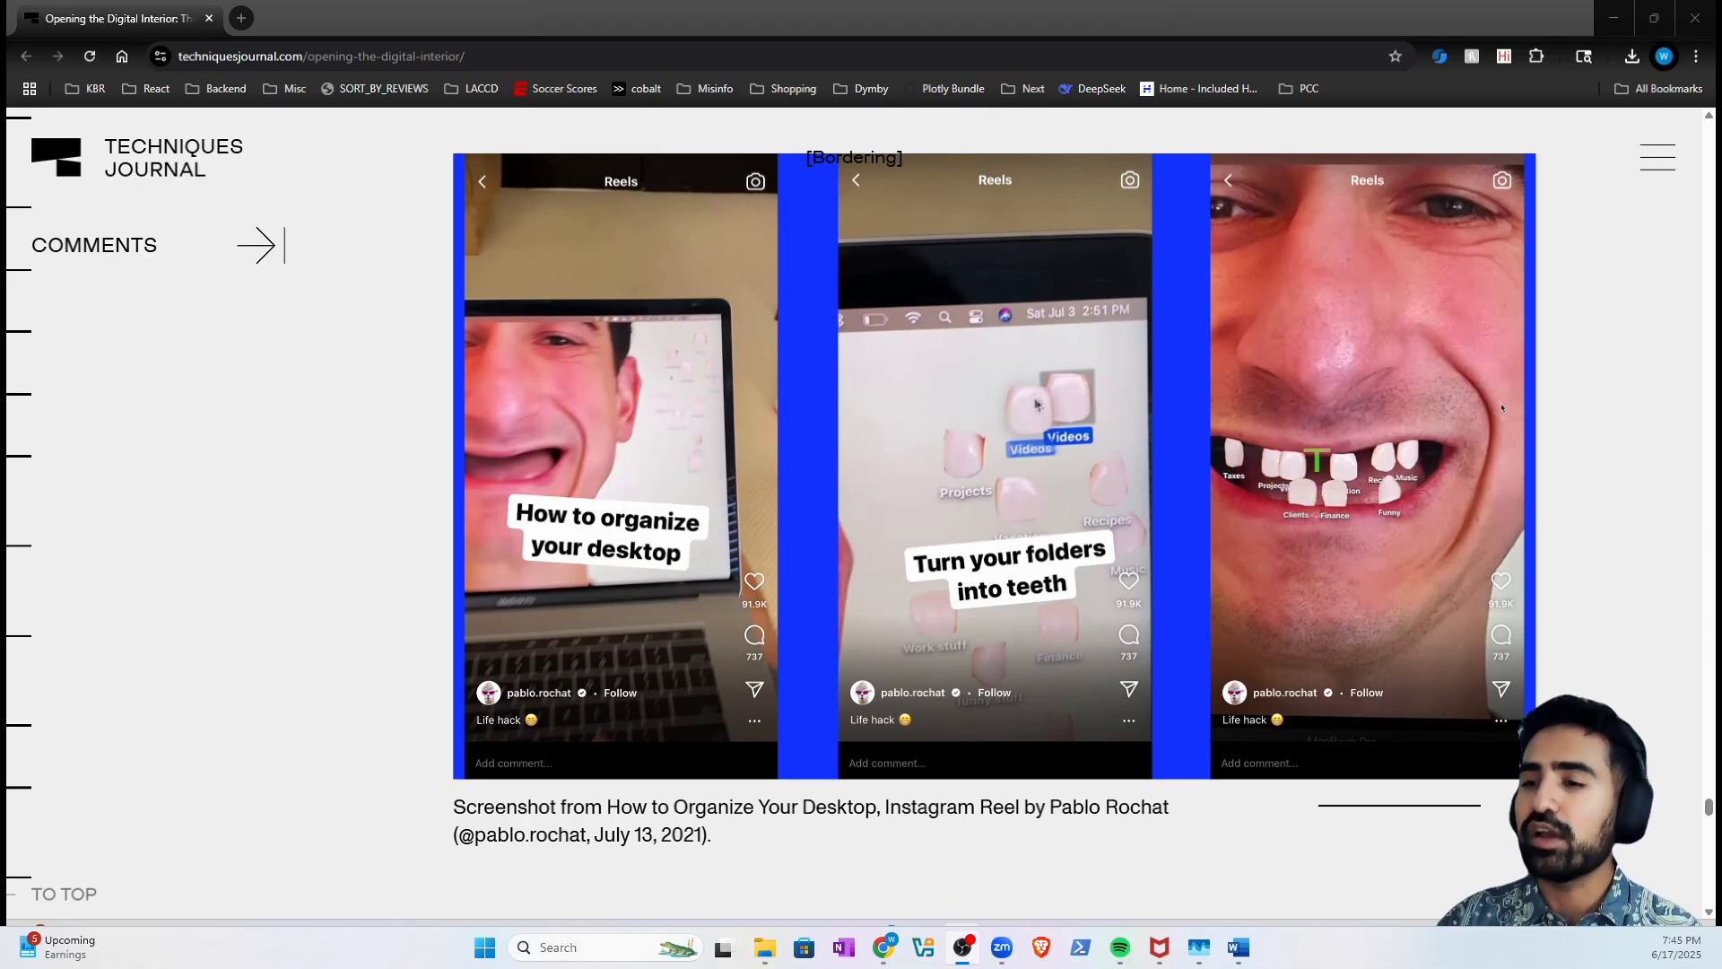
- Minimize the browser and open the properties of Example Doc for Google Docs on the desktop
left_click(1616, 13)
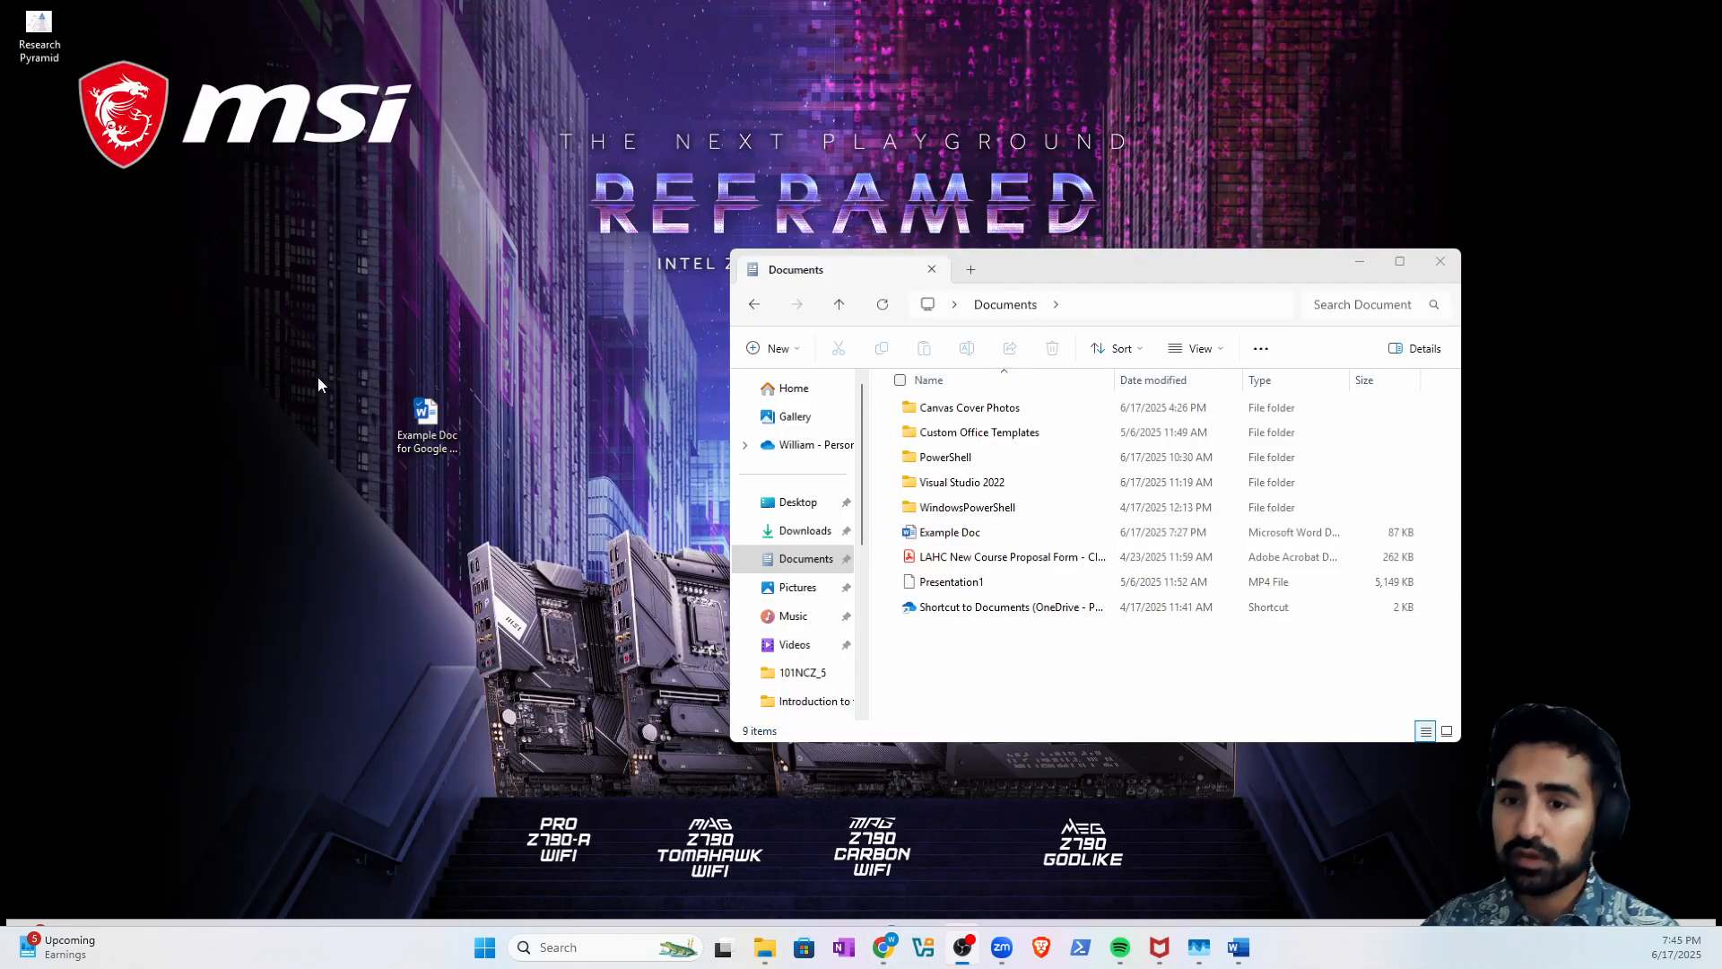
right_click(433, 421)
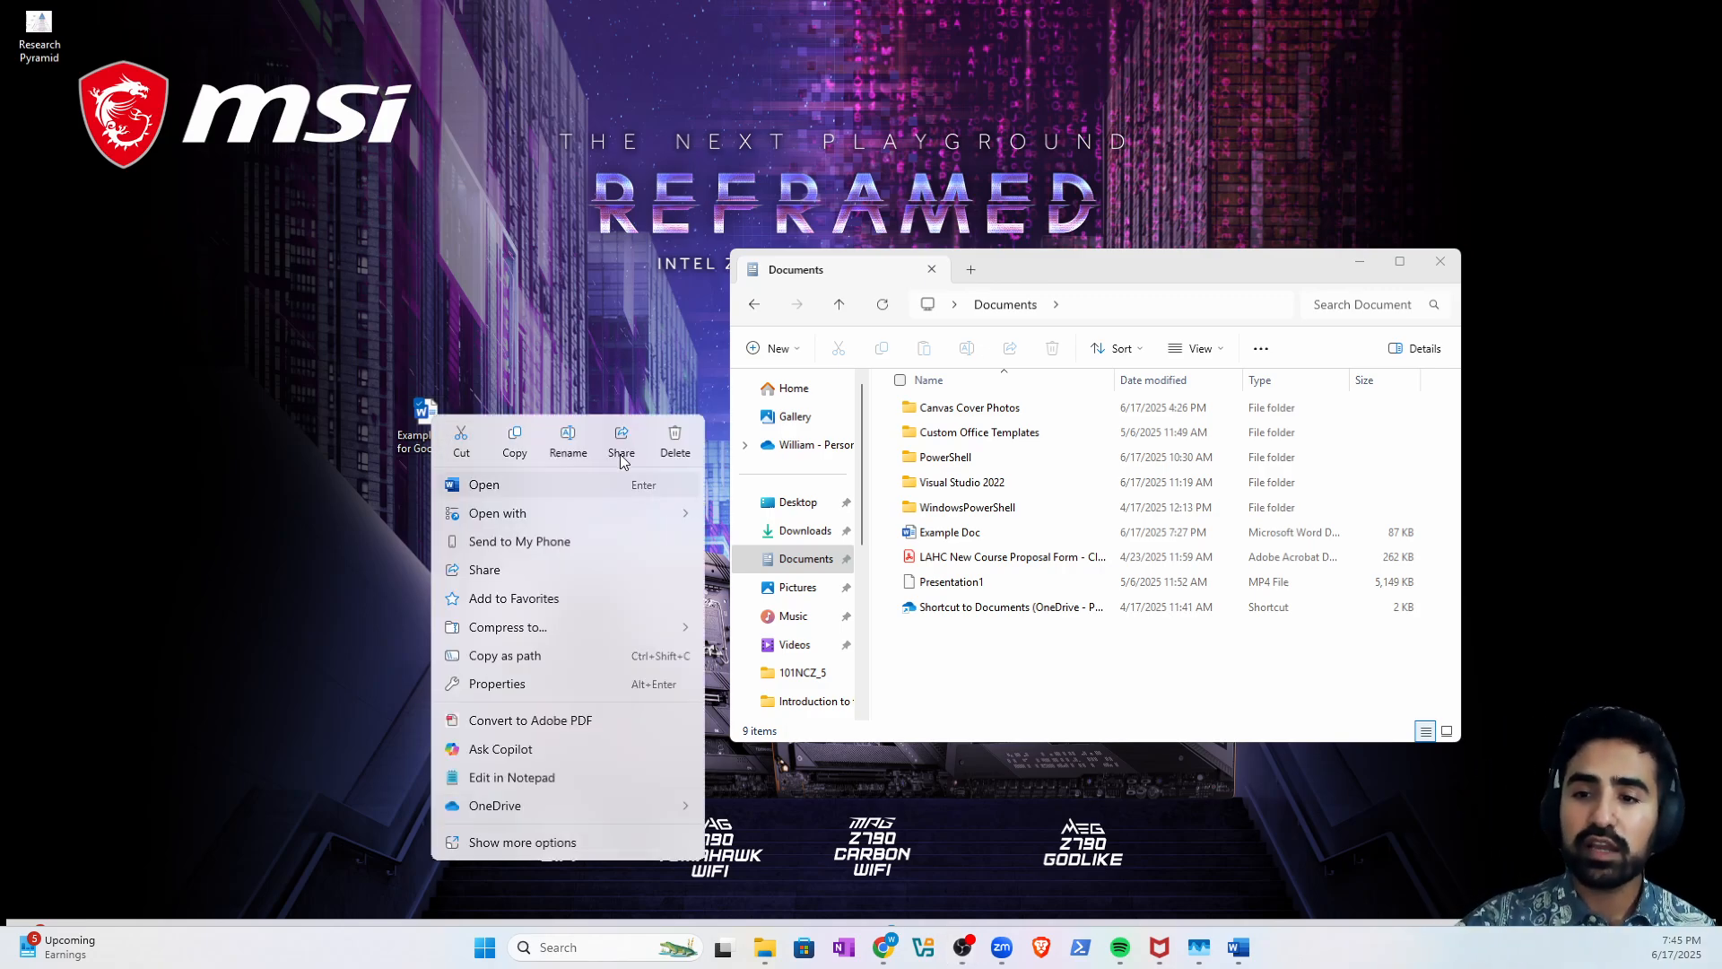
left_click(535, 844)
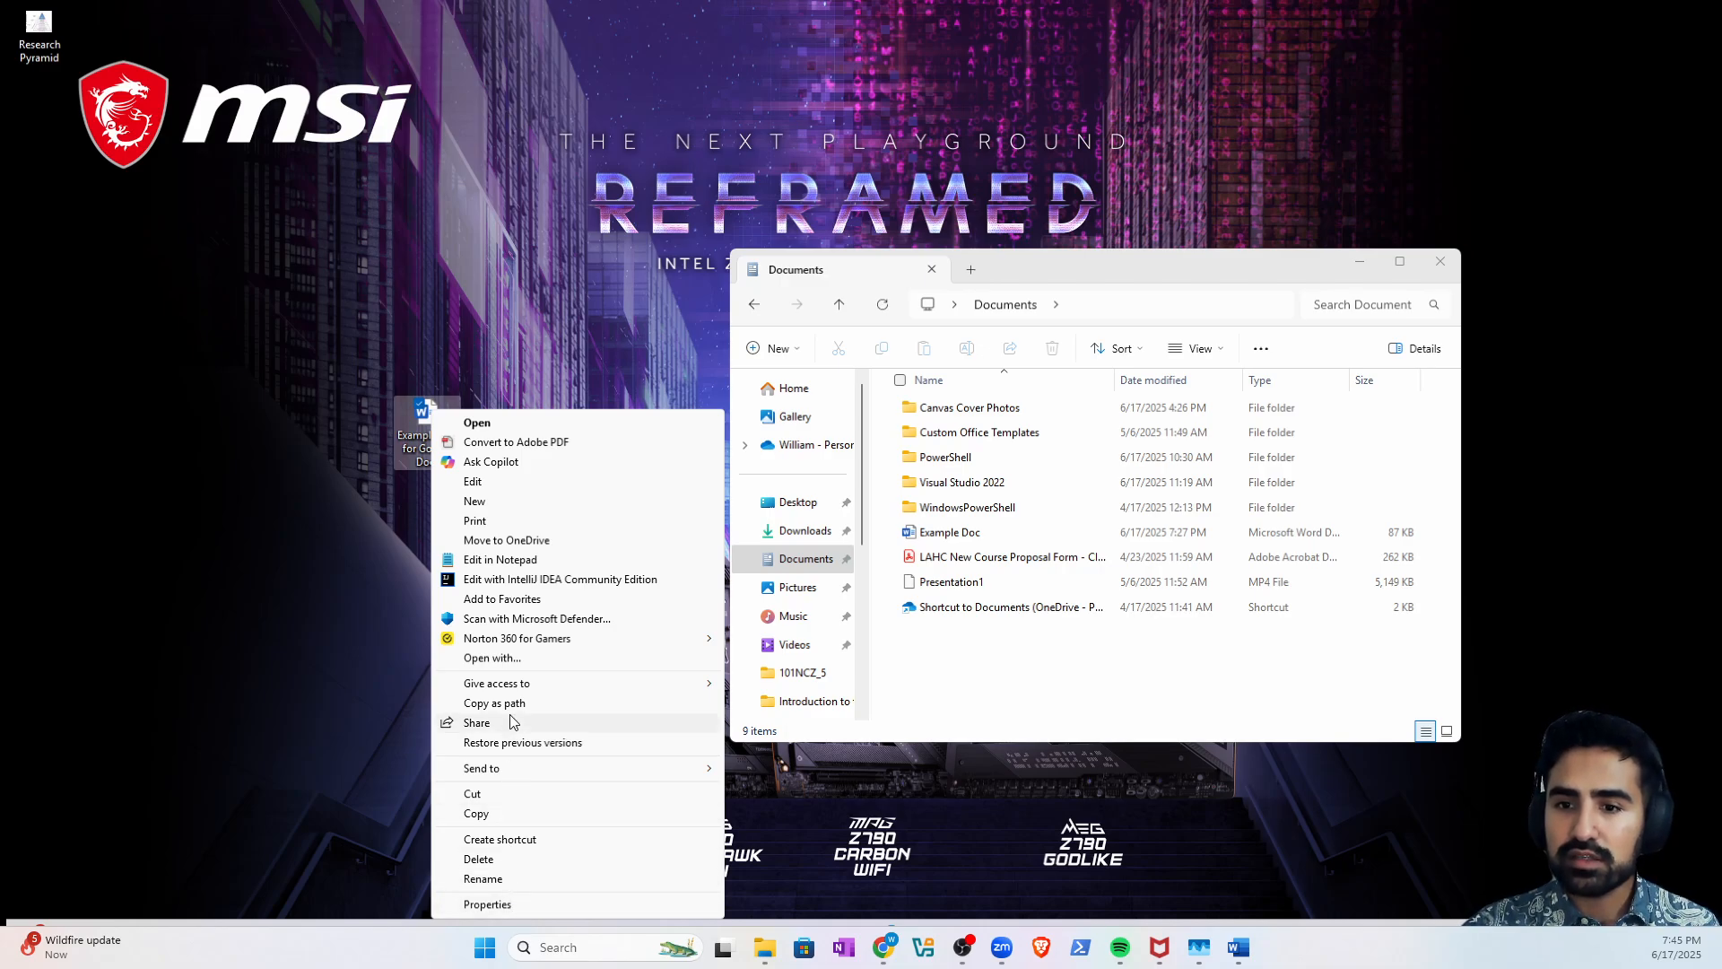
left_click(549, 906)
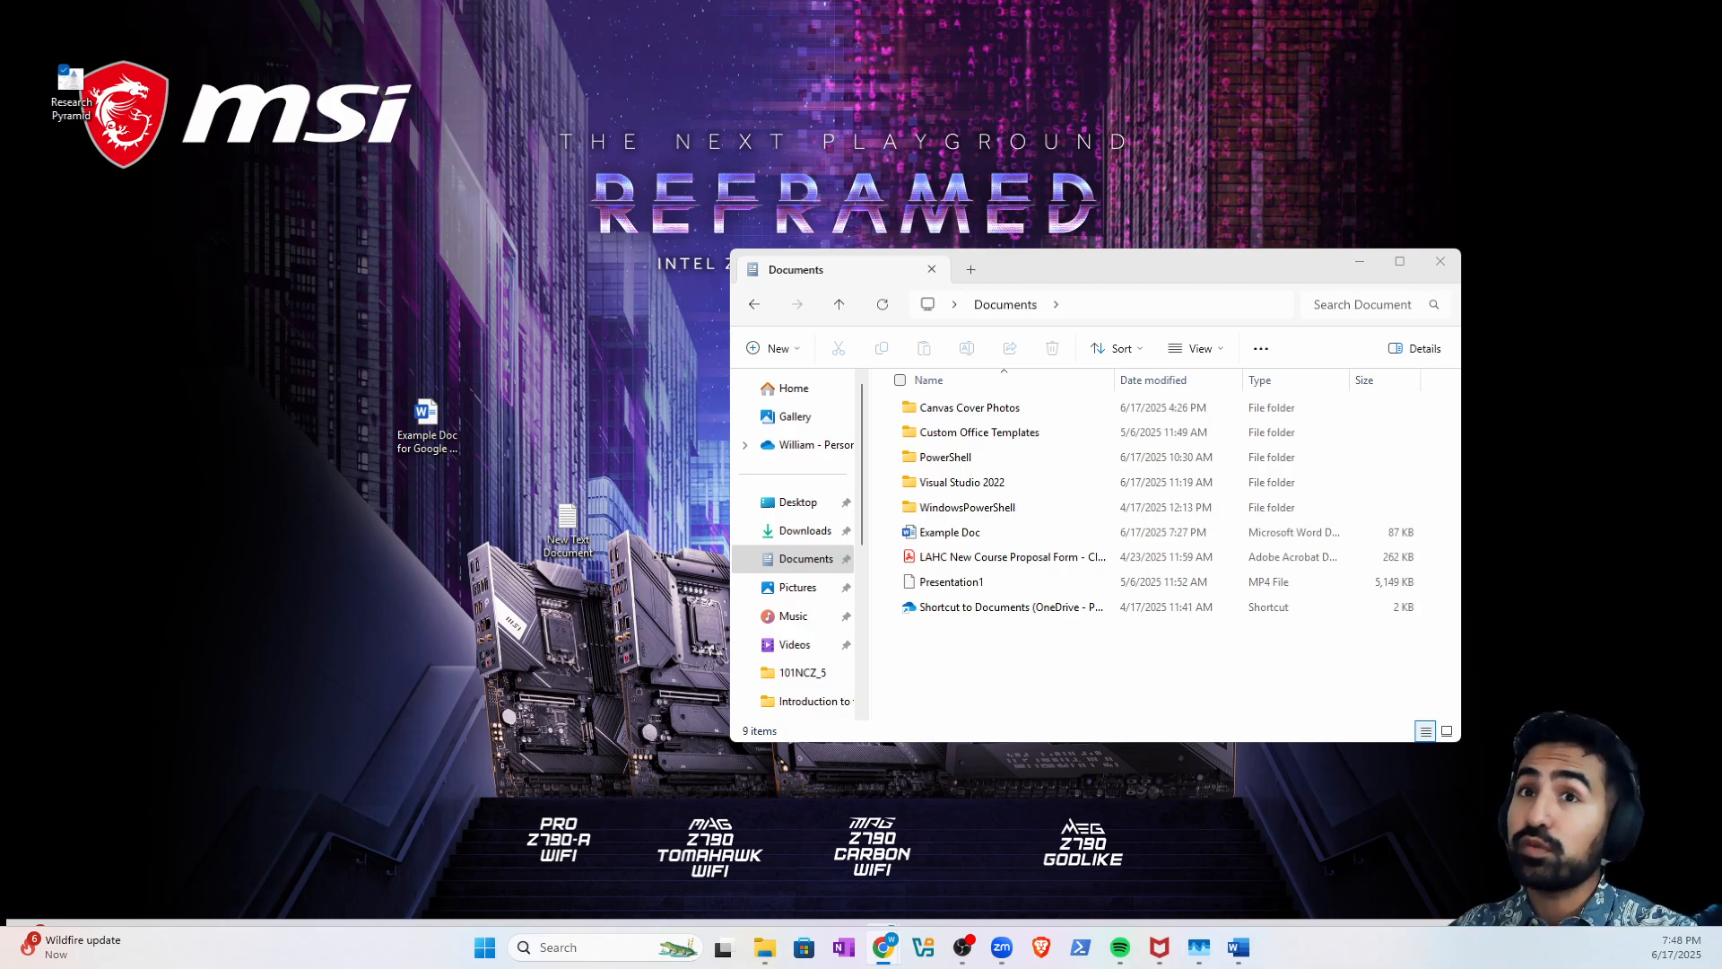
- Move Example Doc for Google Docs from the desktop back into the Documents folder and show that folder's contents
left_click_drag(438, 439, 804, 559)
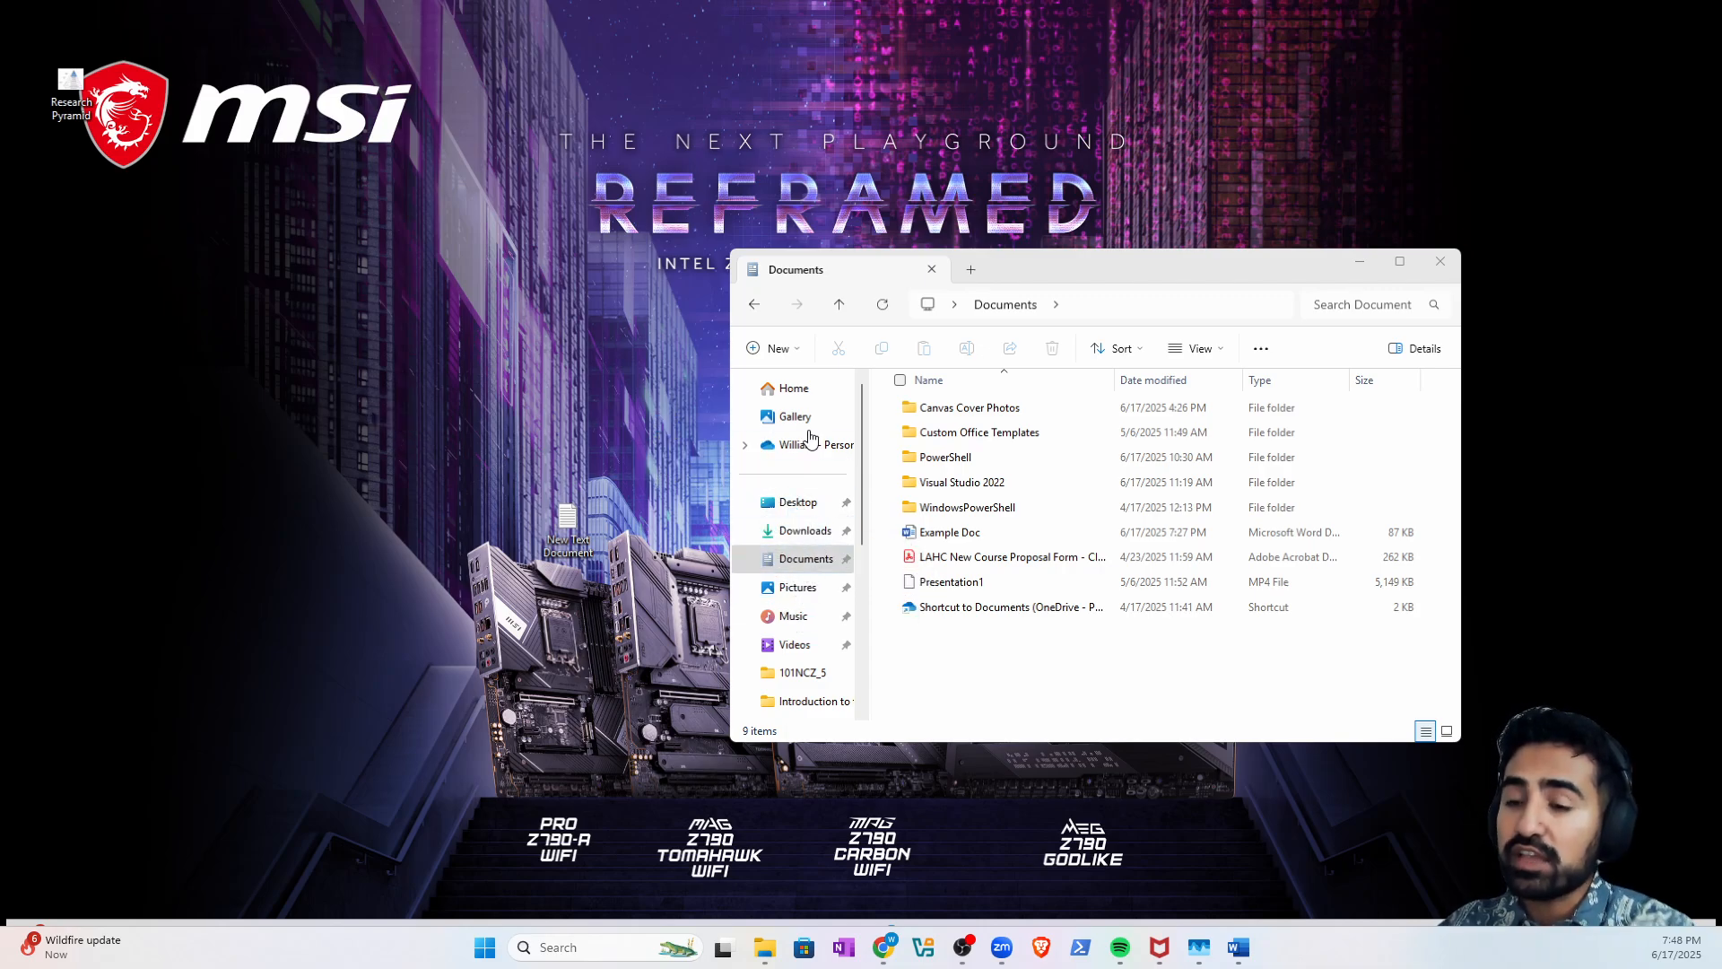
left_click(798, 565)
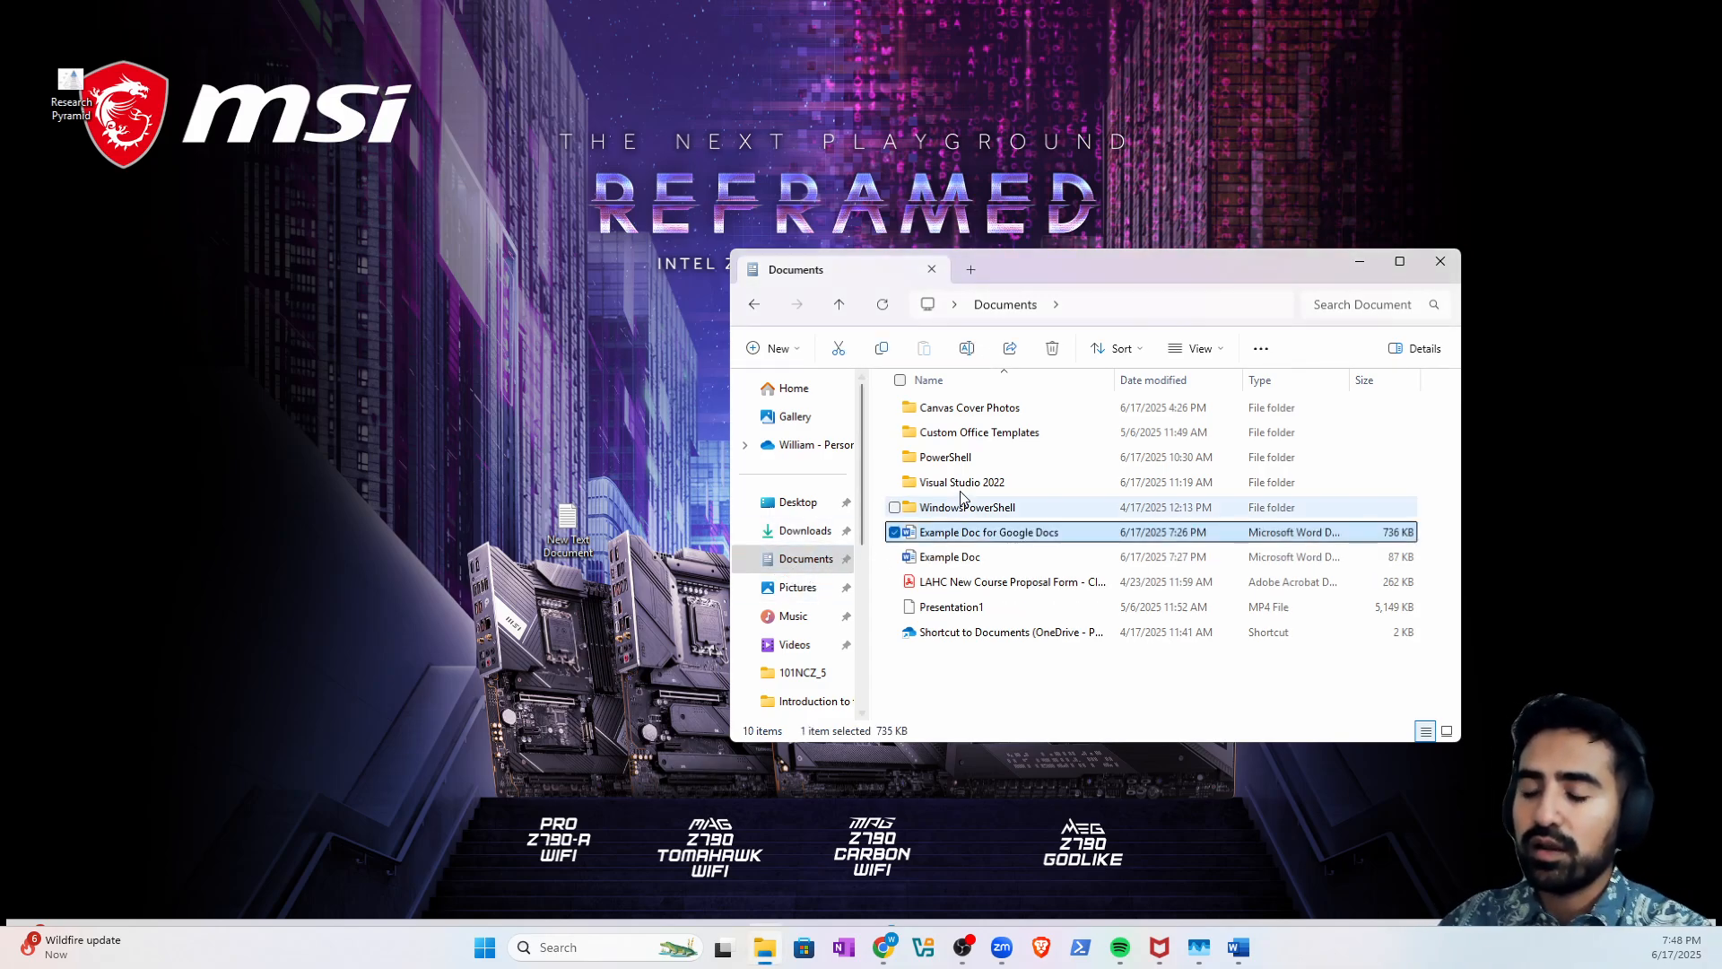
- Create a shortcut to Example Doc for Google Docs in the Documents folder and move it onto the desktop
right_click(981, 537)
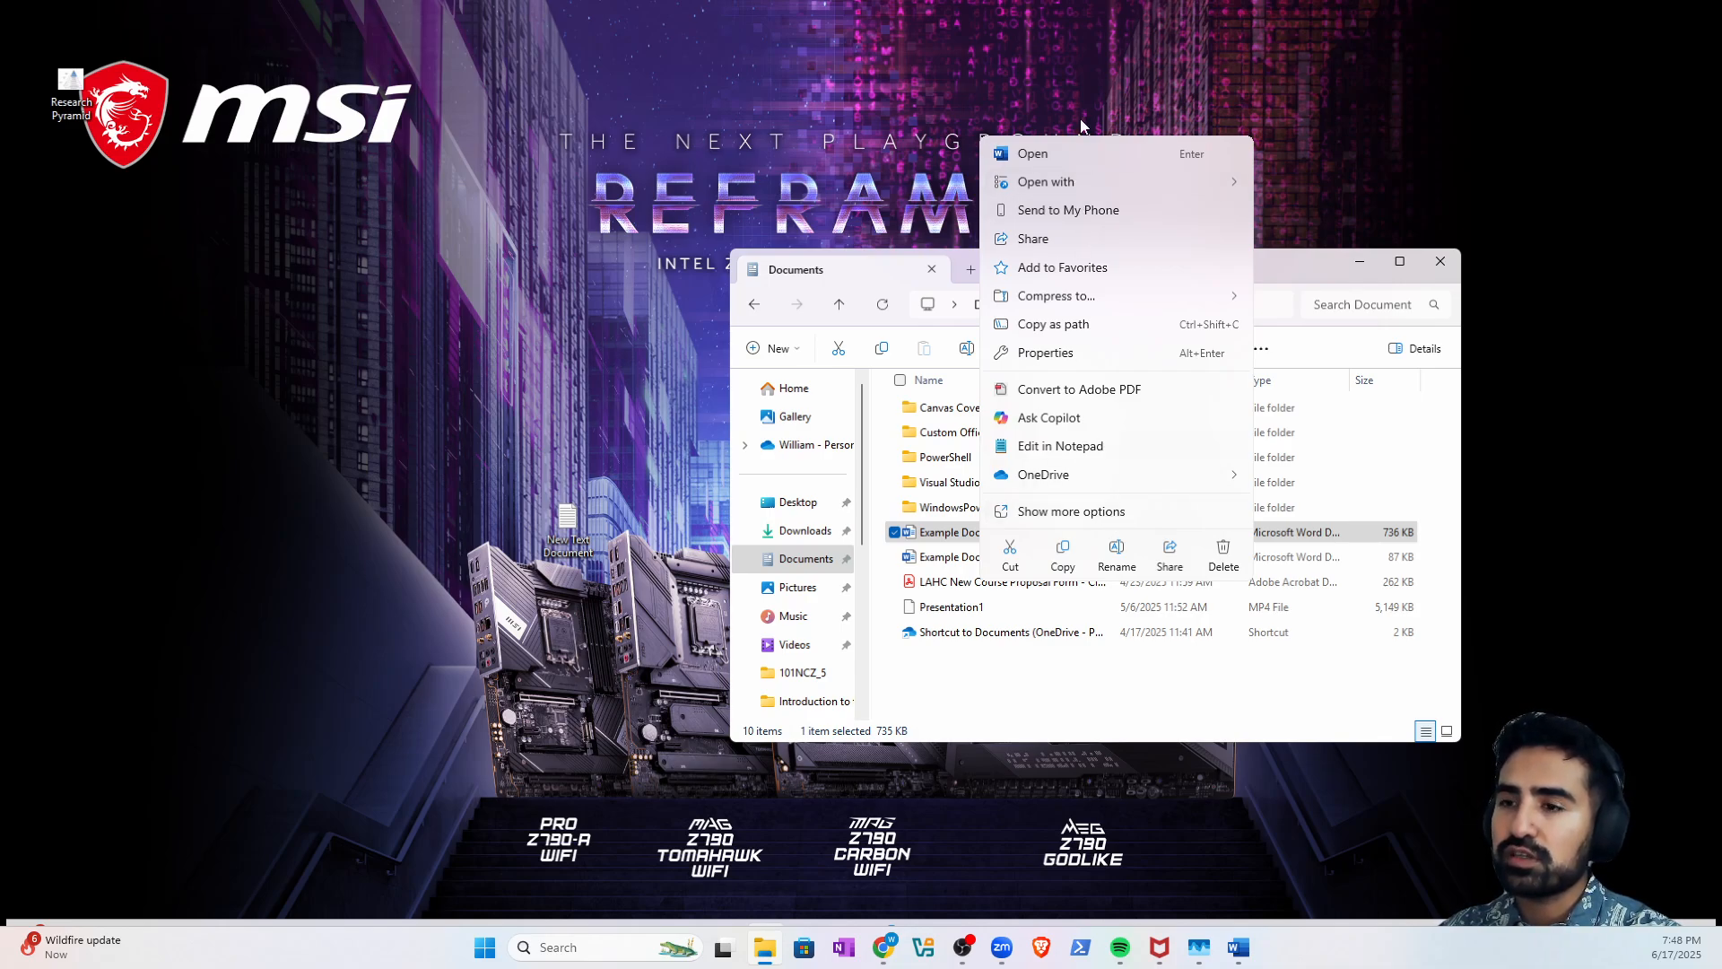
left_click(1101, 514)
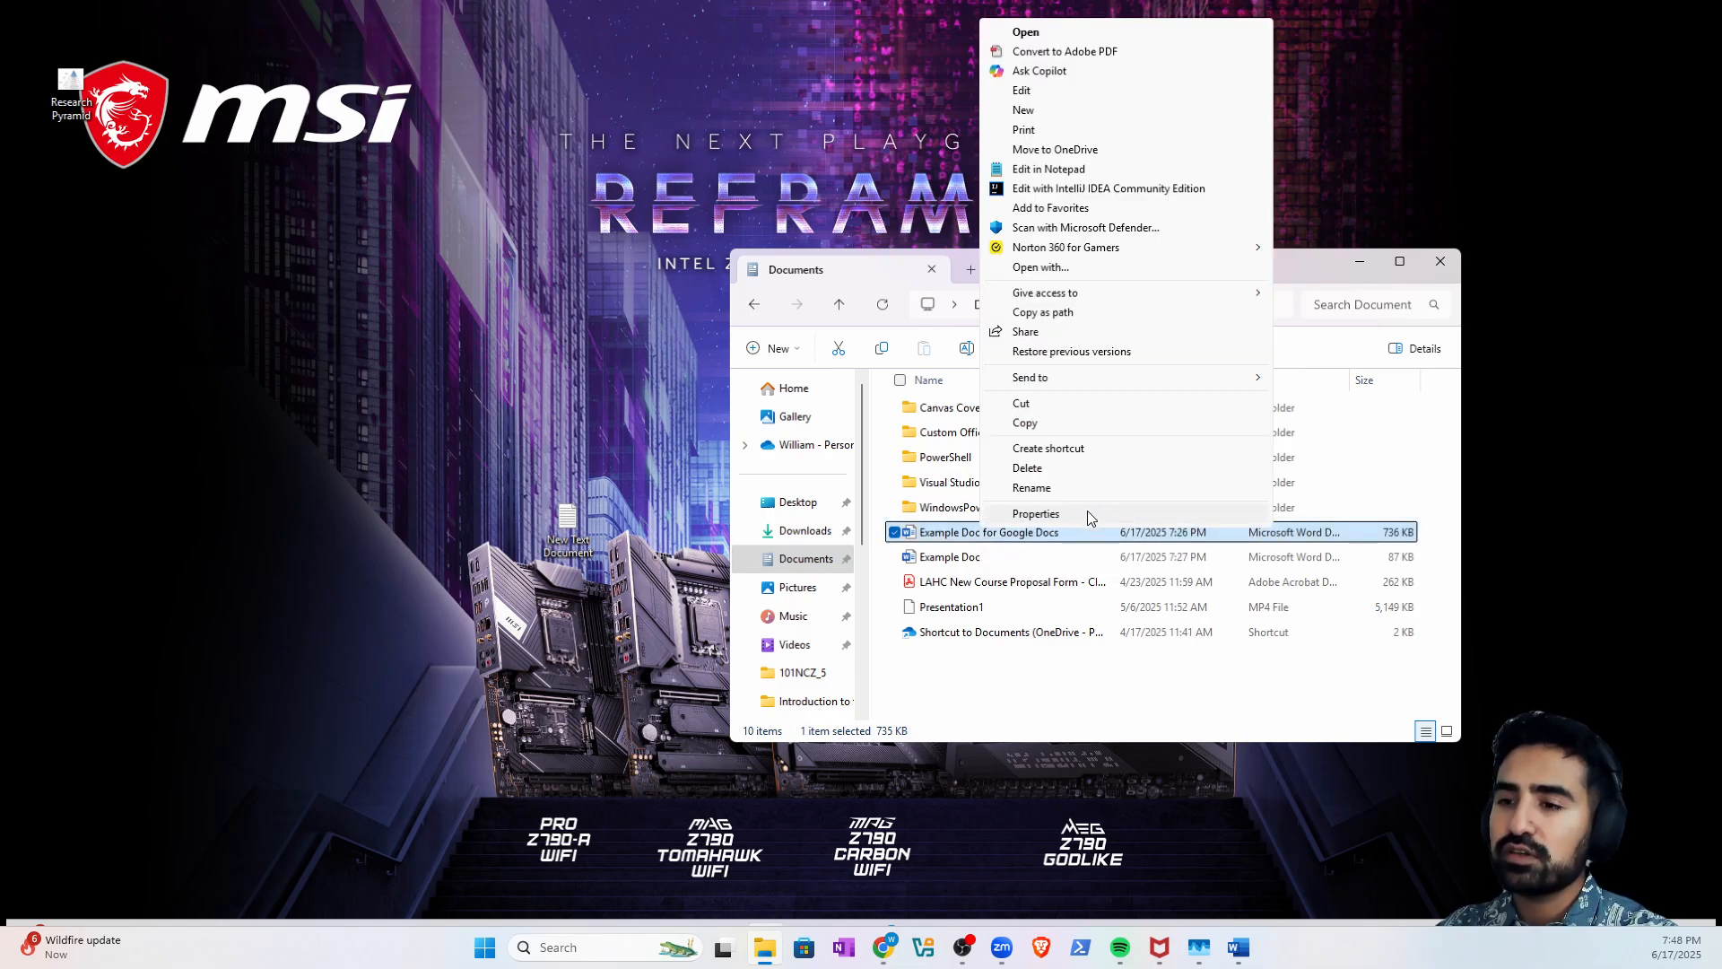
left_click(1082, 449)
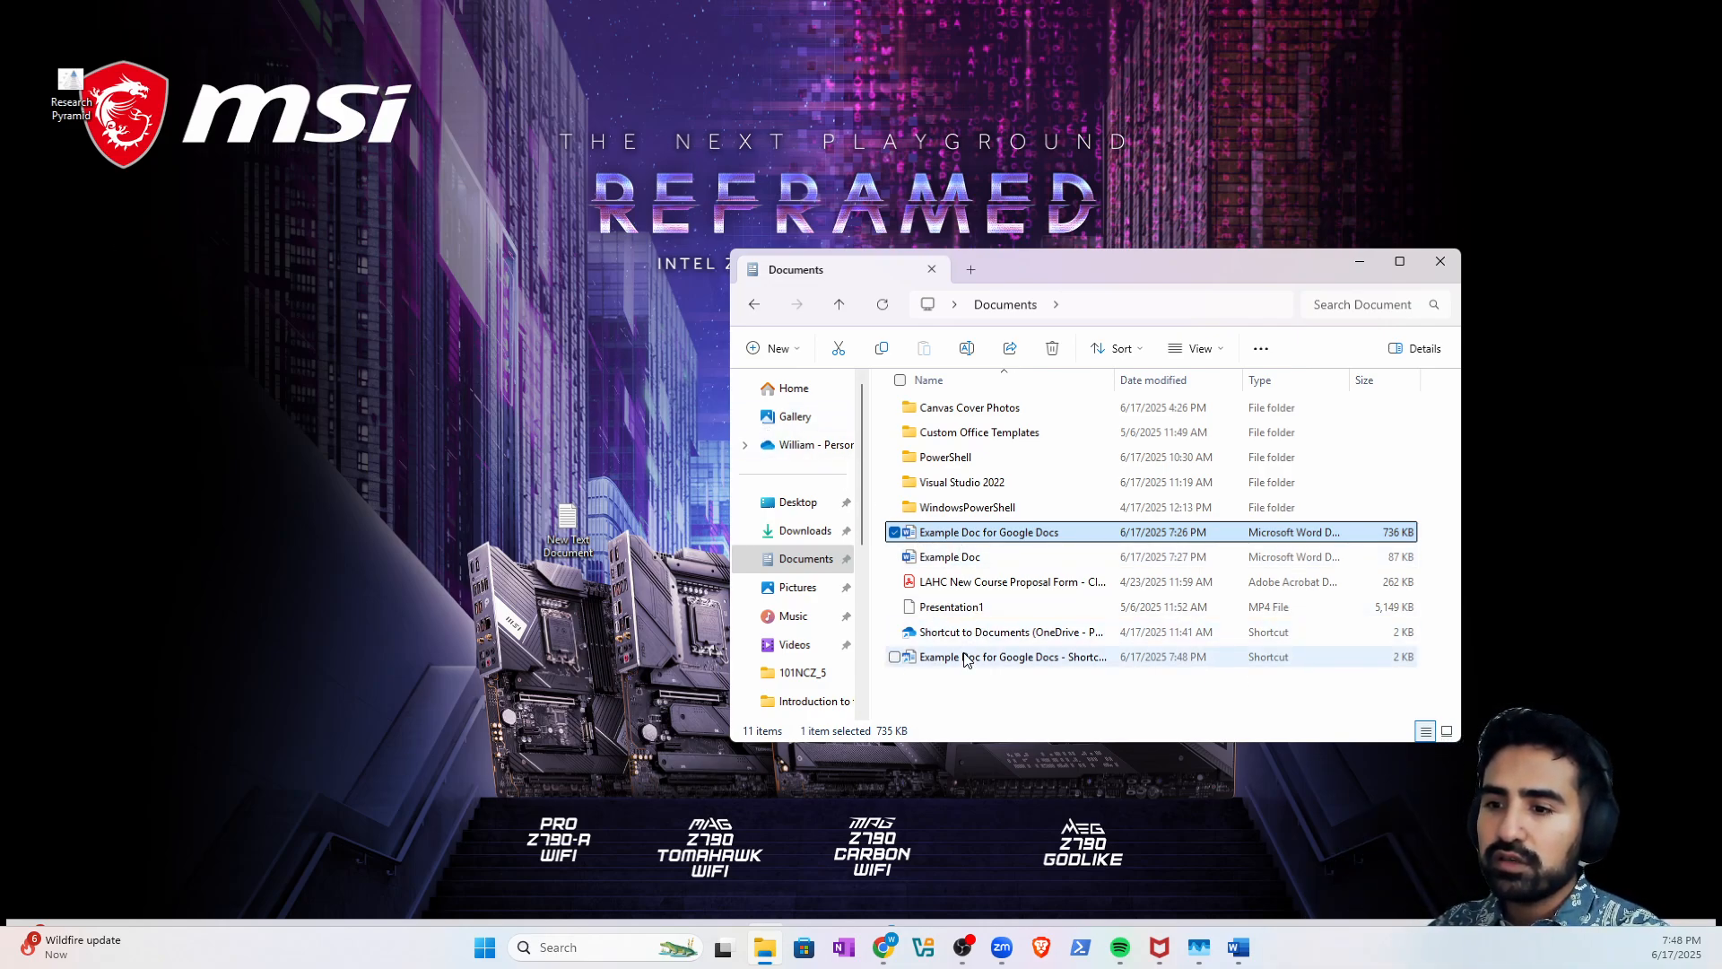
left_click_drag(960, 657, 444, 462)
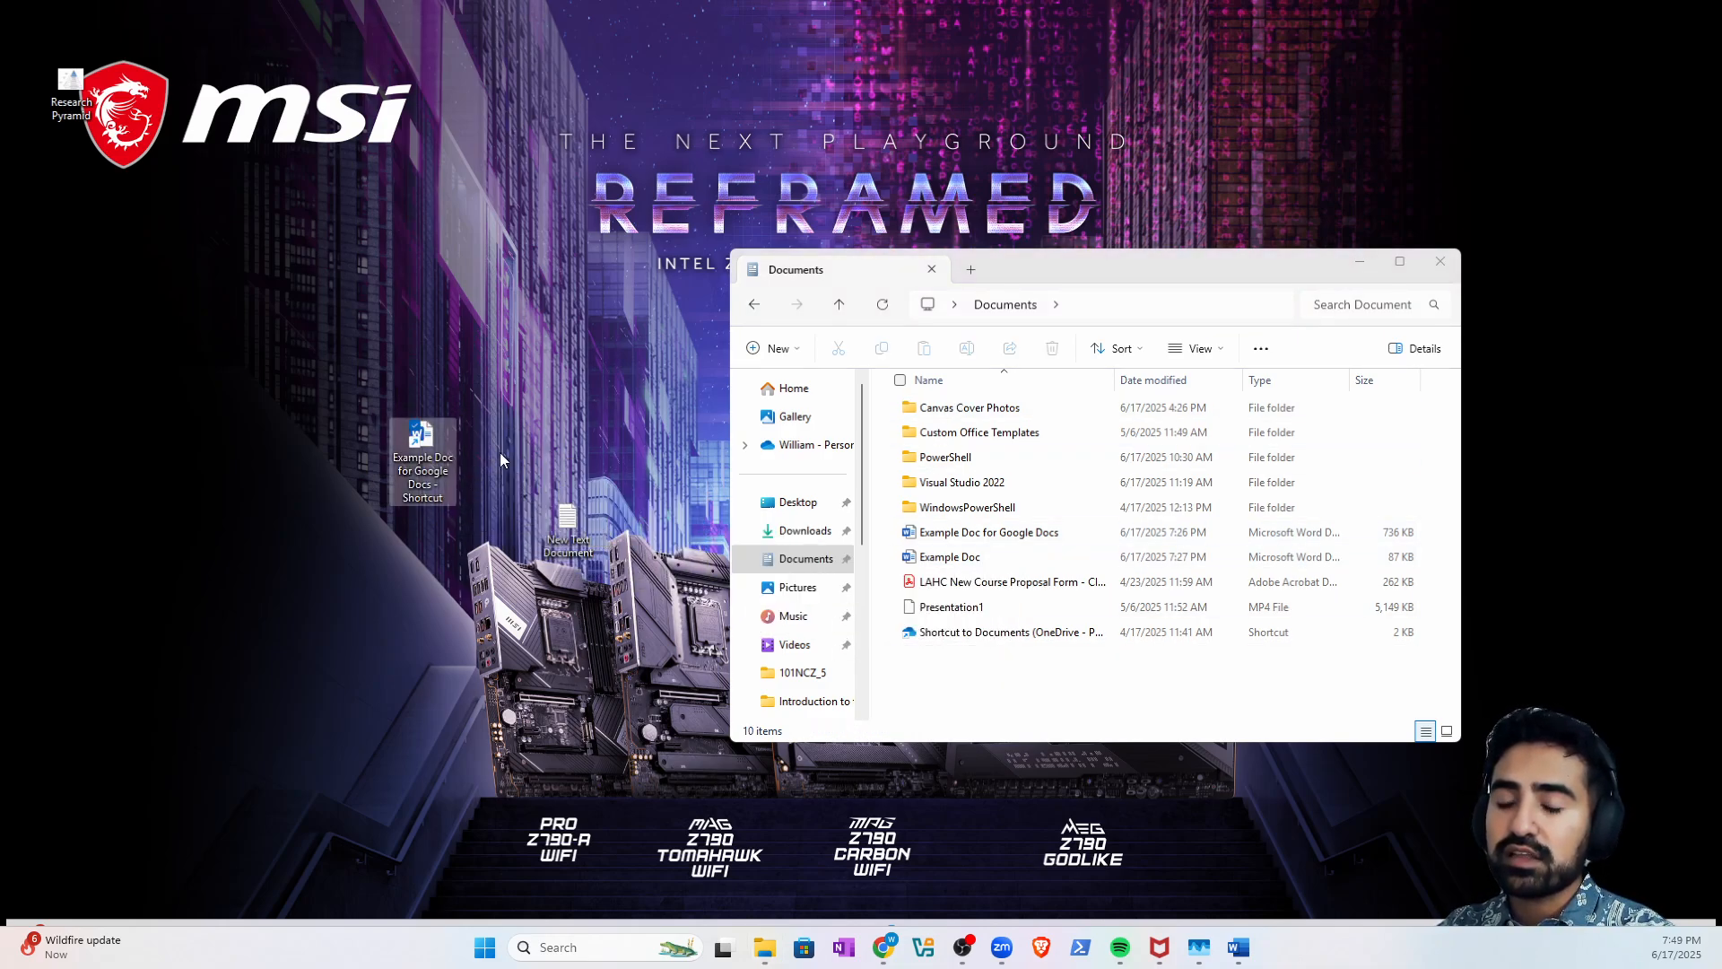
- Change the desktop shortcut's icon to the blue Internet Explorer "e" from SHELL32.dll, apply it and move the shortcut slightly higher on the wallpaper
right_click(424, 470)
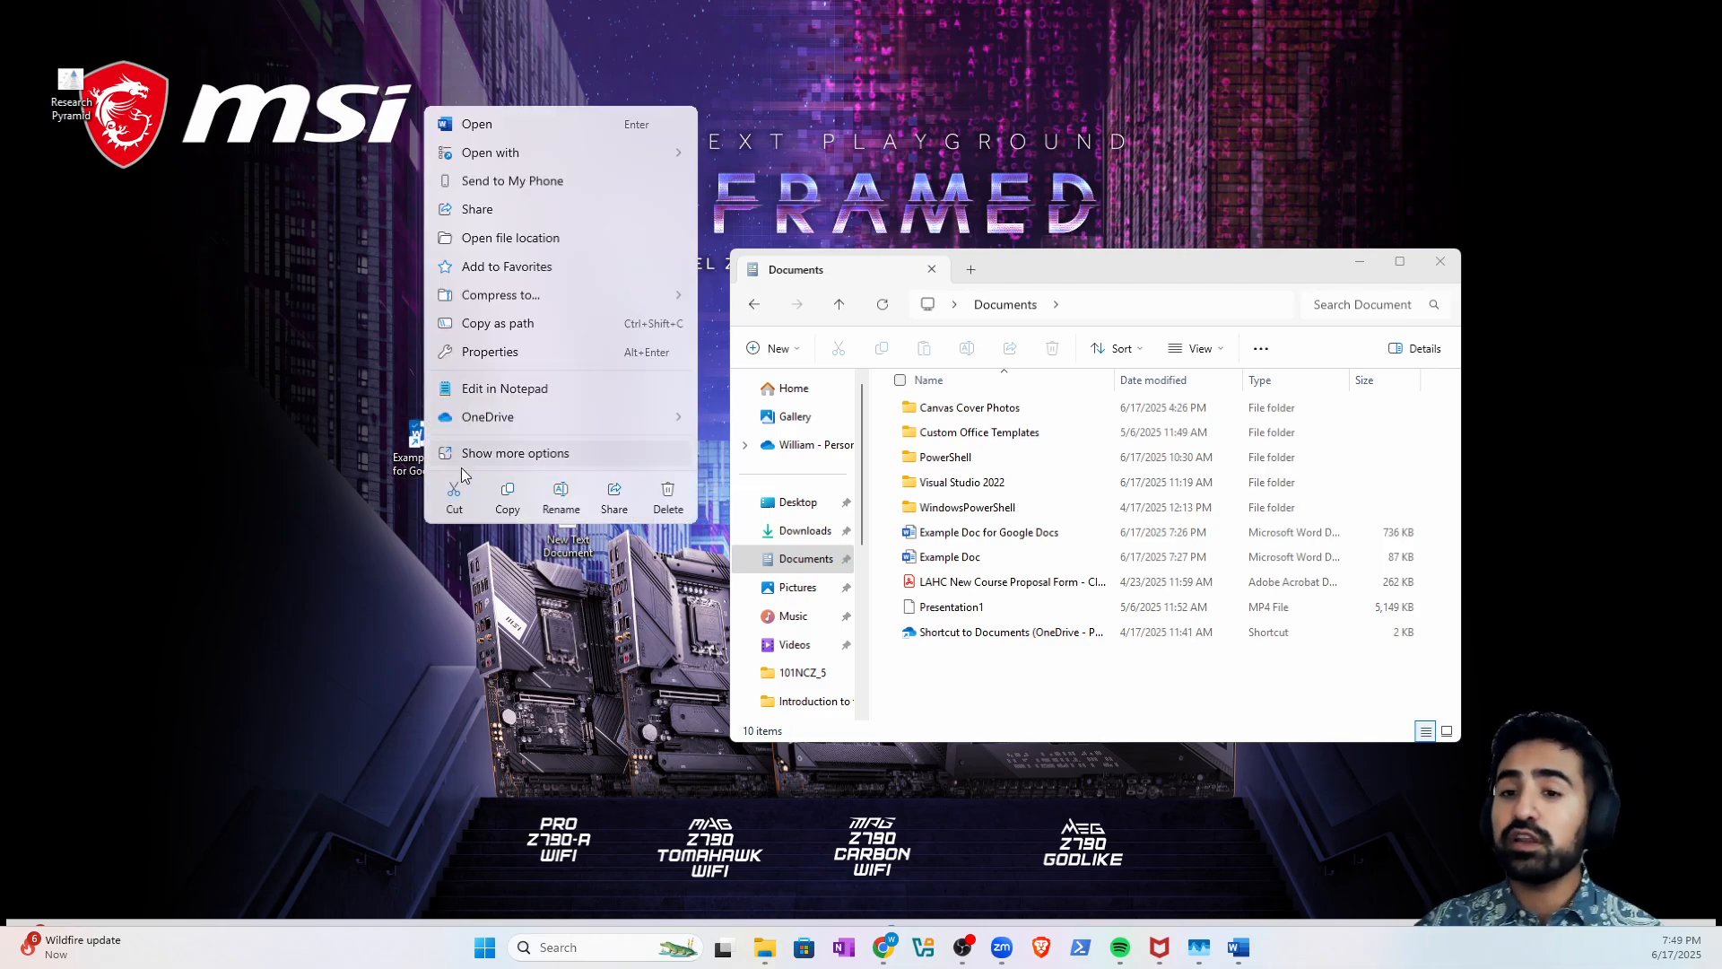
left_click(549, 459)
left_click(489, 906)
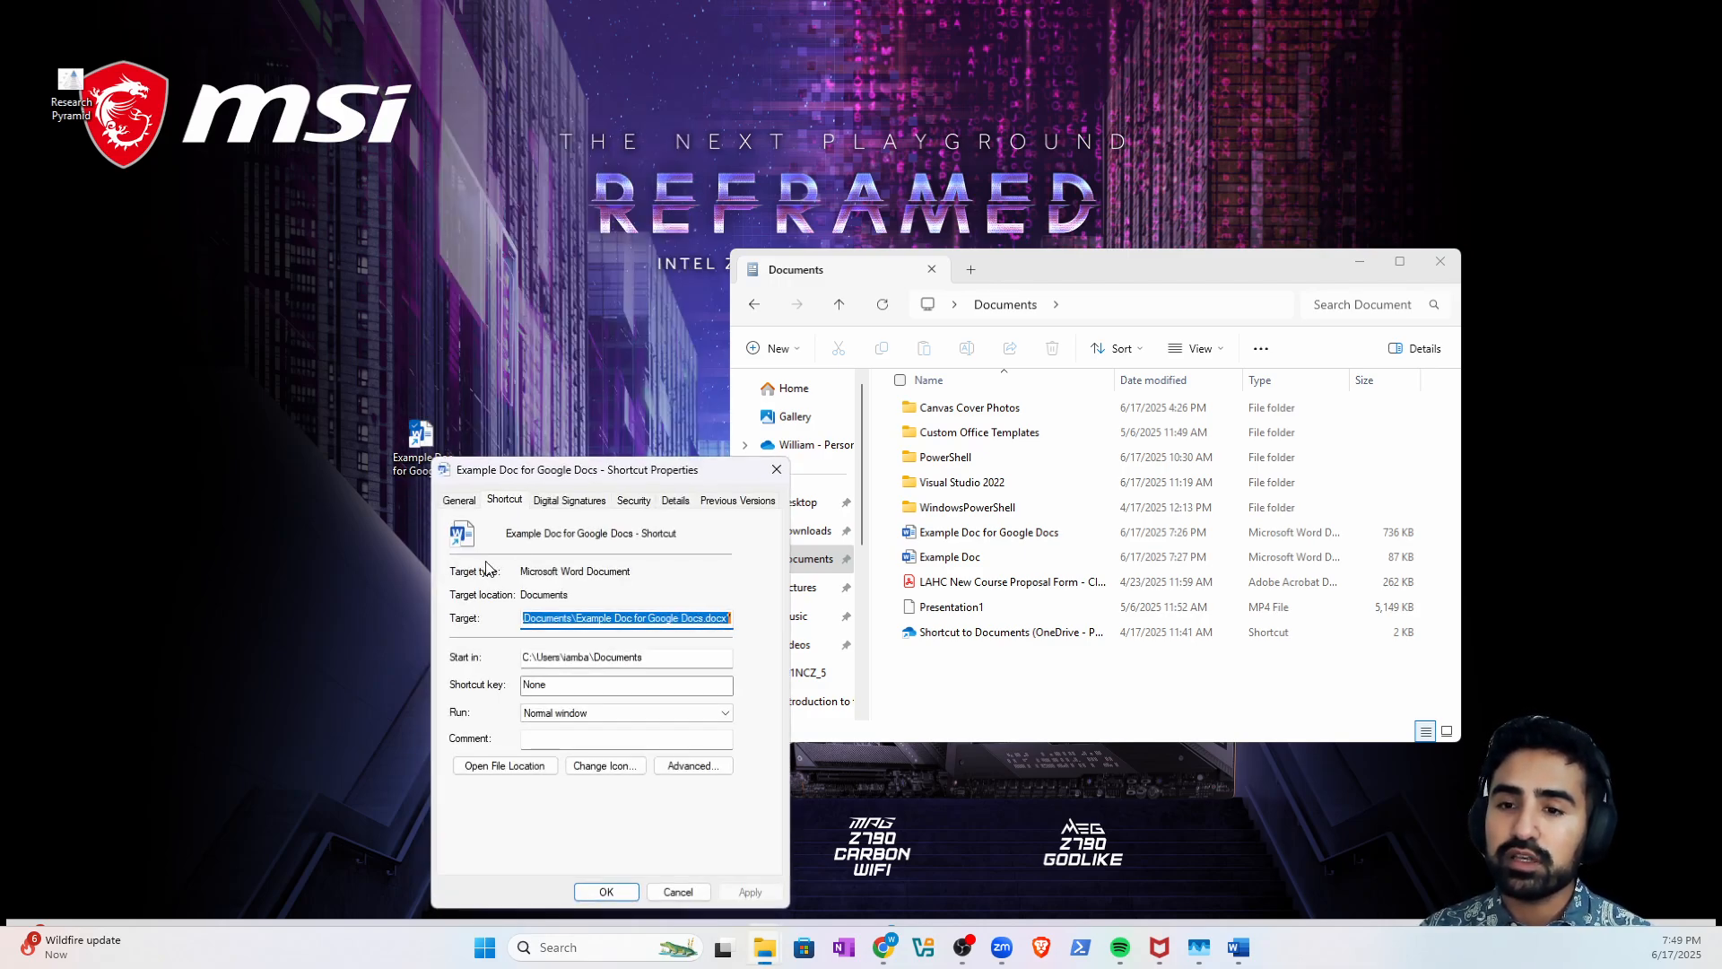
left_click(601, 765)
scroll(579, 701, "up", 5)
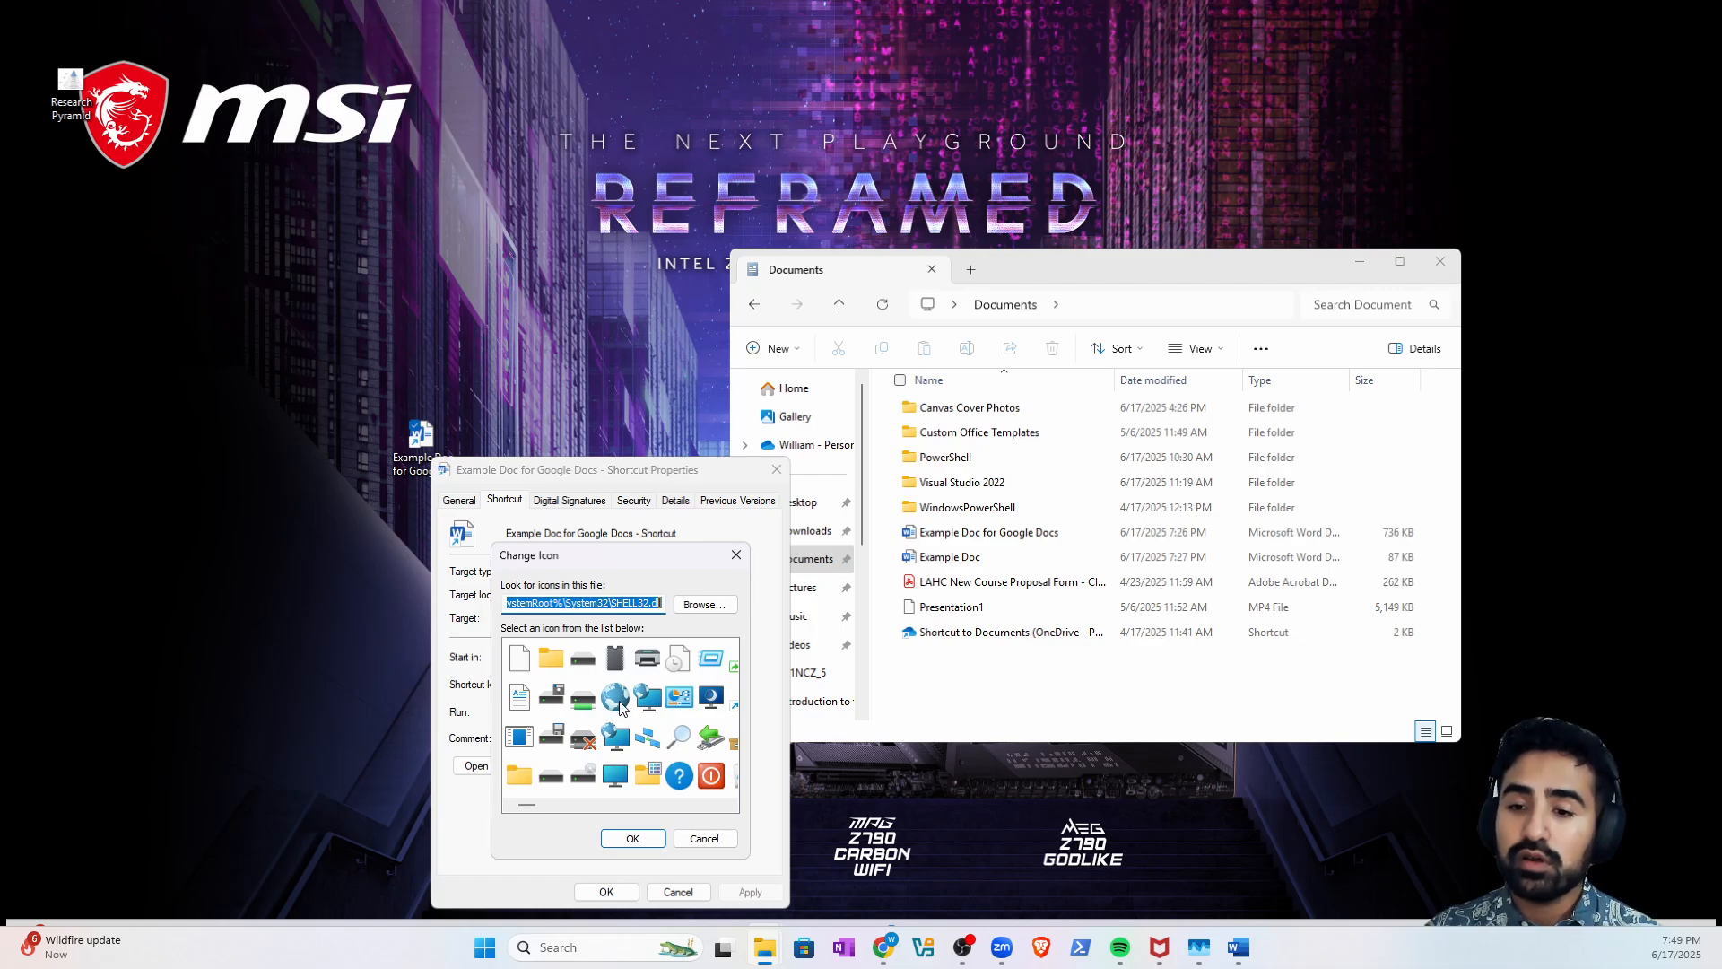
left_click(620, 705)
scroll(642, 708, "down", 8)
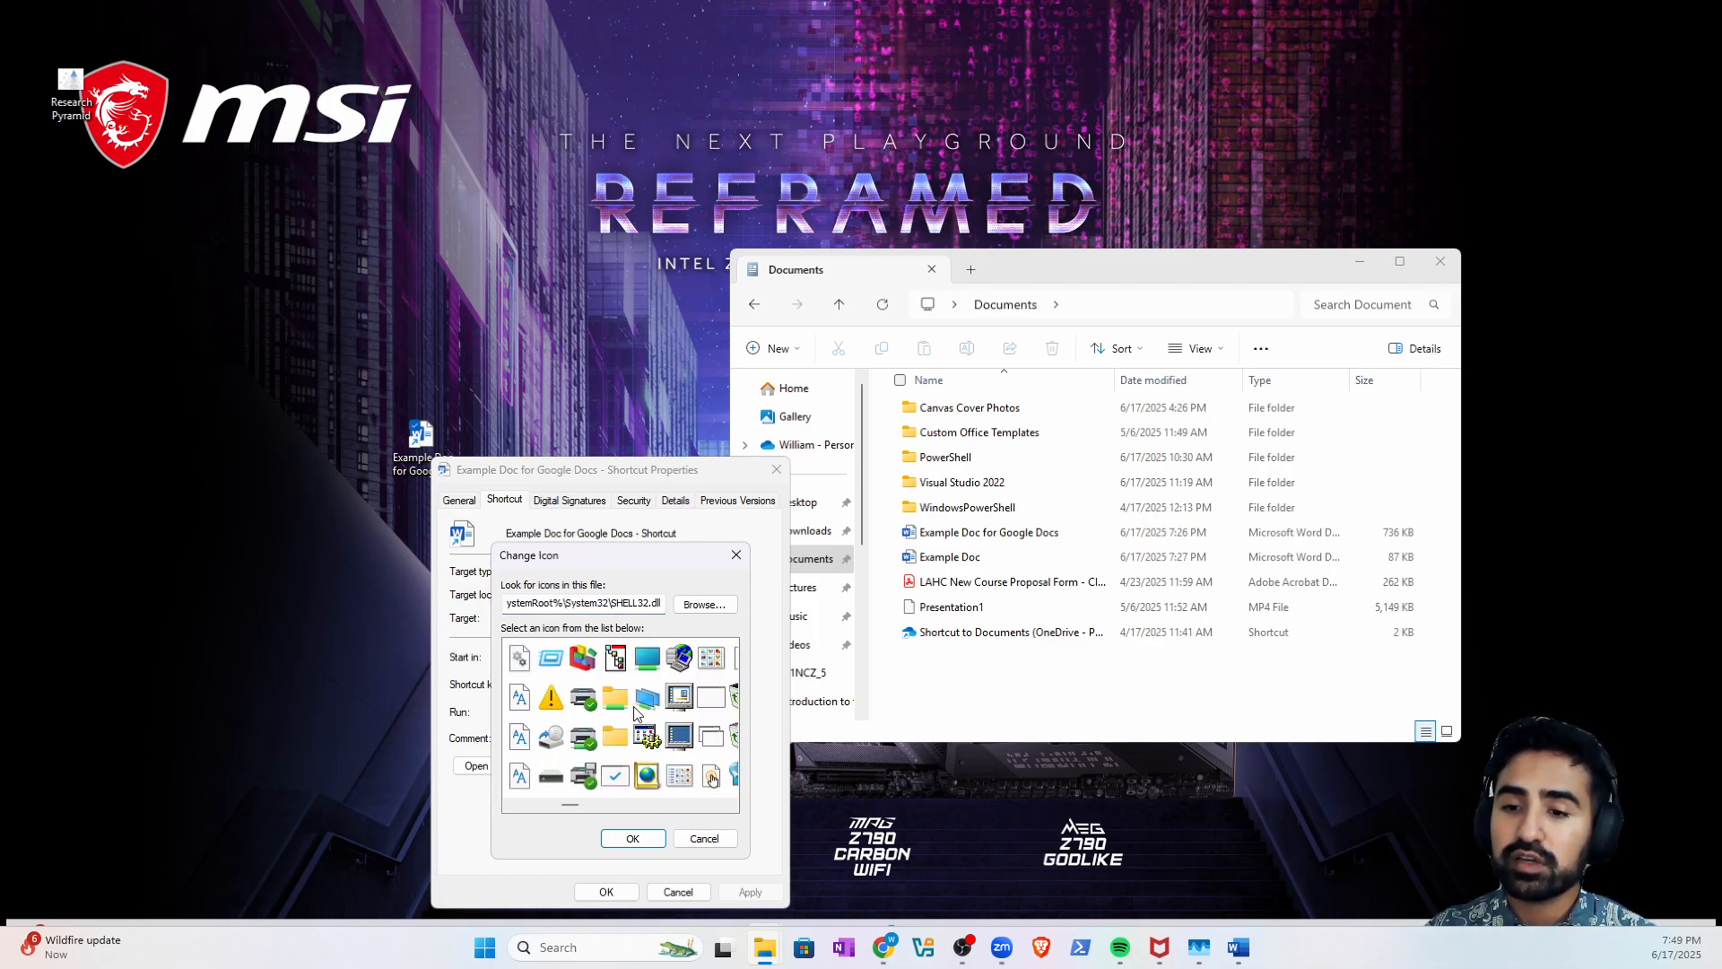
scroll(635, 710, "down", 8)
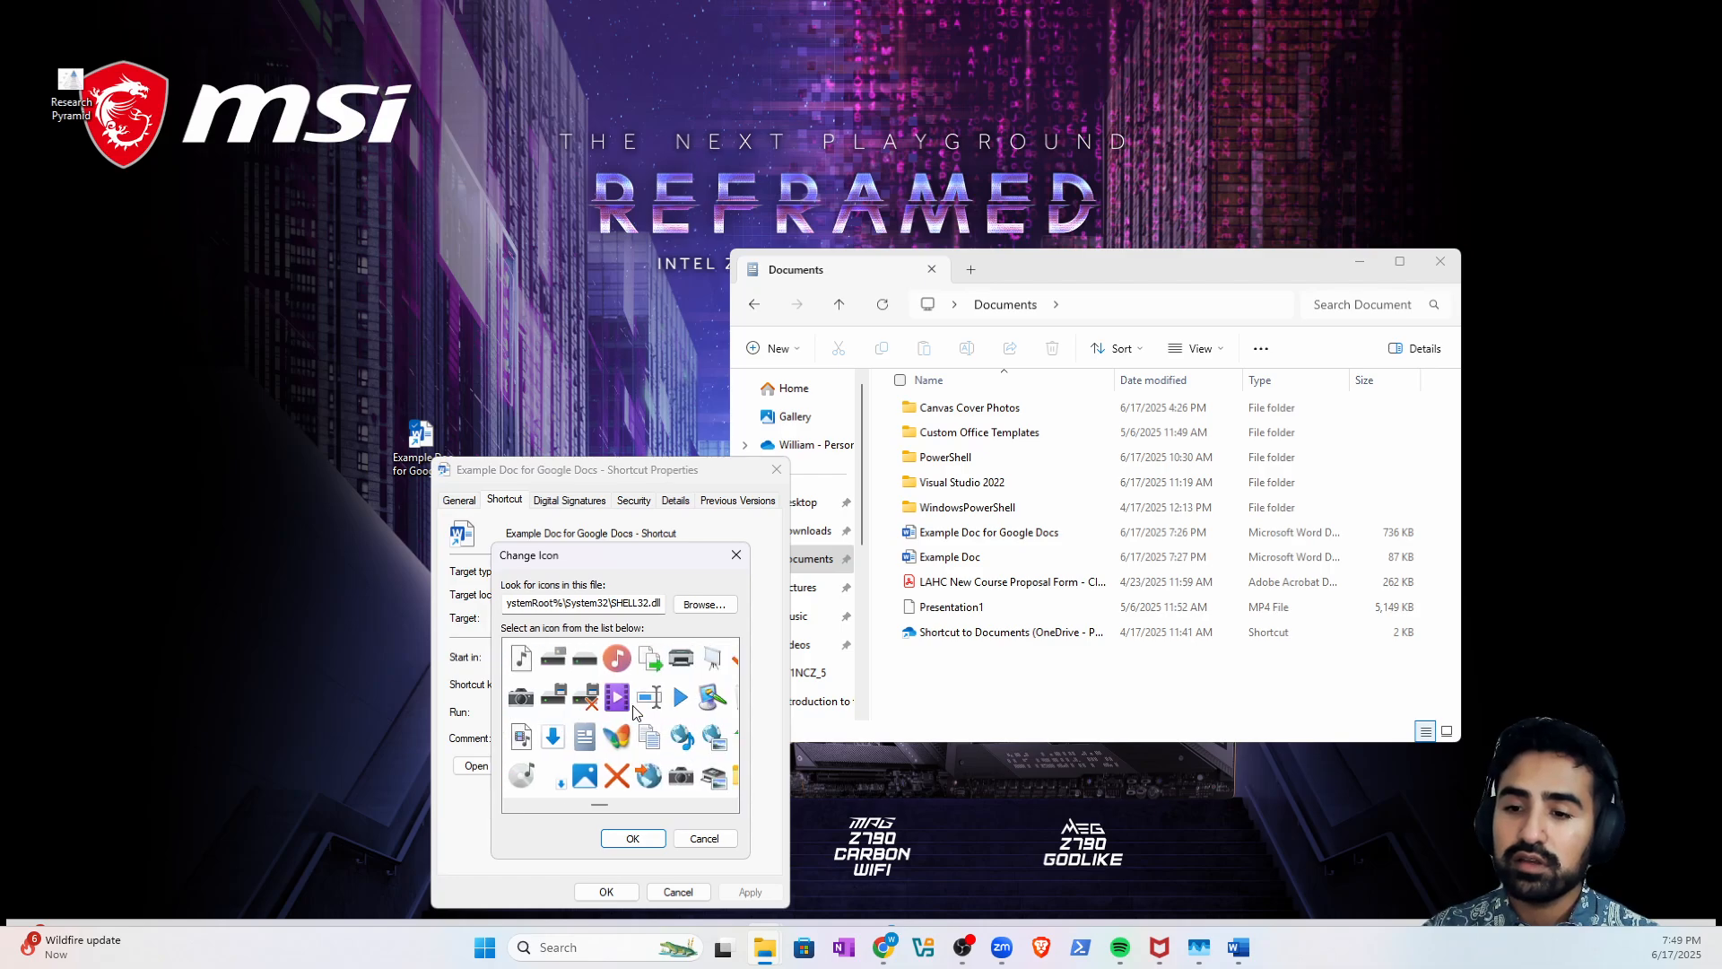
scroll(635, 711, "down", 8)
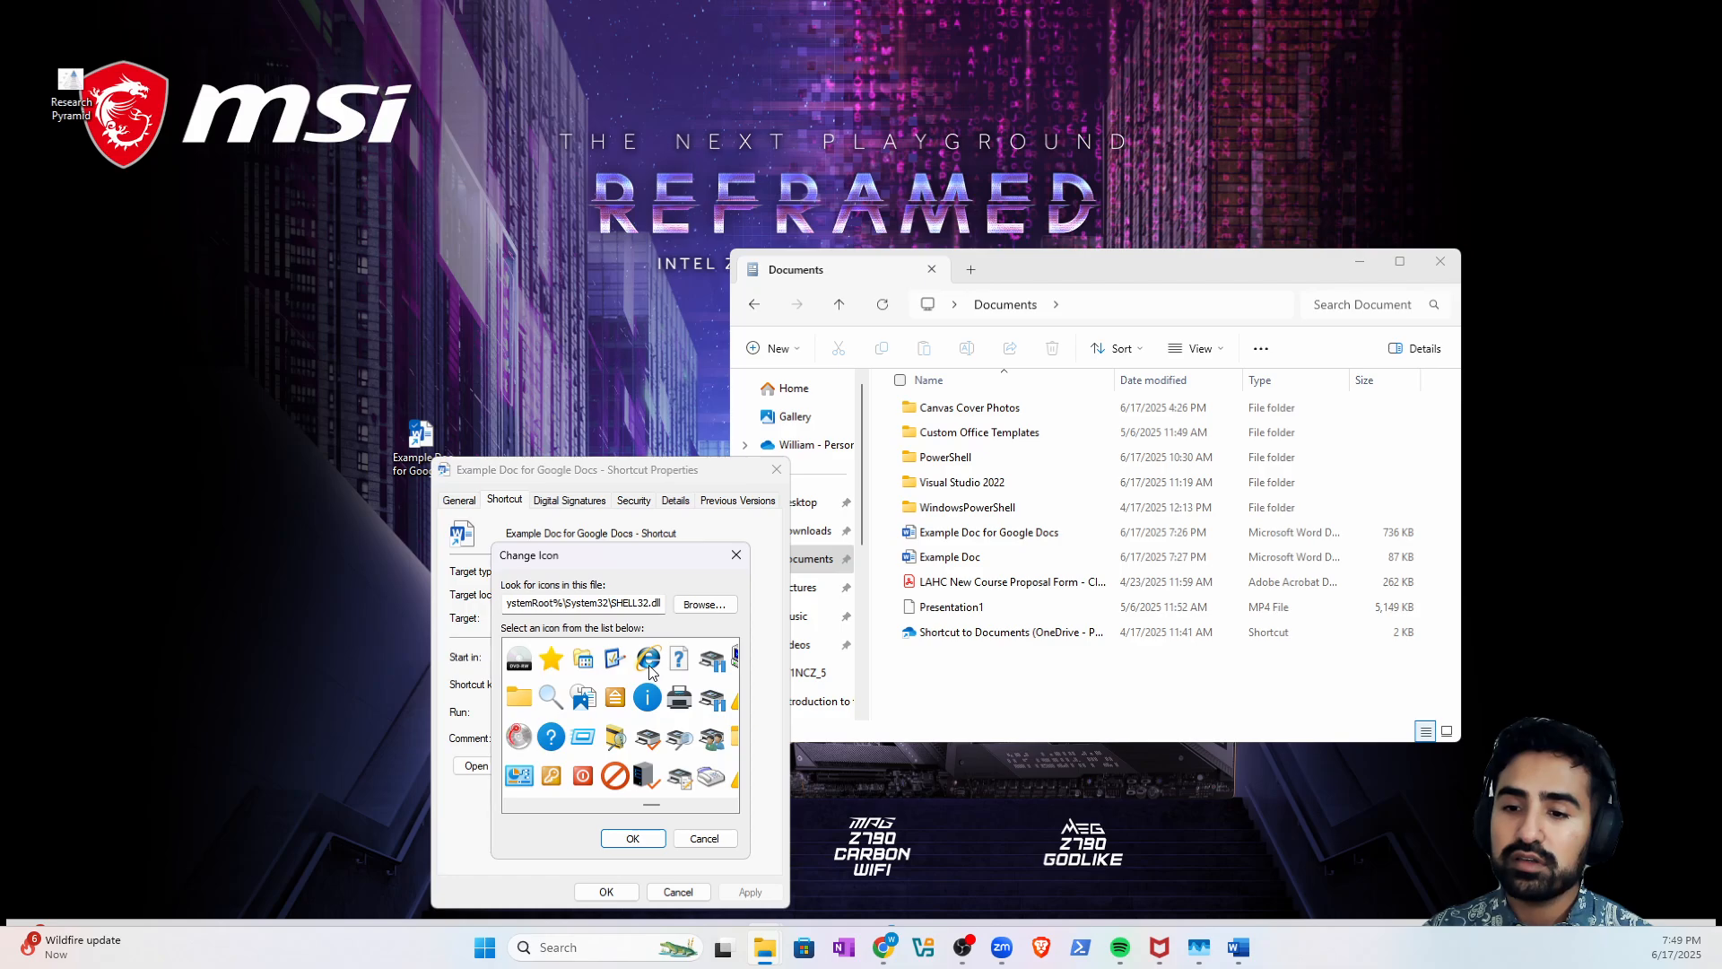
left_click(633, 838)
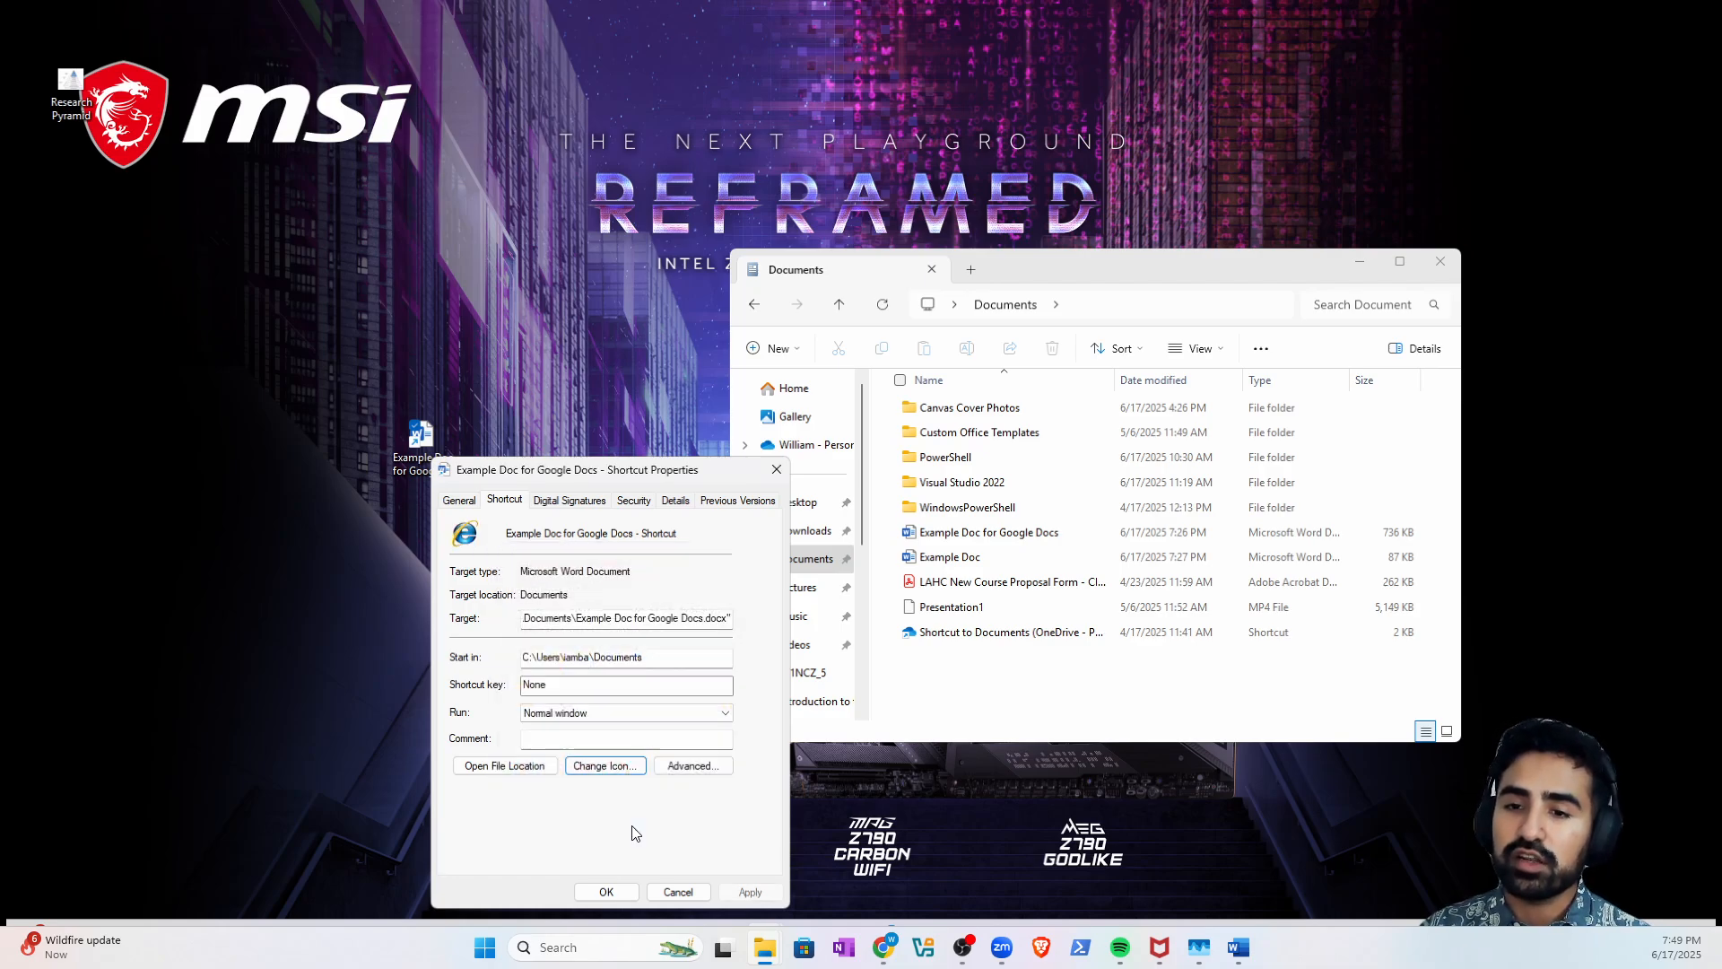
left_click(749, 892)
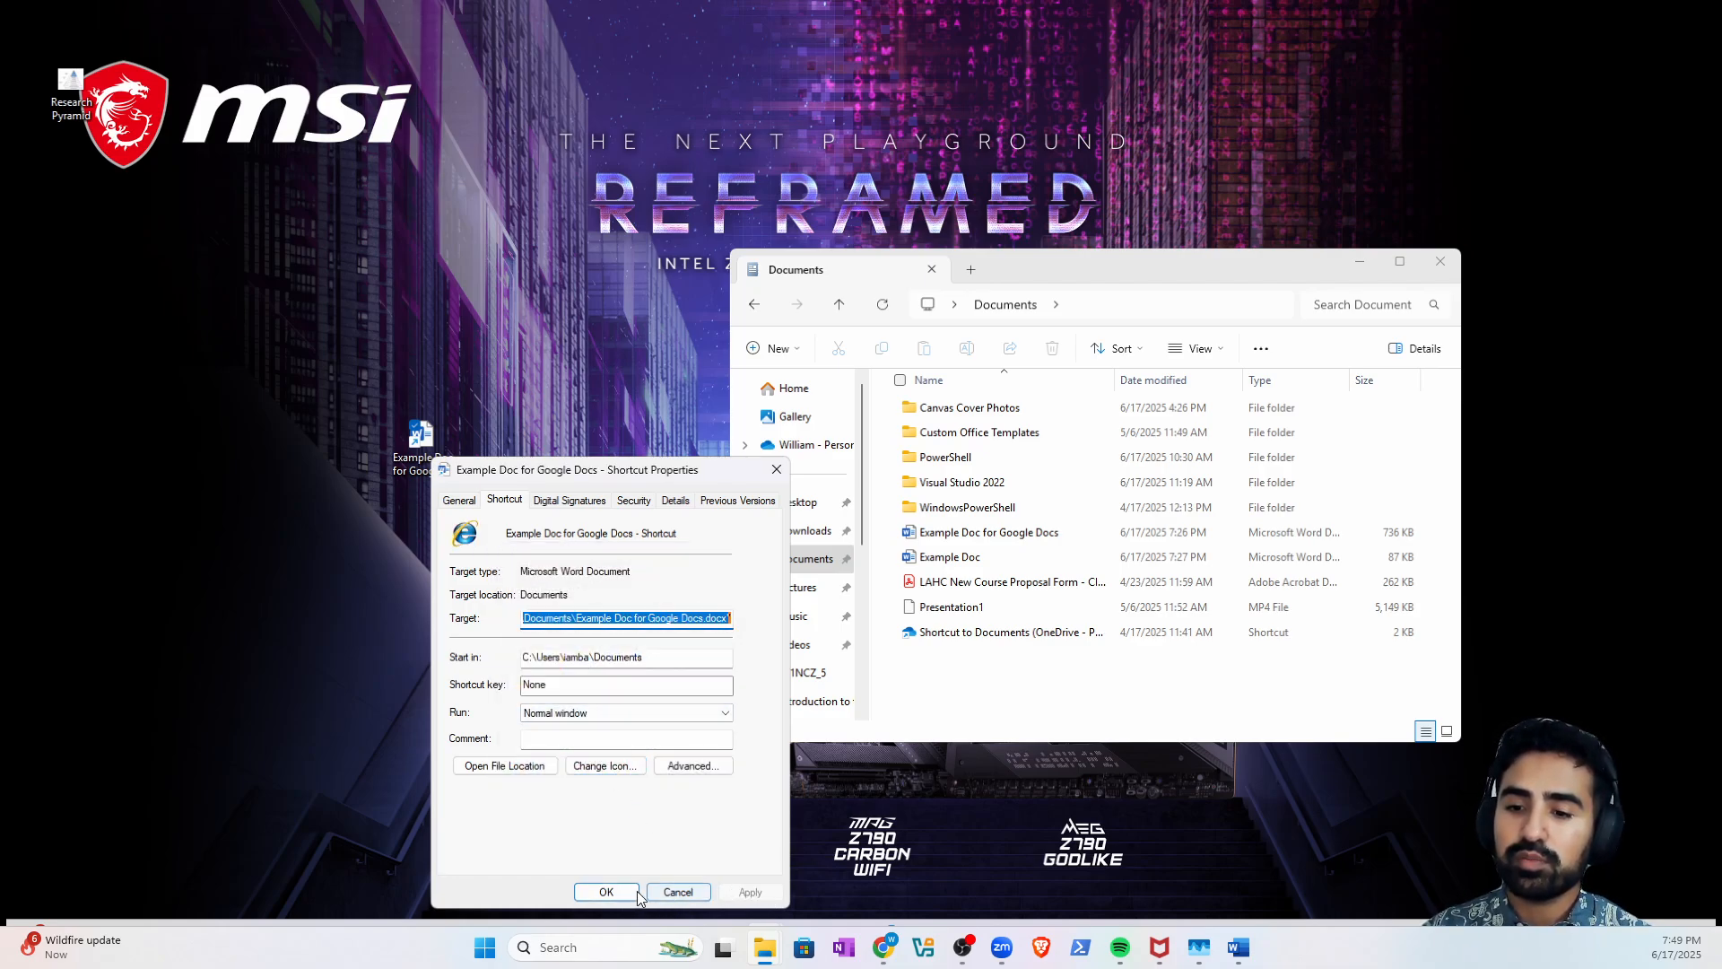
left_click(607, 891)
left_click_drag(444, 457, 453, 401)
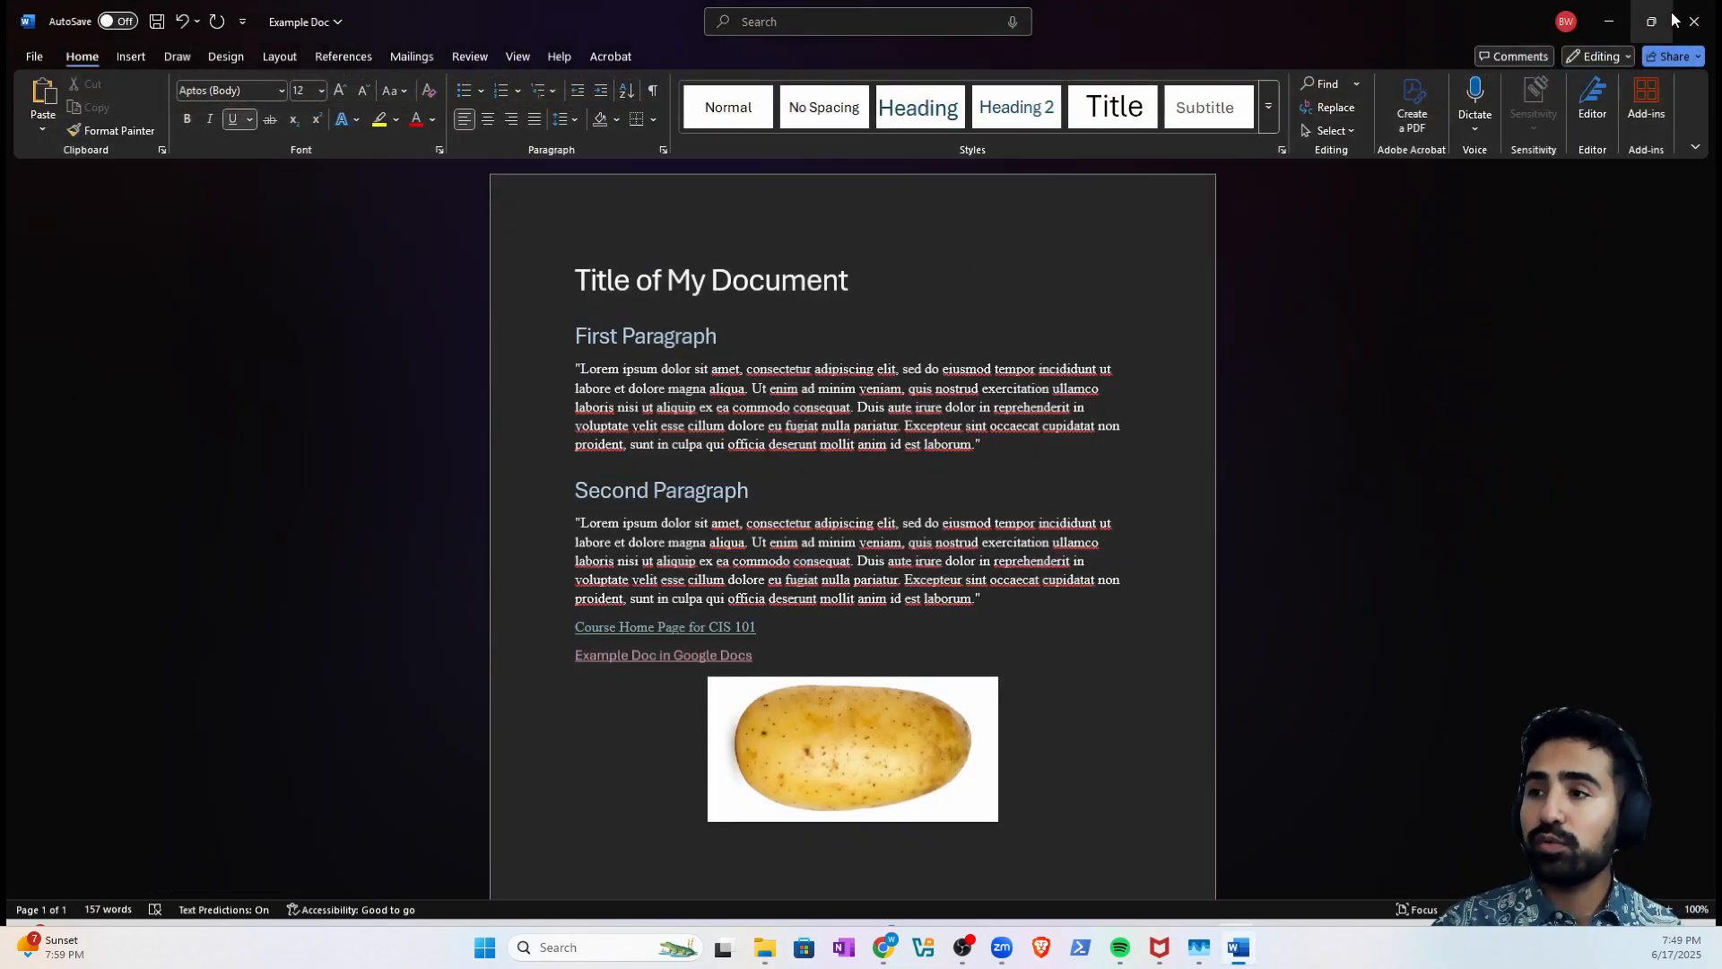
- Close the Example Doc document in Word without saving its changes
left_click(1693, 21)
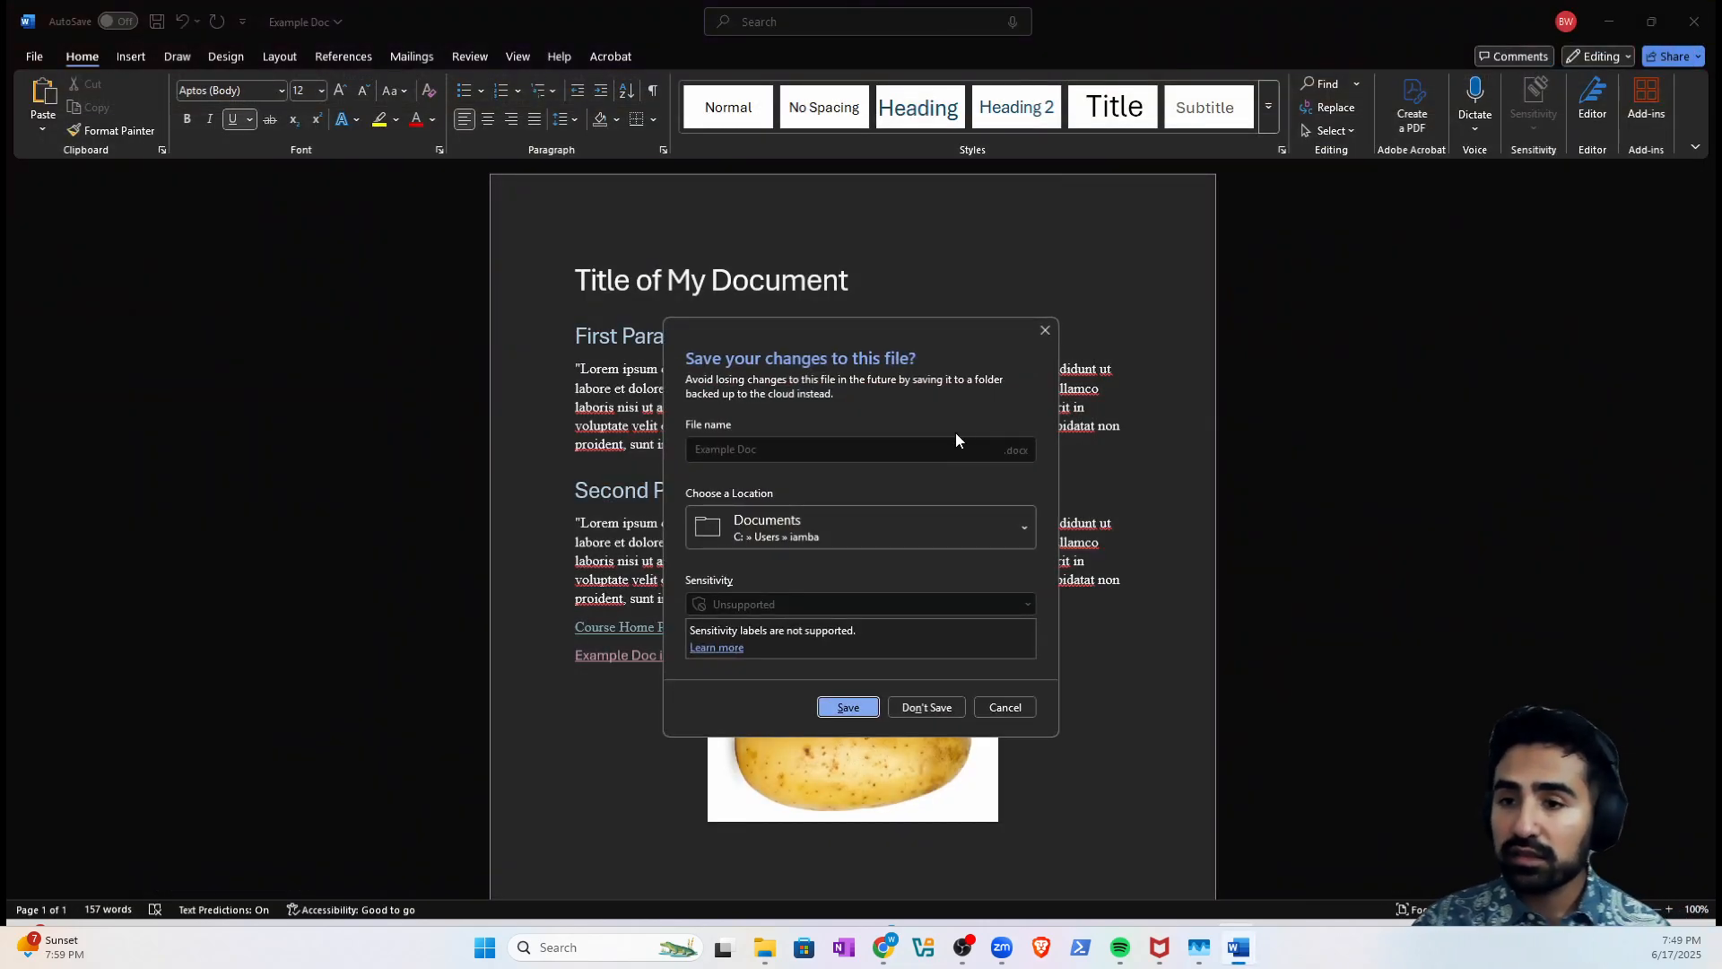
left_click(1046, 330)
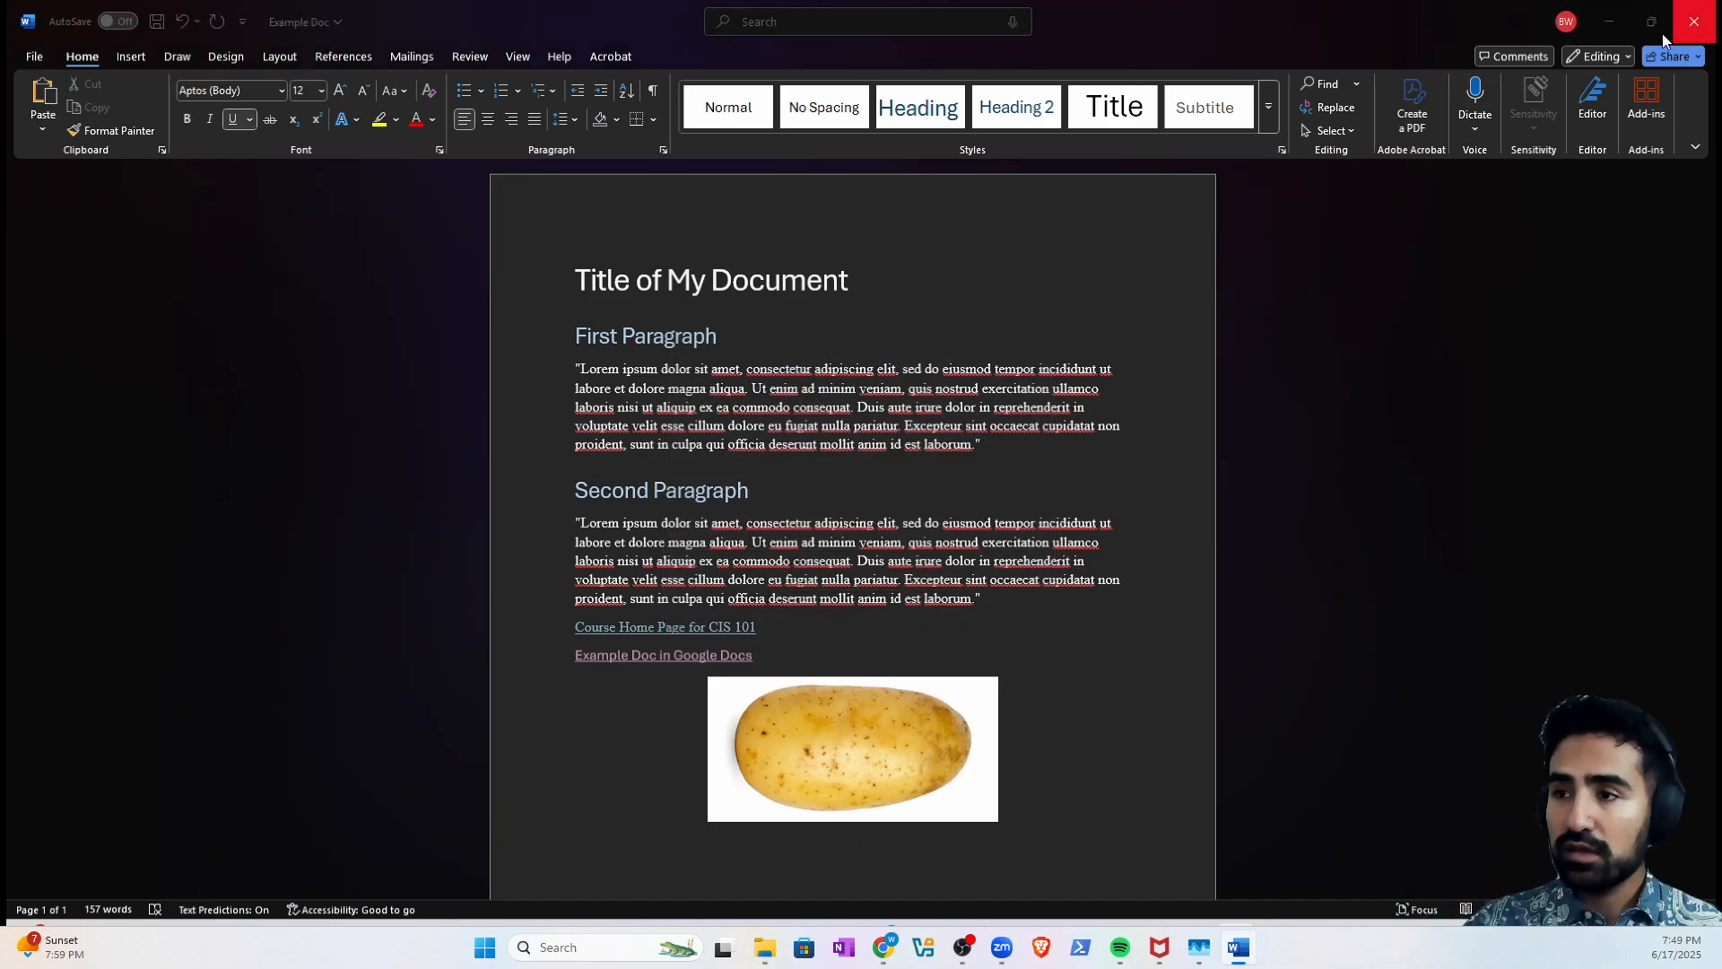
left_click(1693, 21)
left_click(927, 707)
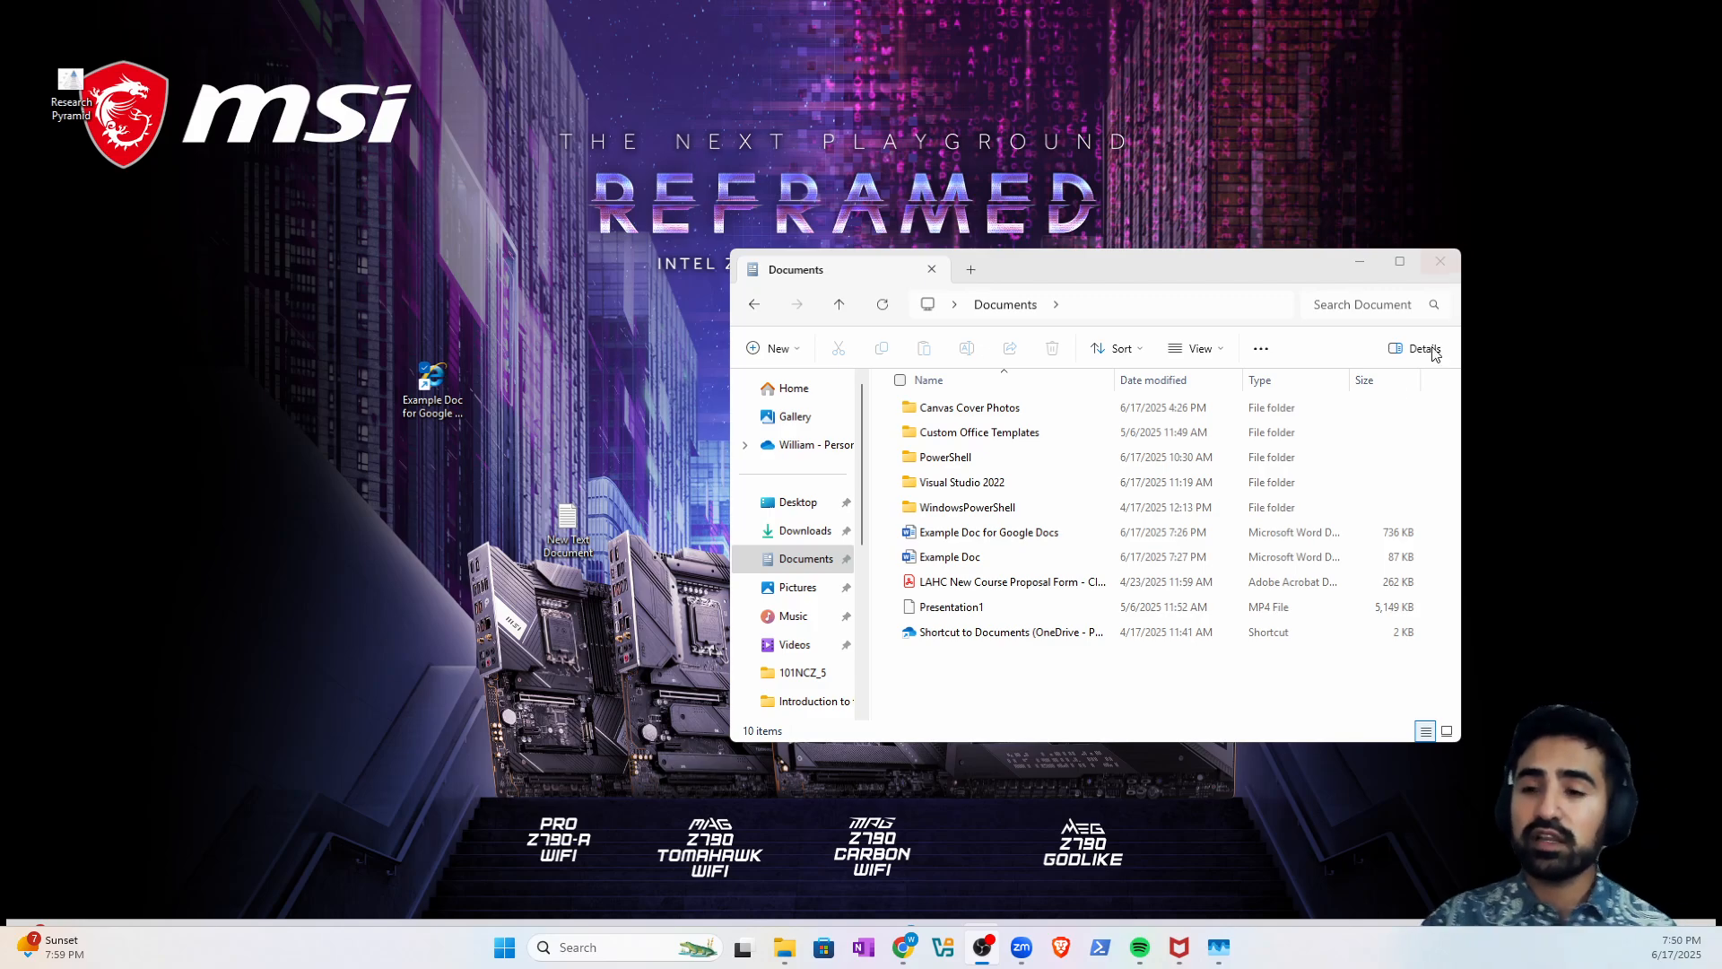
- Browse the Documents folder in File Explorer and open the Pictures folder
left_click(801, 519)
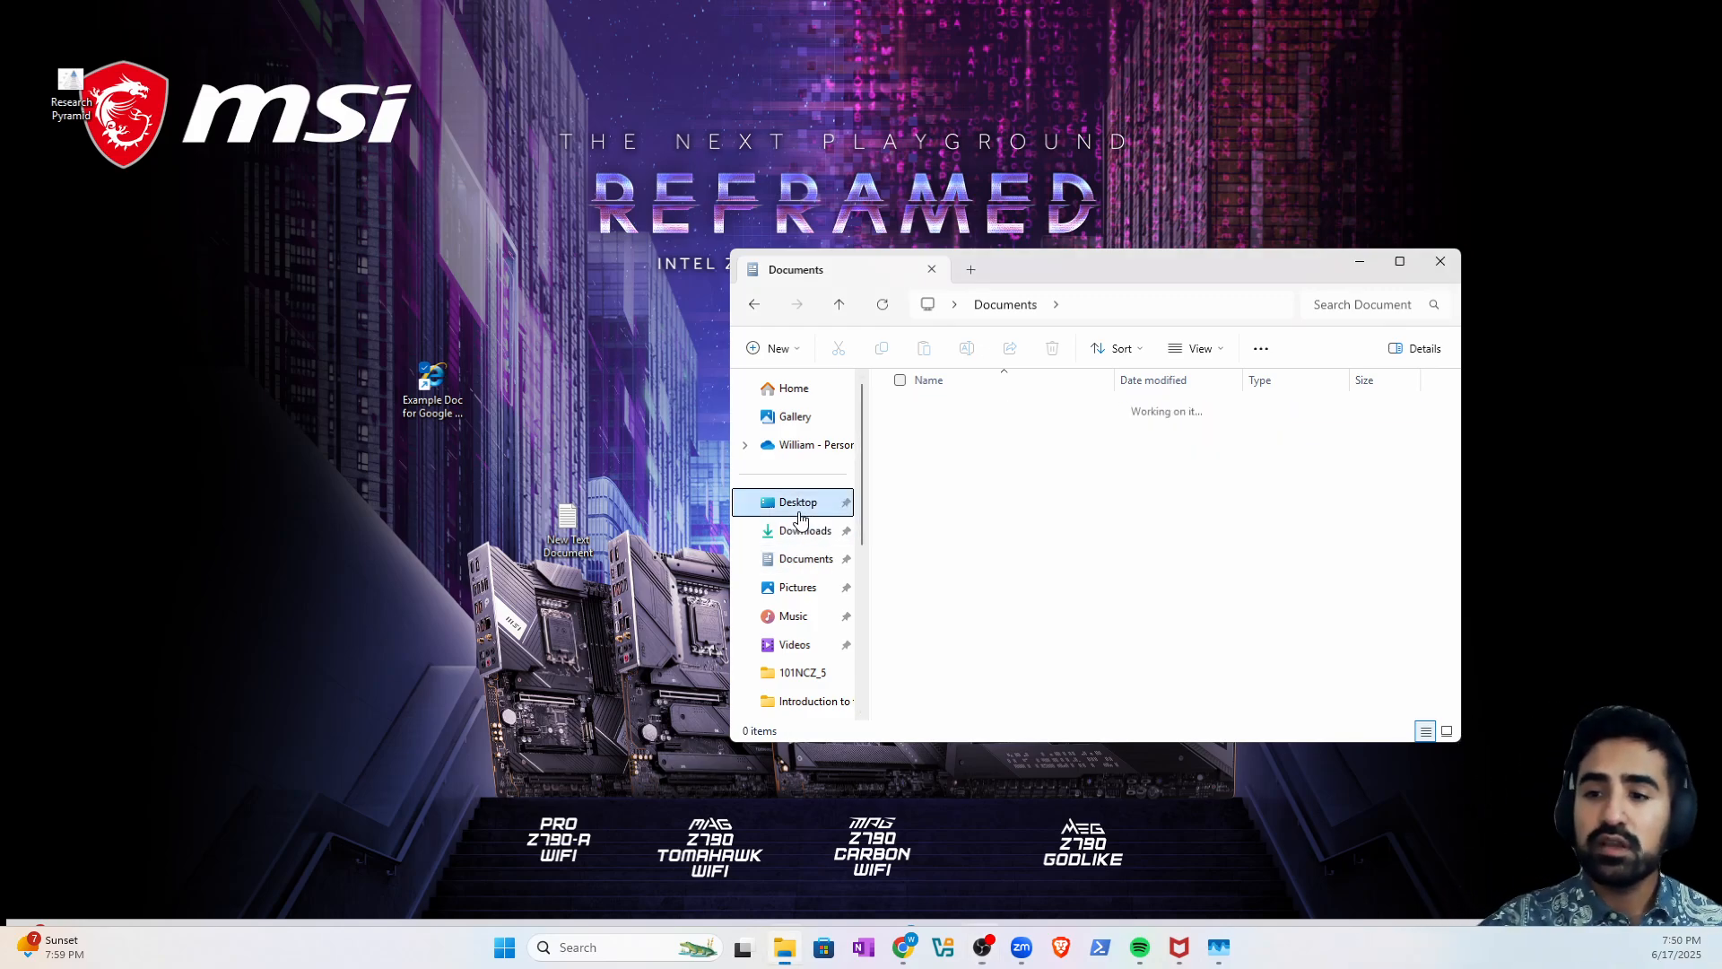
left_click(803, 561)
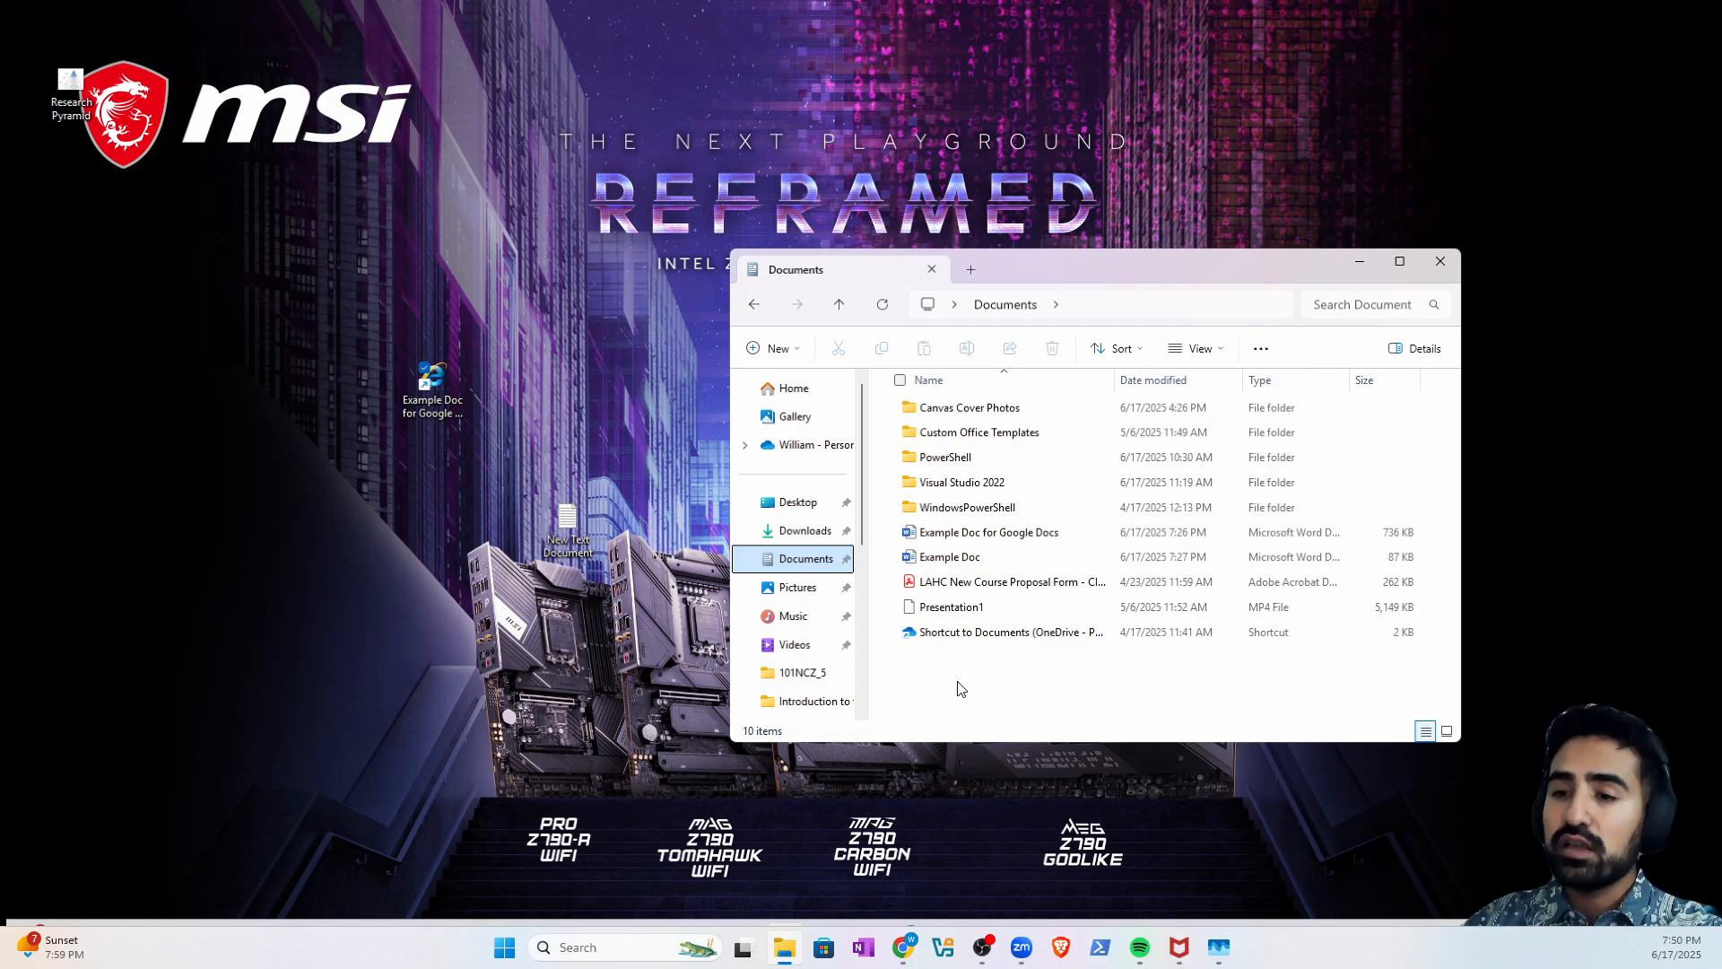
right_click(960, 687)
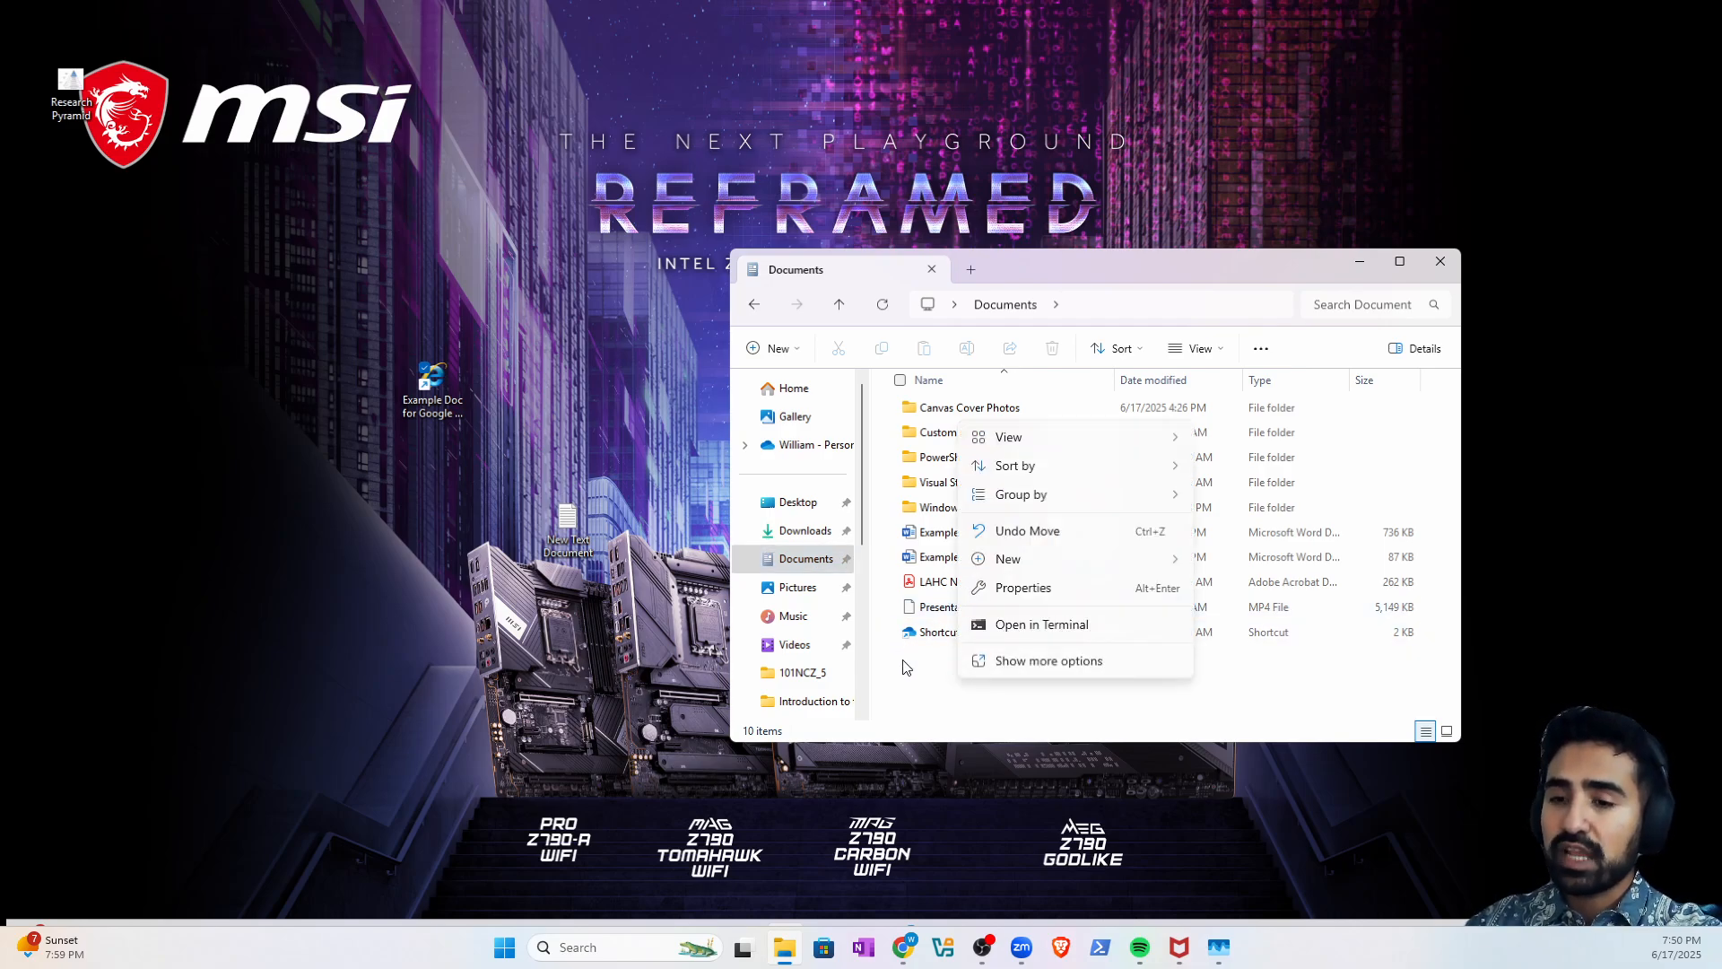
left_click(794, 586)
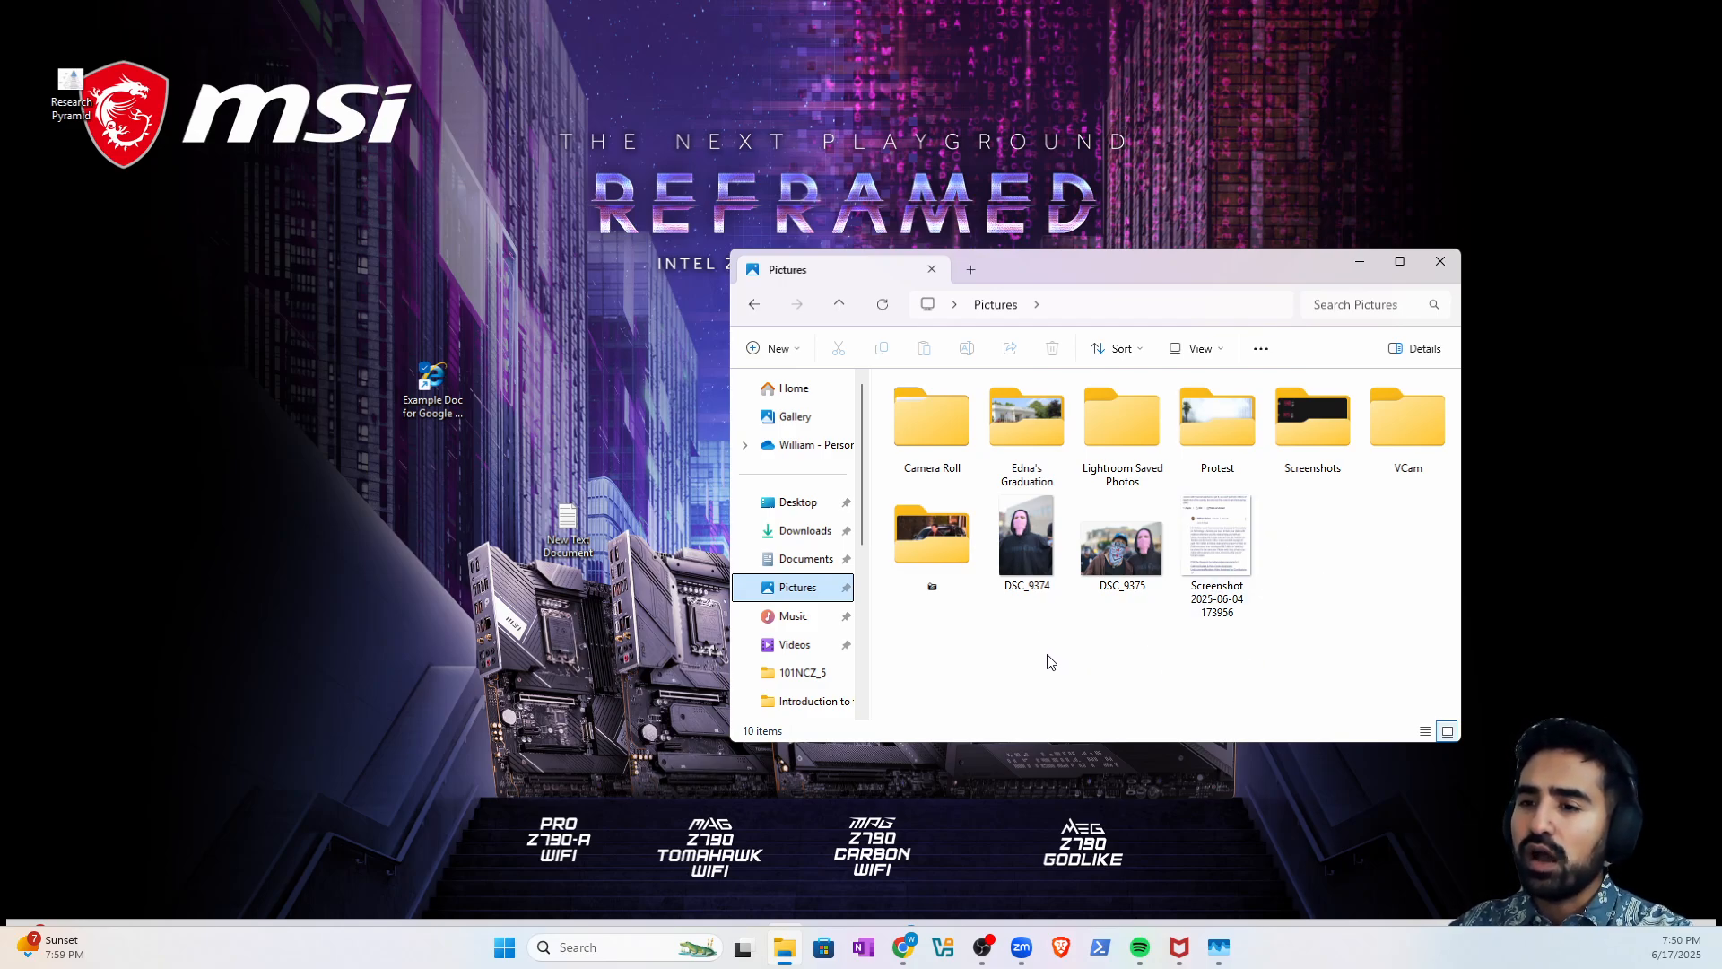
right_click(957, 642)
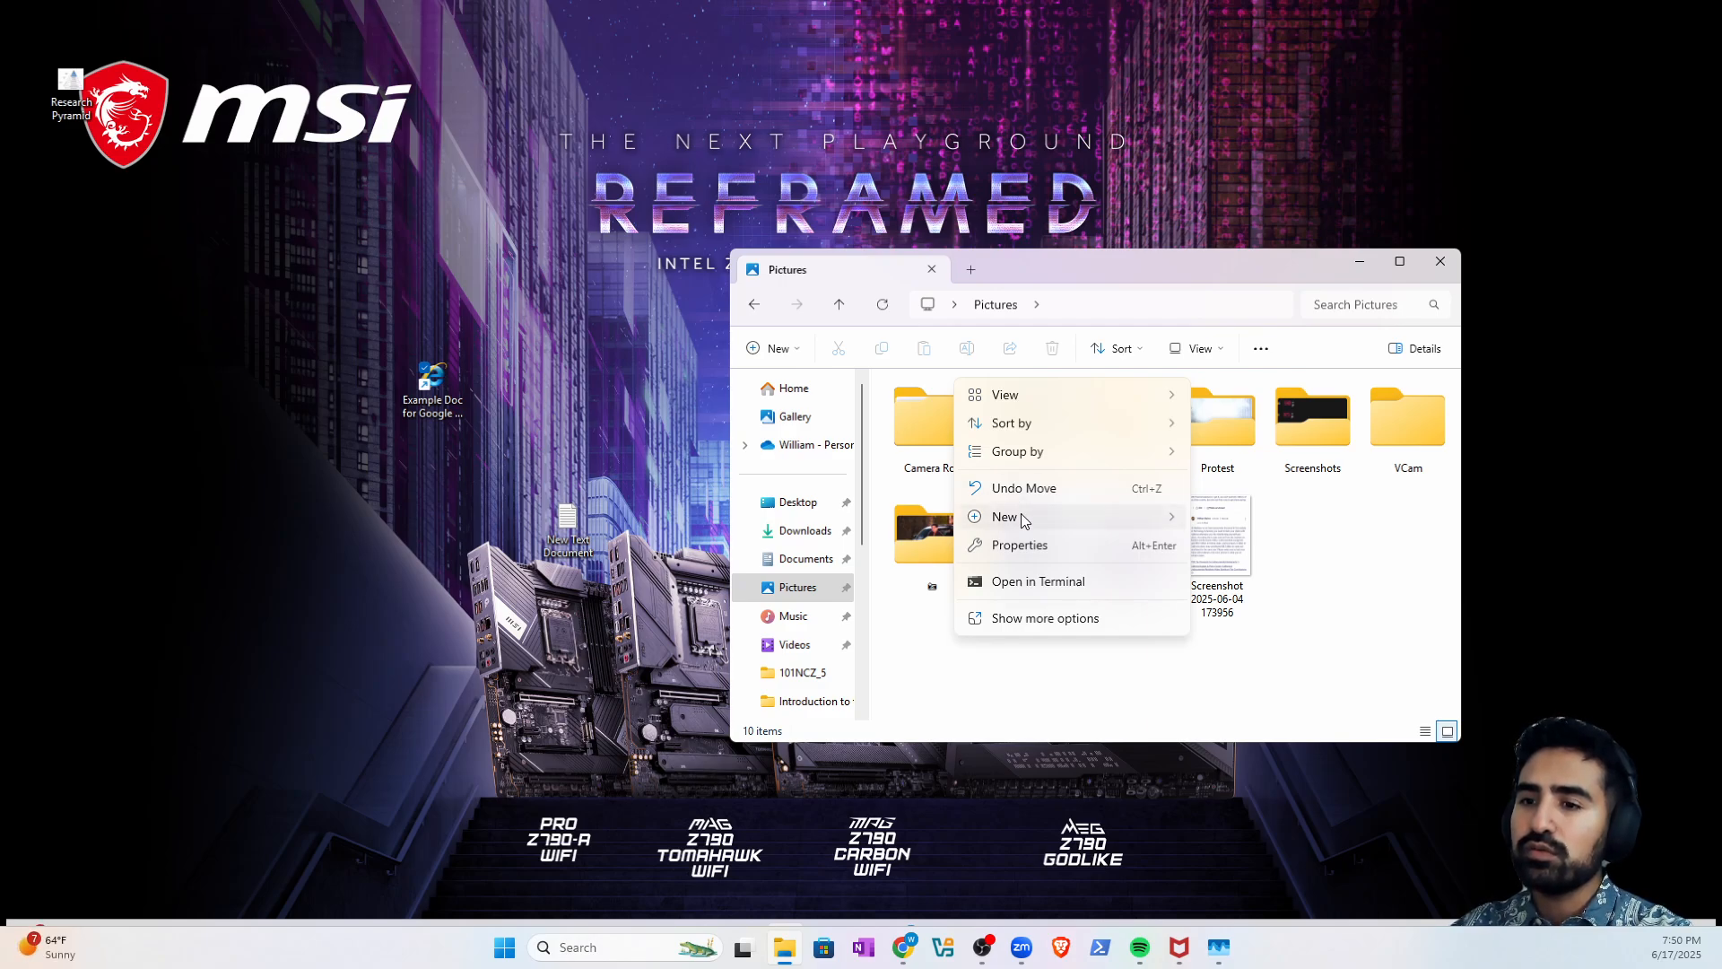
left_click(770, 356)
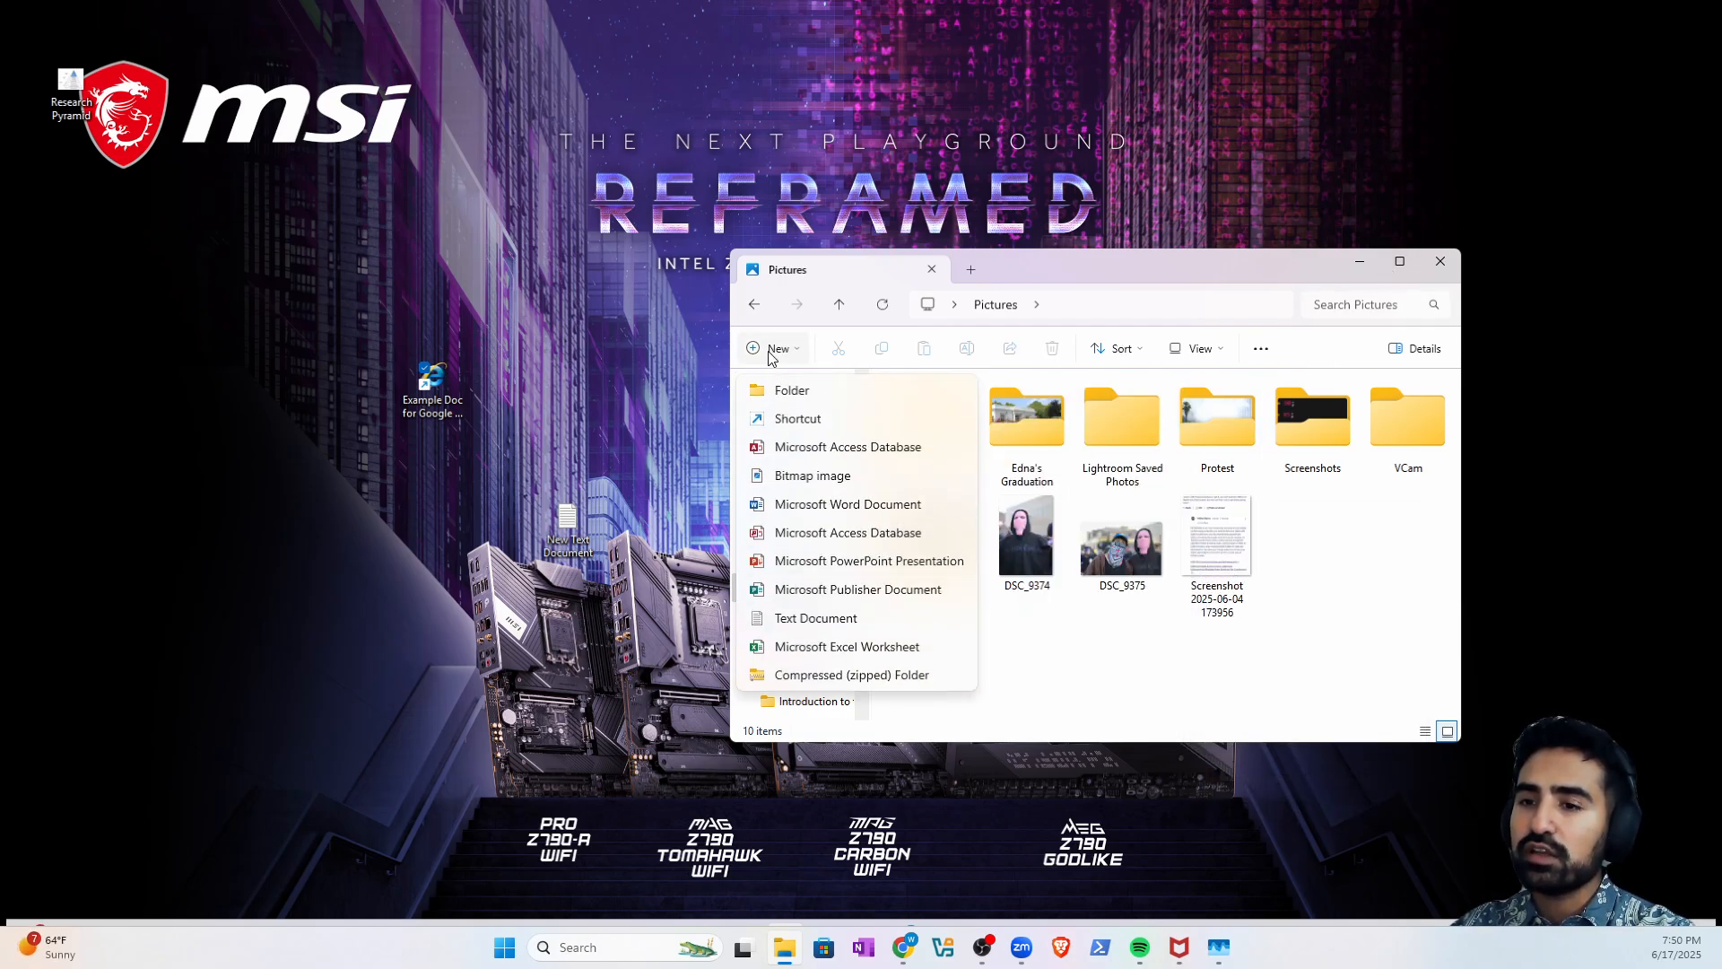
left_click(1261, 349)
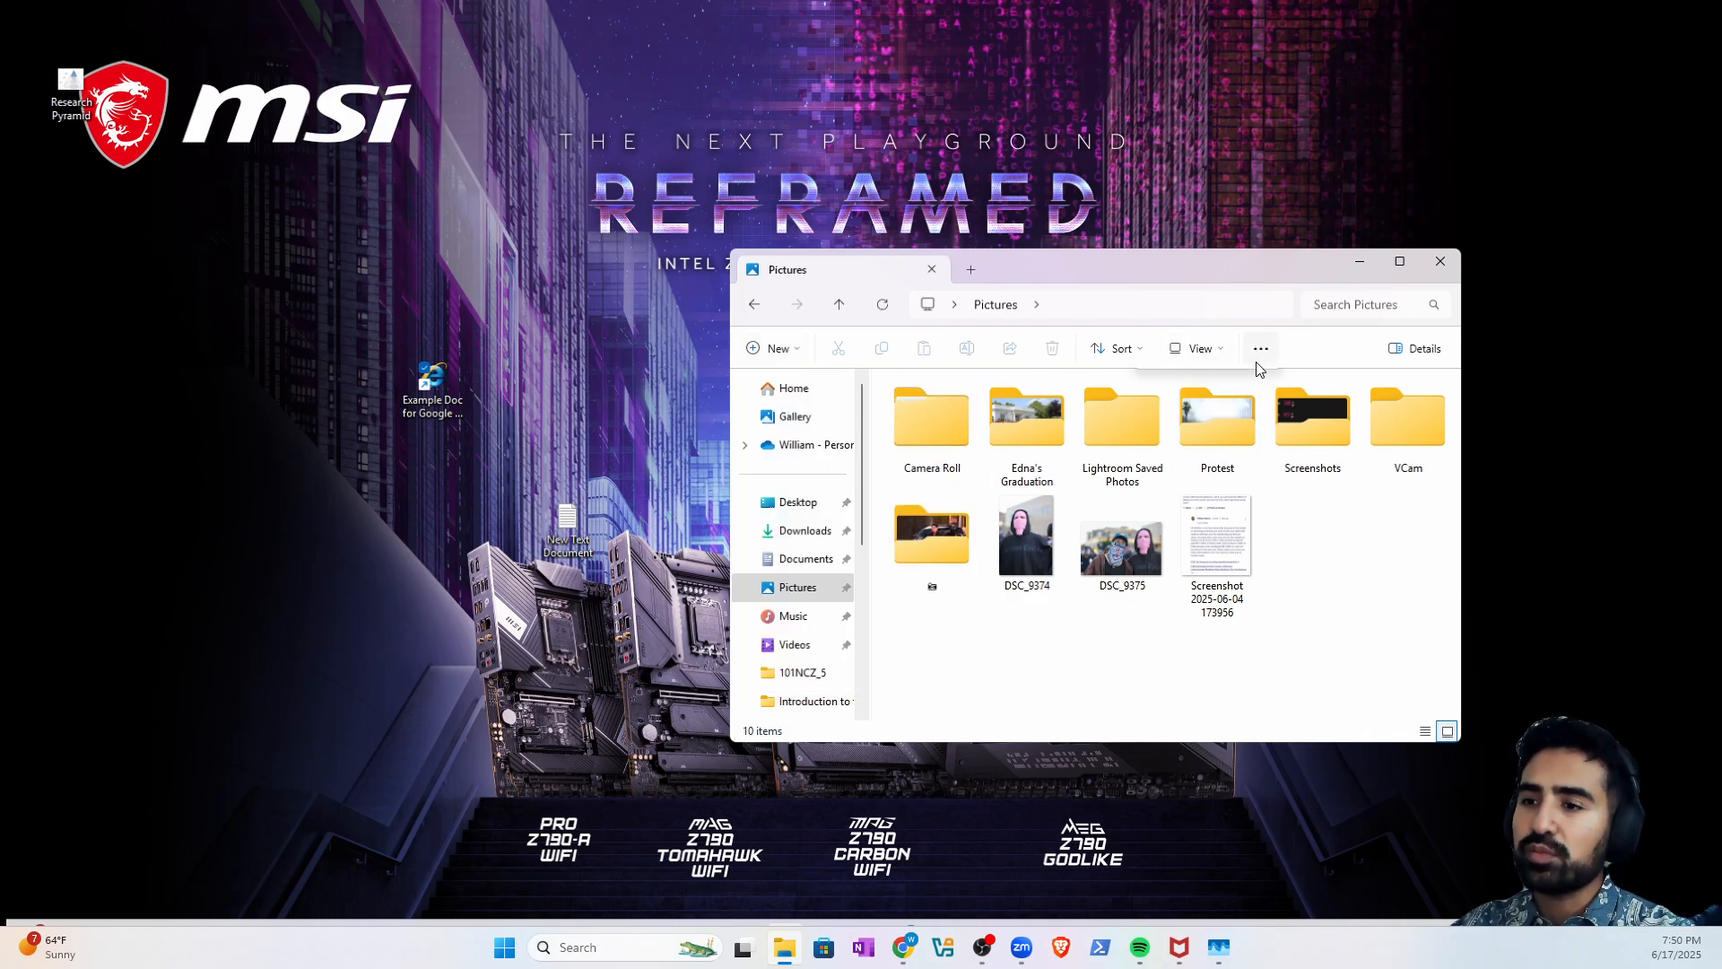
left_click(1002, 675)
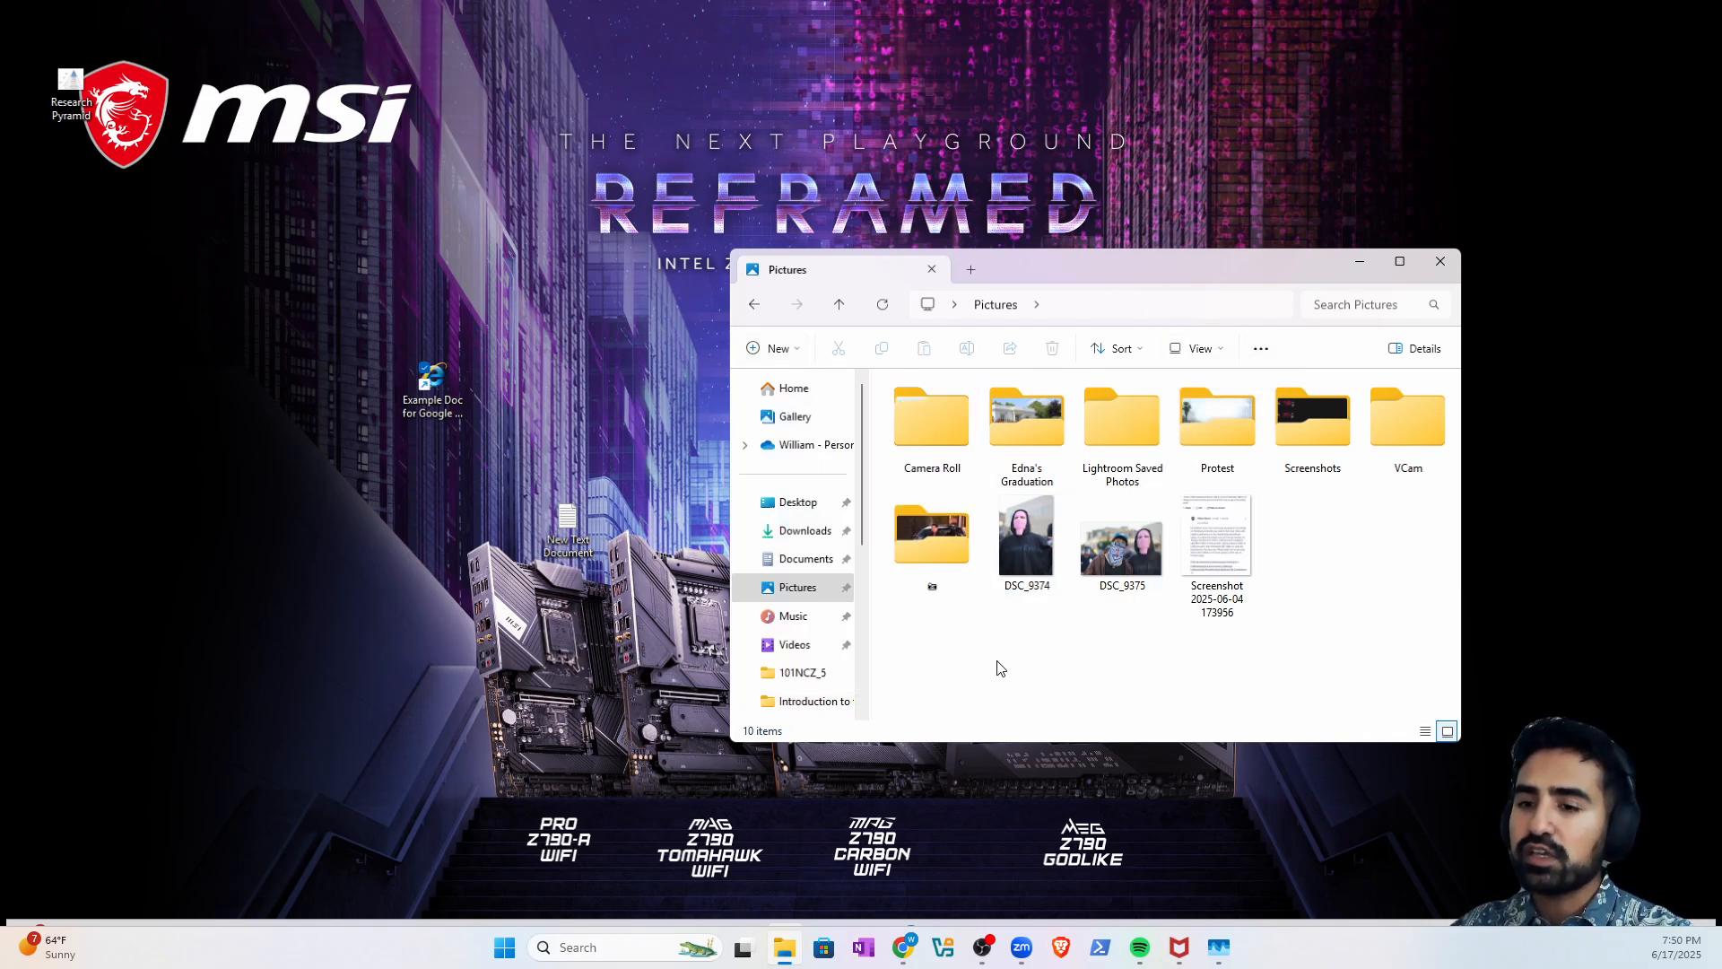
- Create a new folder named Course Covers in the Pictures folder
right_click(1001, 668)
mouse_move(1061, 545)
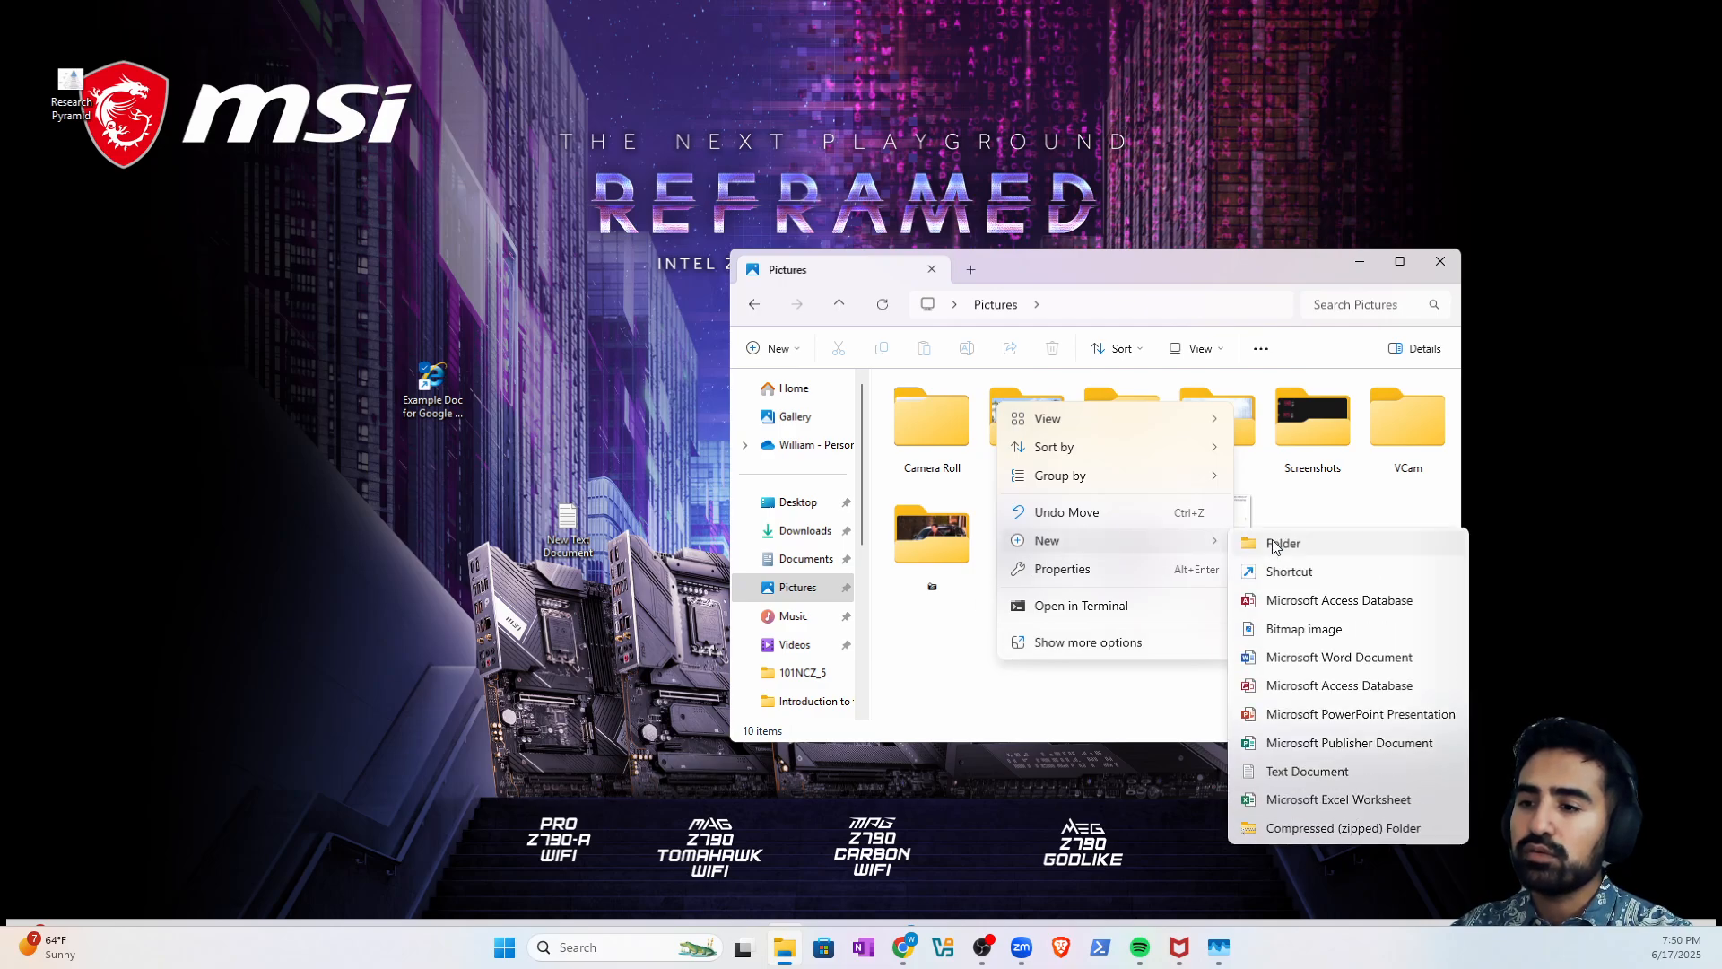
left_click(1279, 545)
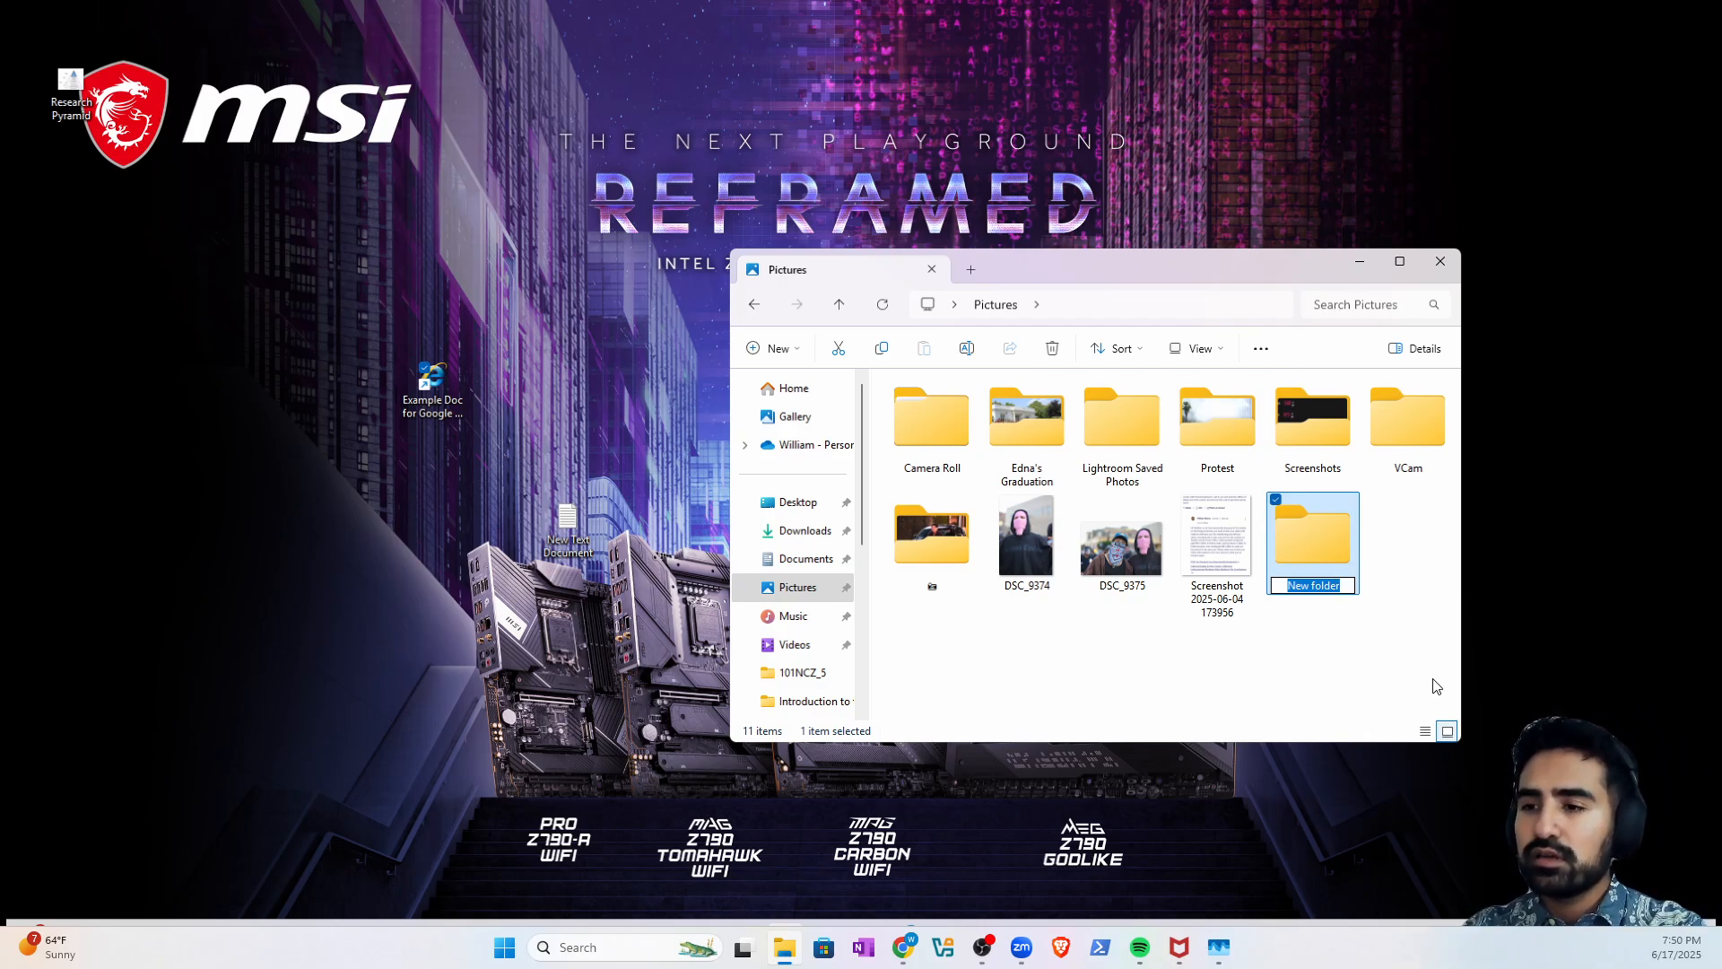
type("Cours")
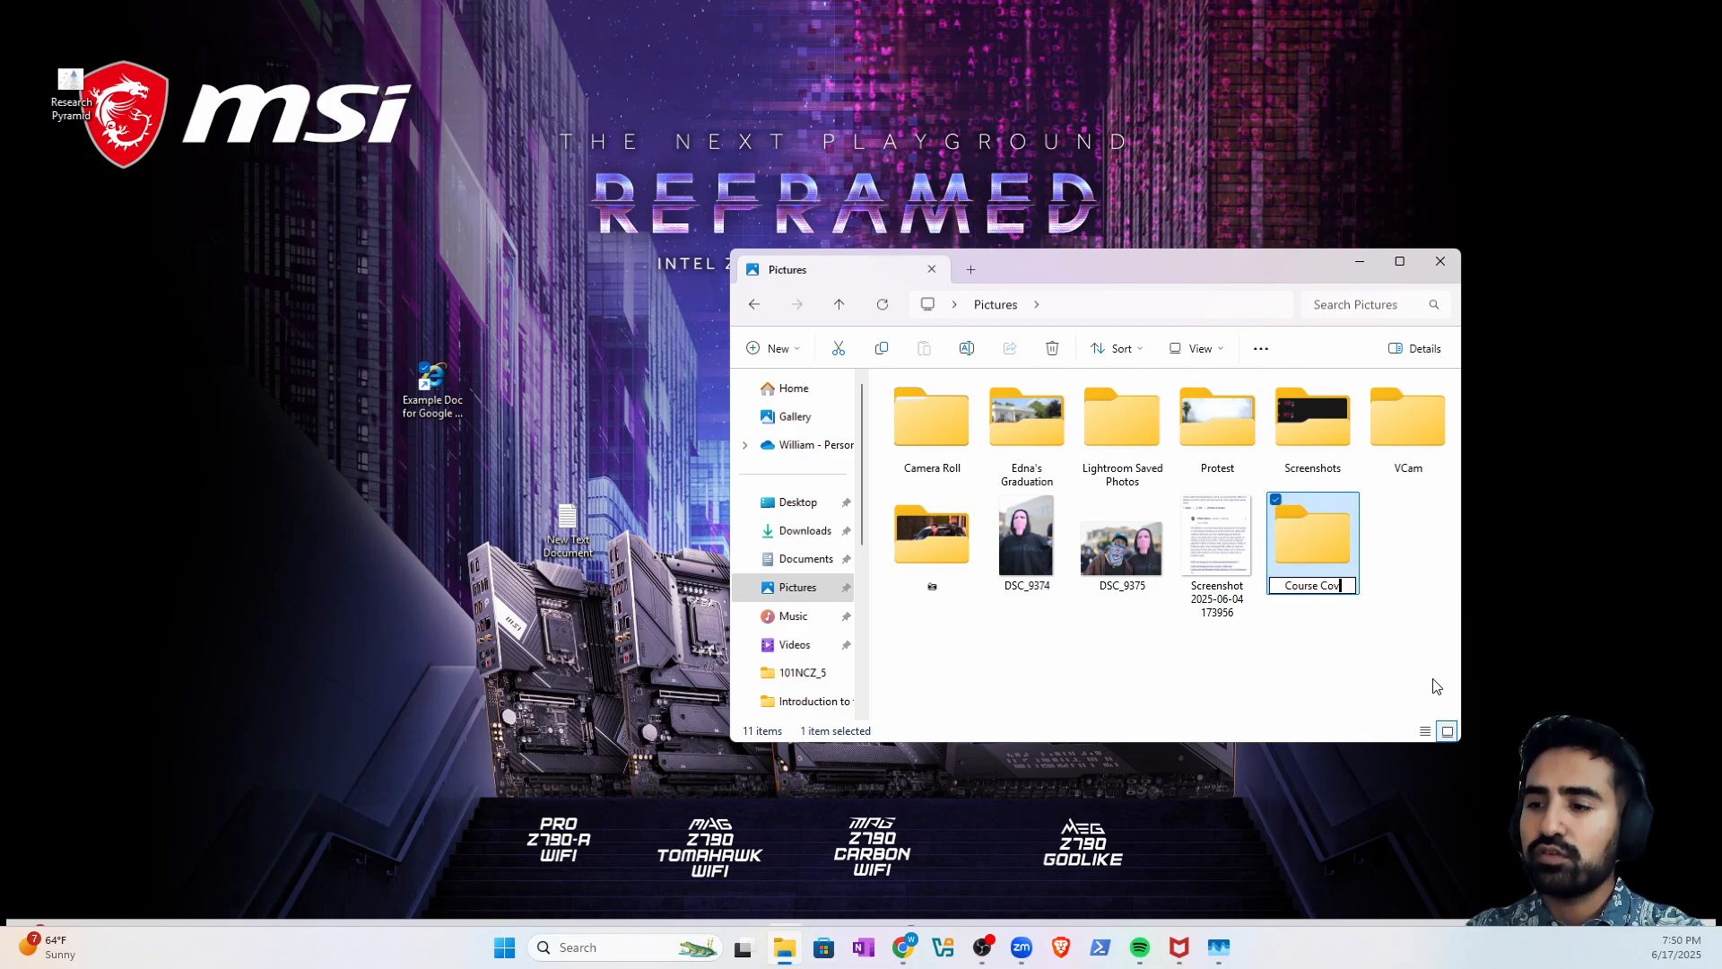
key("Return")
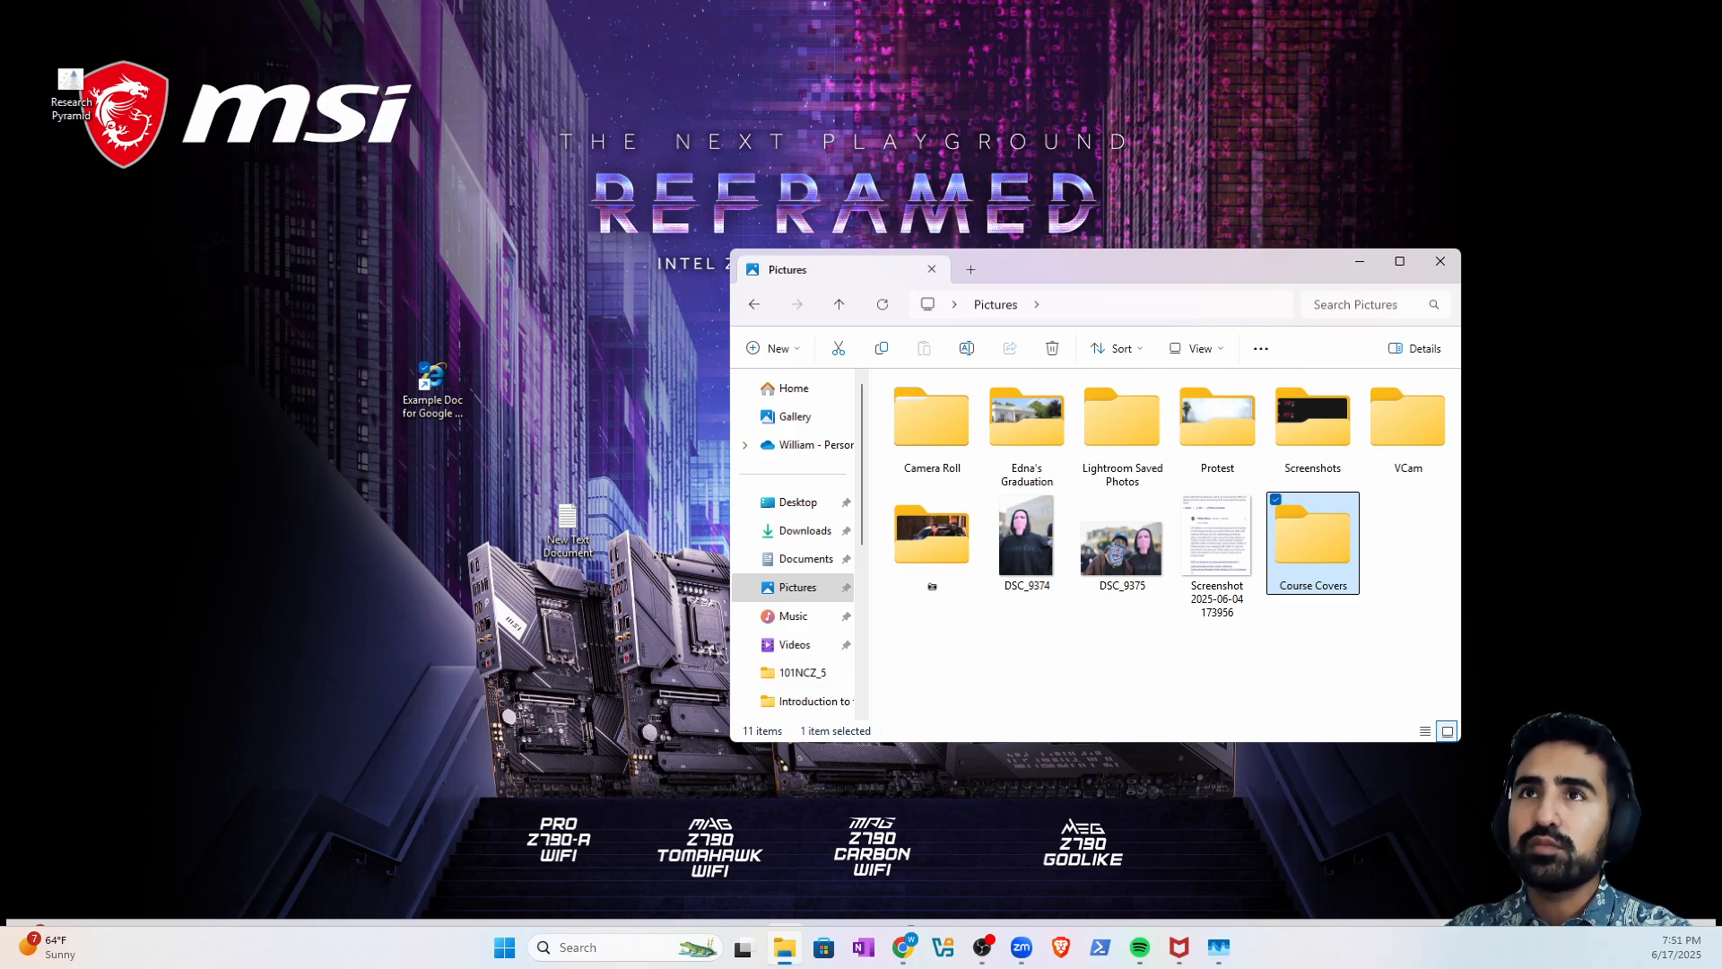
- Switch to the Chrome browser and search Google Images for "intro to computers"
key("alt+Tab")
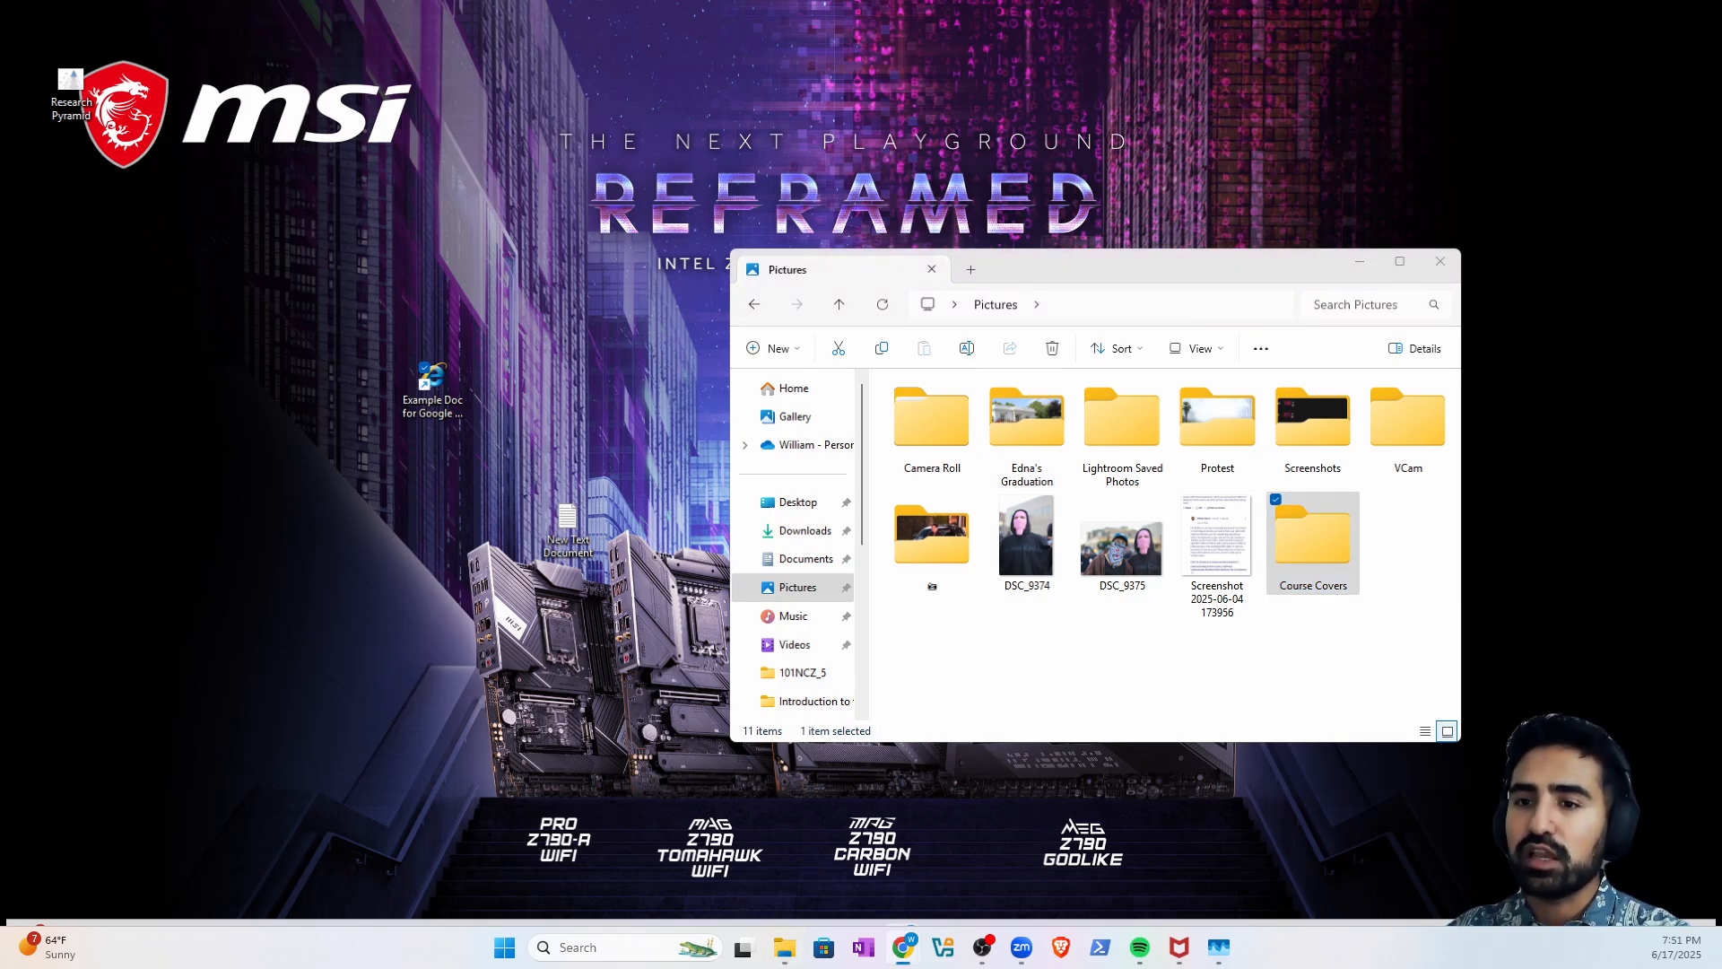
key("alt+Tab")
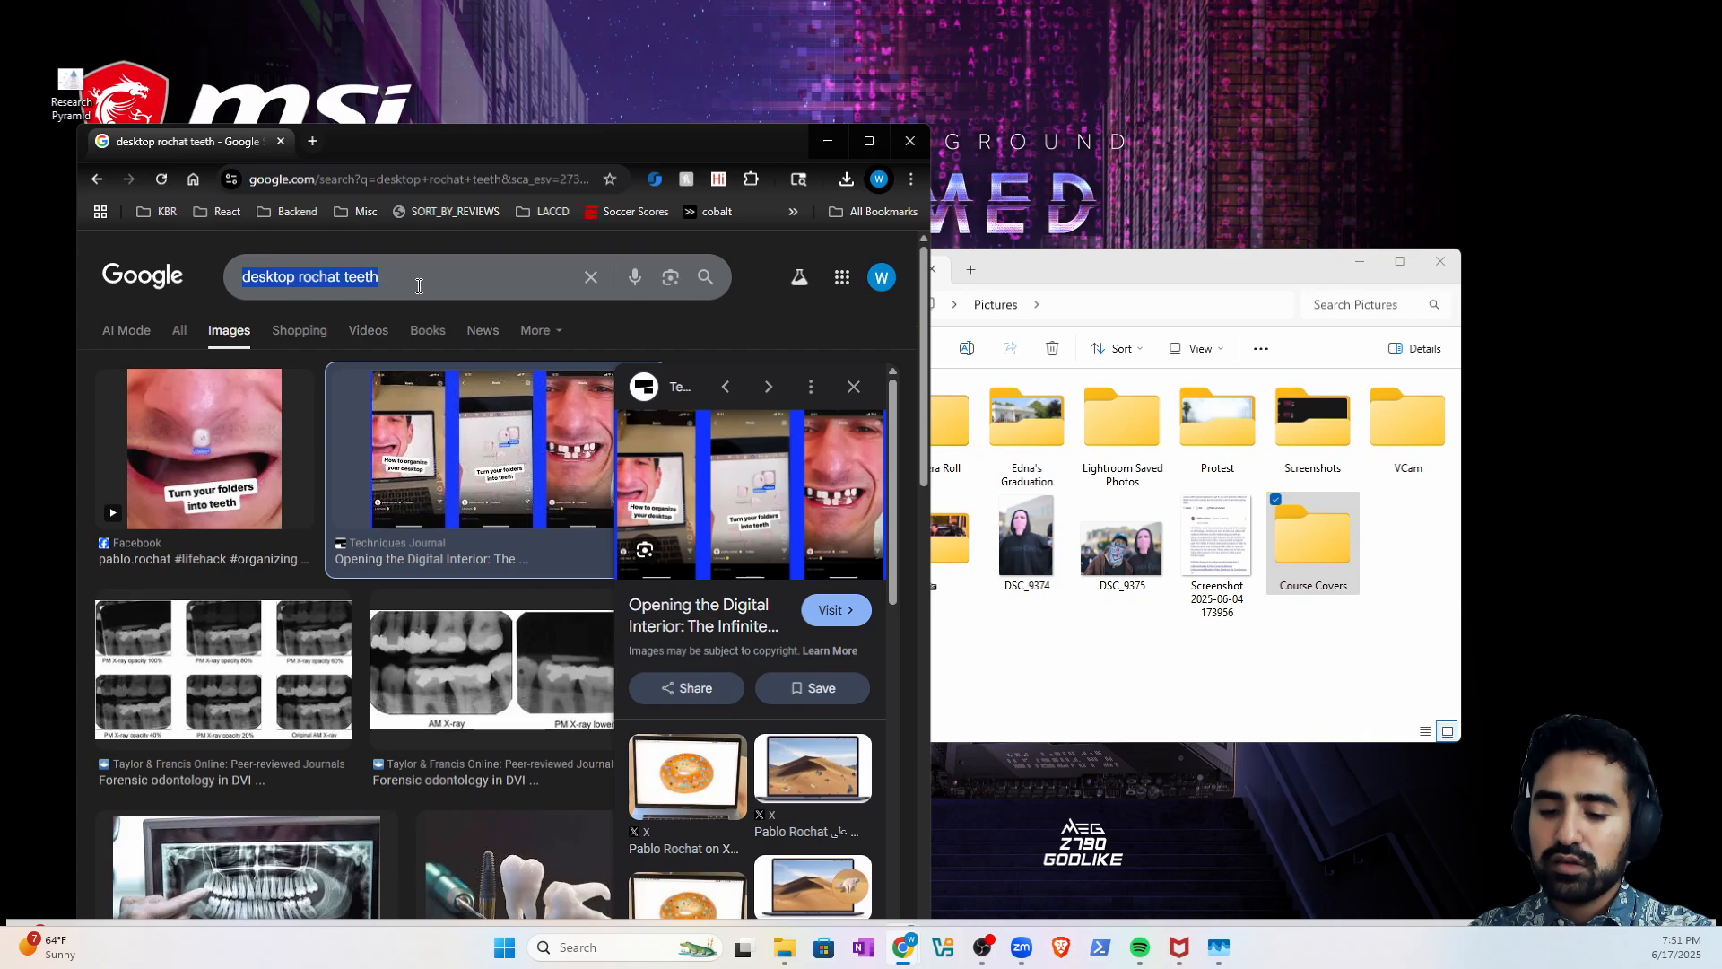
type("intro to computers")
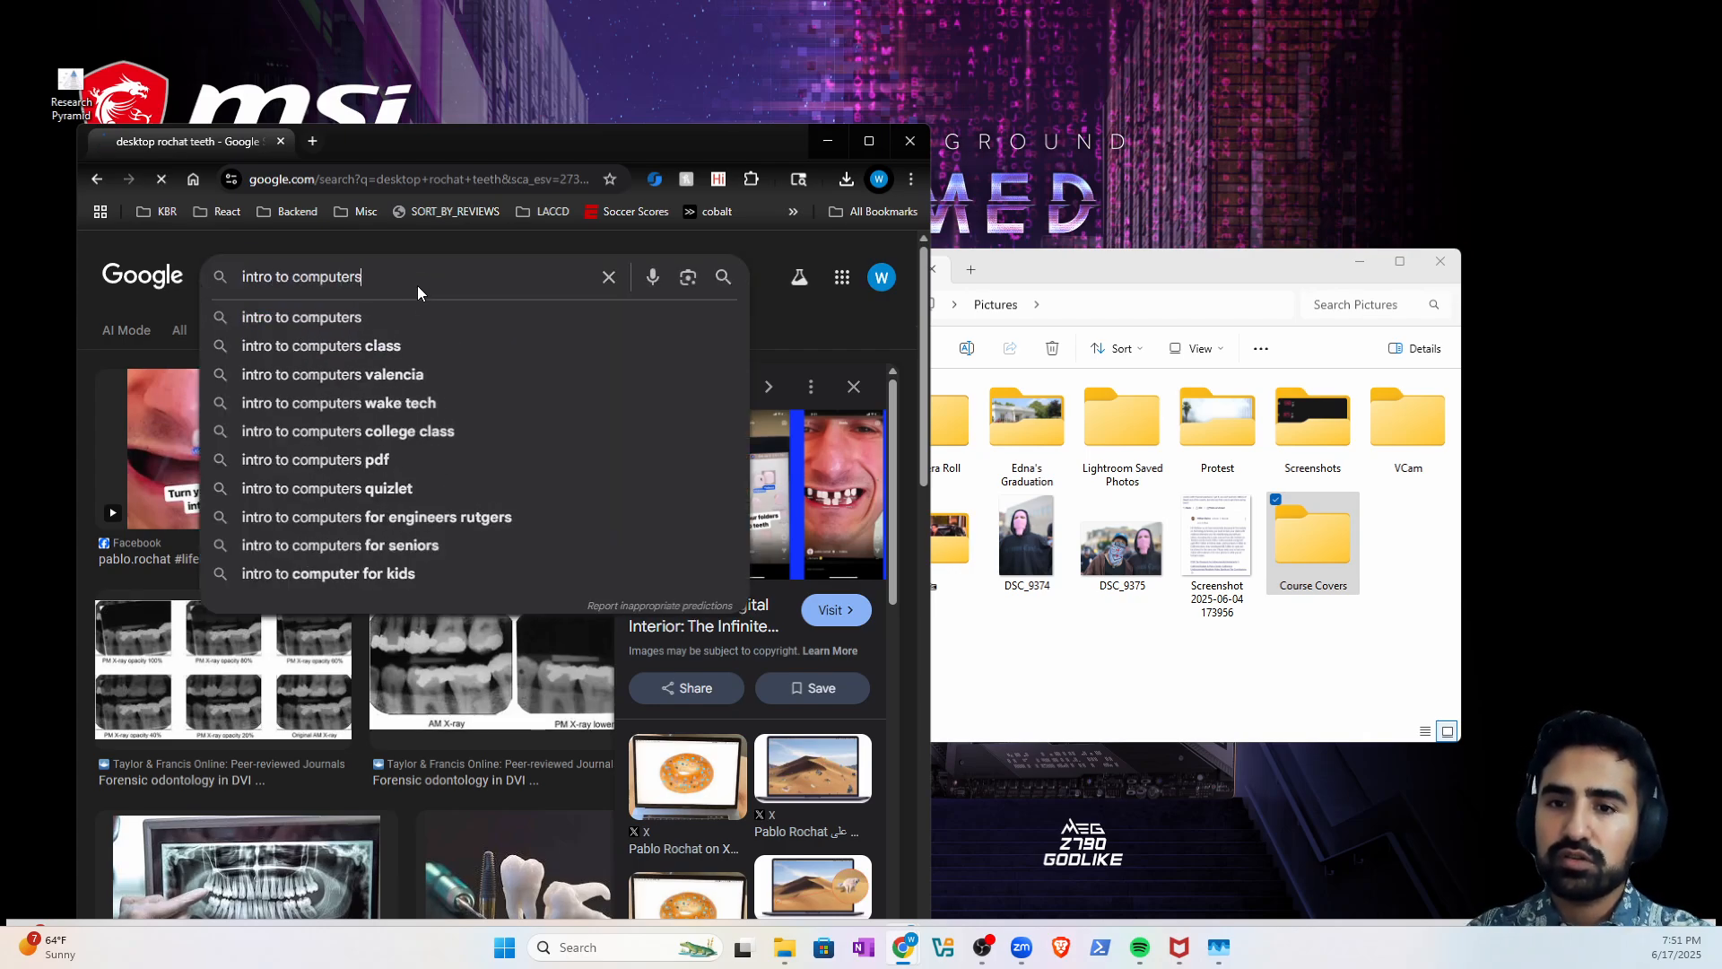
key("Return")
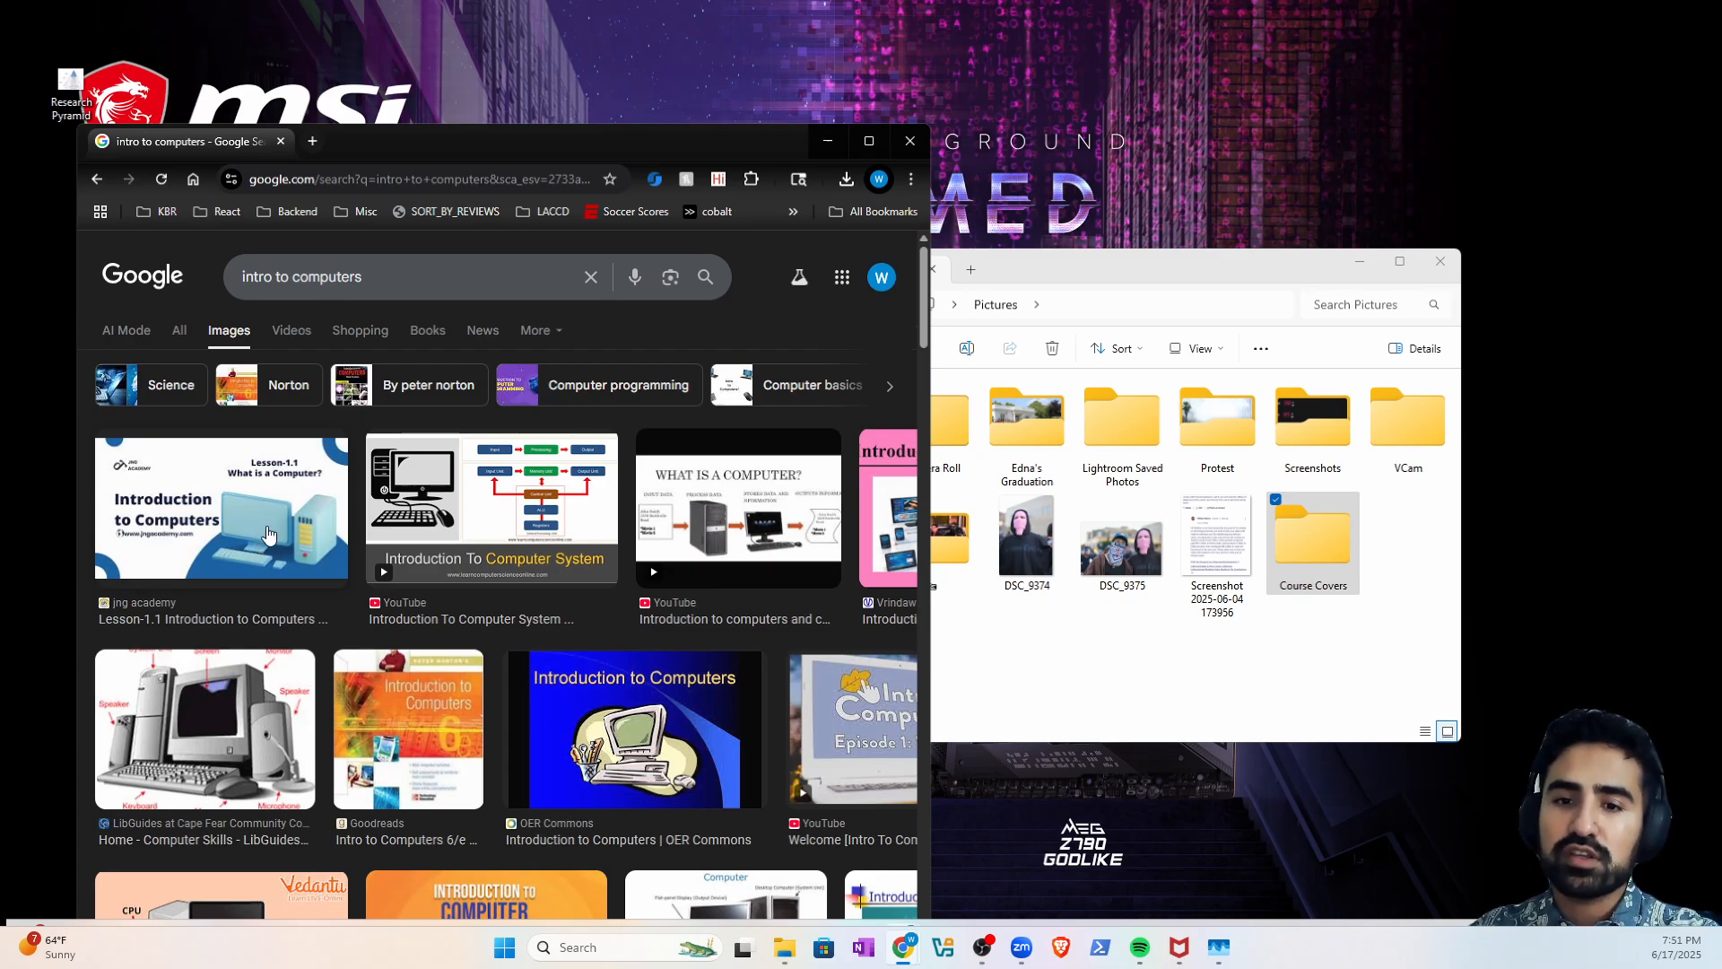
- Start saving the jng academy Introduction to Computers image and choose the Course Covers folder in Pictures as its location
left_click(267, 536)
right_click(691, 506)
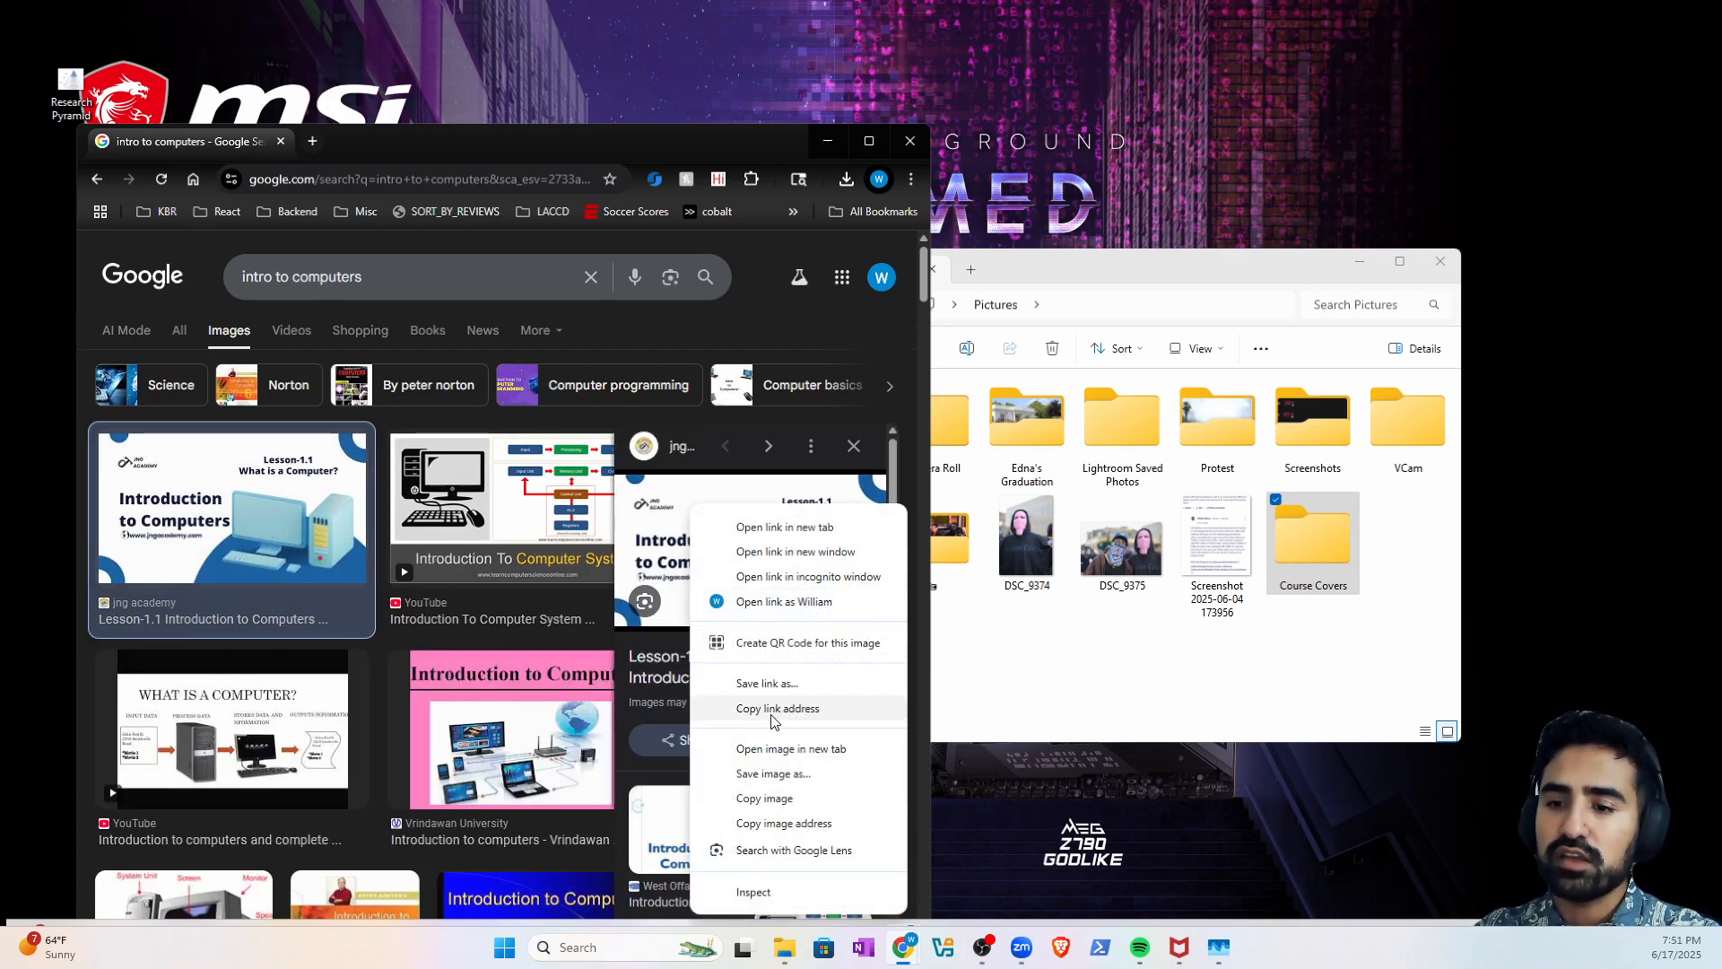
left_click(772, 774)
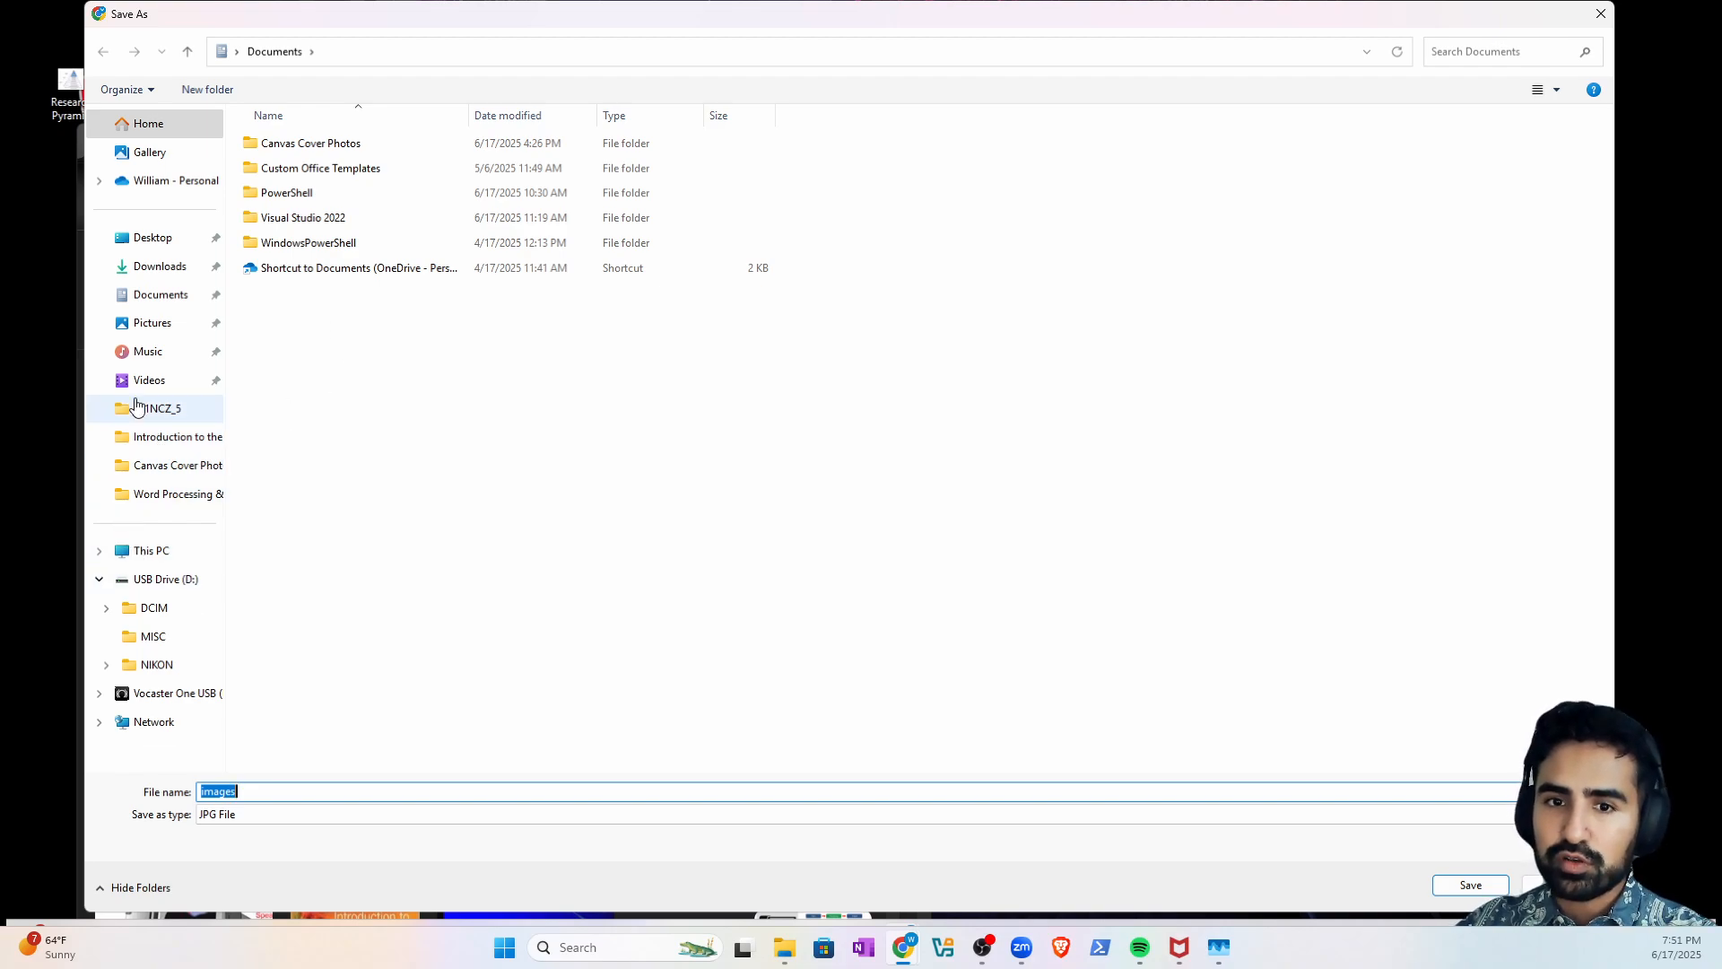
left_click(154, 324)
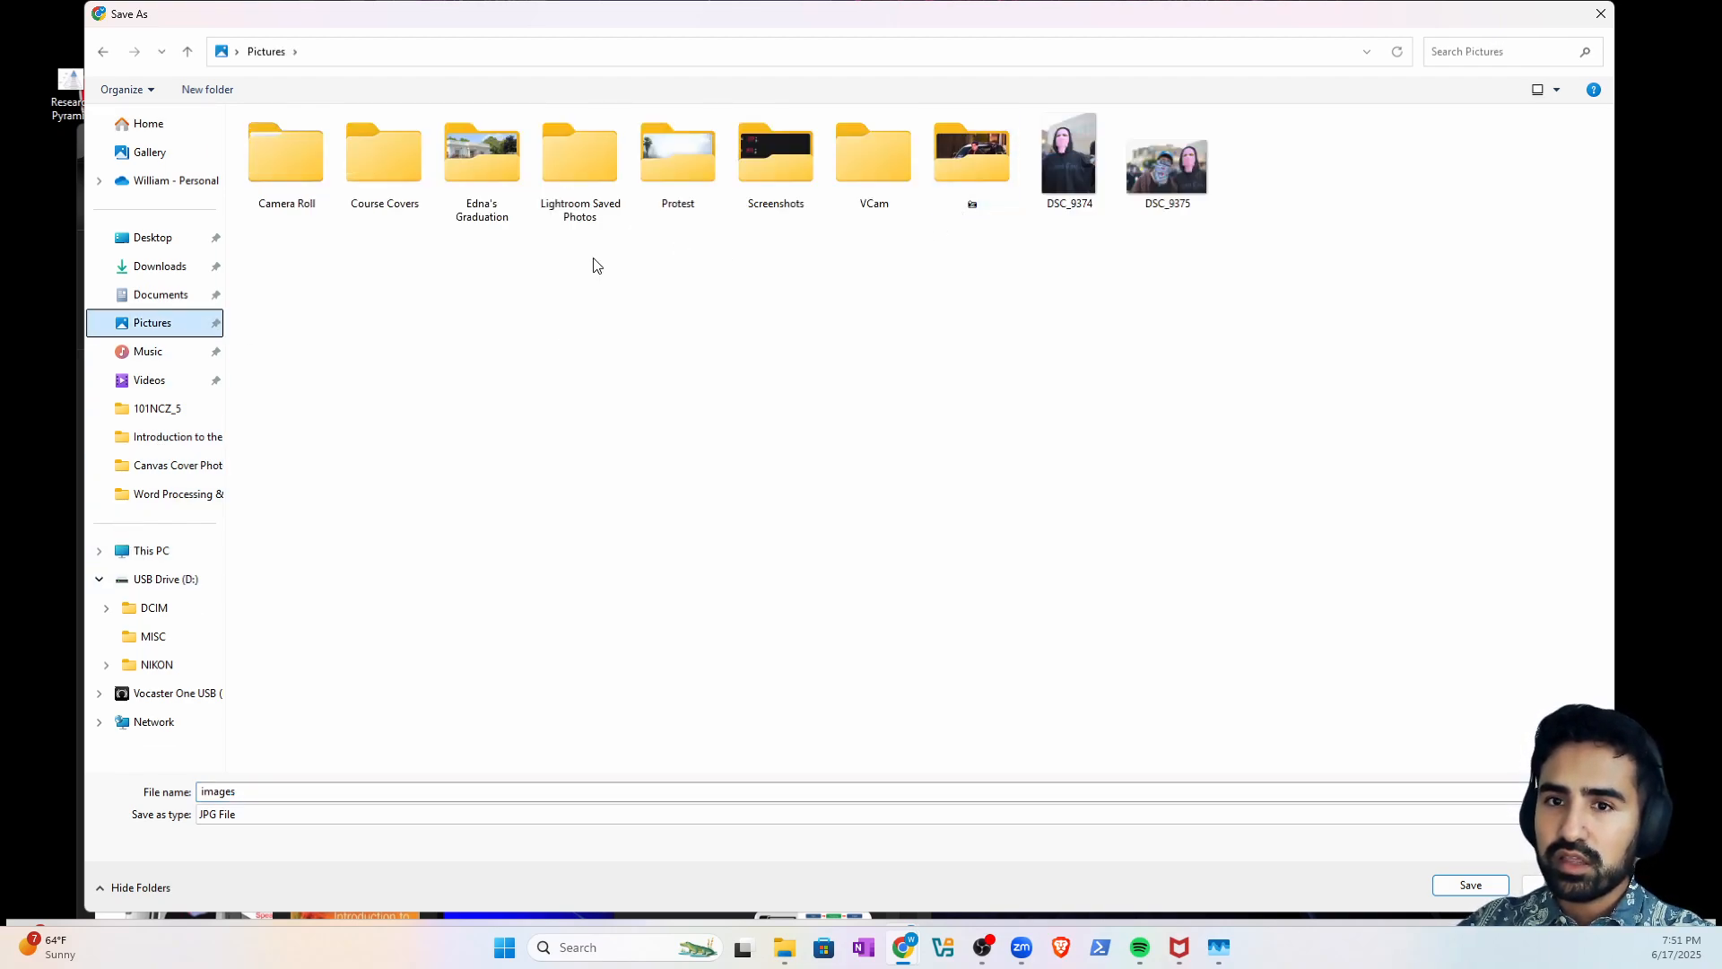
double_click(379, 161)
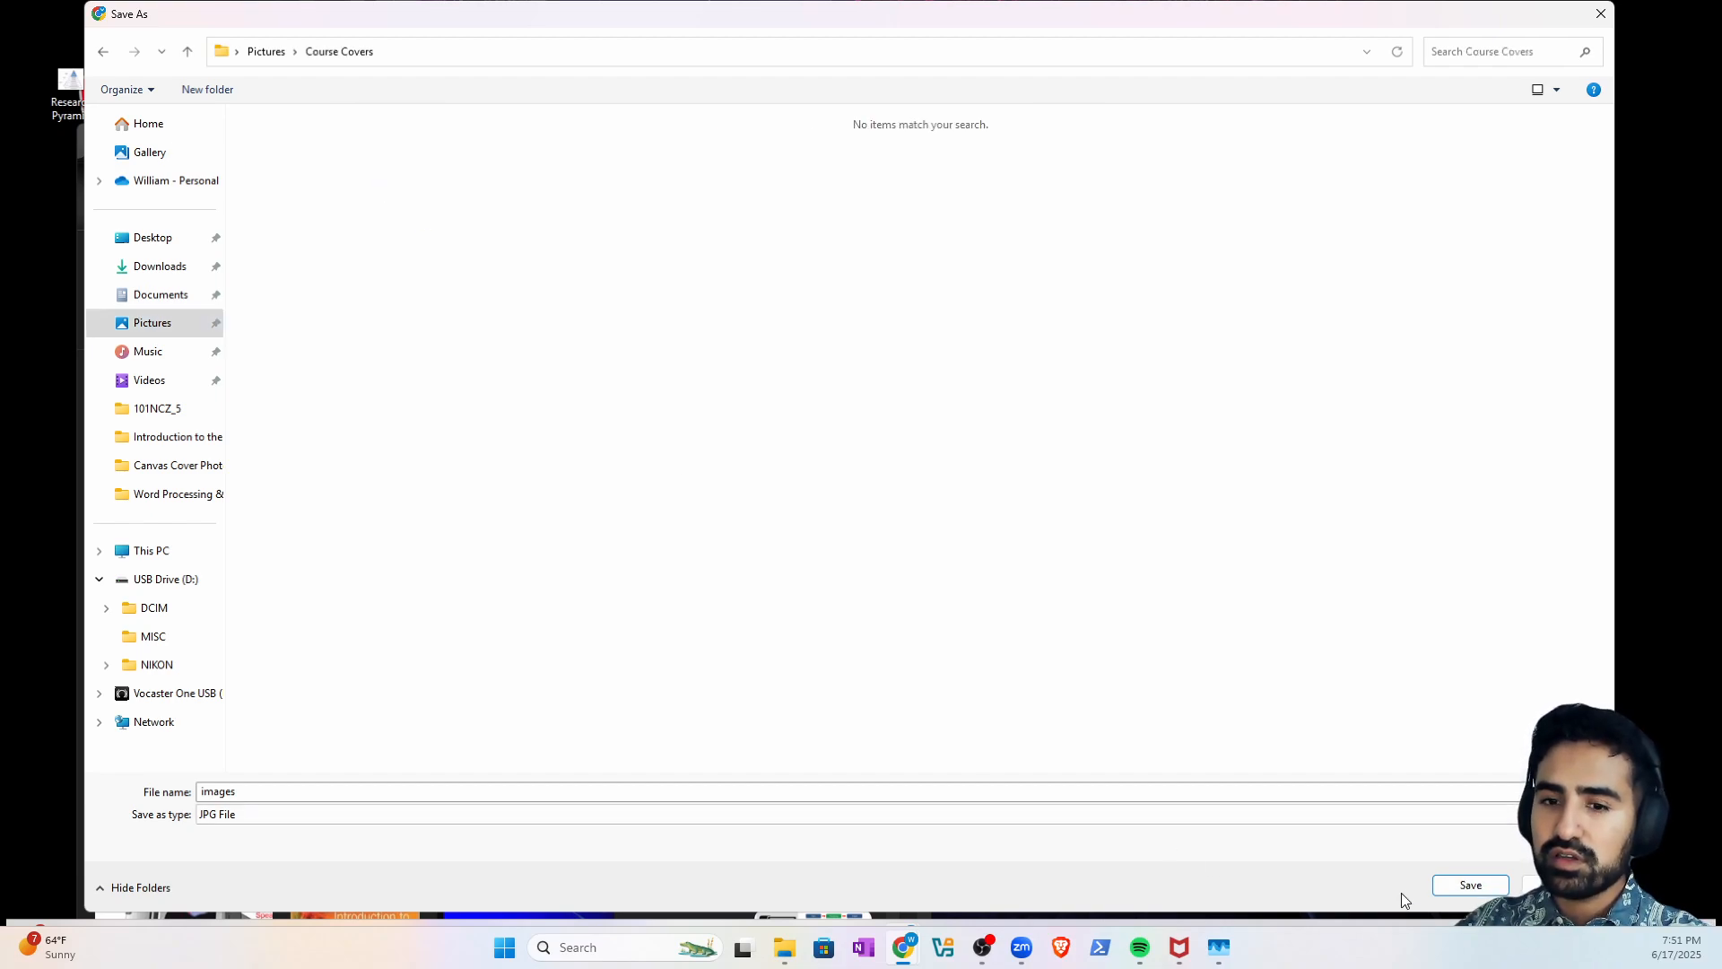
- Try the file name CIS for the image and restore the name images
double_click(214, 790)
type("C")
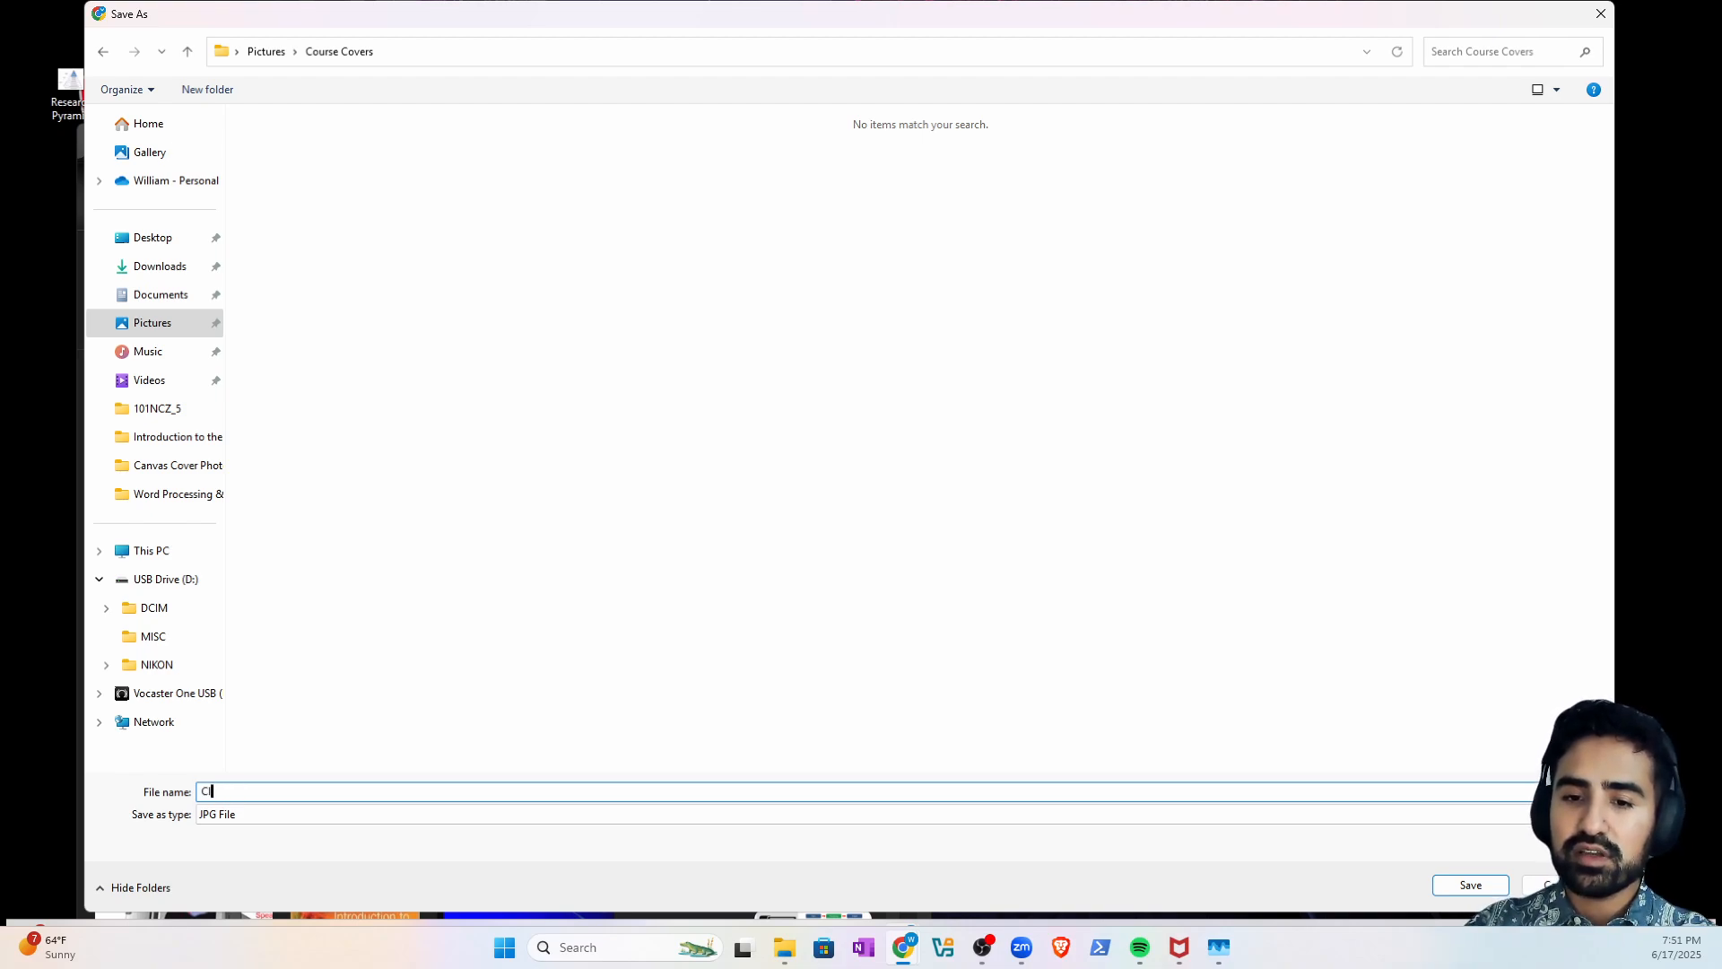
type("IS")
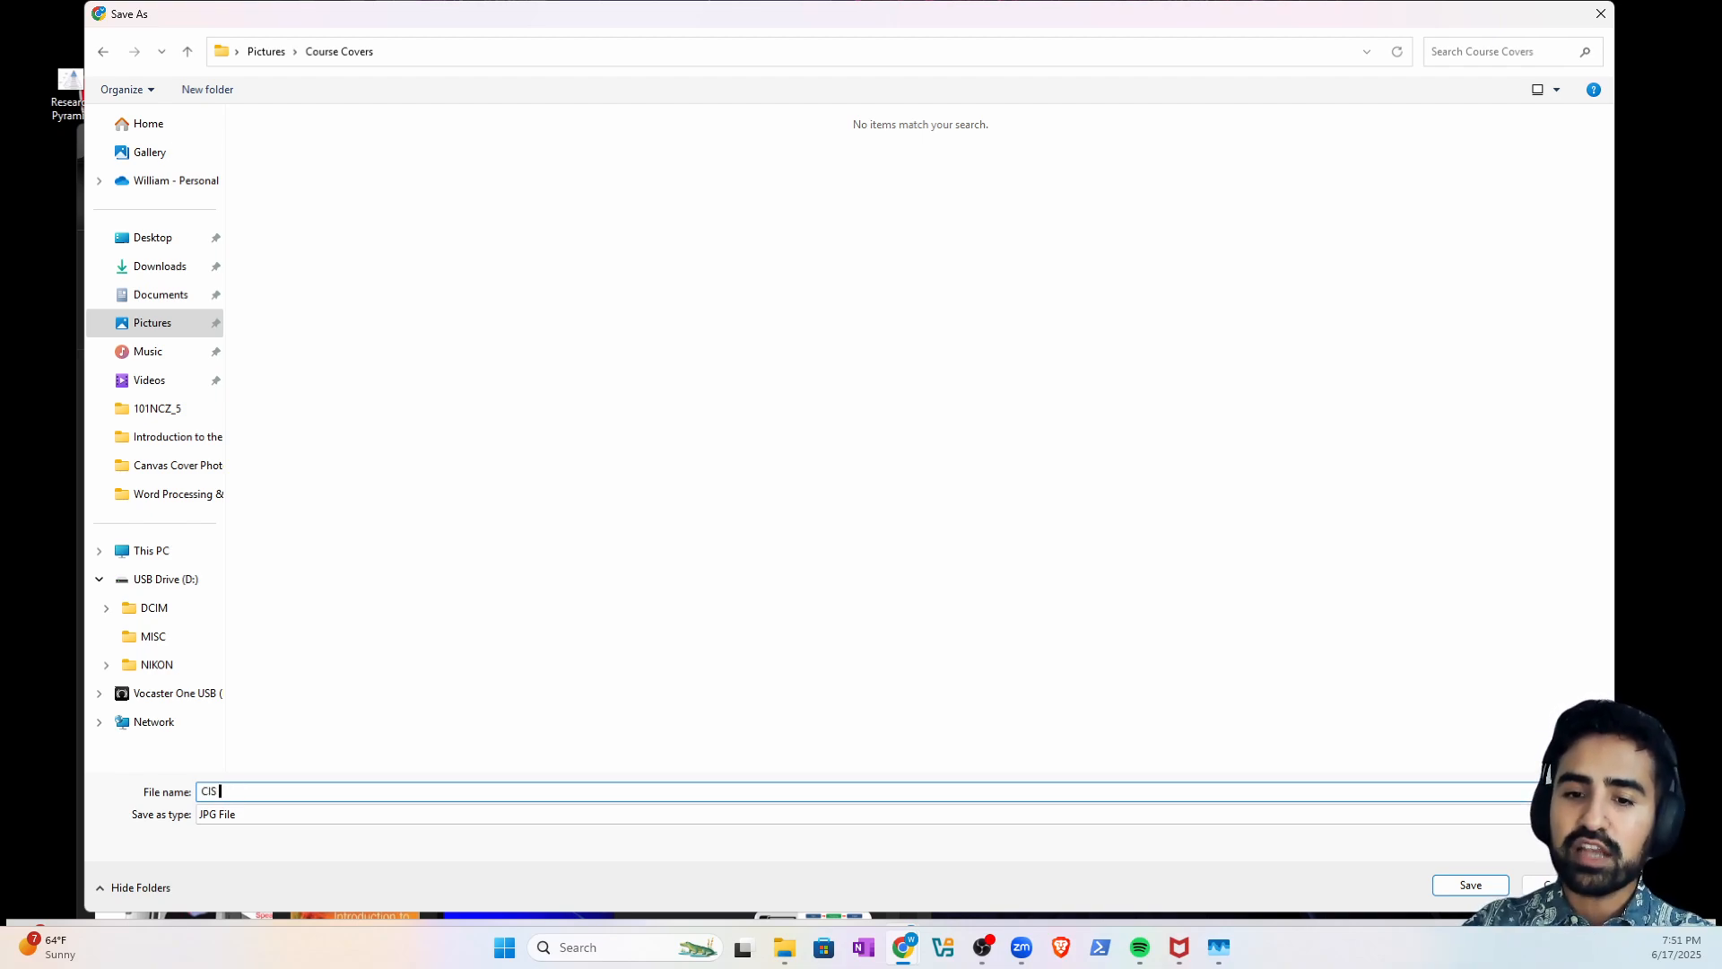
key("BackSpace")
key("BackSpace")
key("BackSpace")
key("BackSpace")
type("images")
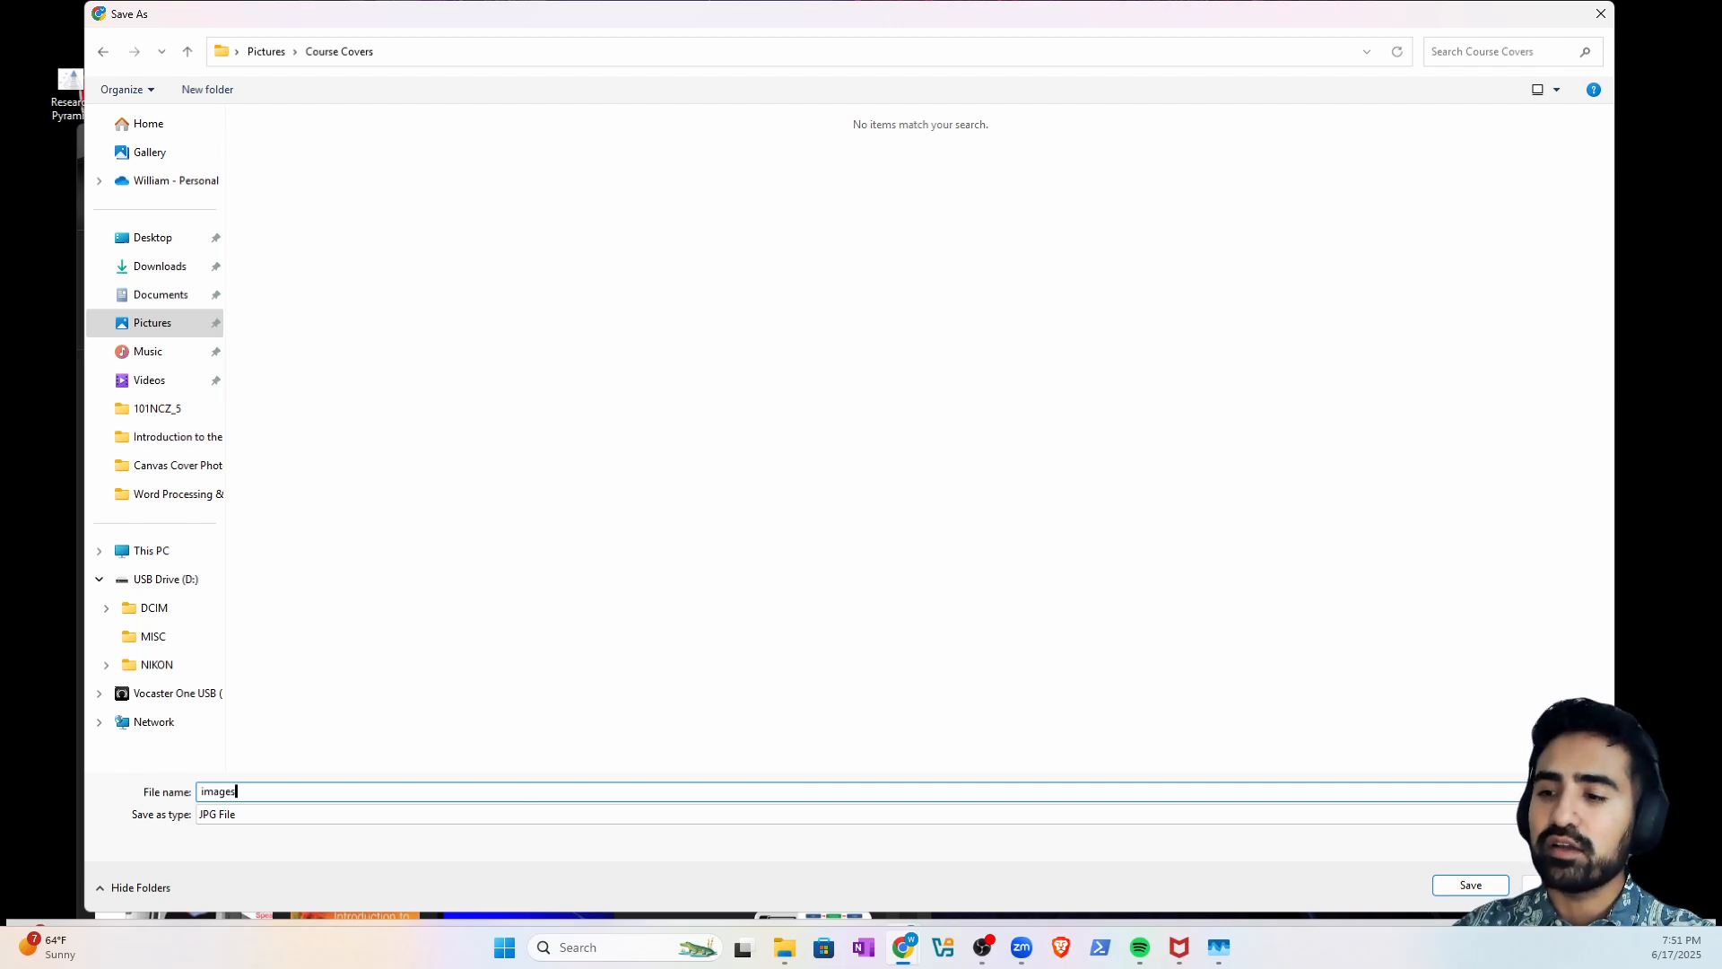
- Save the image under the name images in the Course Covers folder and open that folder in File Explorer
left_click(1478, 883)
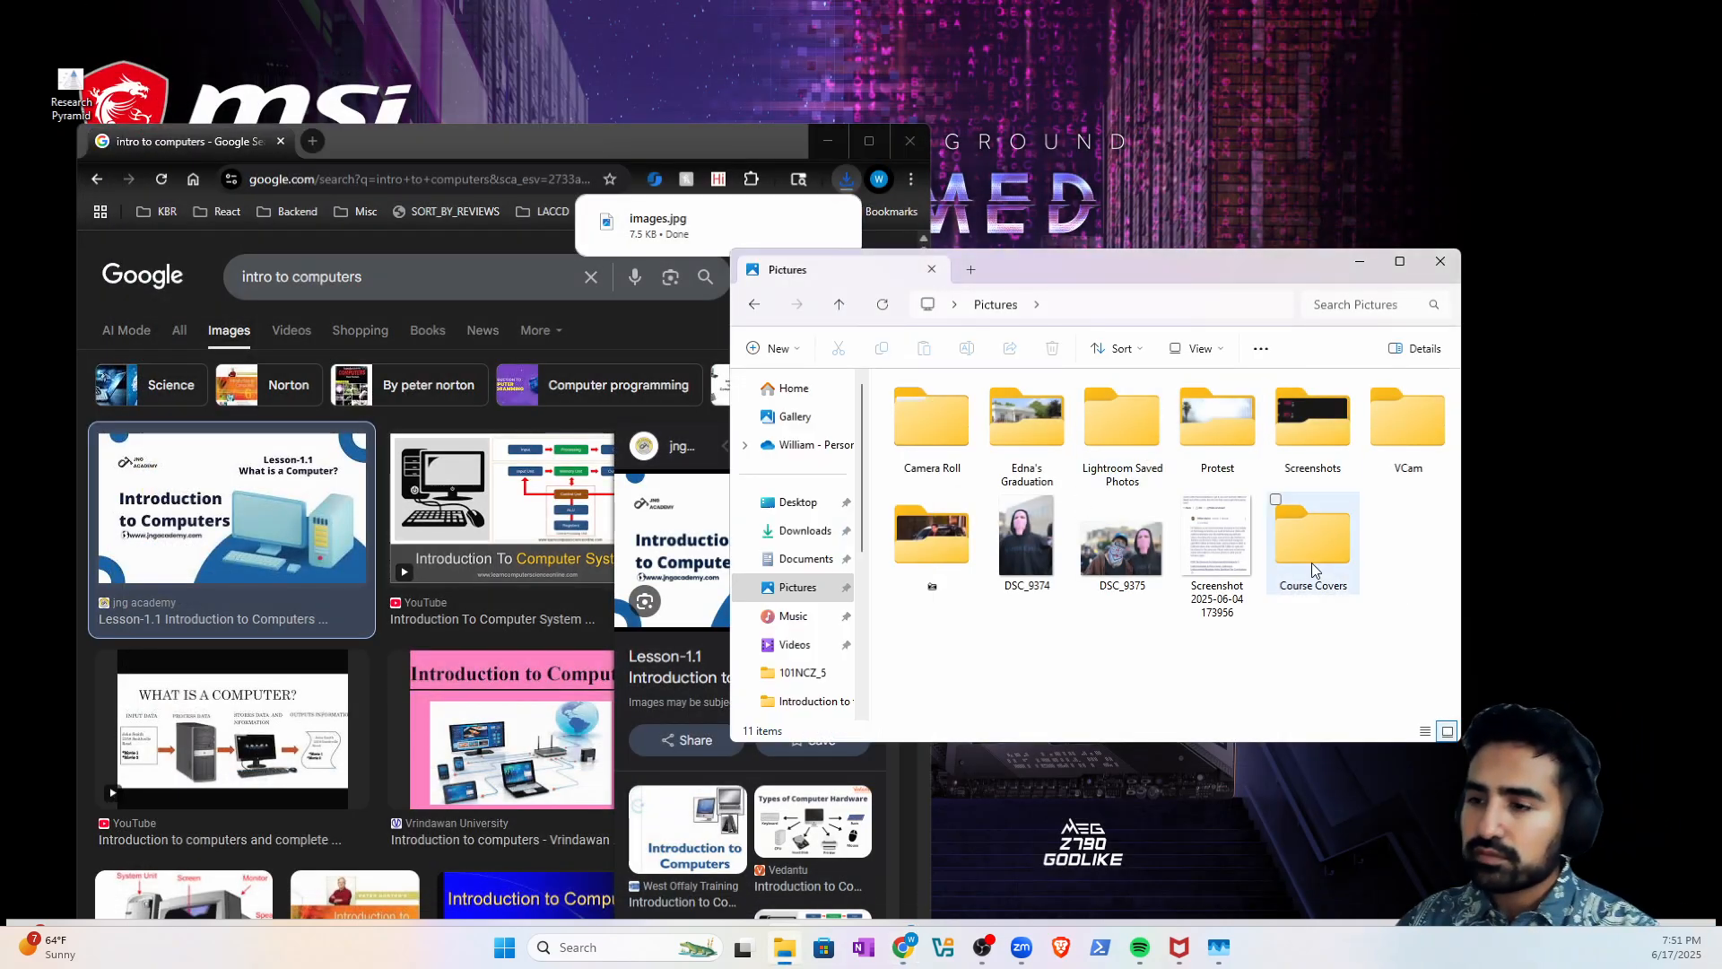
double_click(1310, 558)
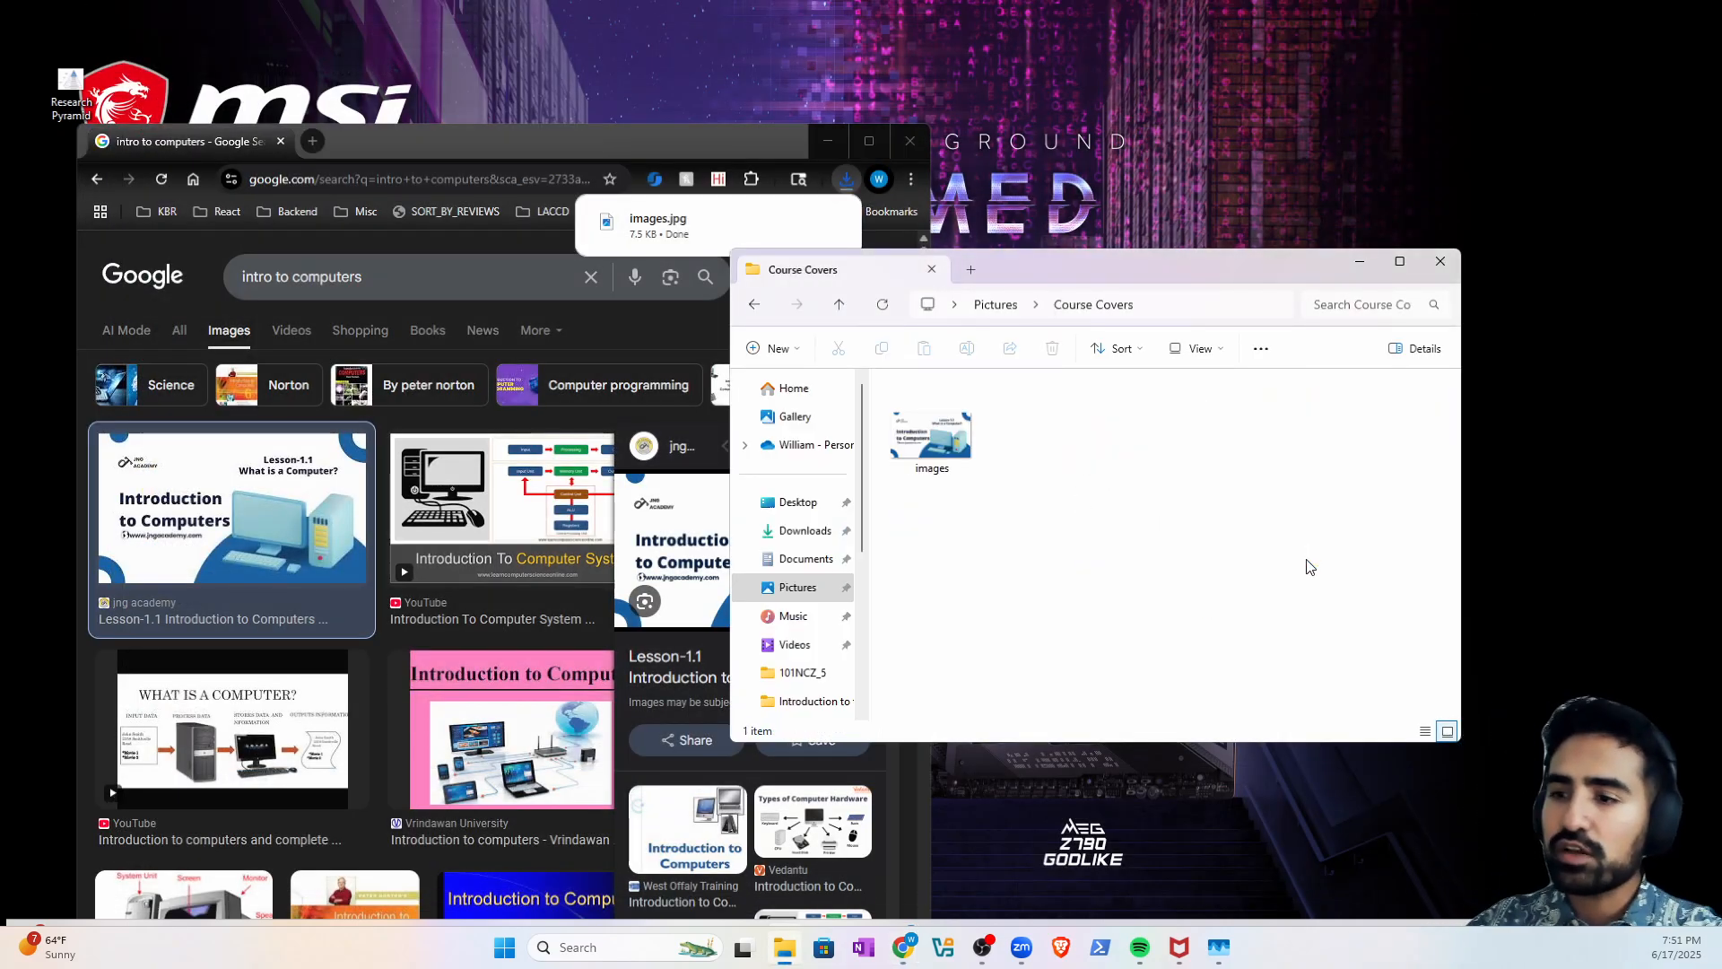
- Rename the saved image in Course Covers as CIS 101
left_click(936, 433)
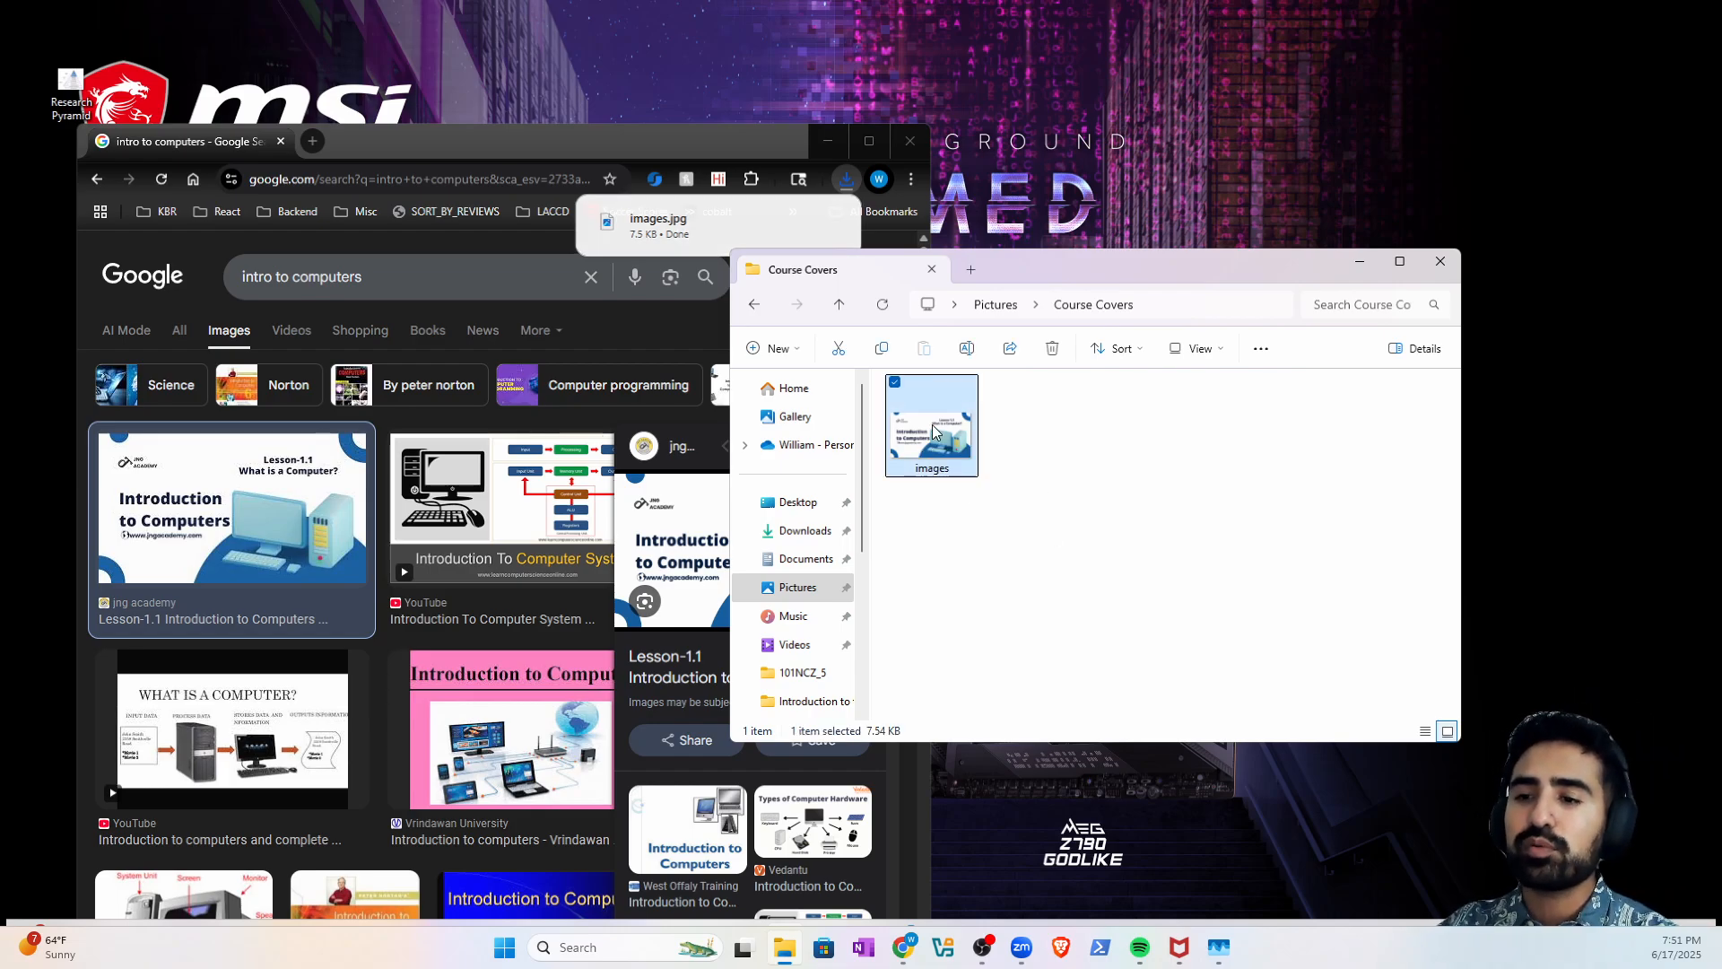
right_click(936, 433)
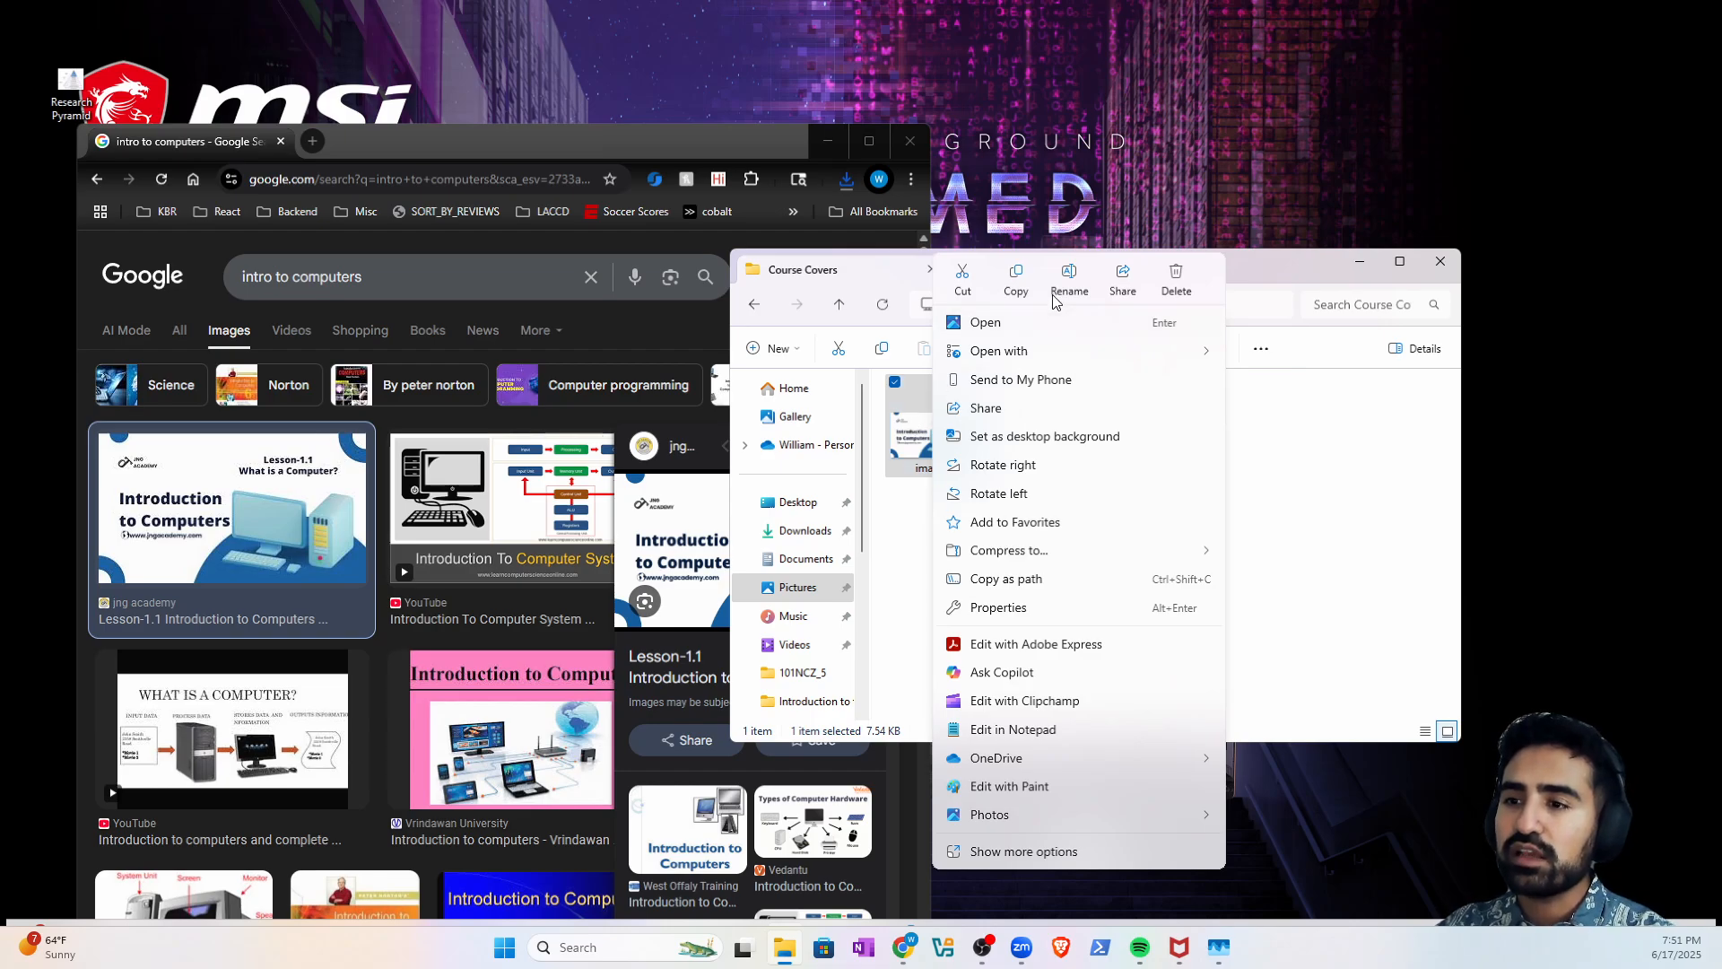
left_click(1056, 299)
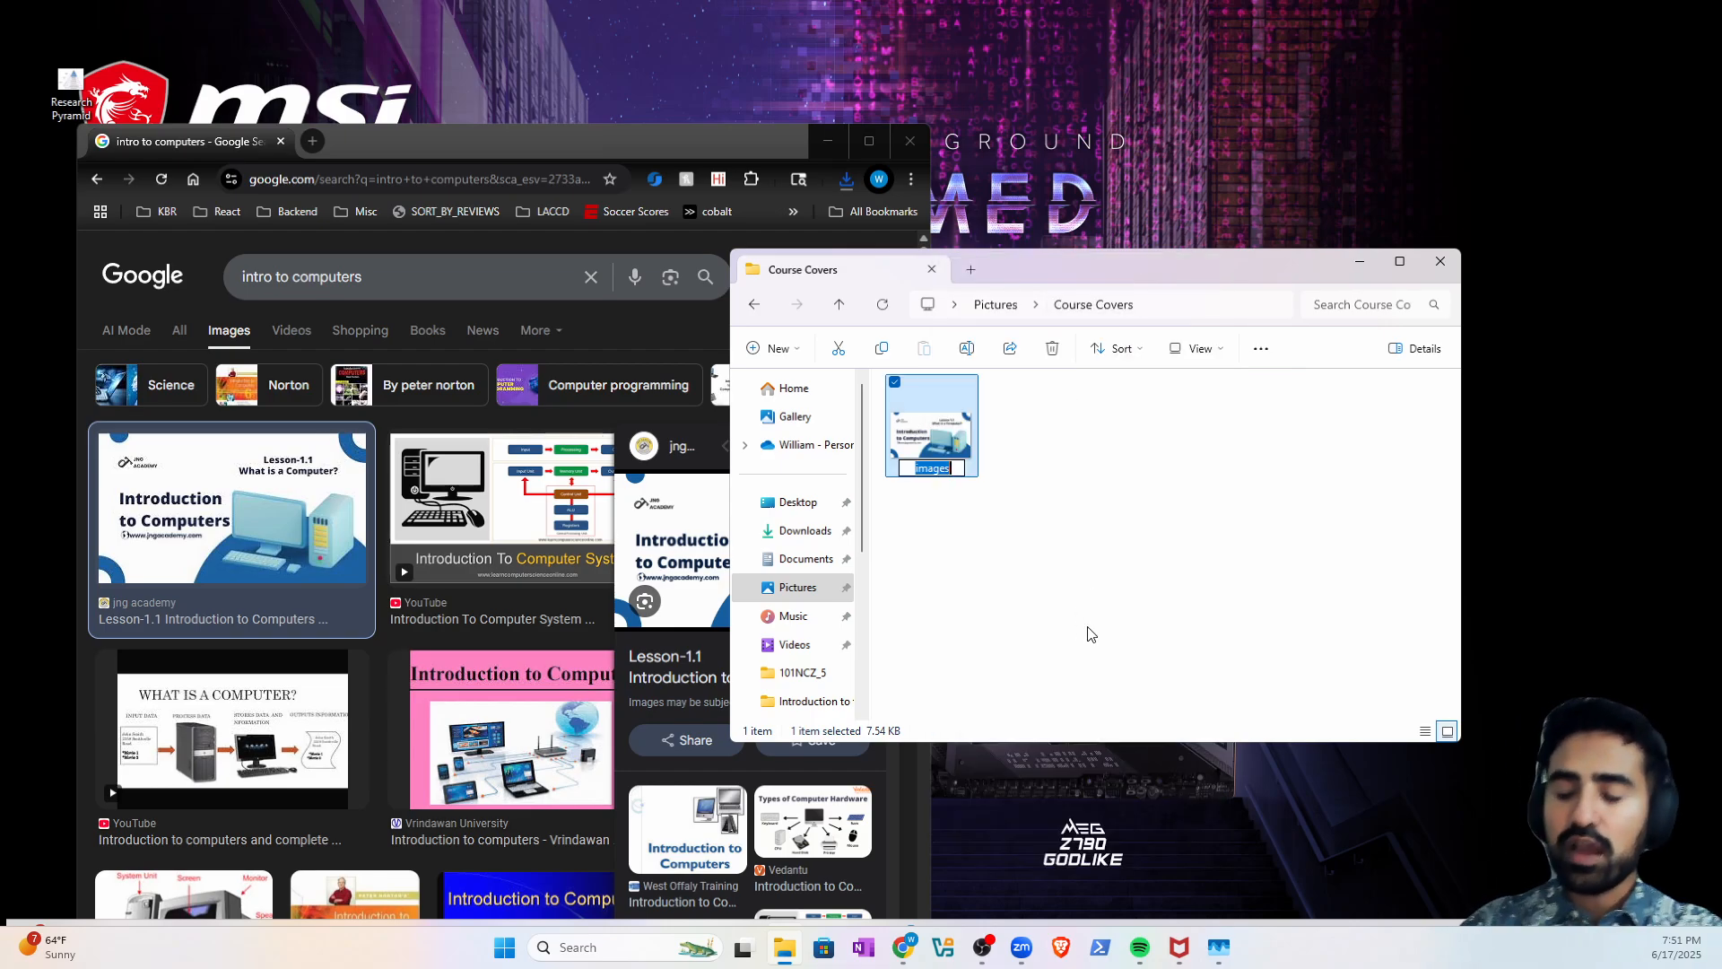
type("CIS 101")
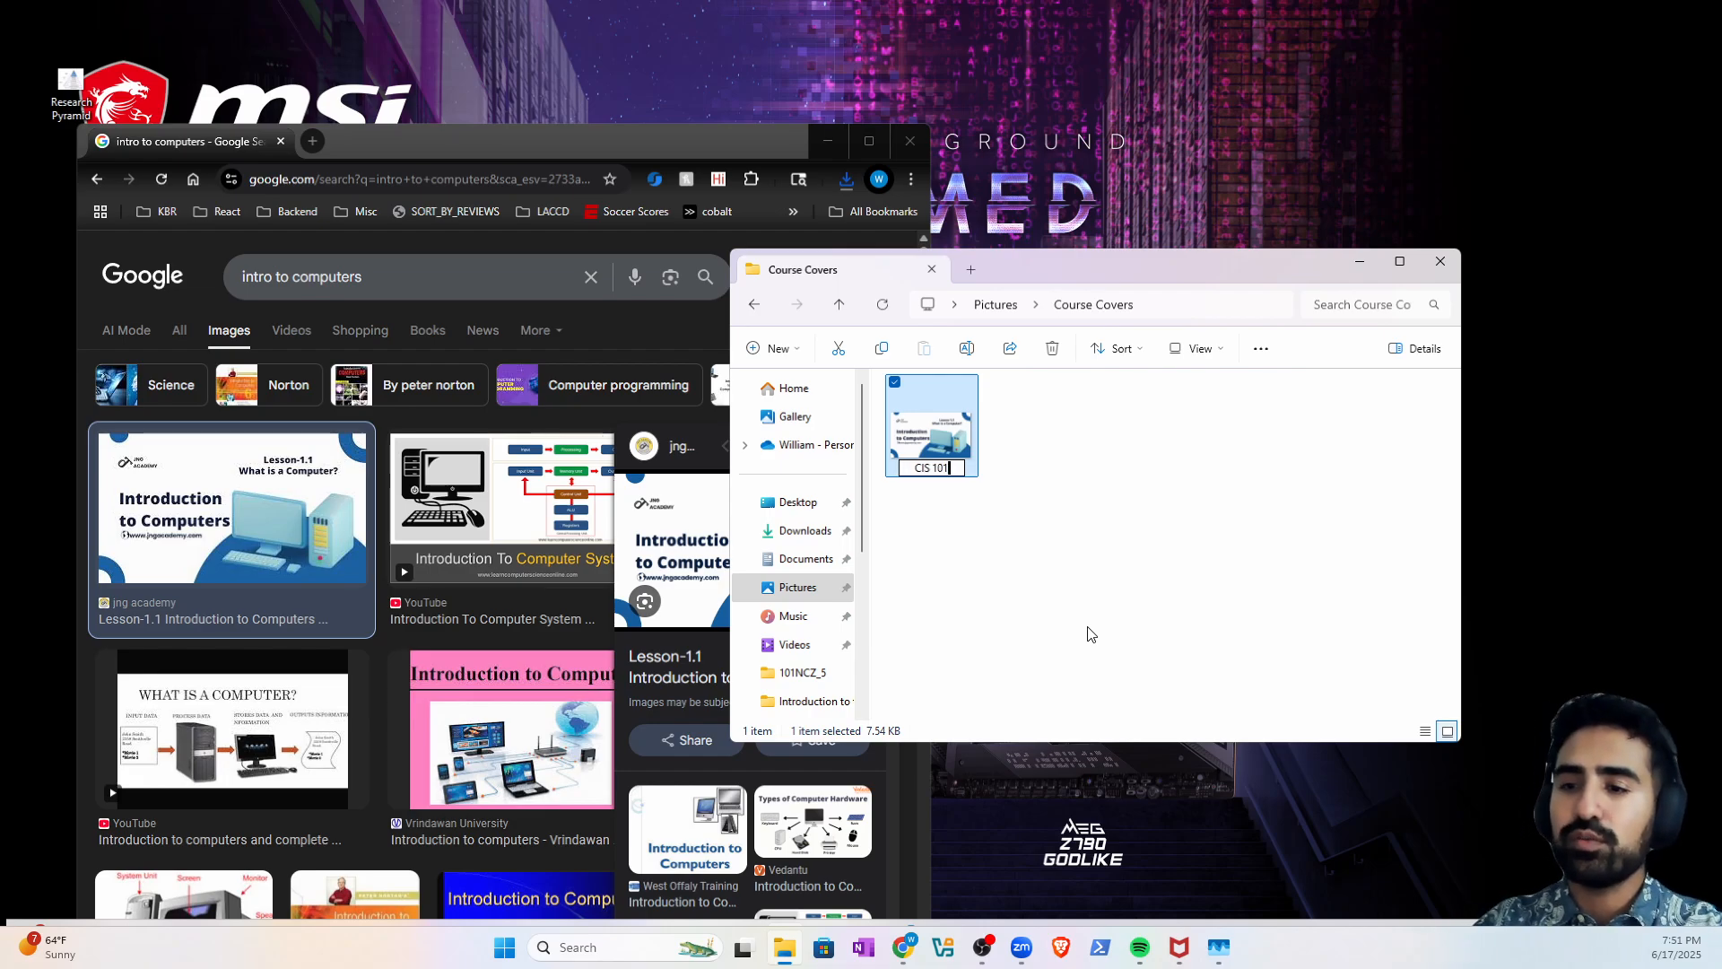
key("Return")
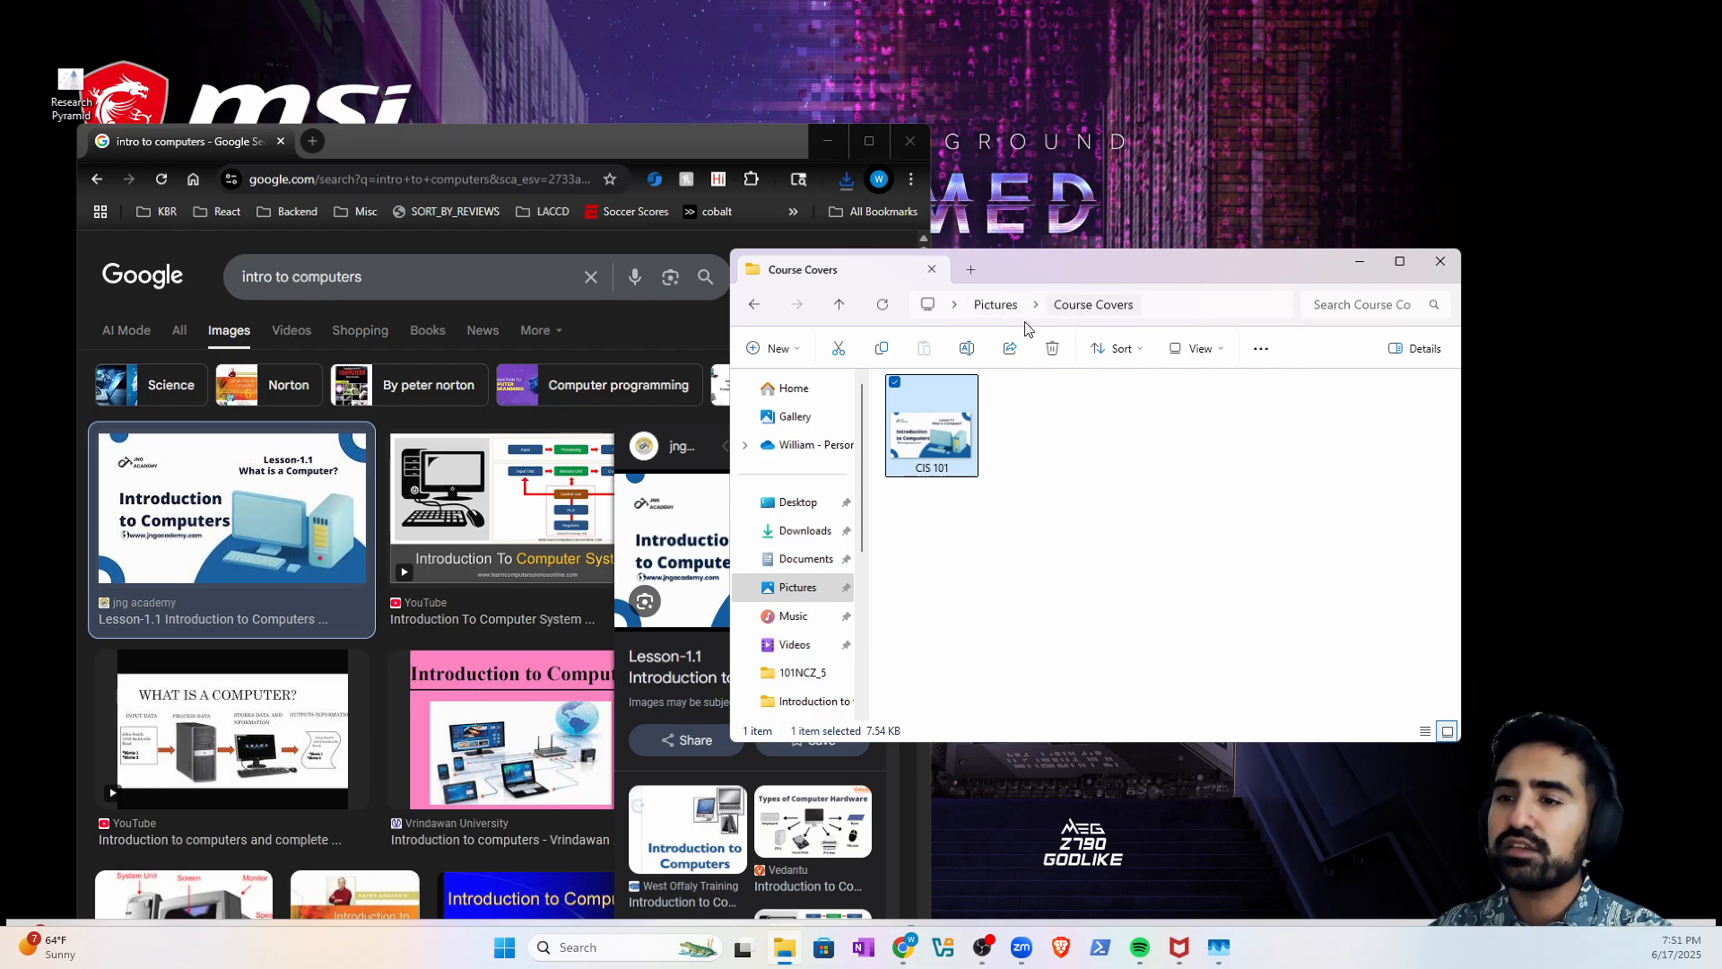
- Cut the Course Covers folder from Pictures and paste it into Documents
left_click(990, 305)
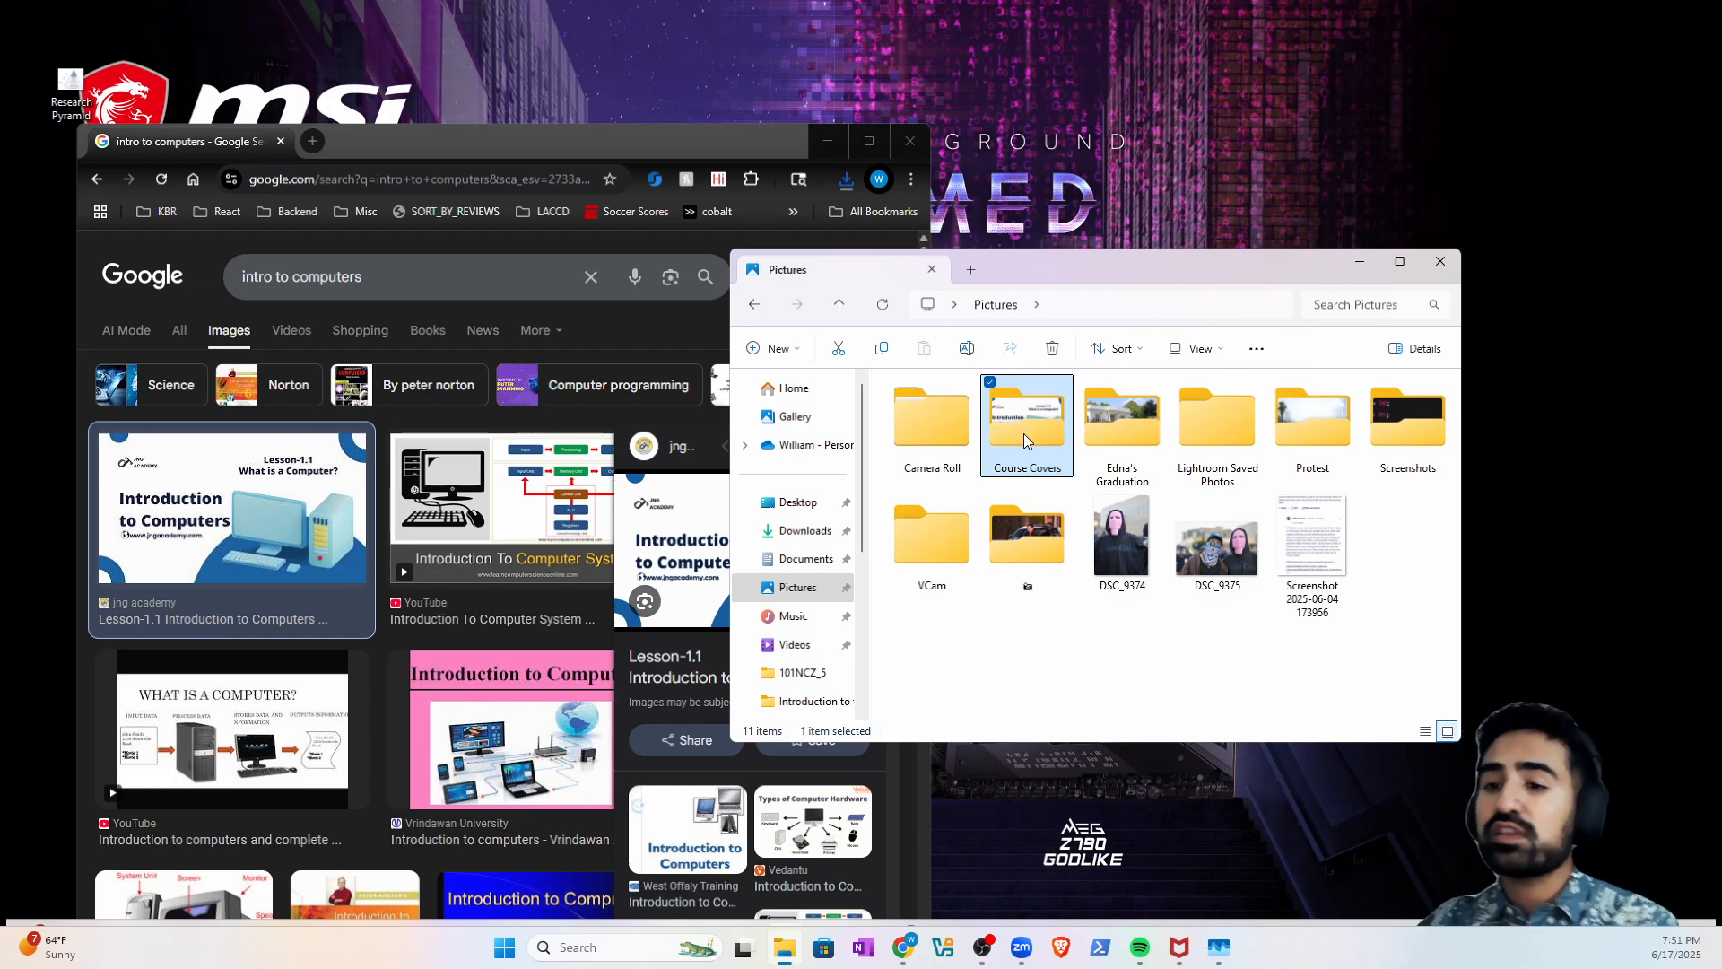
mouse_move(1025, 434)
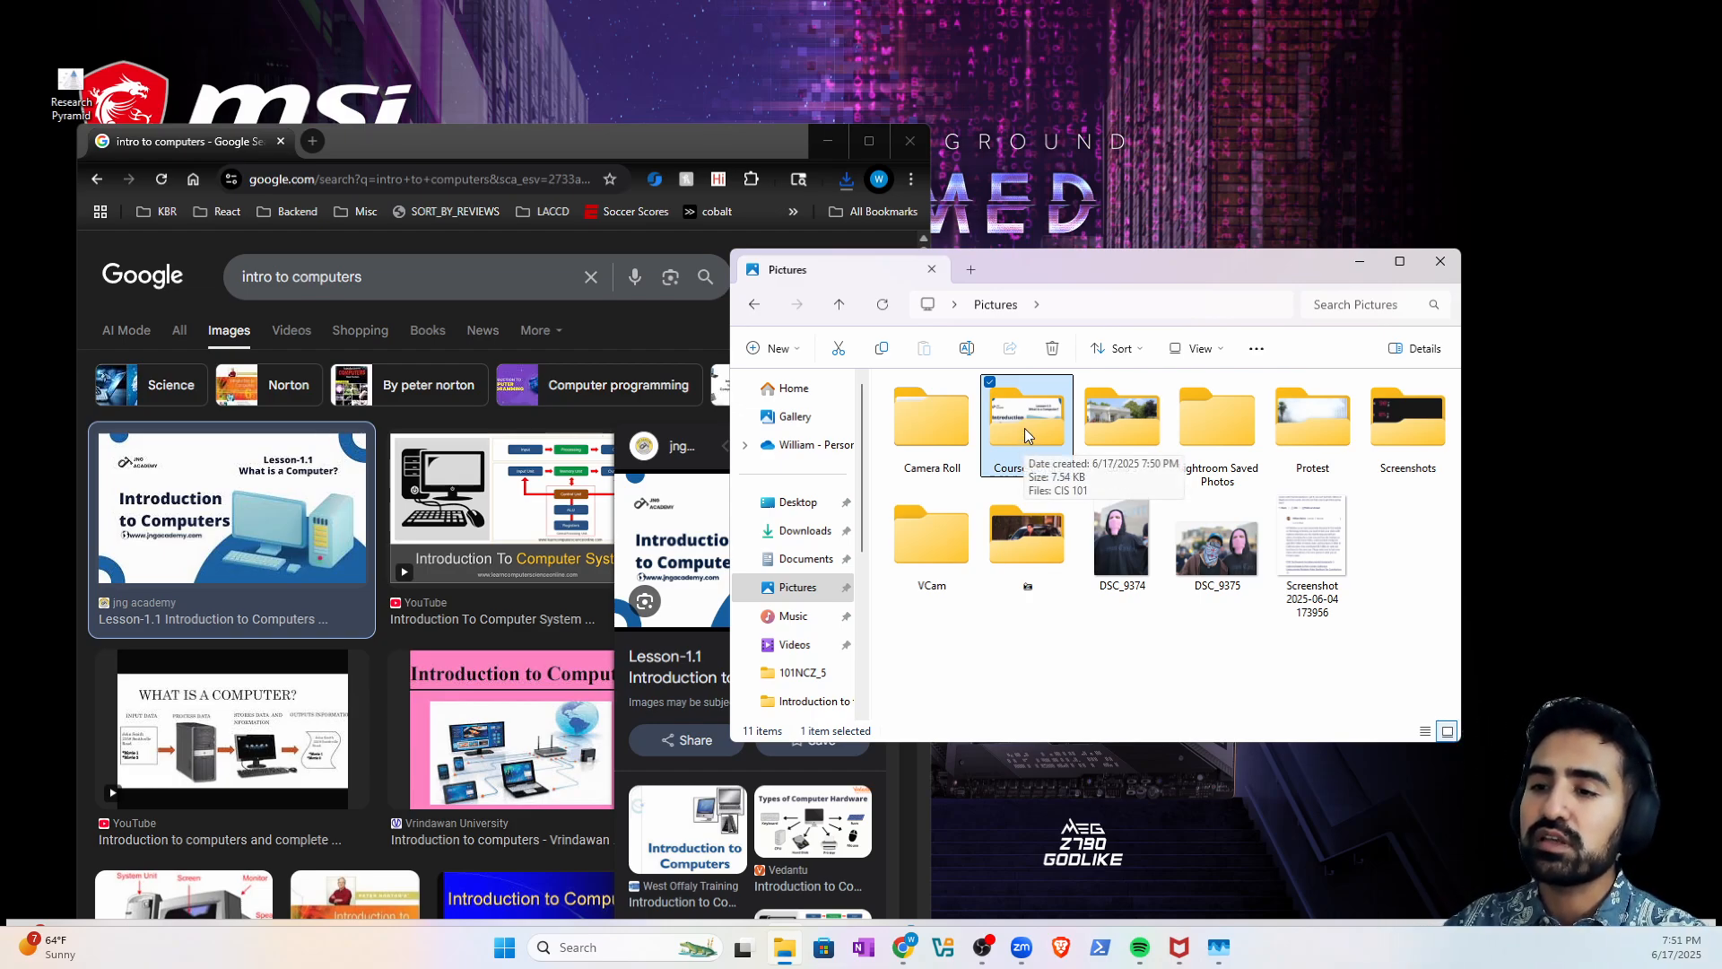
mouse_move(1025, 428)
left_mouse_down()
mouse_move(941, 453)
mouse_move(875, 677)
mouse_move(839, 545)
mouse_move(834, 574)
mouse_move(1032, 451)
left_mouse_up()
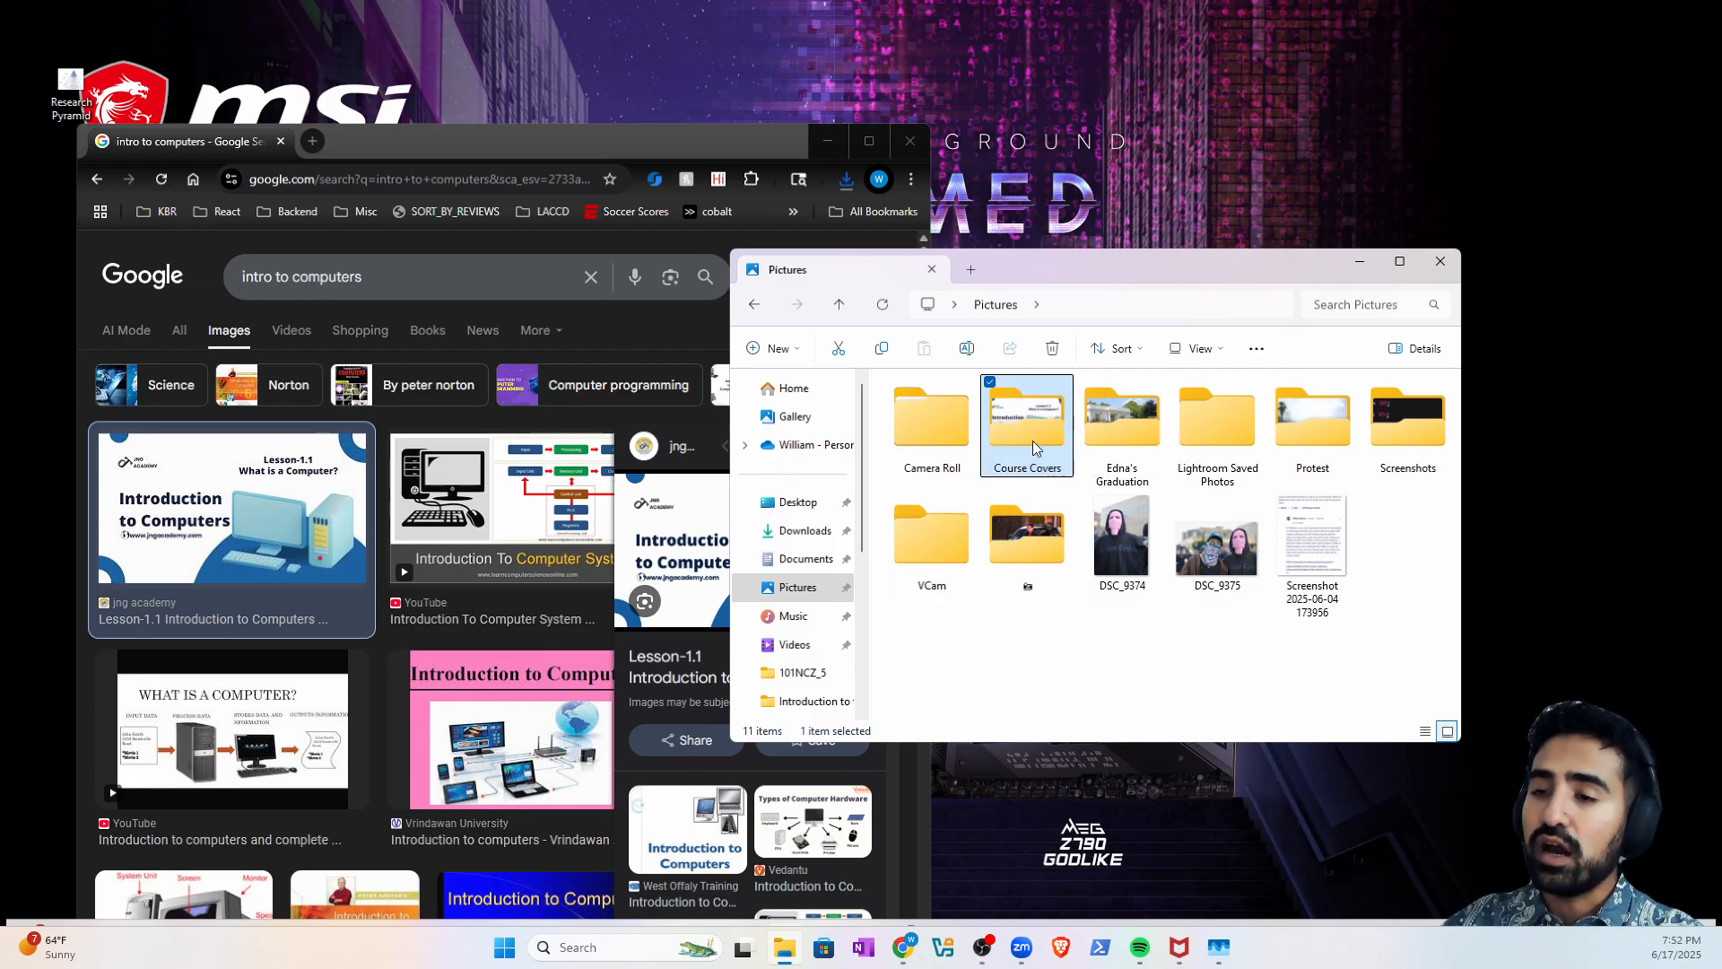
right_click(1034, 449)
left_click(1060, 471)
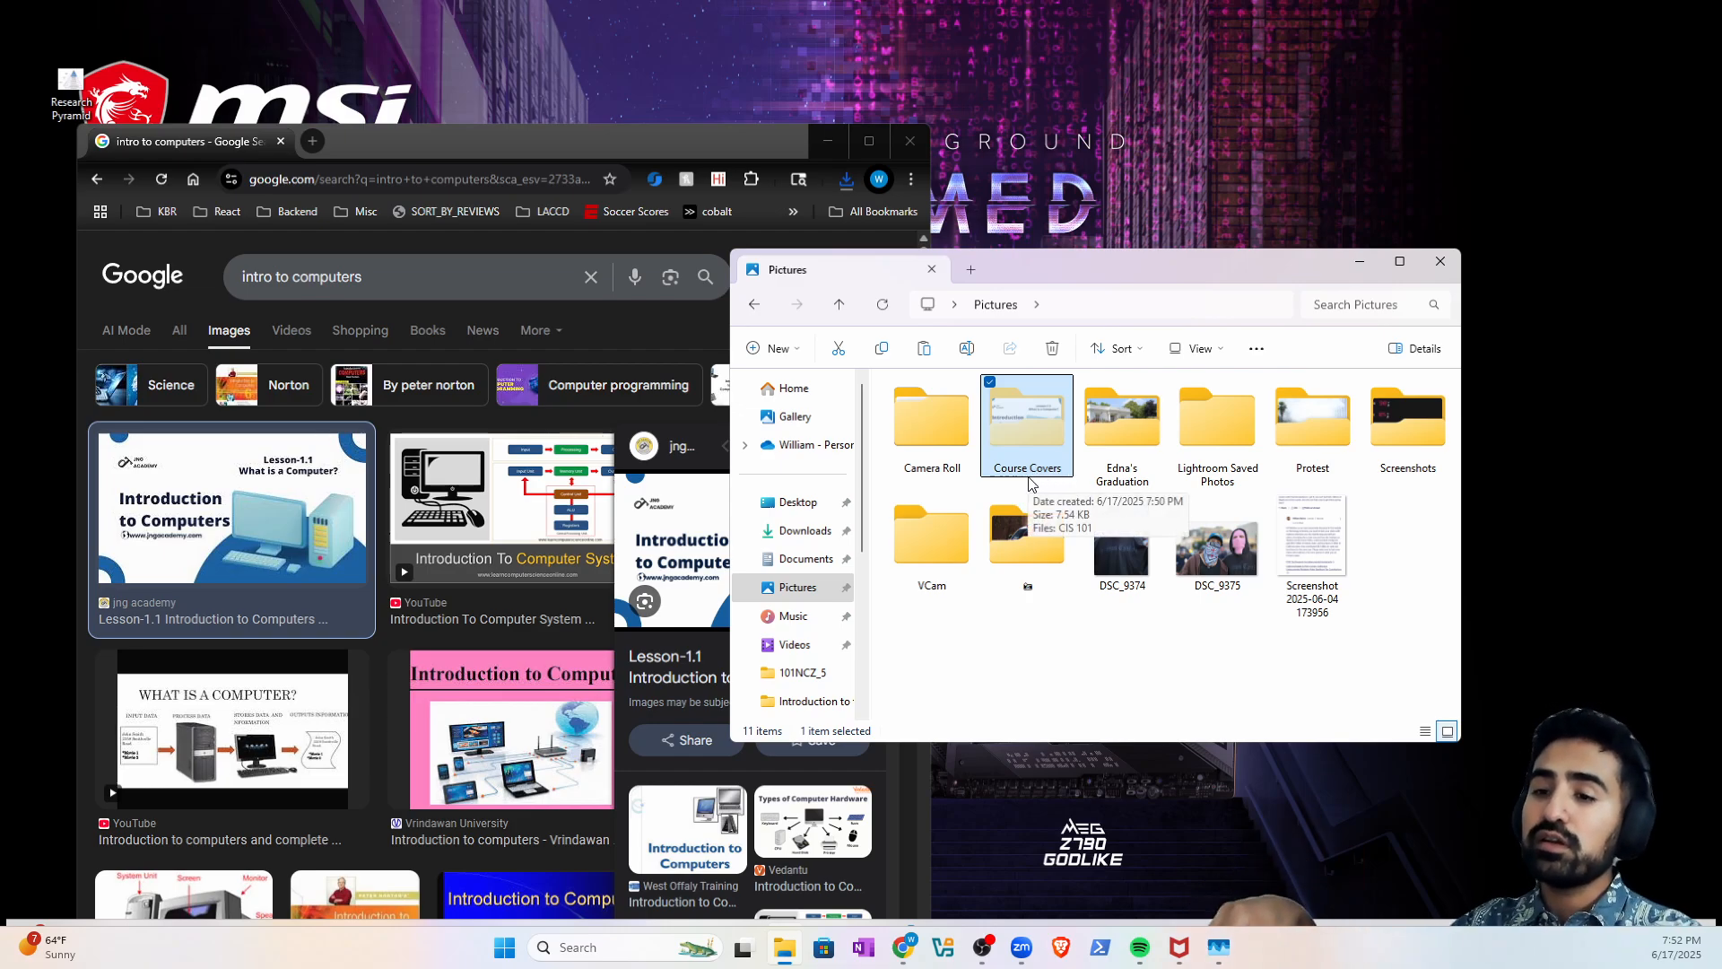
left_click(801, 560)
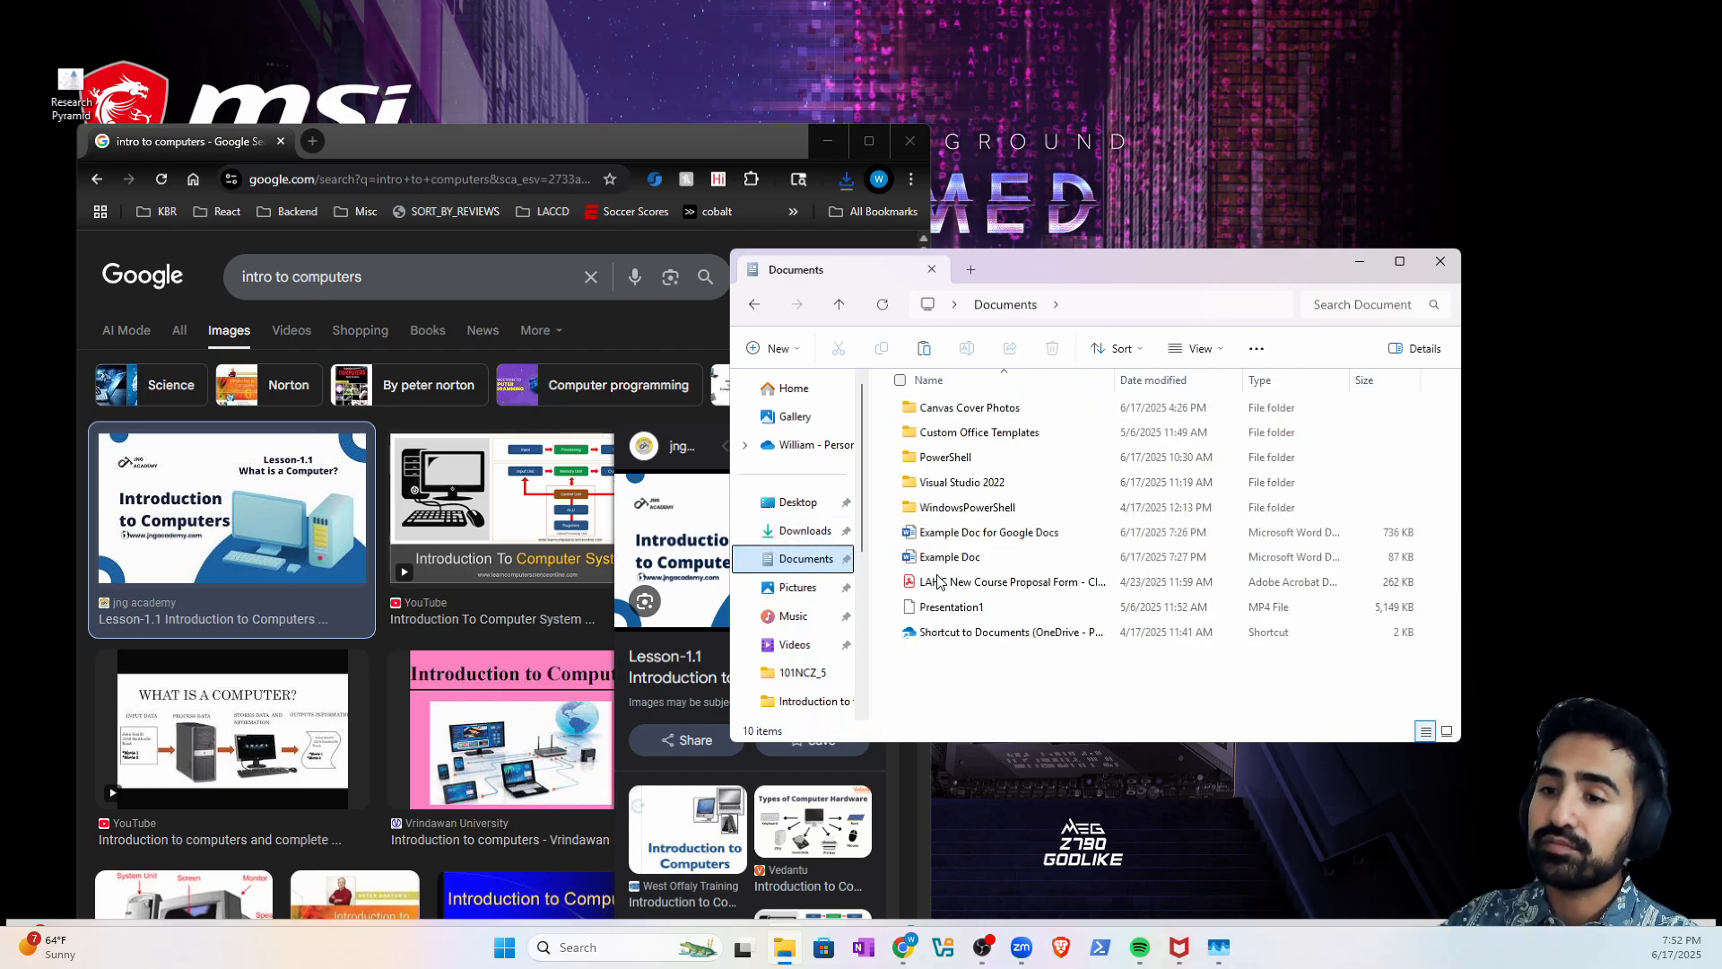
right_click(1040, 665)
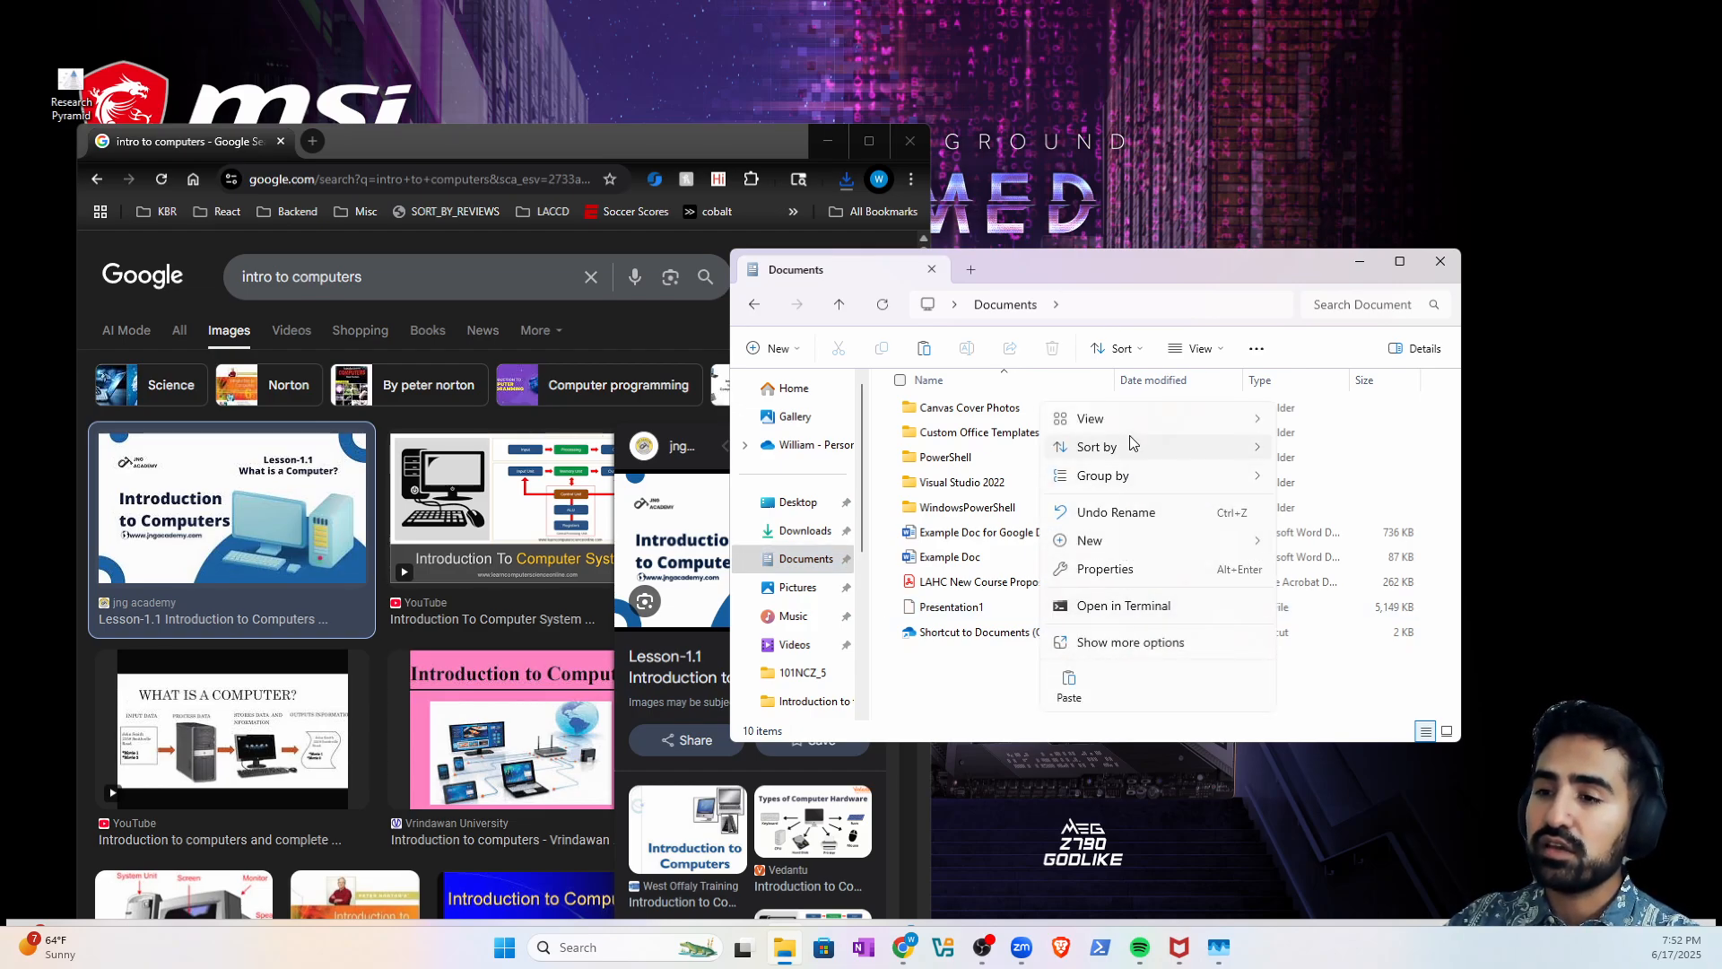
mouse_move(1193, 426)
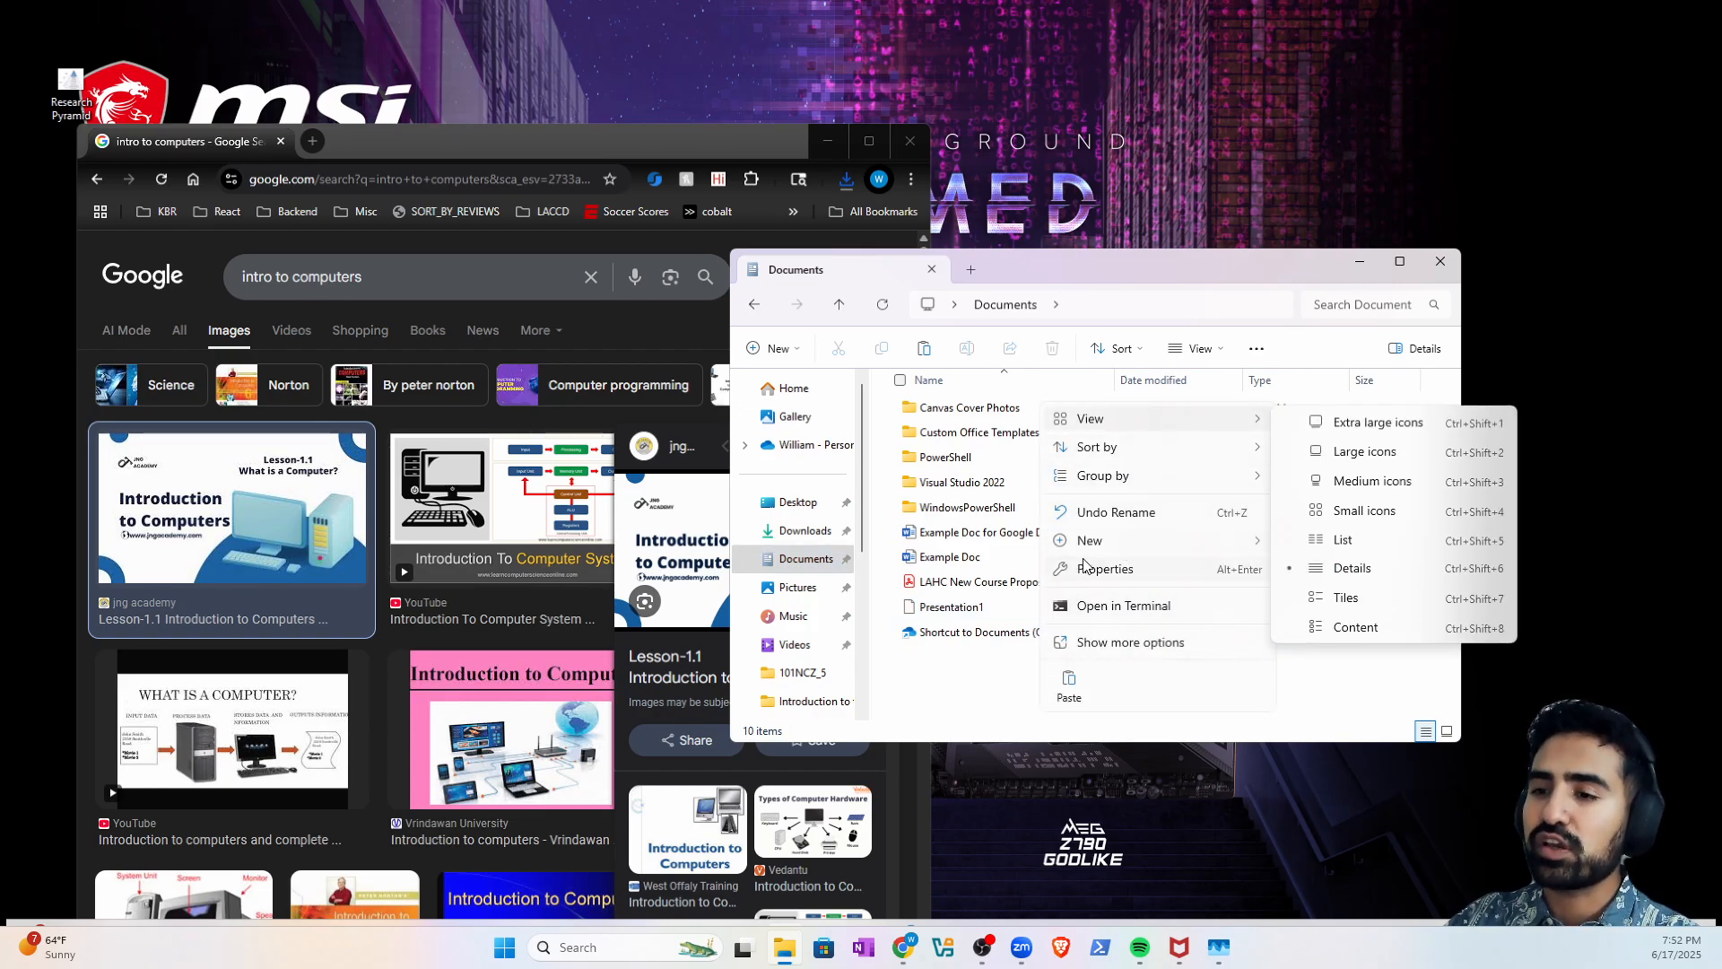
left_click(1059, 689)
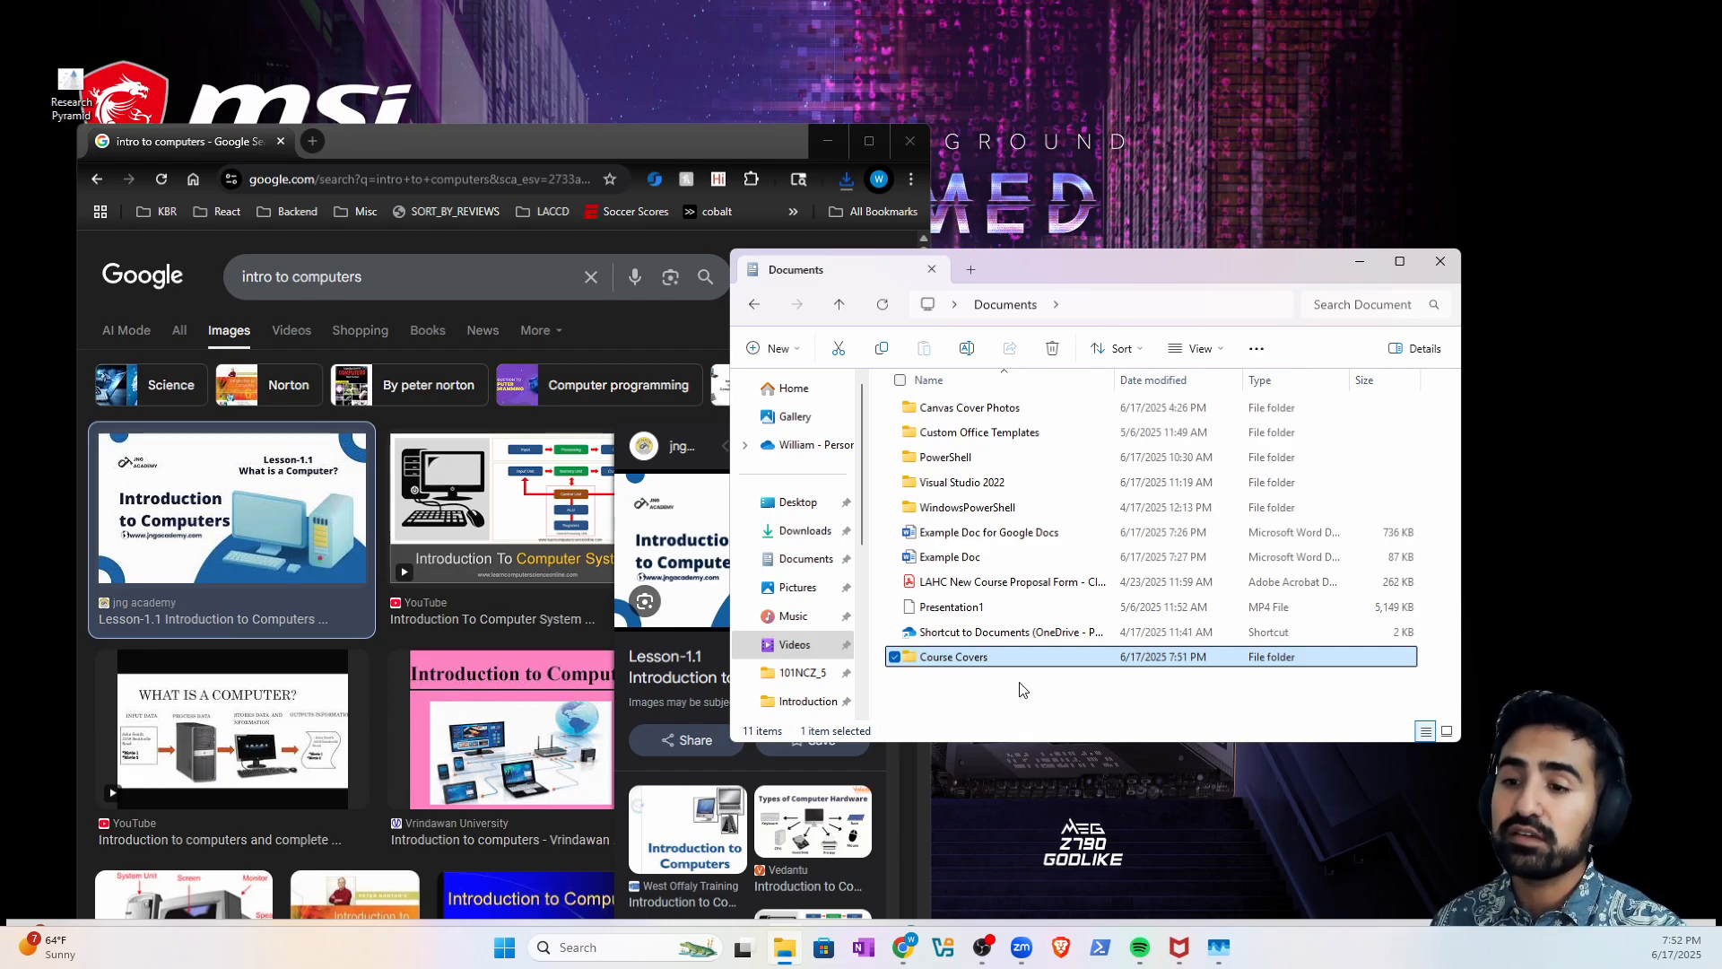
- Undo the move of the Course Covers folder and go back to Pictures
key("Delete")
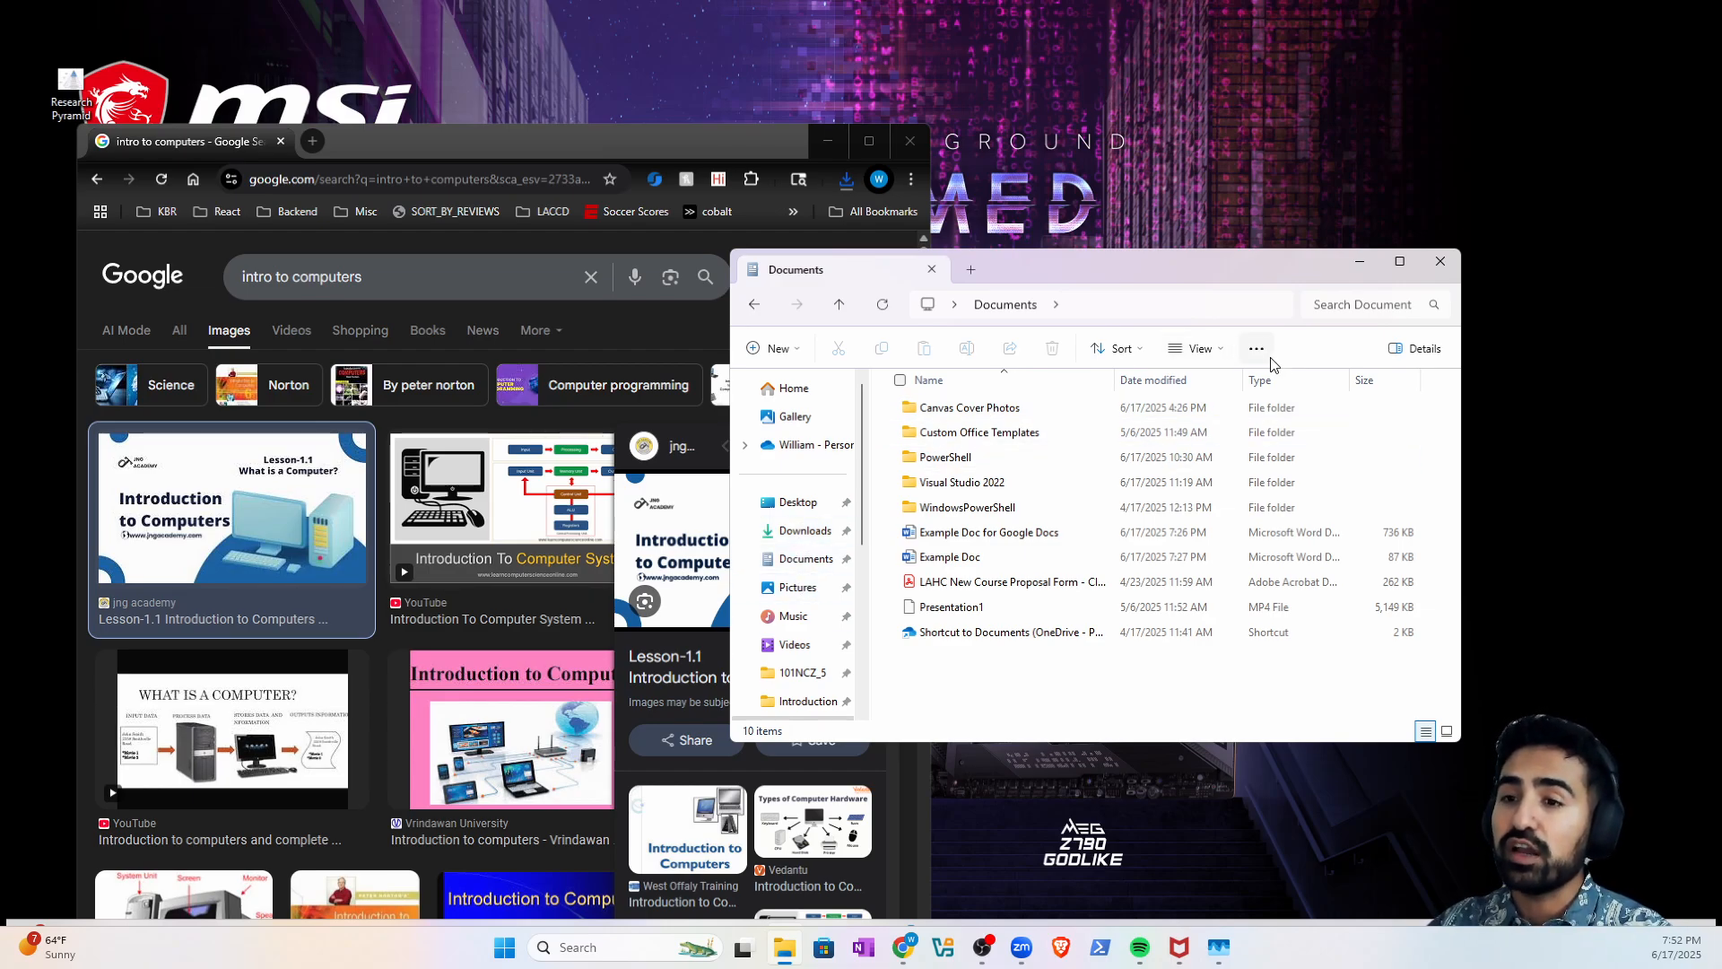
left_click(805, 560)
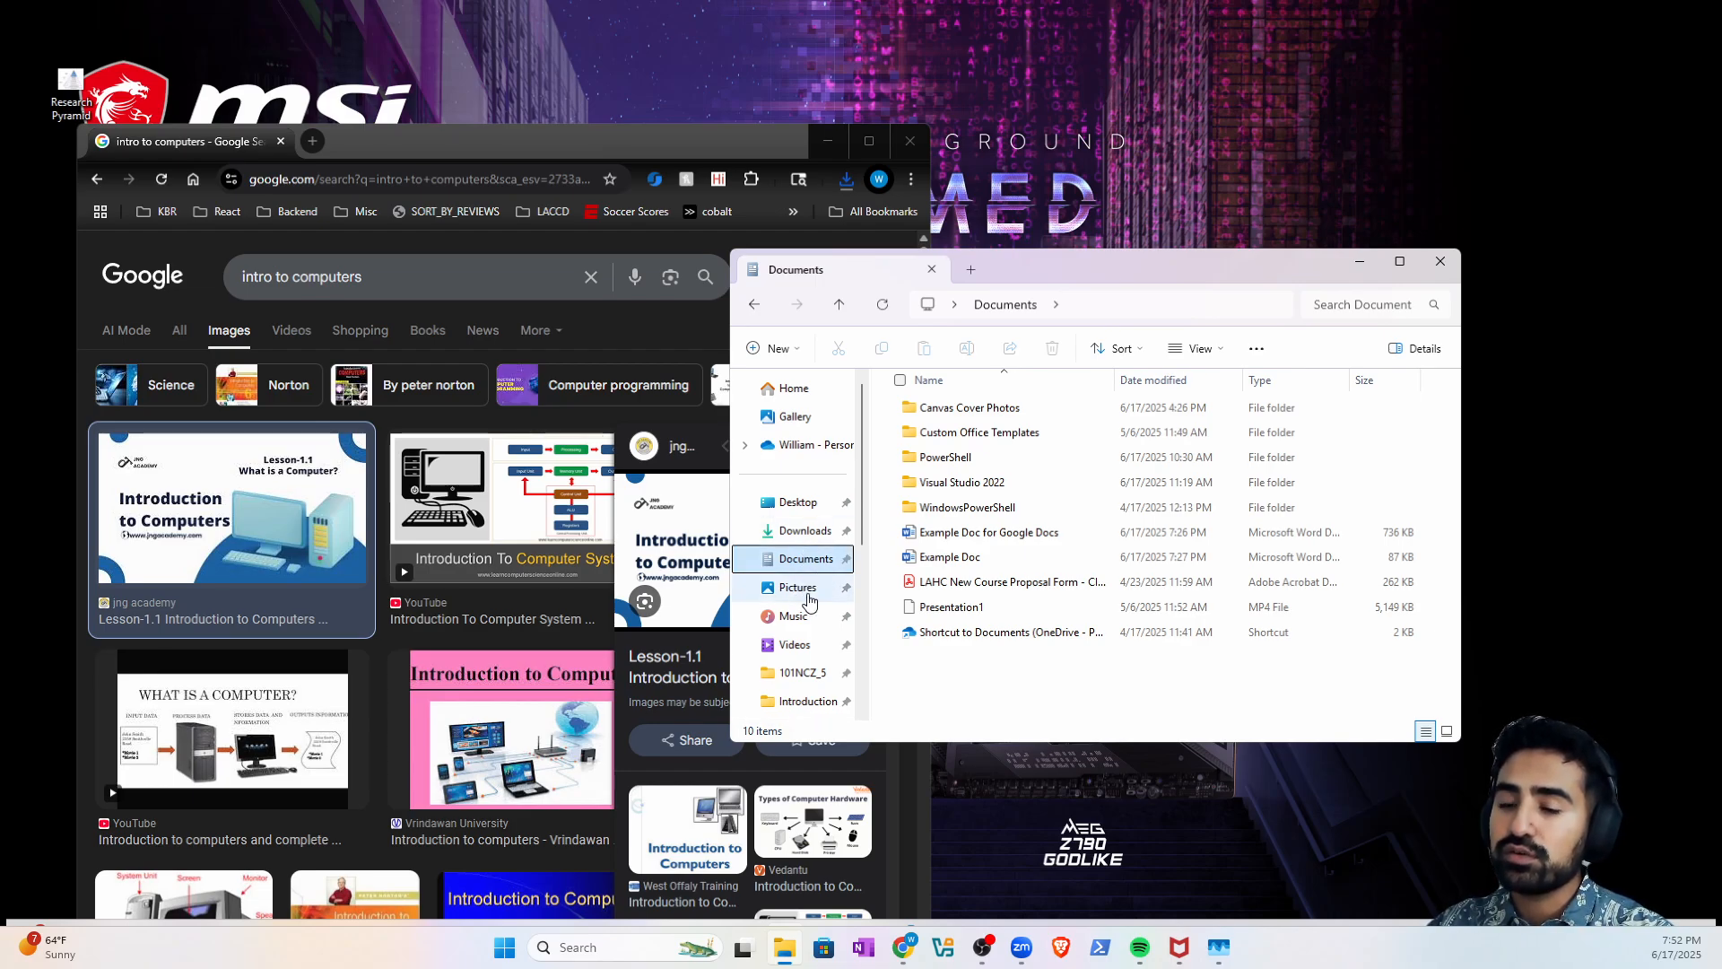
left_click(807, 592)
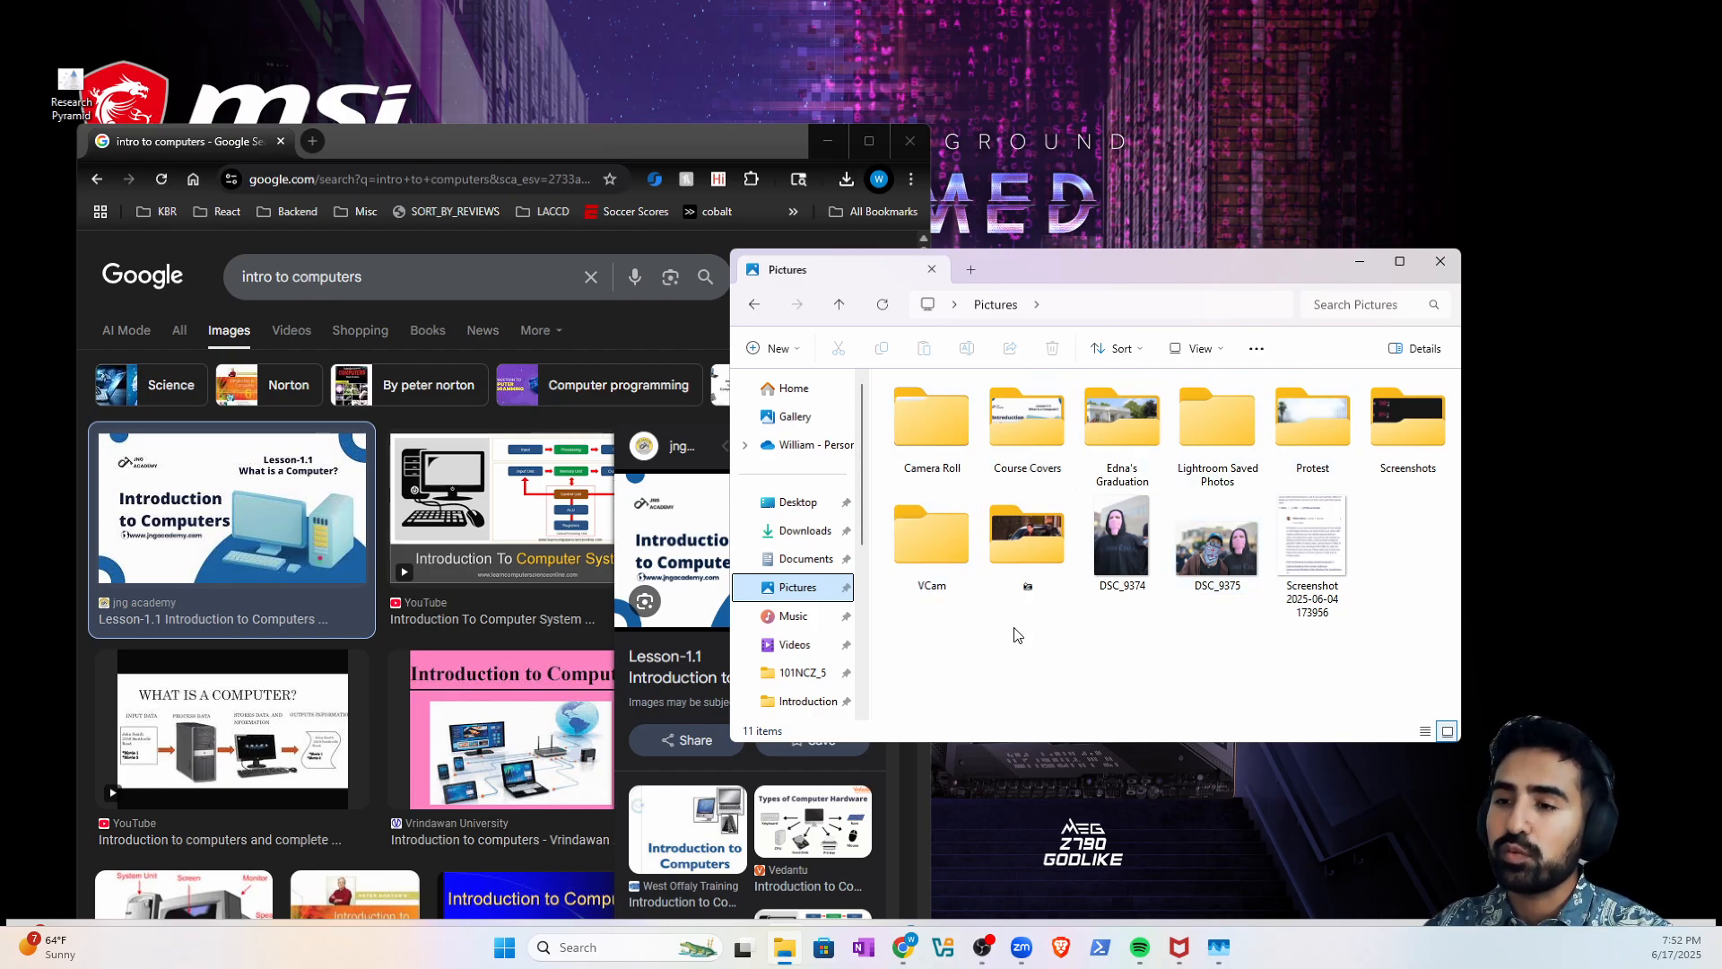
- Open the Course Covers folder and create a new folder named Computer Courses inside it
left_click(1027, 443)
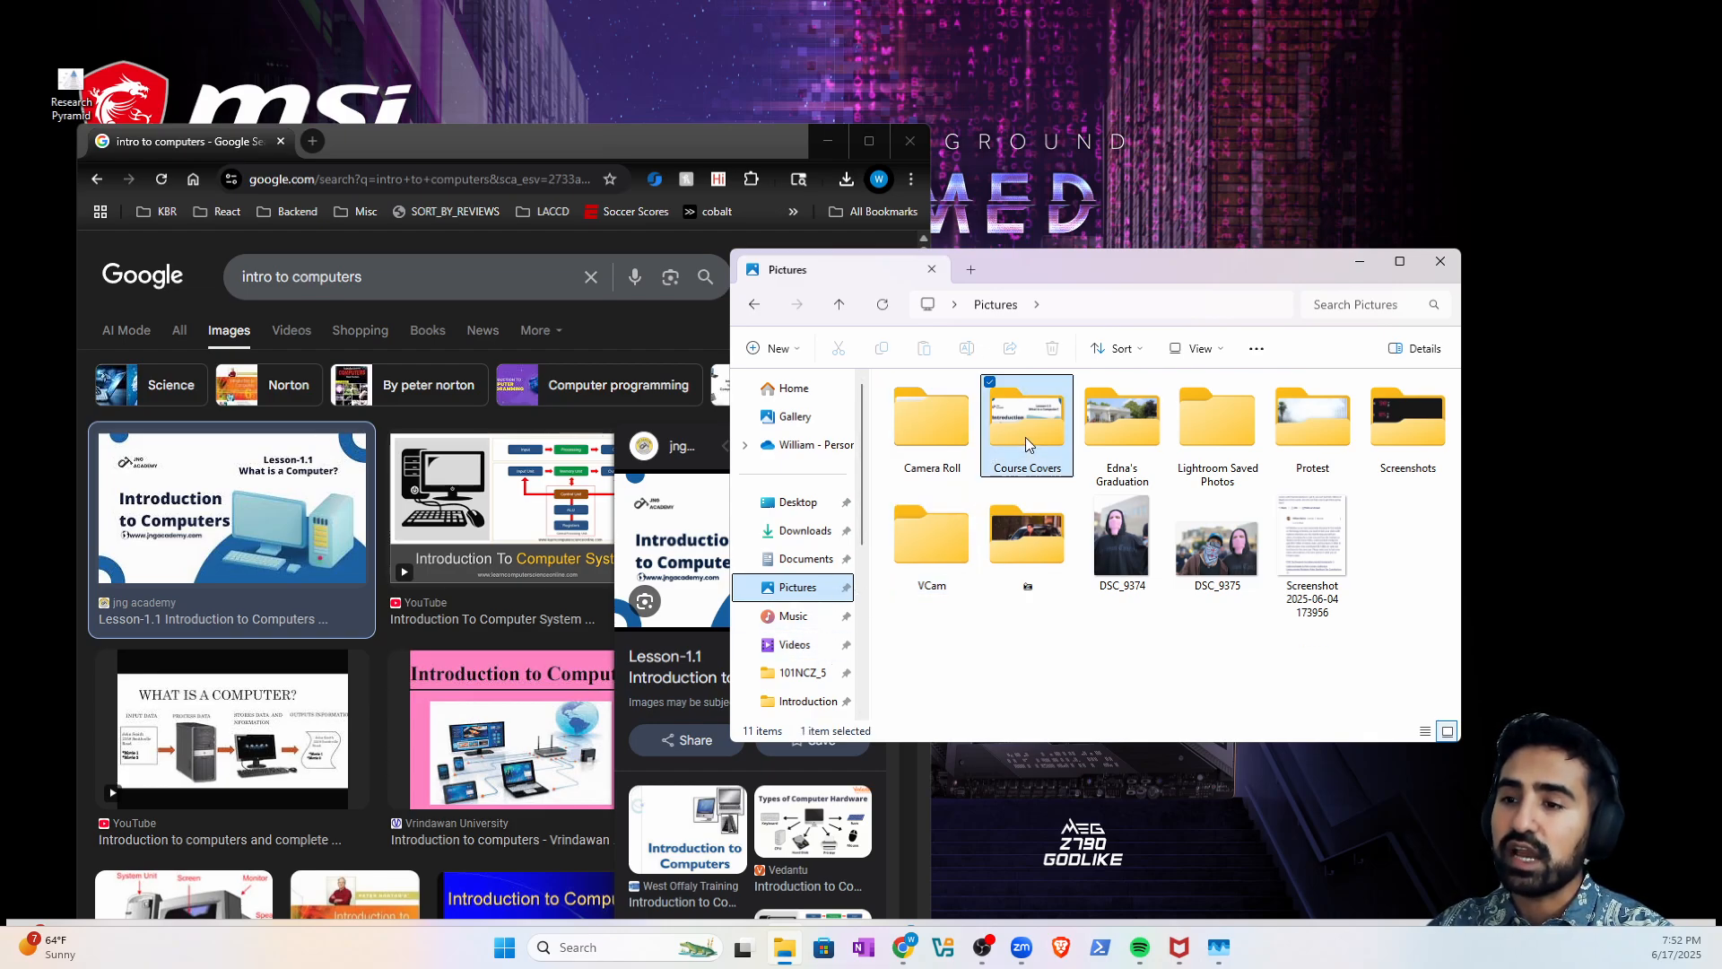
double_click(1027, 442)
right_click(1016, 493)
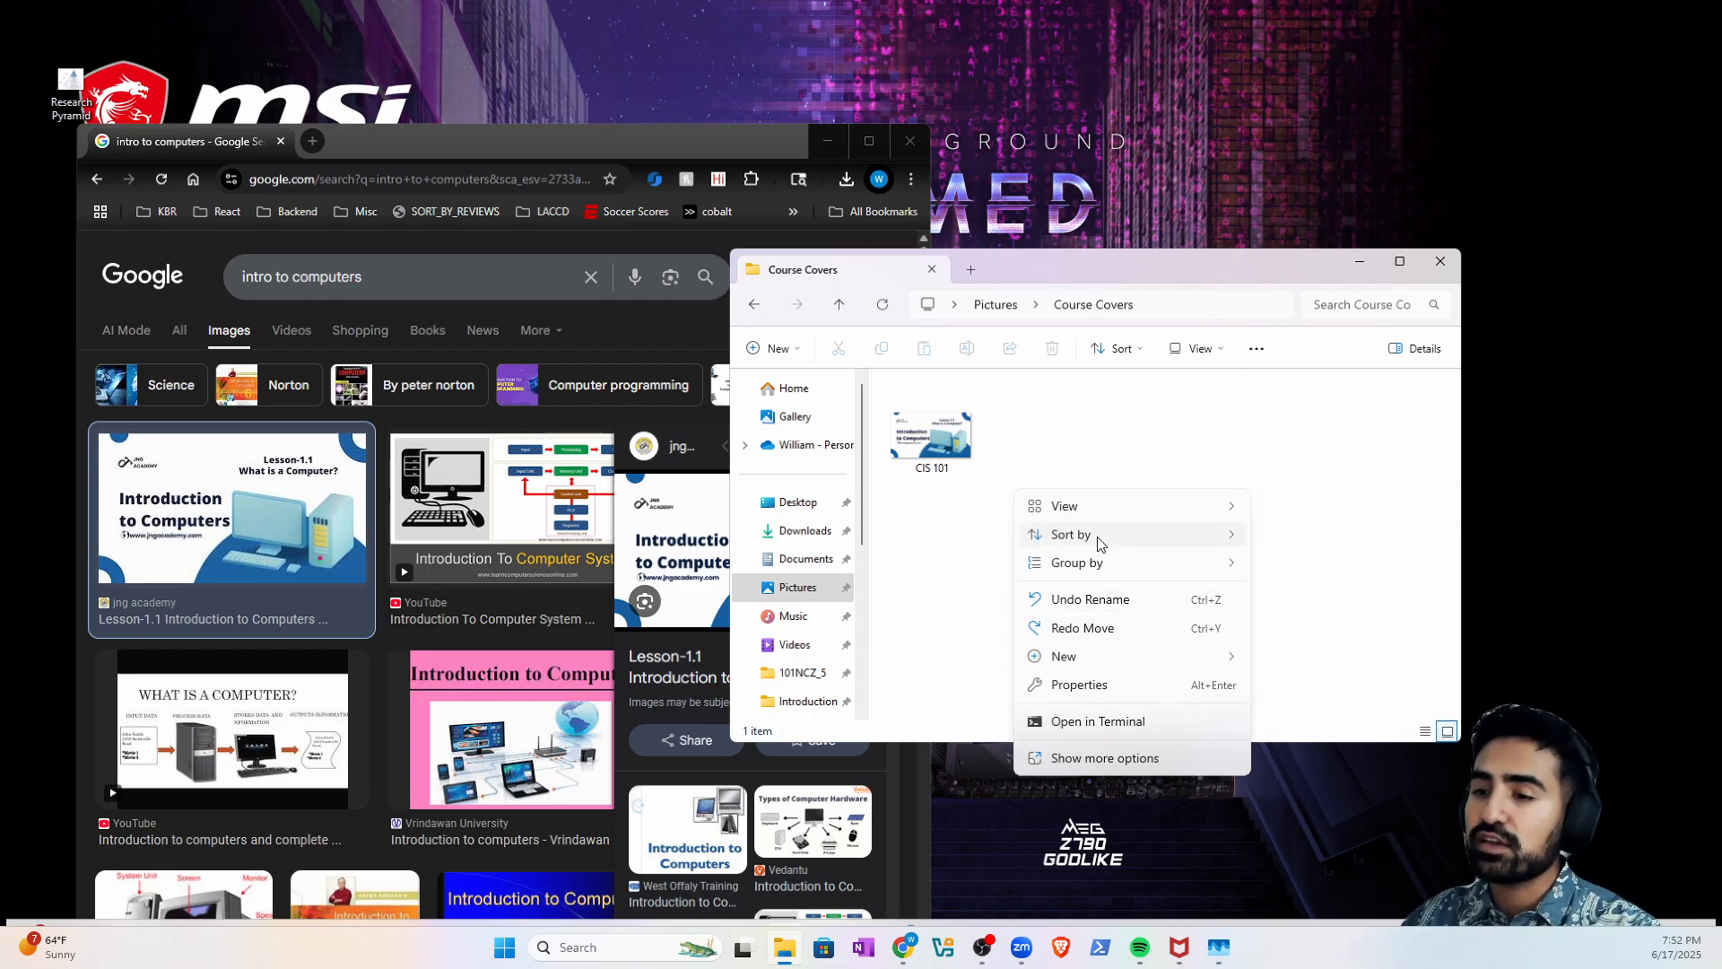
left_click(790, 359)
left_click(794, 388)
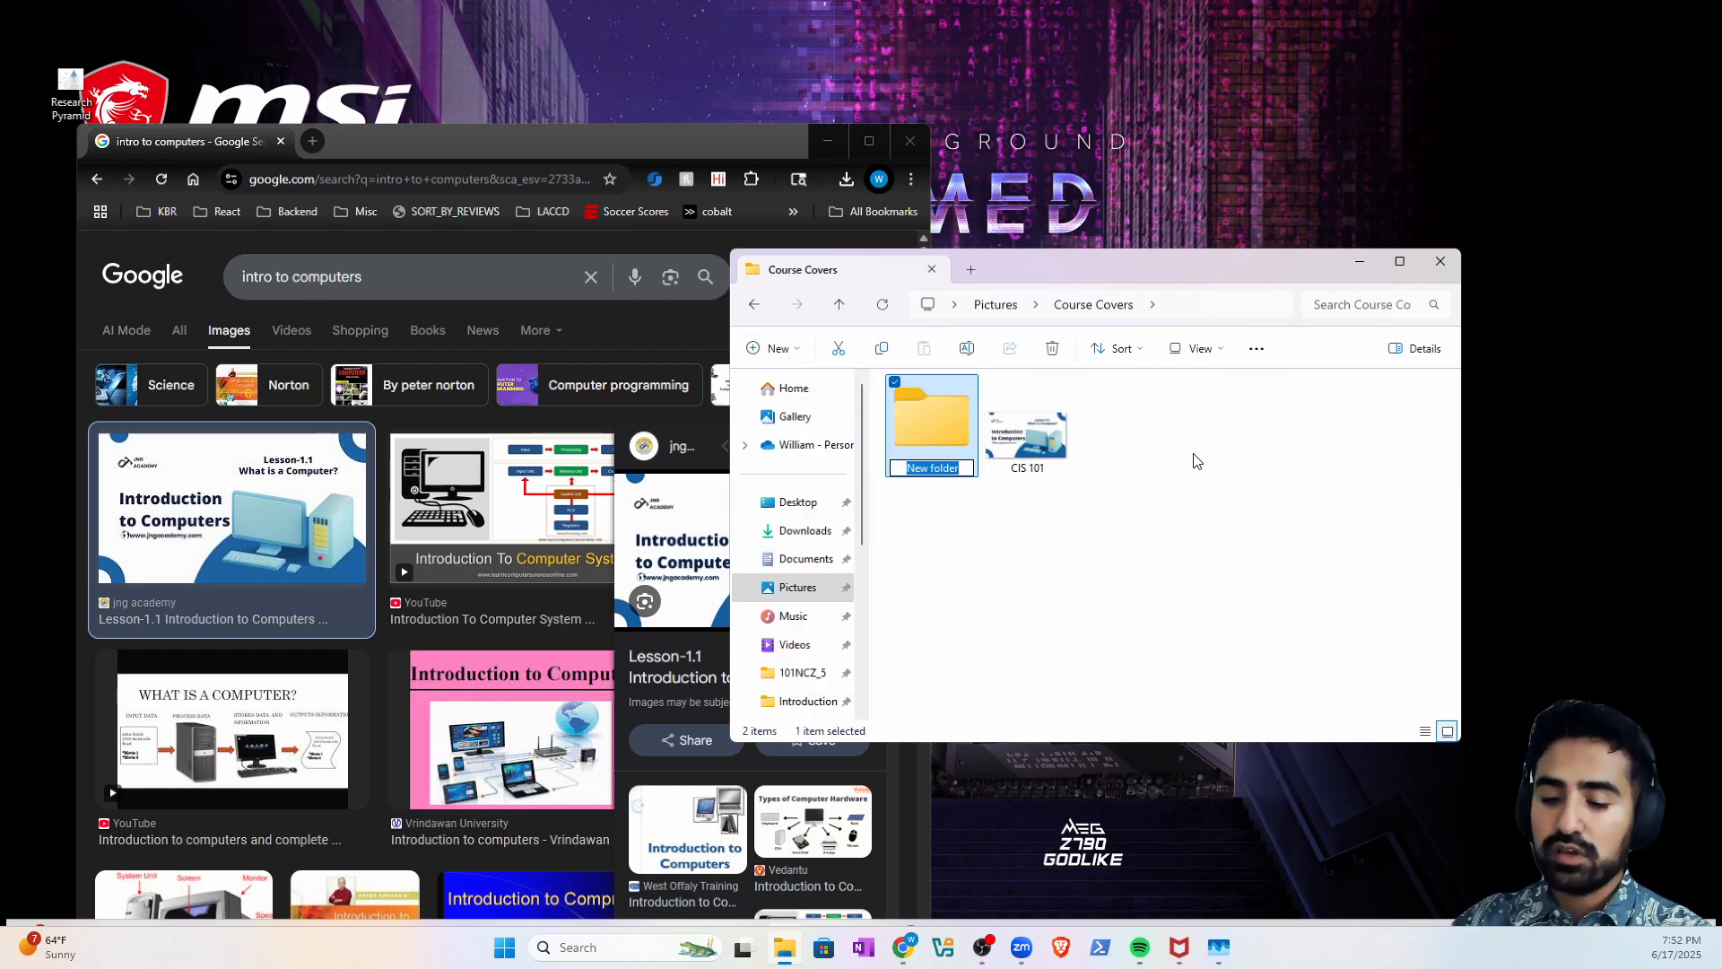
type("Computer")
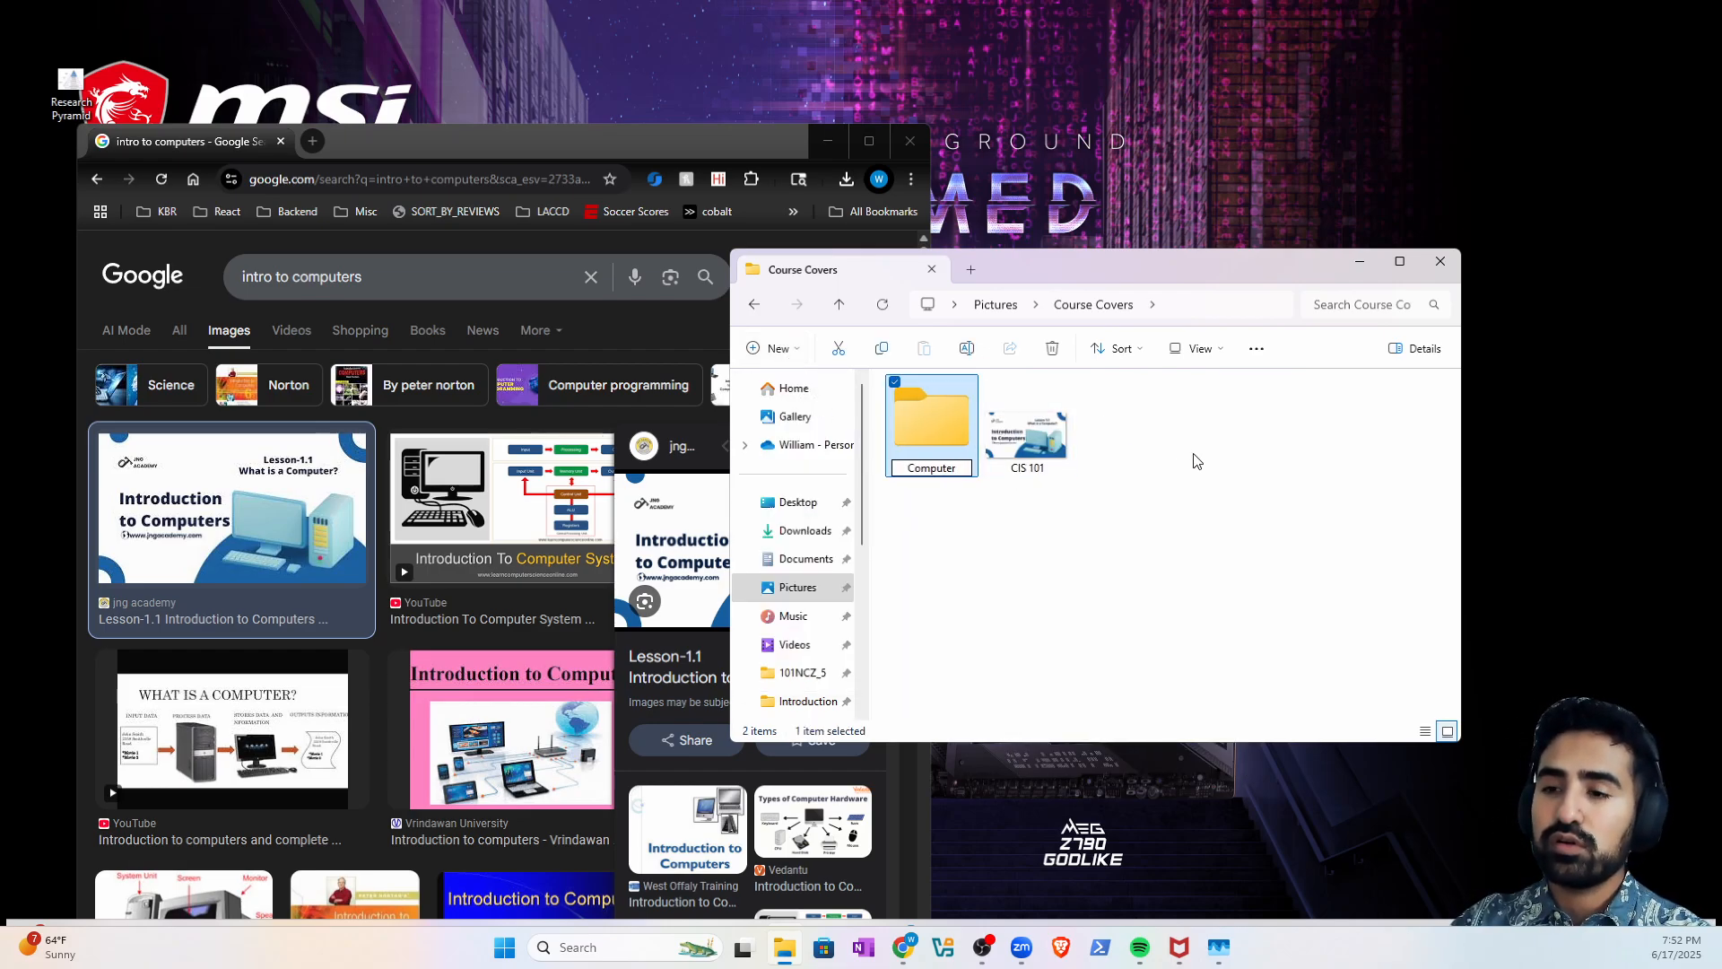
type(" Coures")
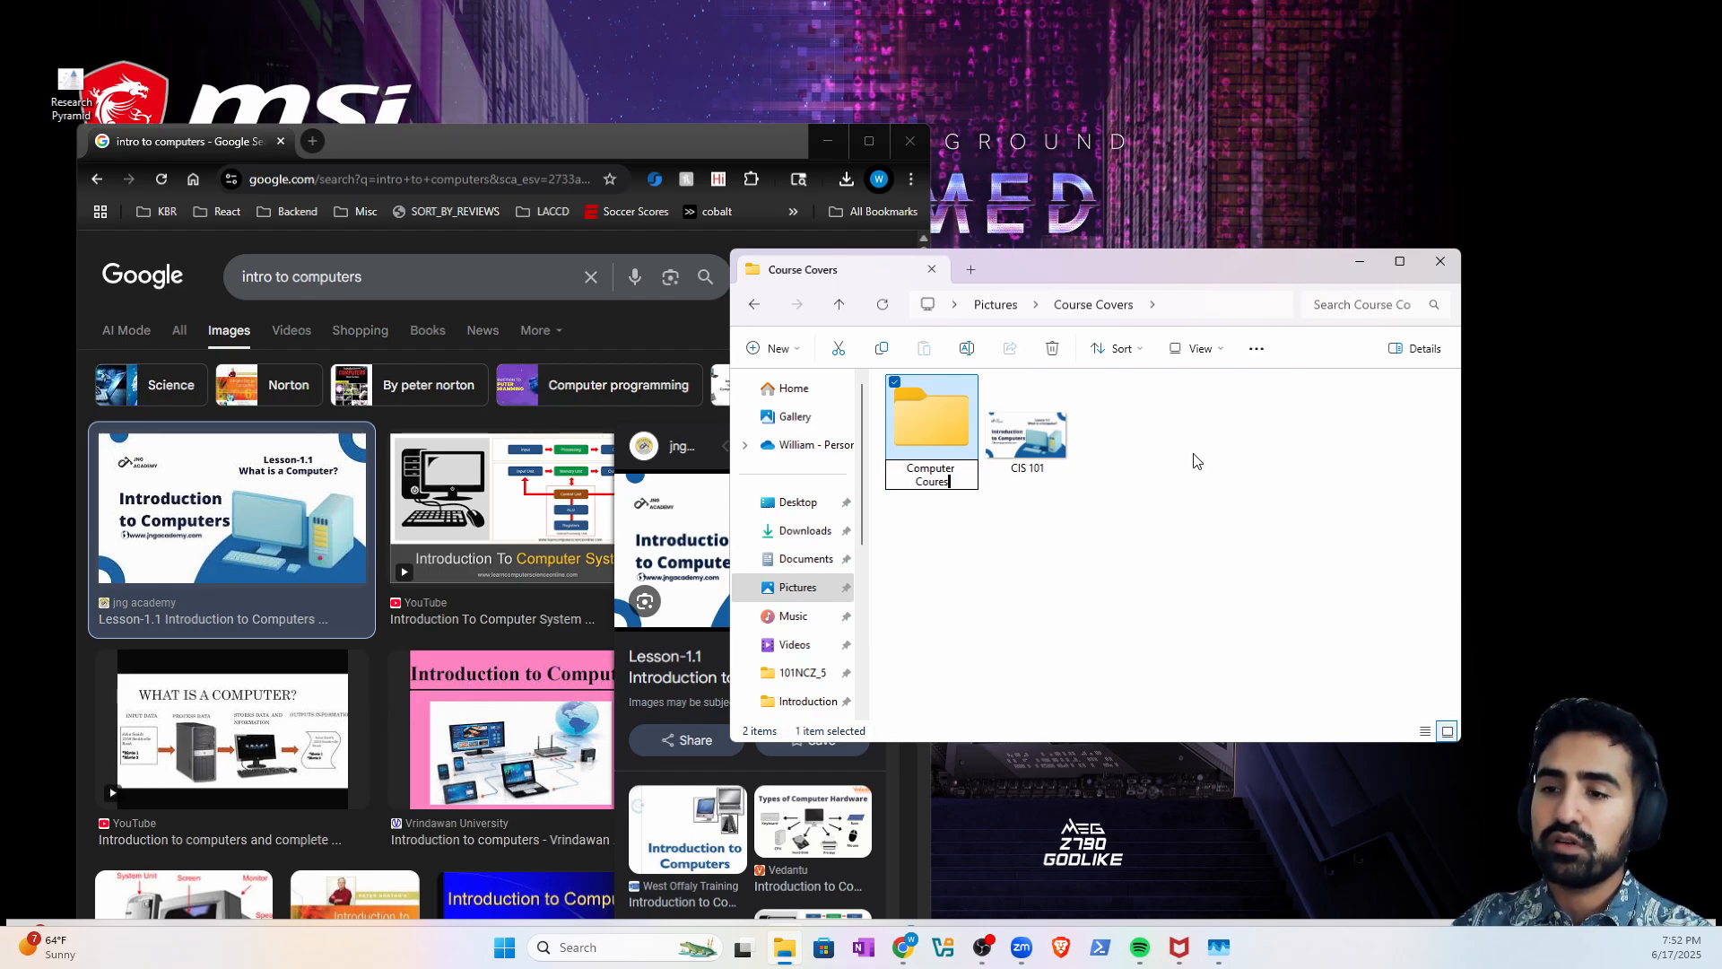
key("BackSpace")
key("BackSpace")
type("ses")
key("Return")
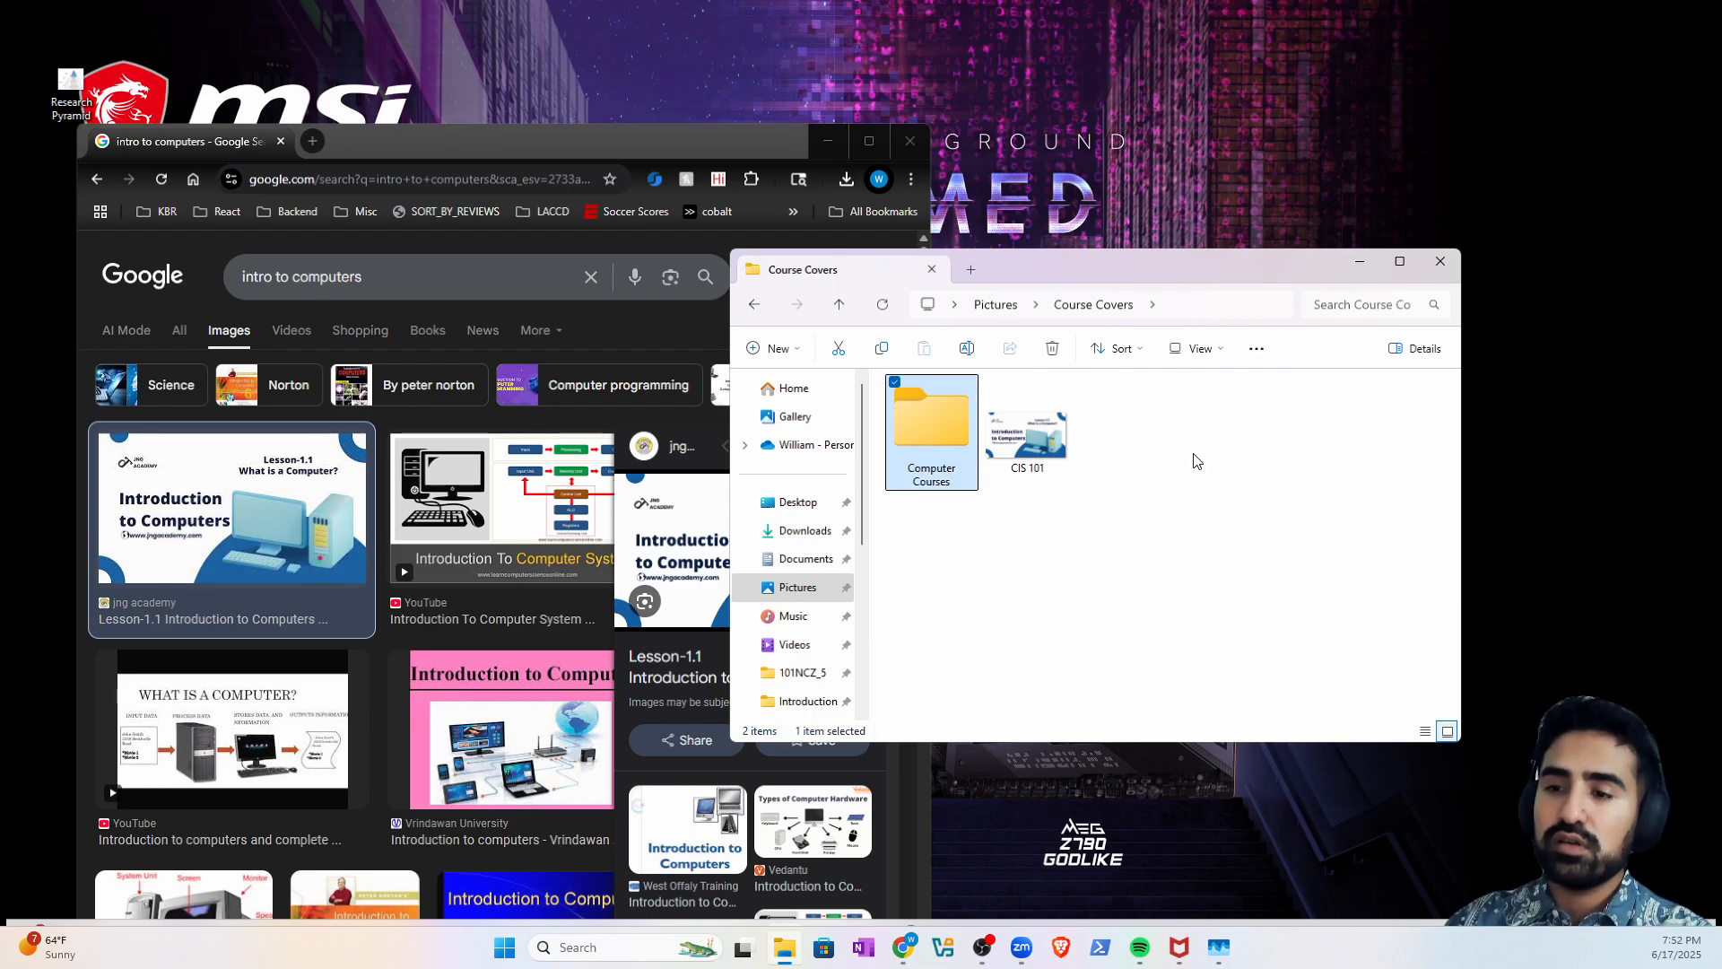
- Create a second folder named Robotics Courses in Course Covers
left_click(753, 350)
left_click(900, 387)
type("R")
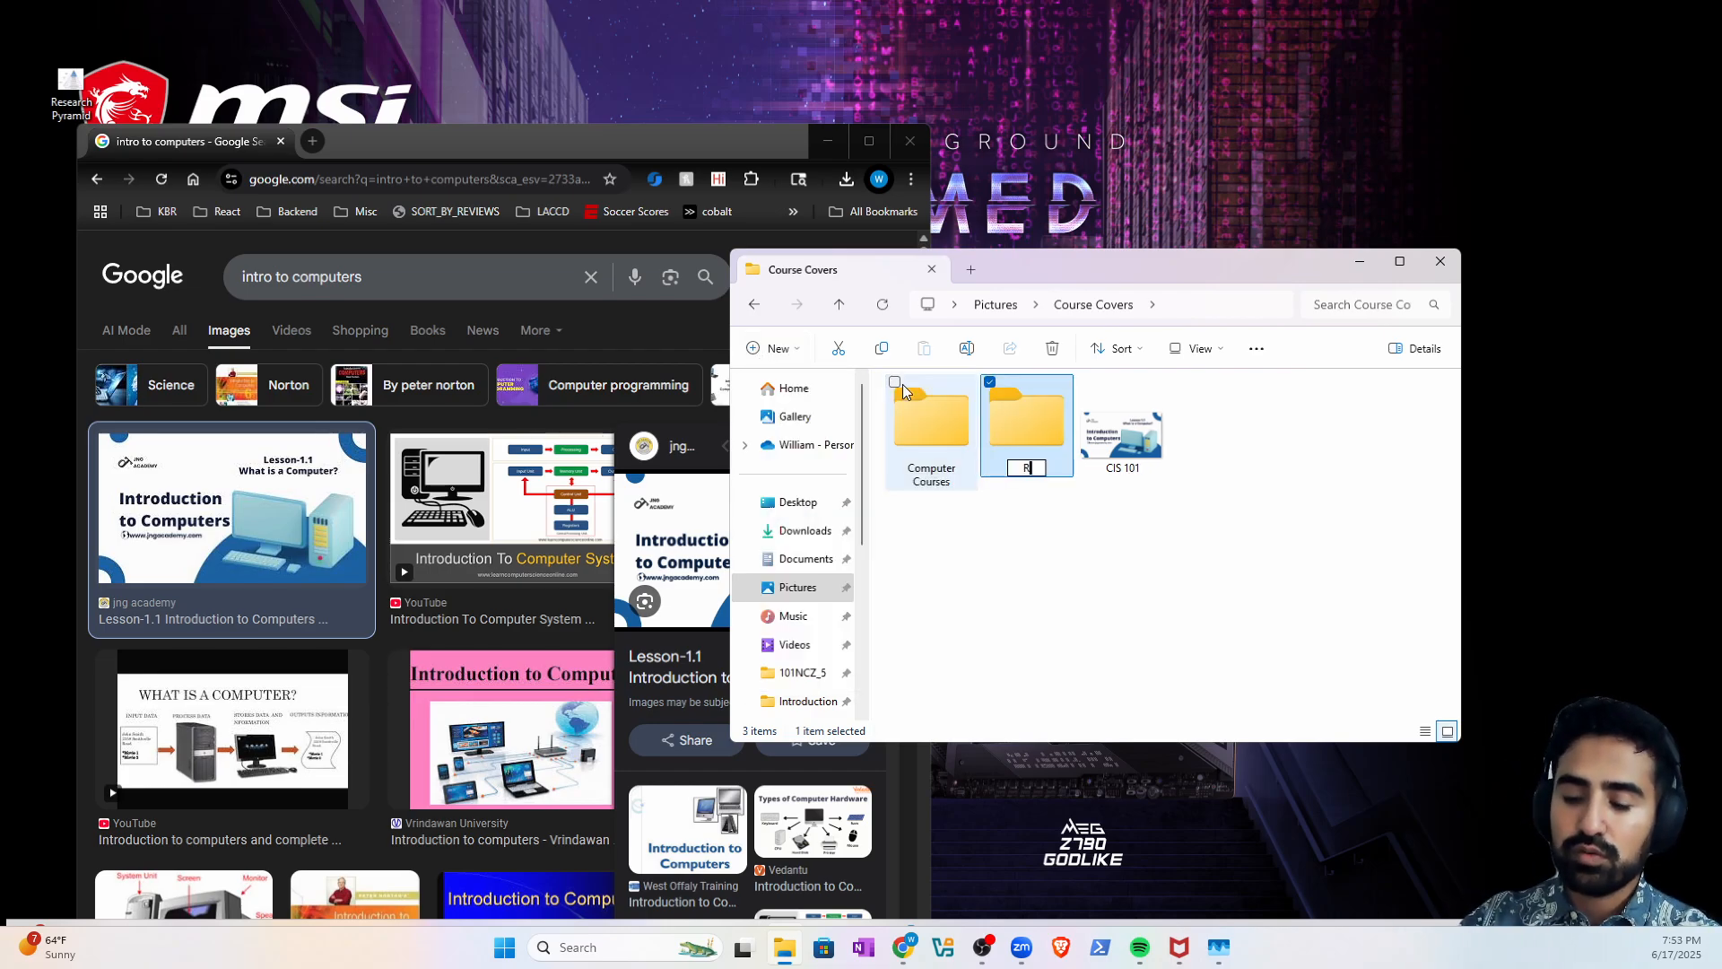
type("obotics Courses")
key("Return")
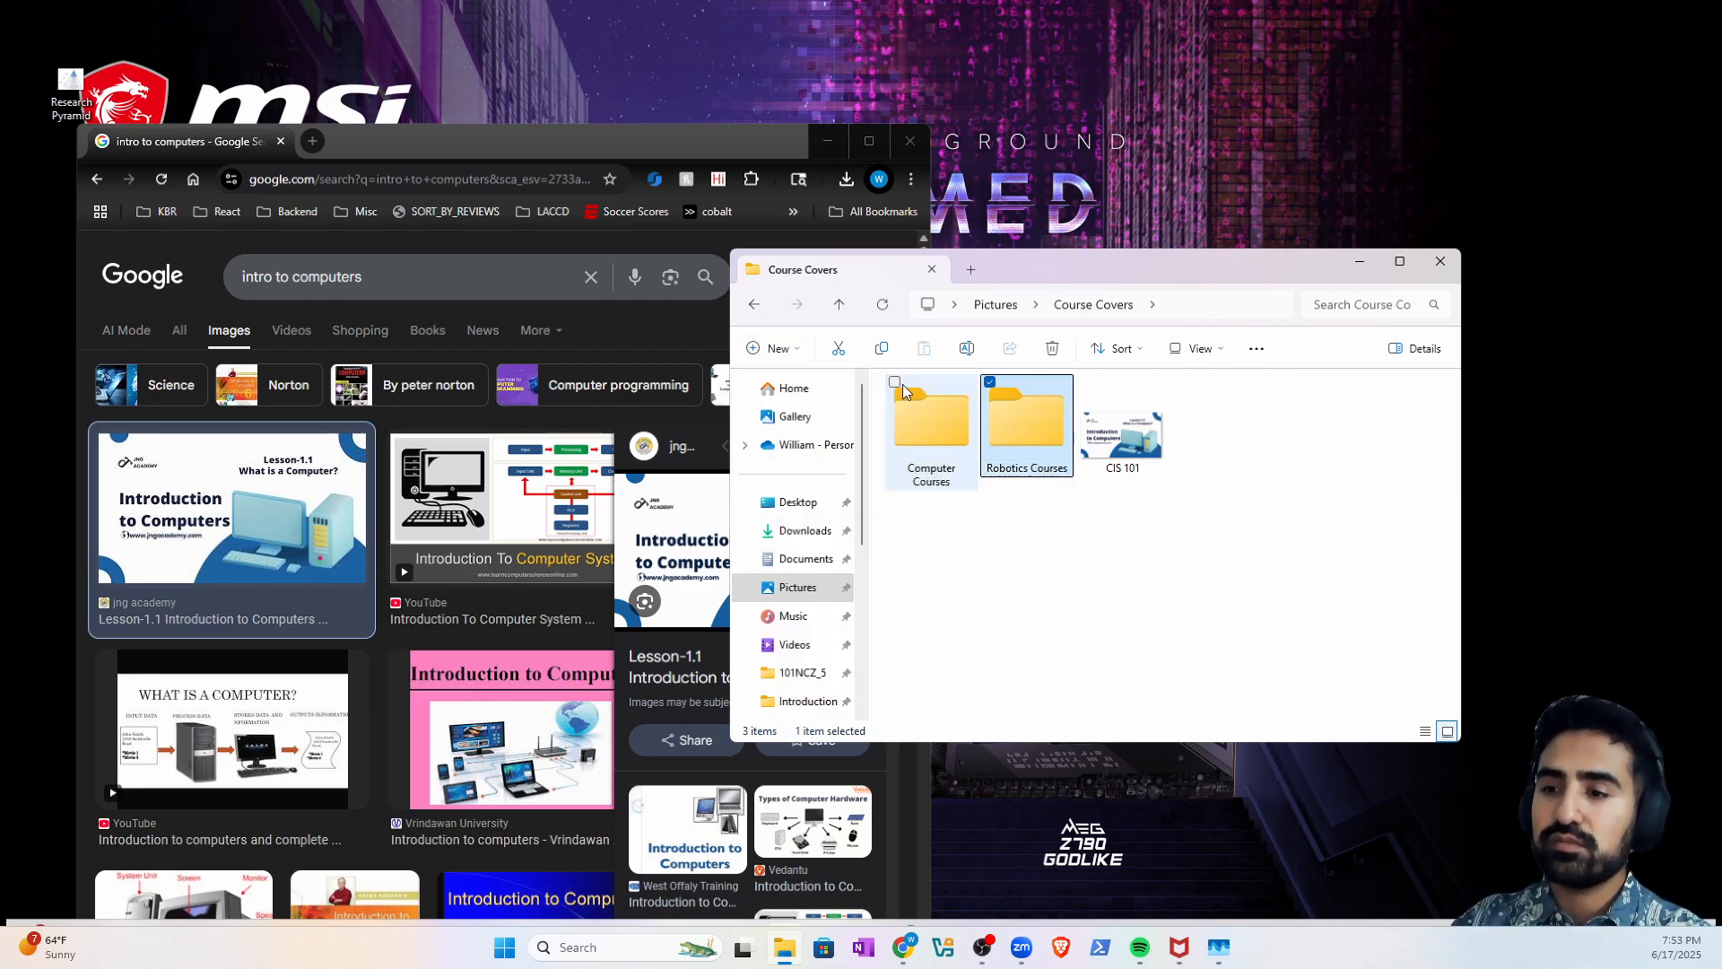
- Move the CIS 101 image into the Computer Courses folder and open that folder
right_click(1133, 428)
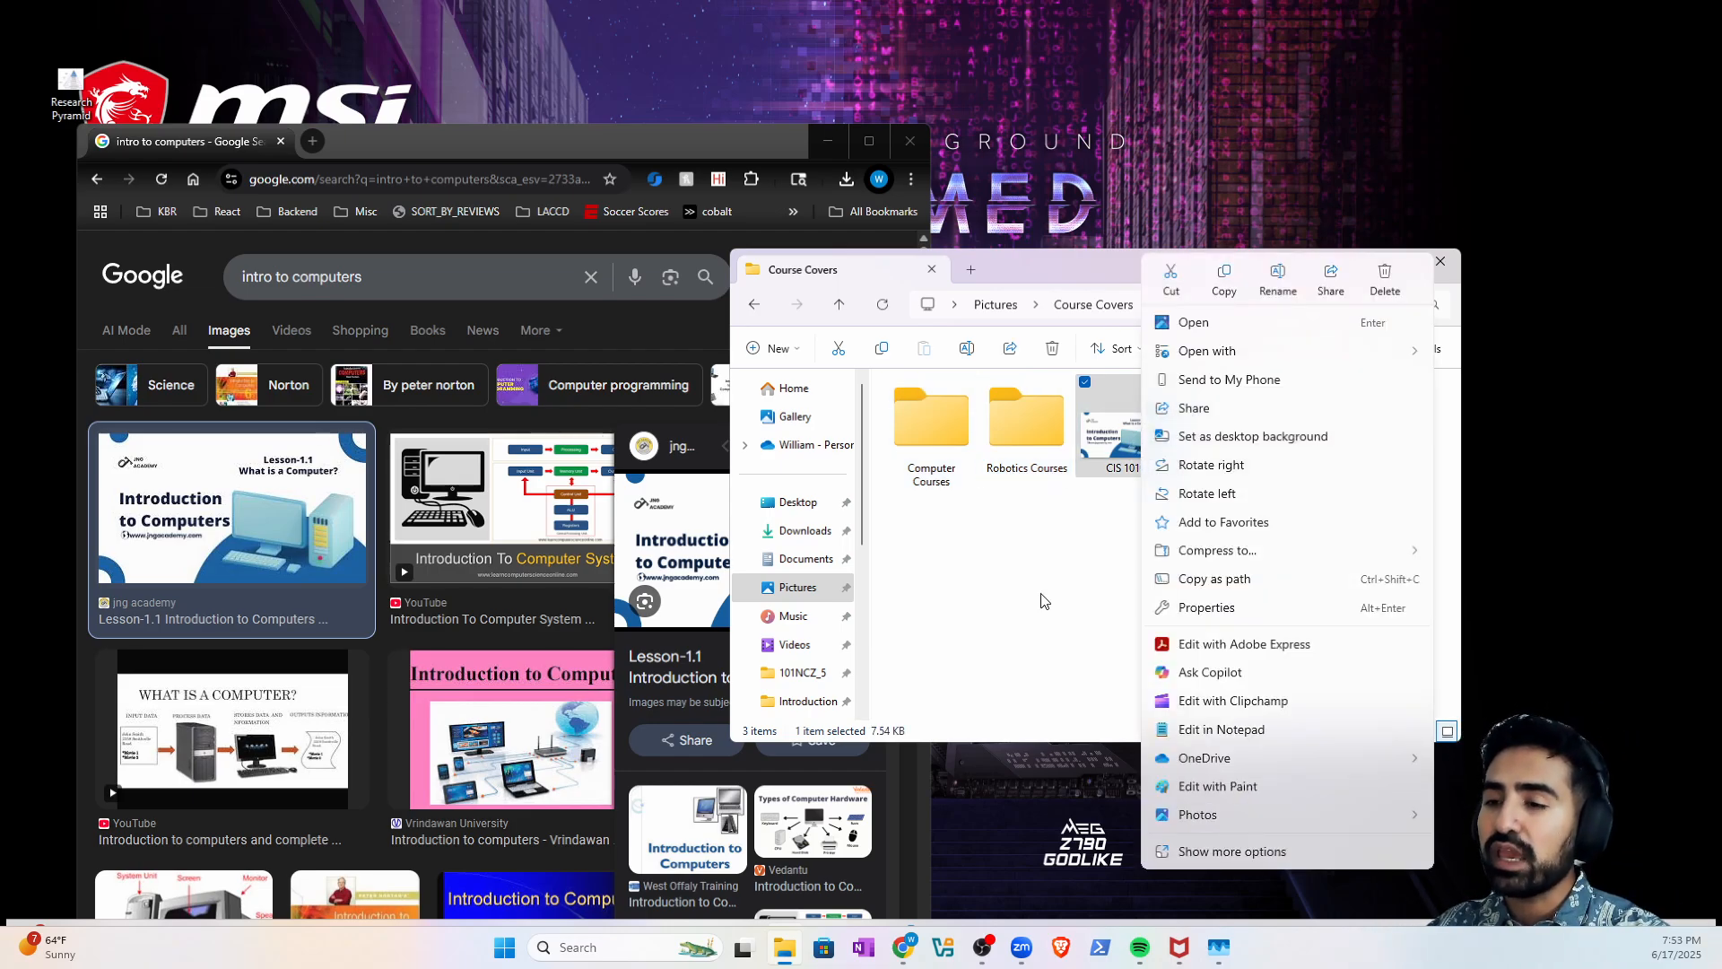
left_click_drag(1121, 426, 935, 434)
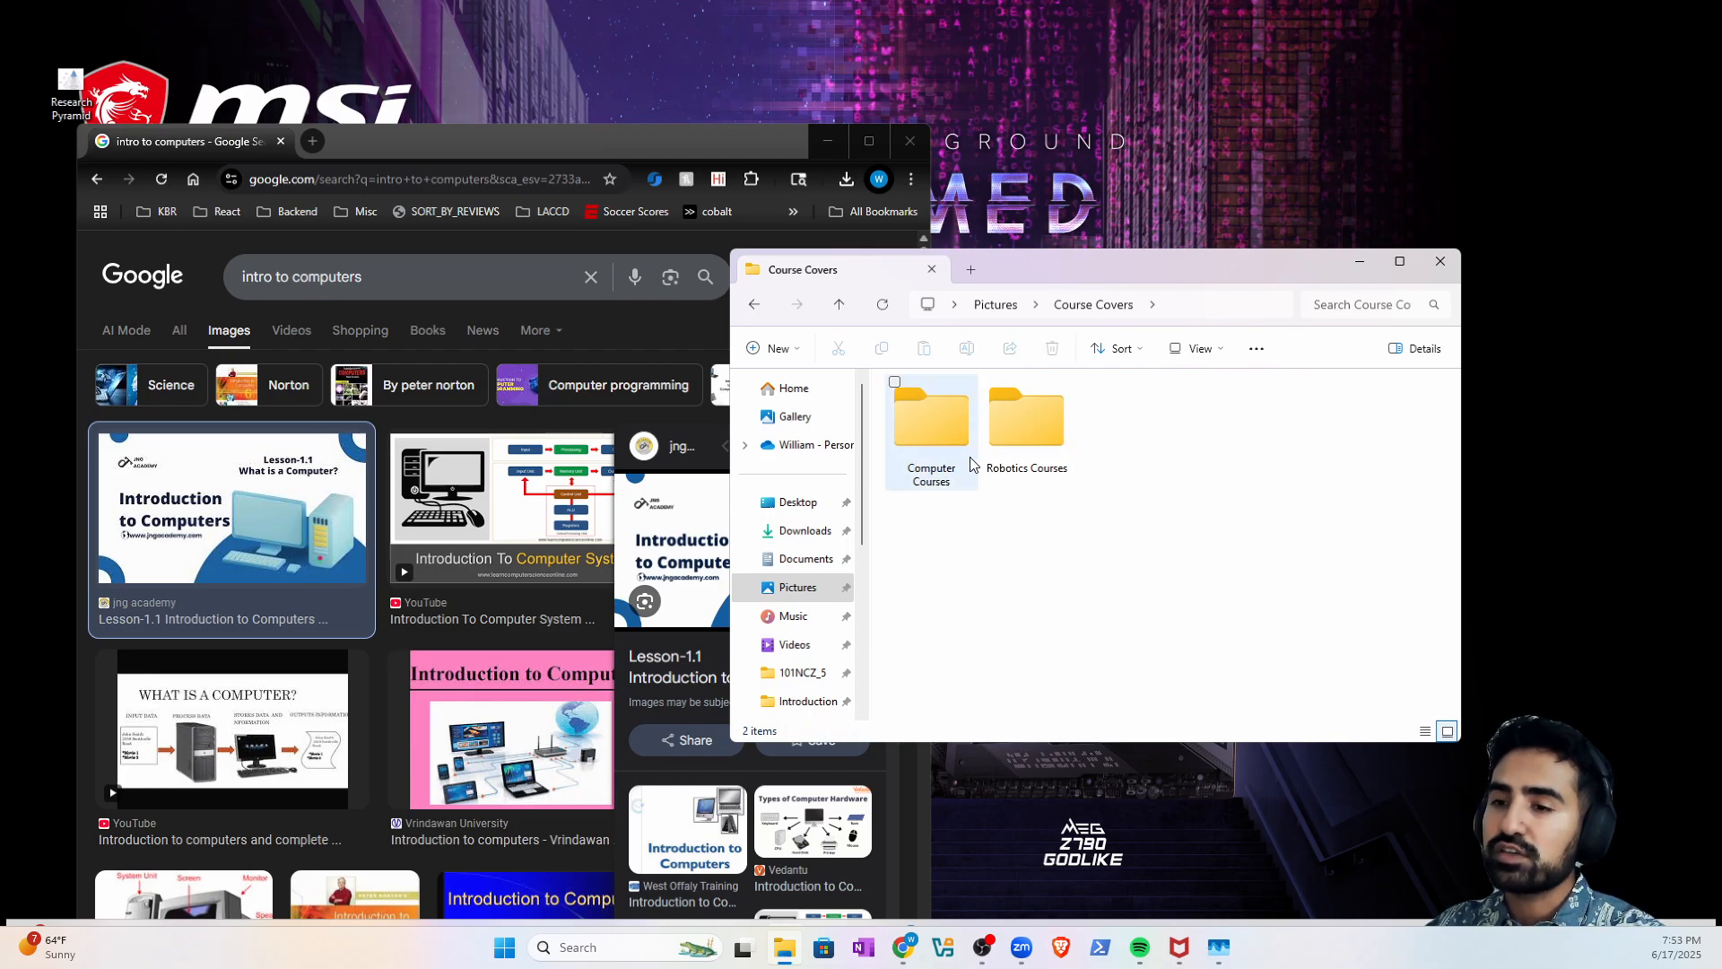
double_click(970, 461)
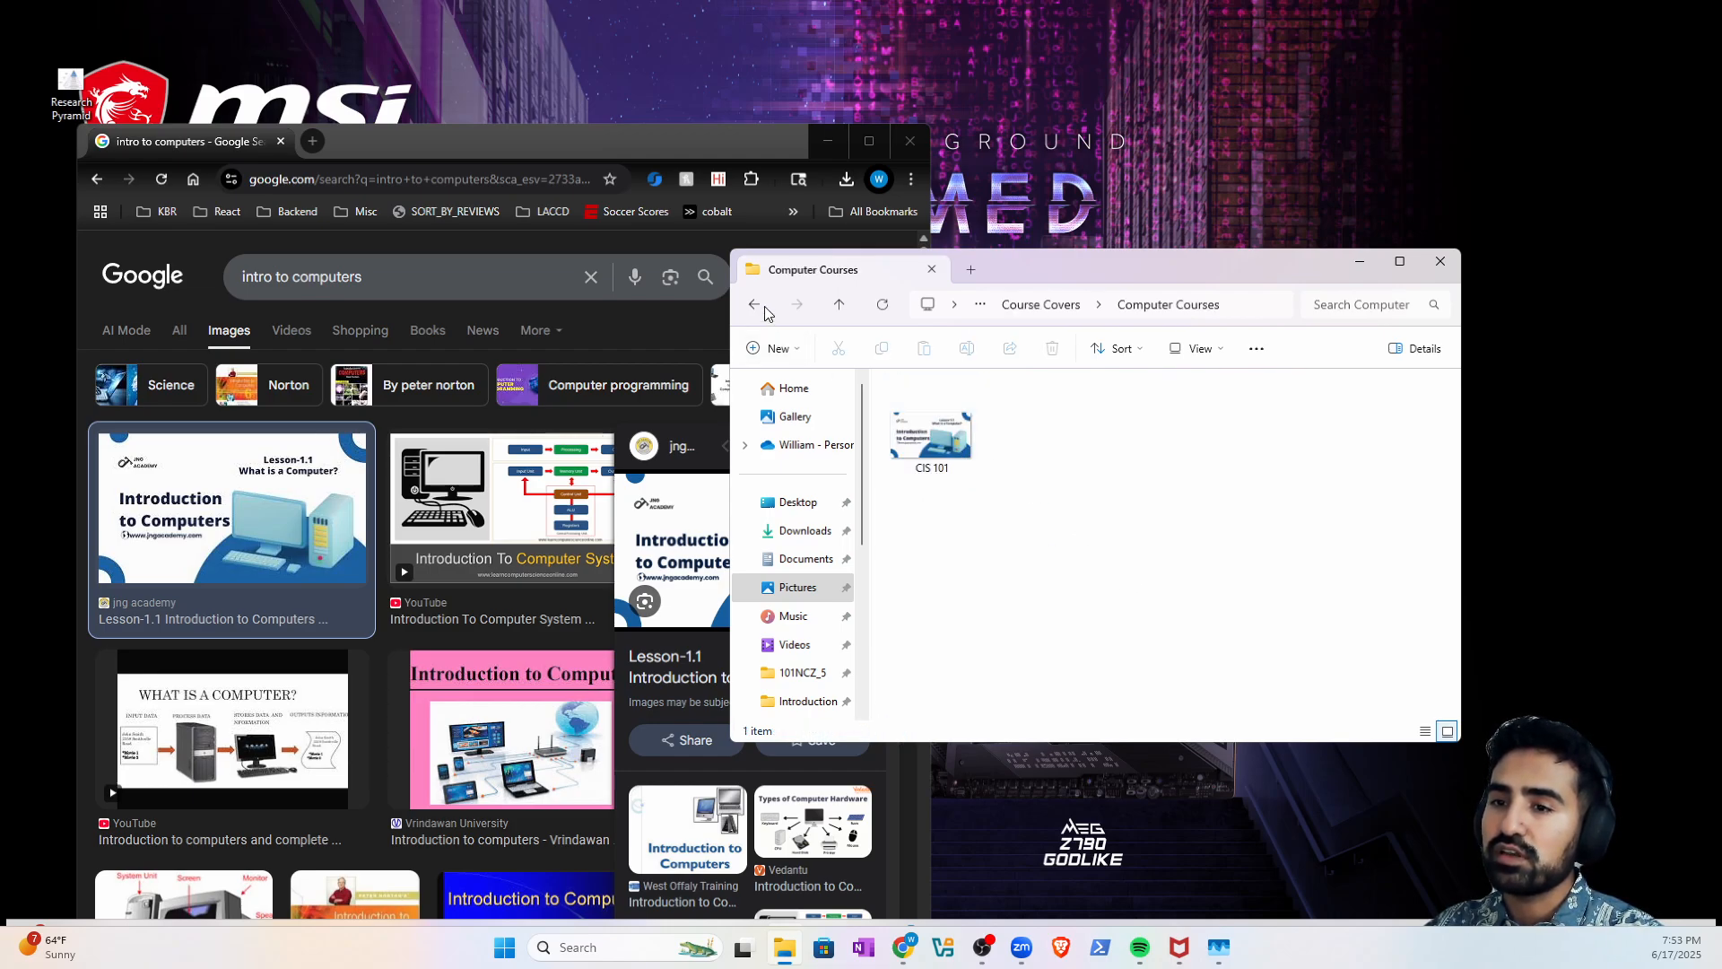
left_click(764, 308)
double_click(949, 462)
- Widen and reposition the Computer Courses window so its full folder path from Pictures is shown
left_click(949, 461)
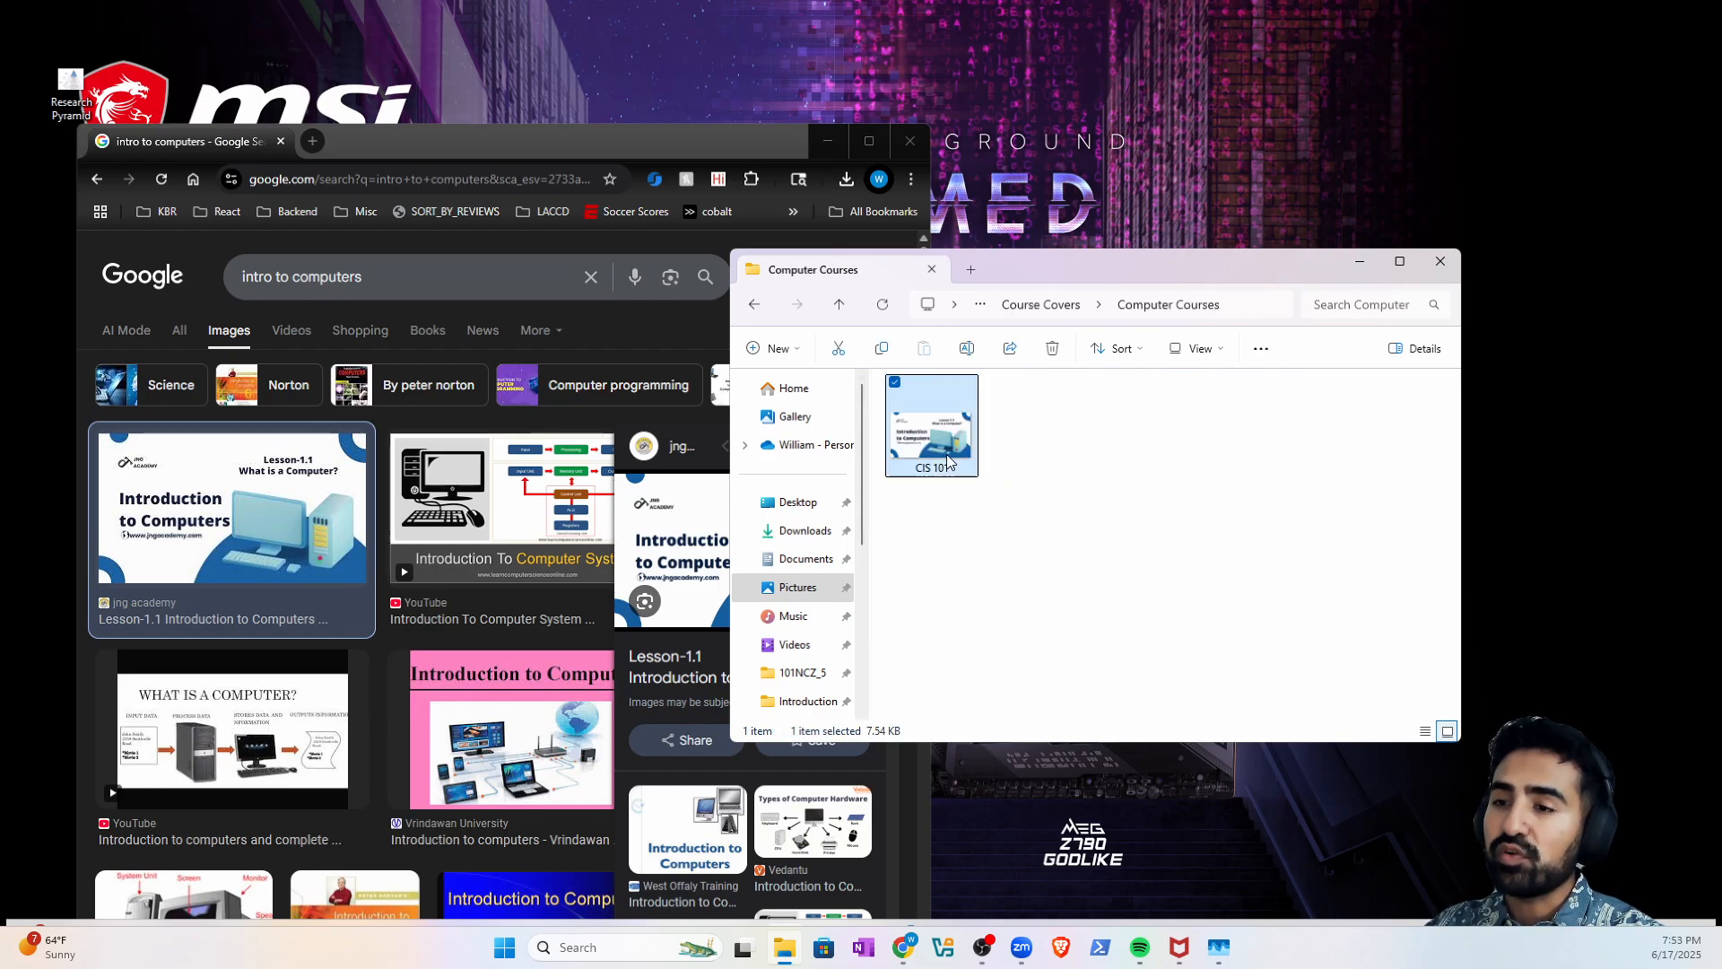
left_click_drag(949, 462, 1046, 441)
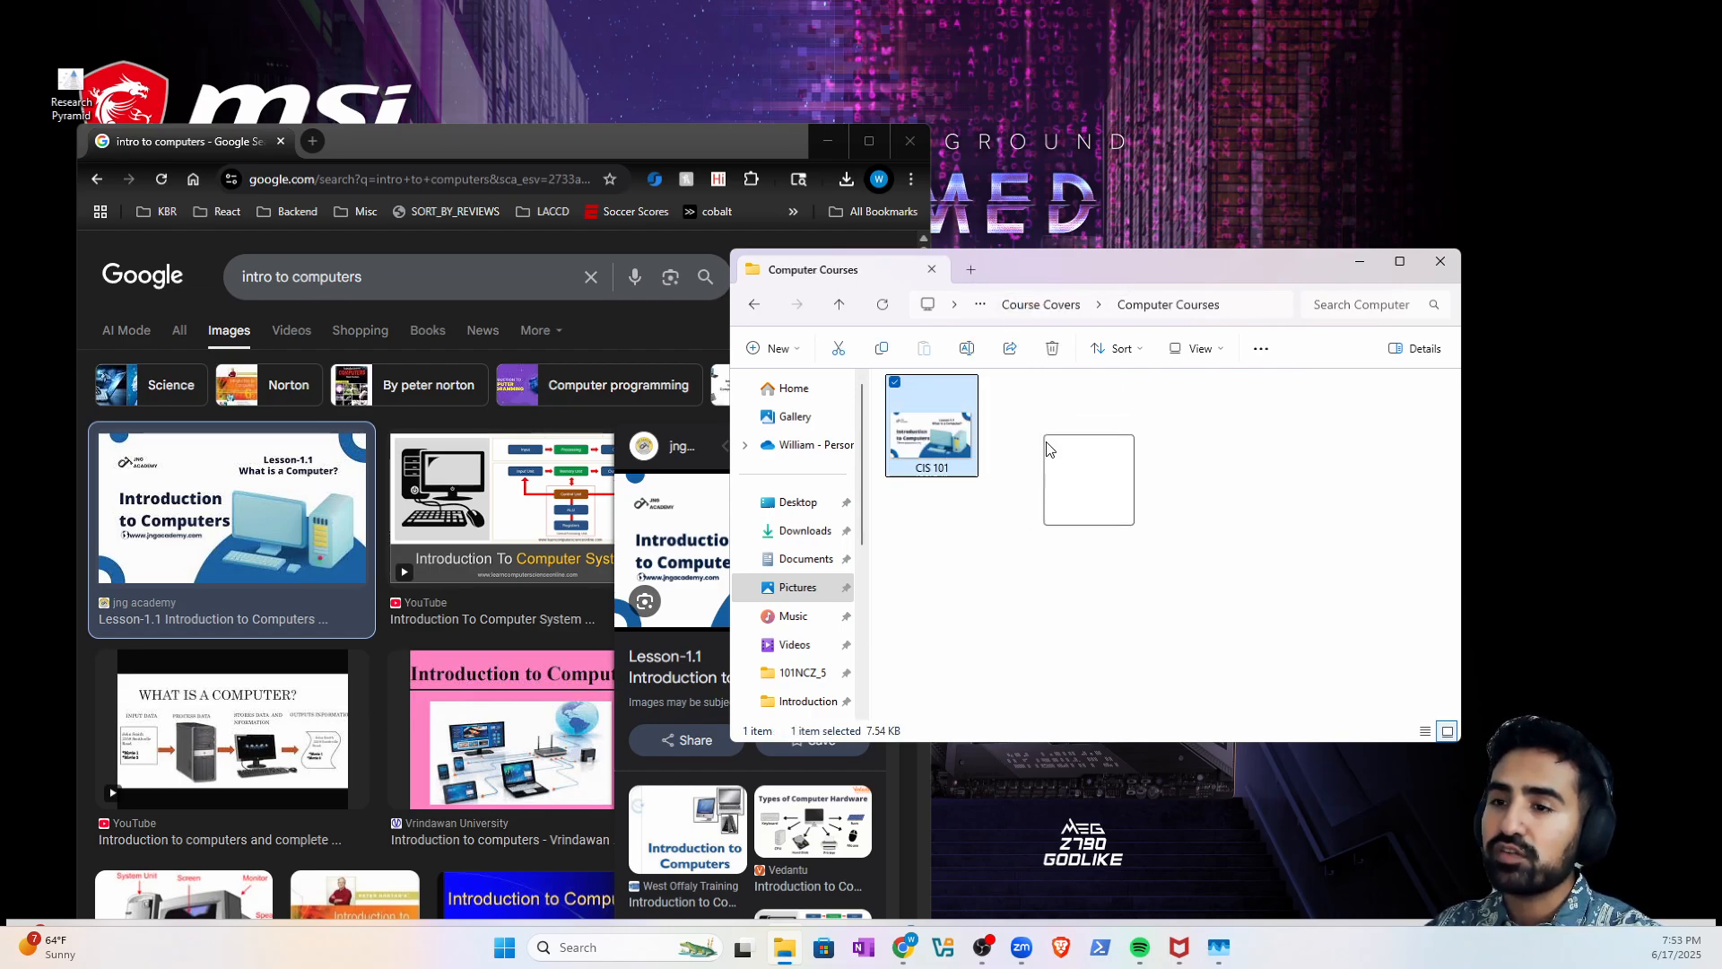
left_click(1401, 262)
double_click(497, 12)
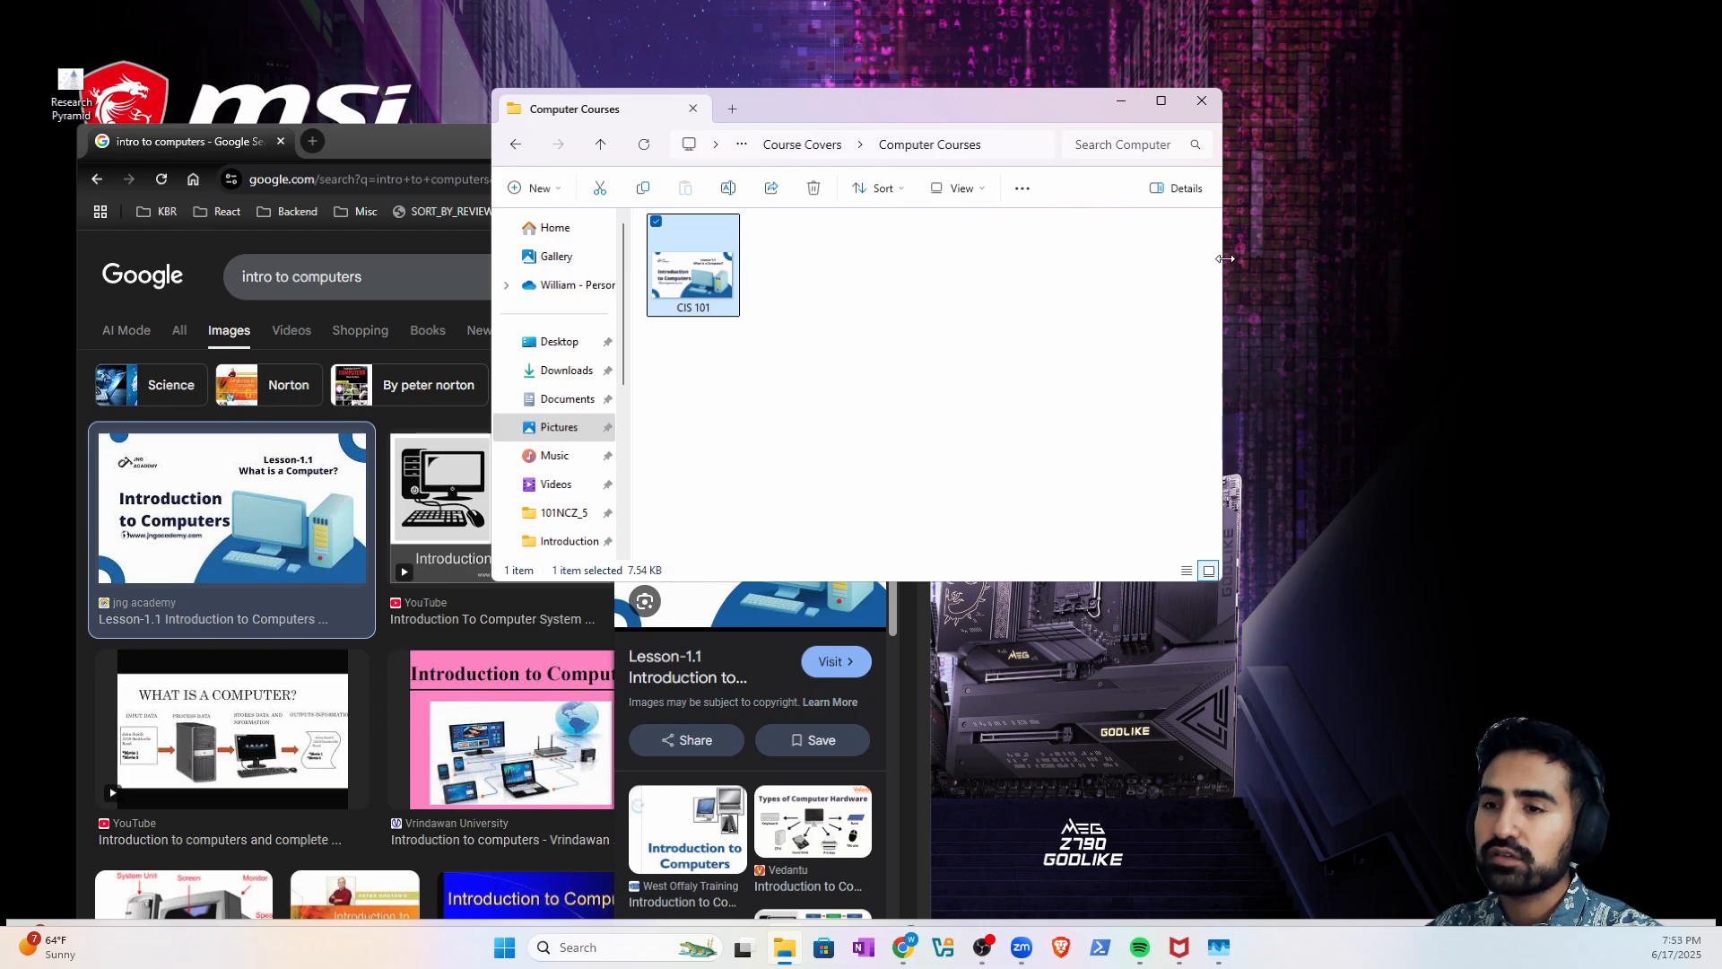
left_click_drag(1225, 259, 1676, 260)
left_click_drag(991, 115, 872, 150)
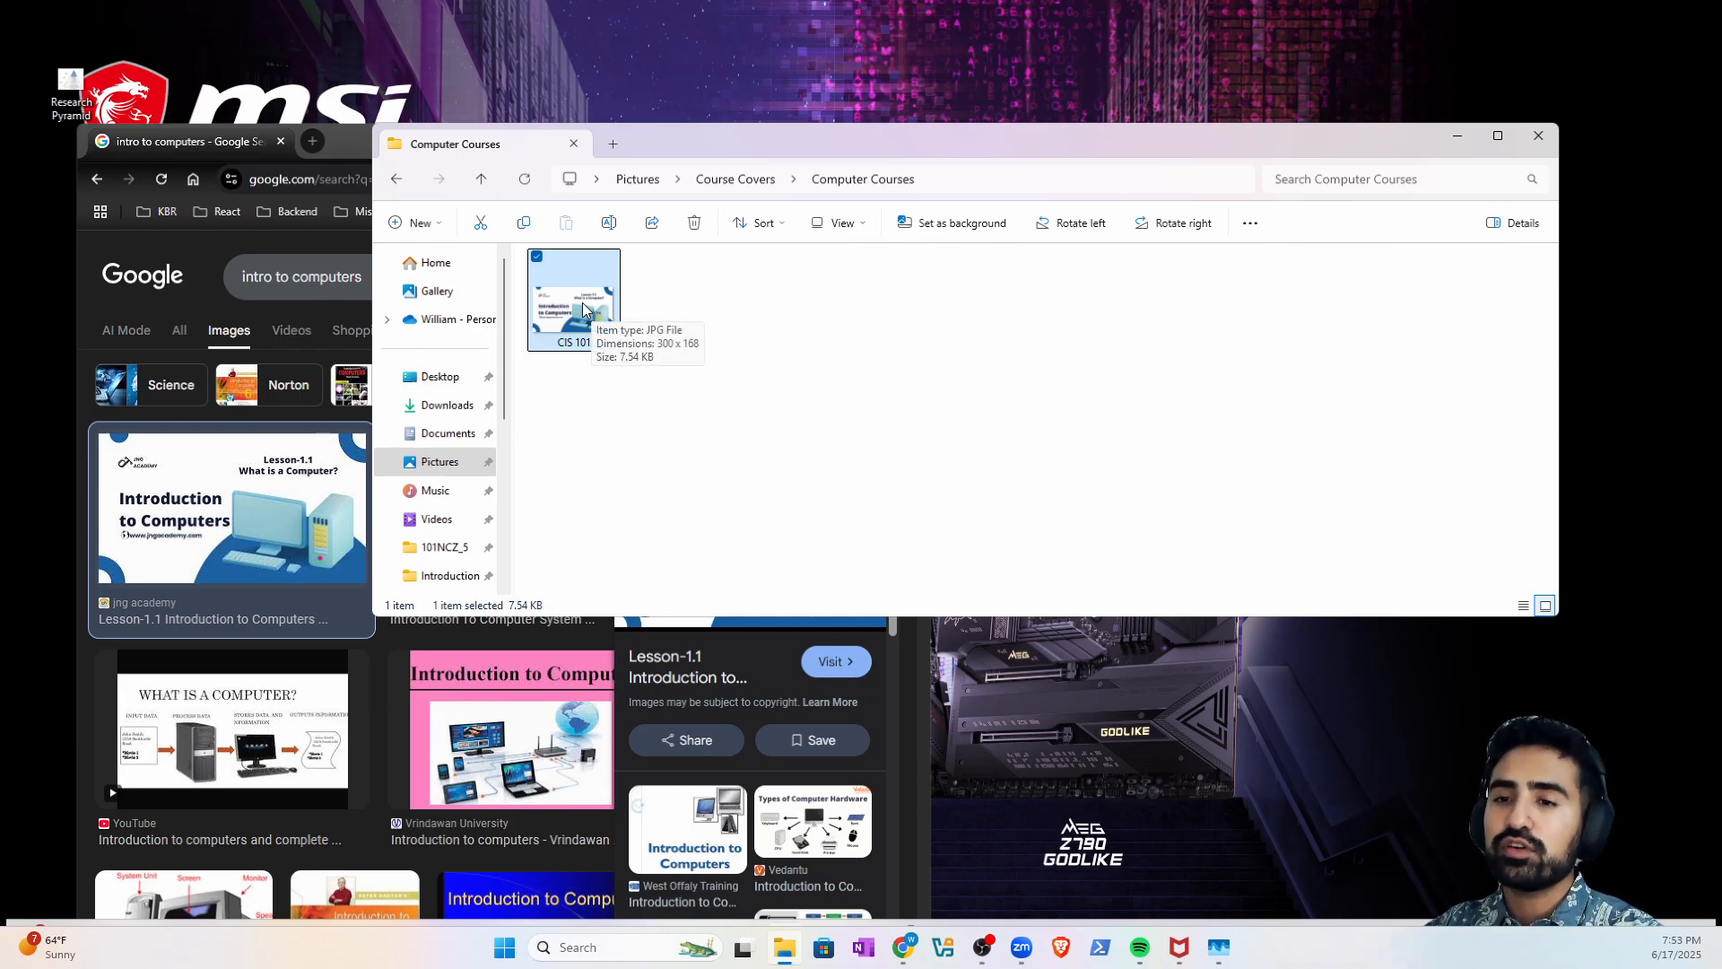
- Move the CIS 101 image from Computer Courses up to the Pictures folder through the folder path and open Pictures
left_click_drag(592, 312, 637, 180)
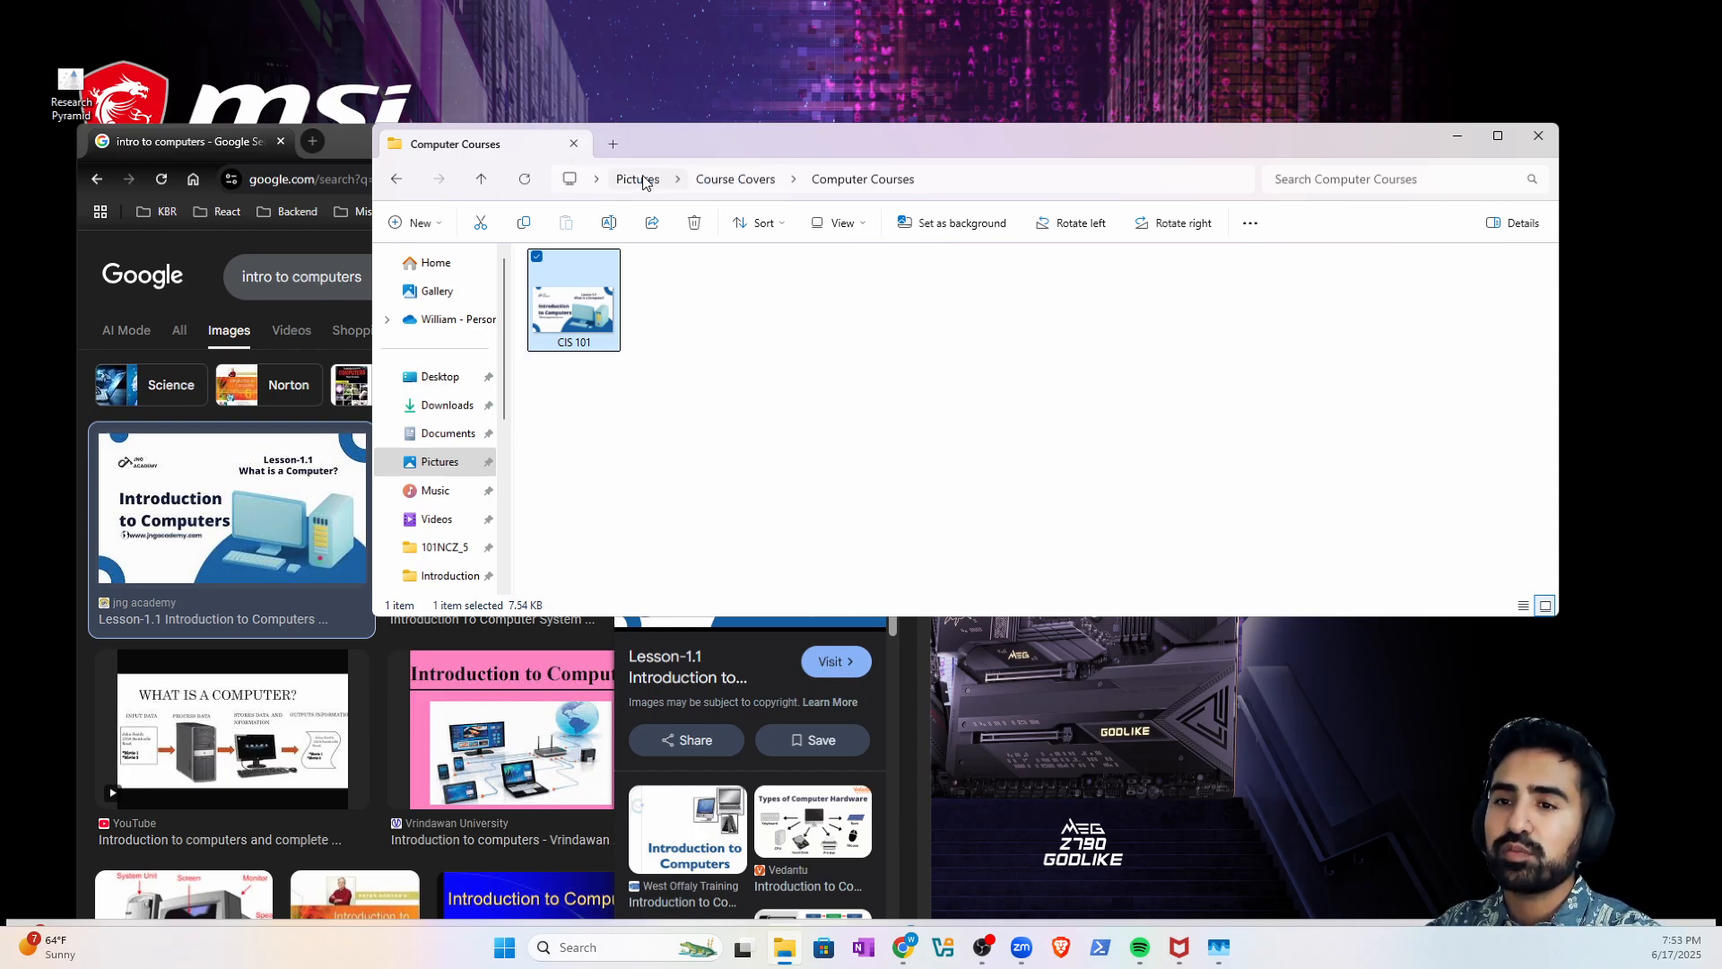
left_click(638, 179)
left_click(1395, 310)
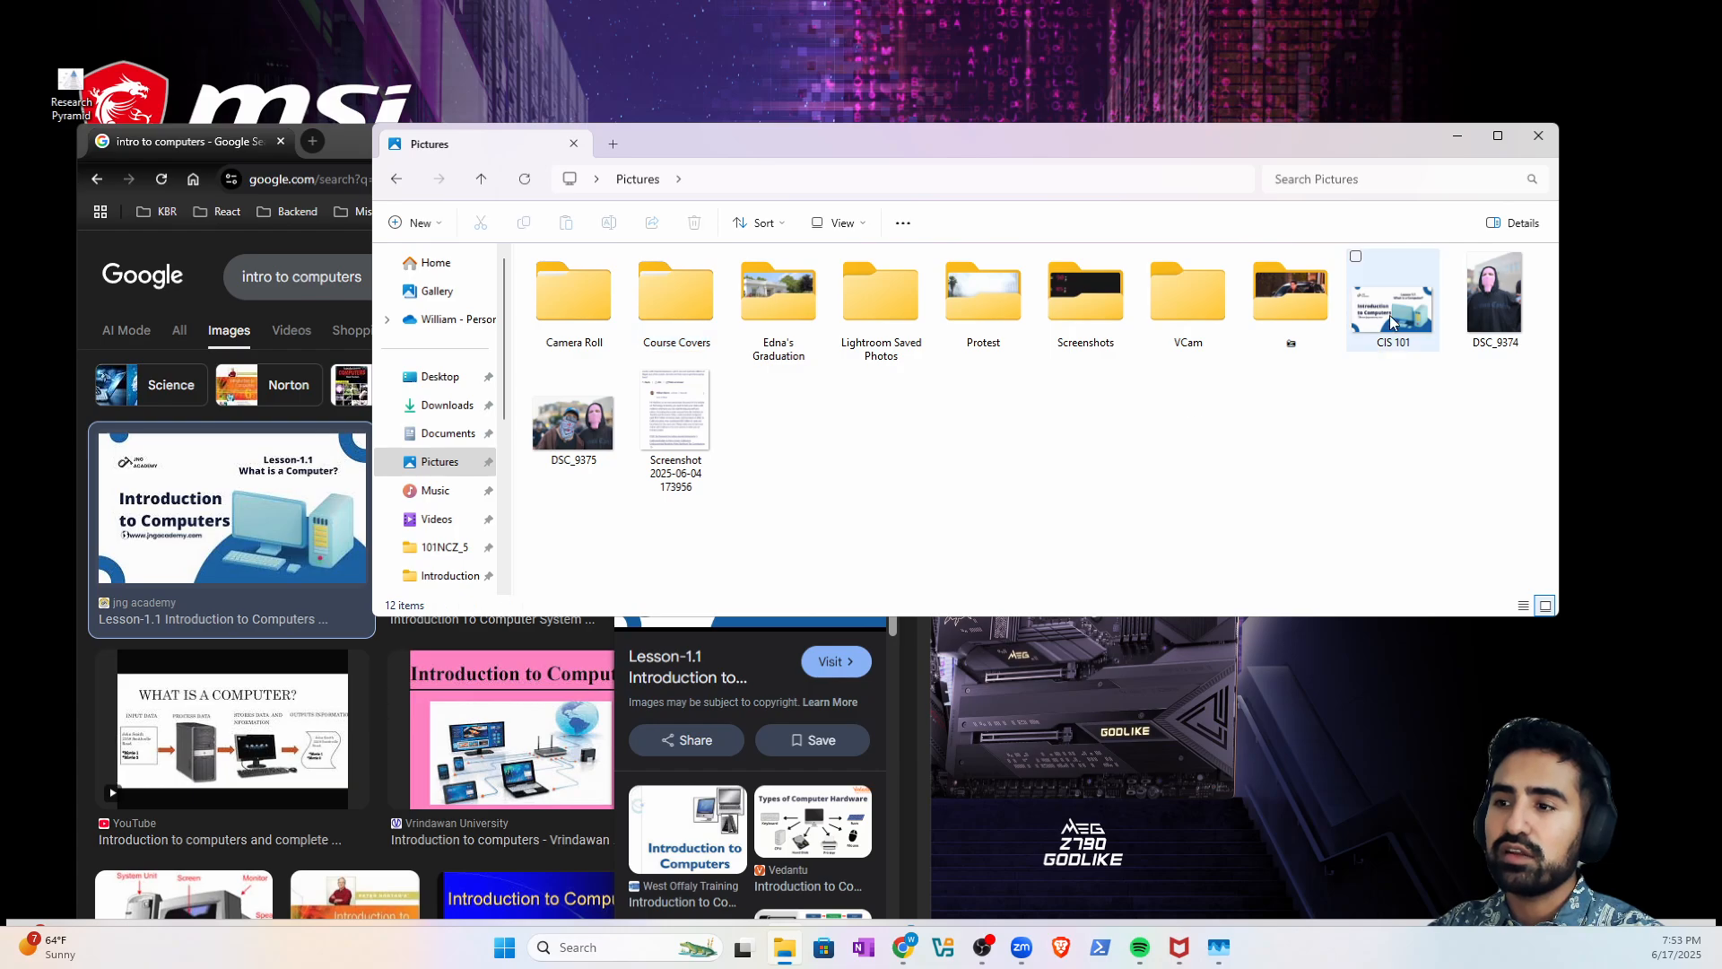
- Move the CIS 101 image from Pictures into Course Covers, then into its Computer Courses subfolder, and return to Pictures
left_click_drag(1404, 311, 667, 296)
double_click(696, 298)
left_click_drag(777, 309, 563, 309)
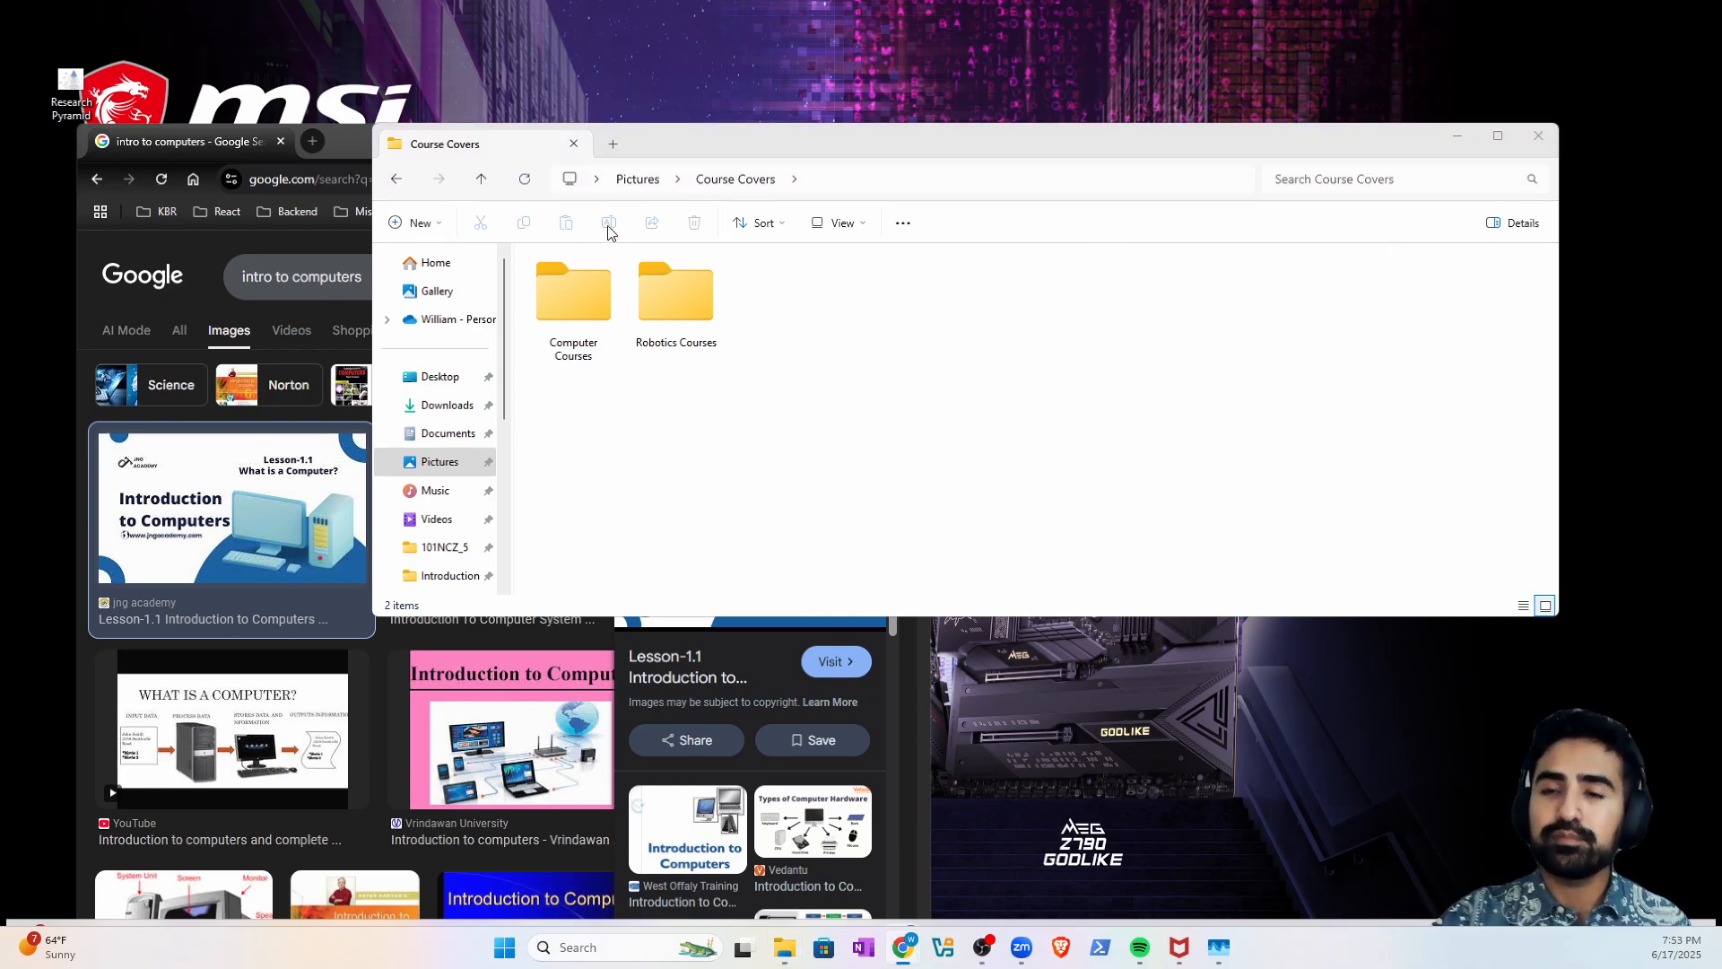
left_click(642, 182)
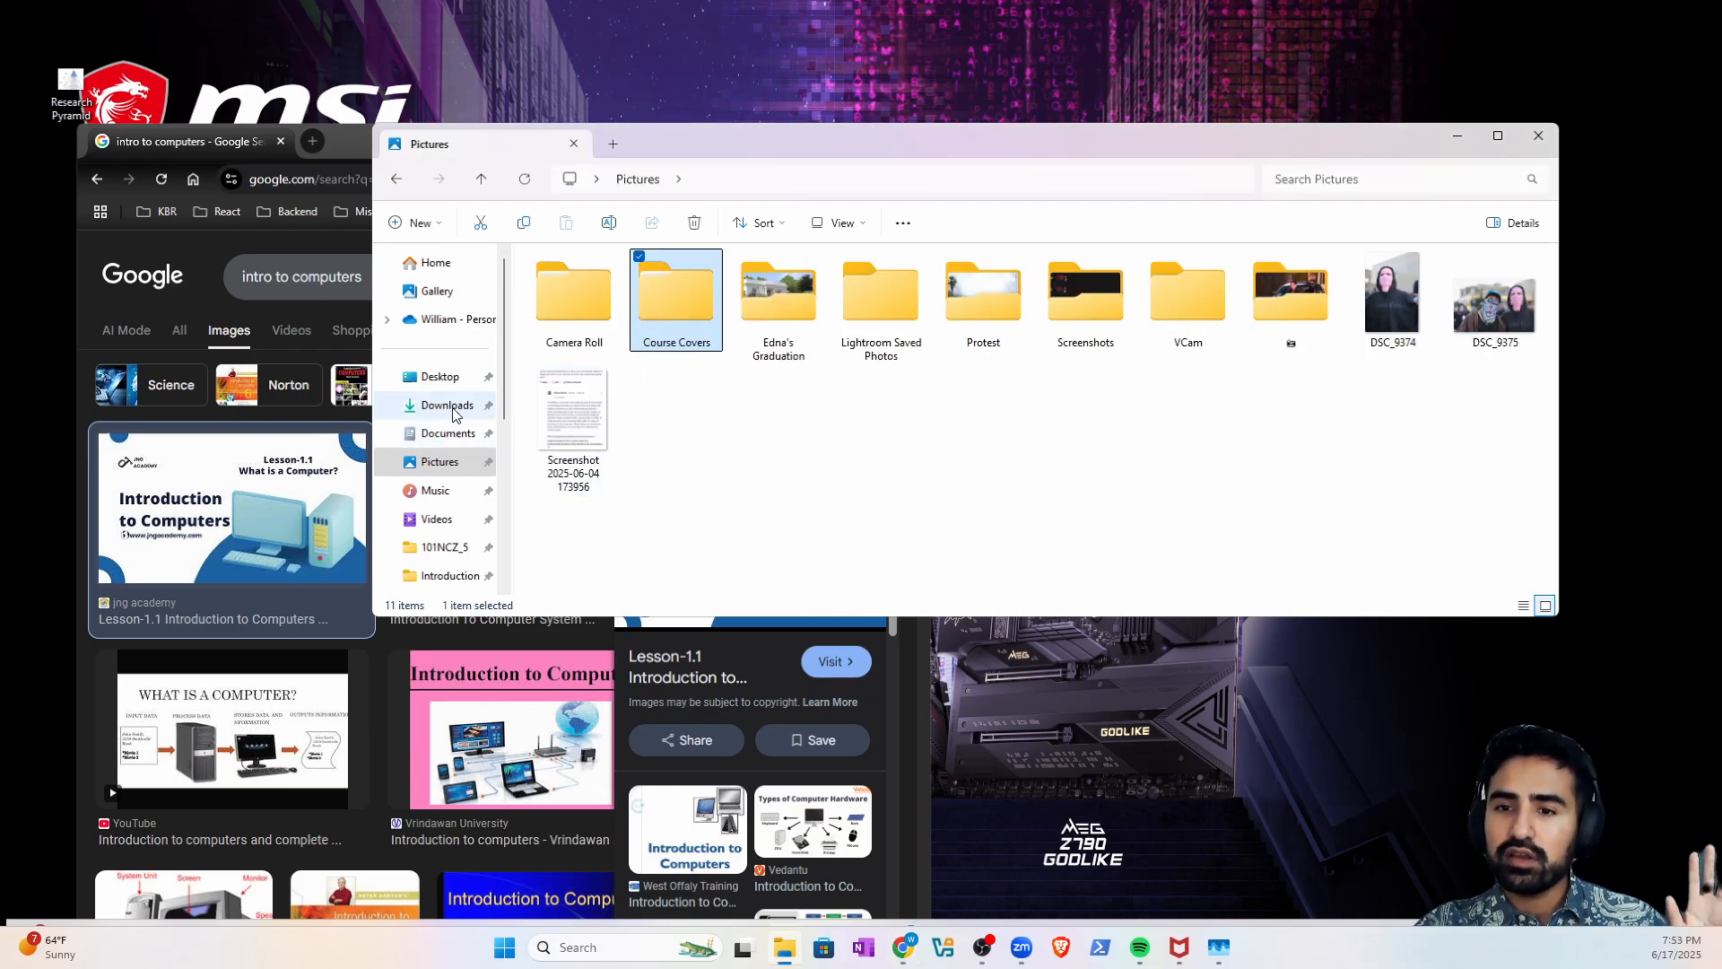
- Check the Documents folder, return to Pictures, and delete the Course Covers folder
left_click(455, 434)
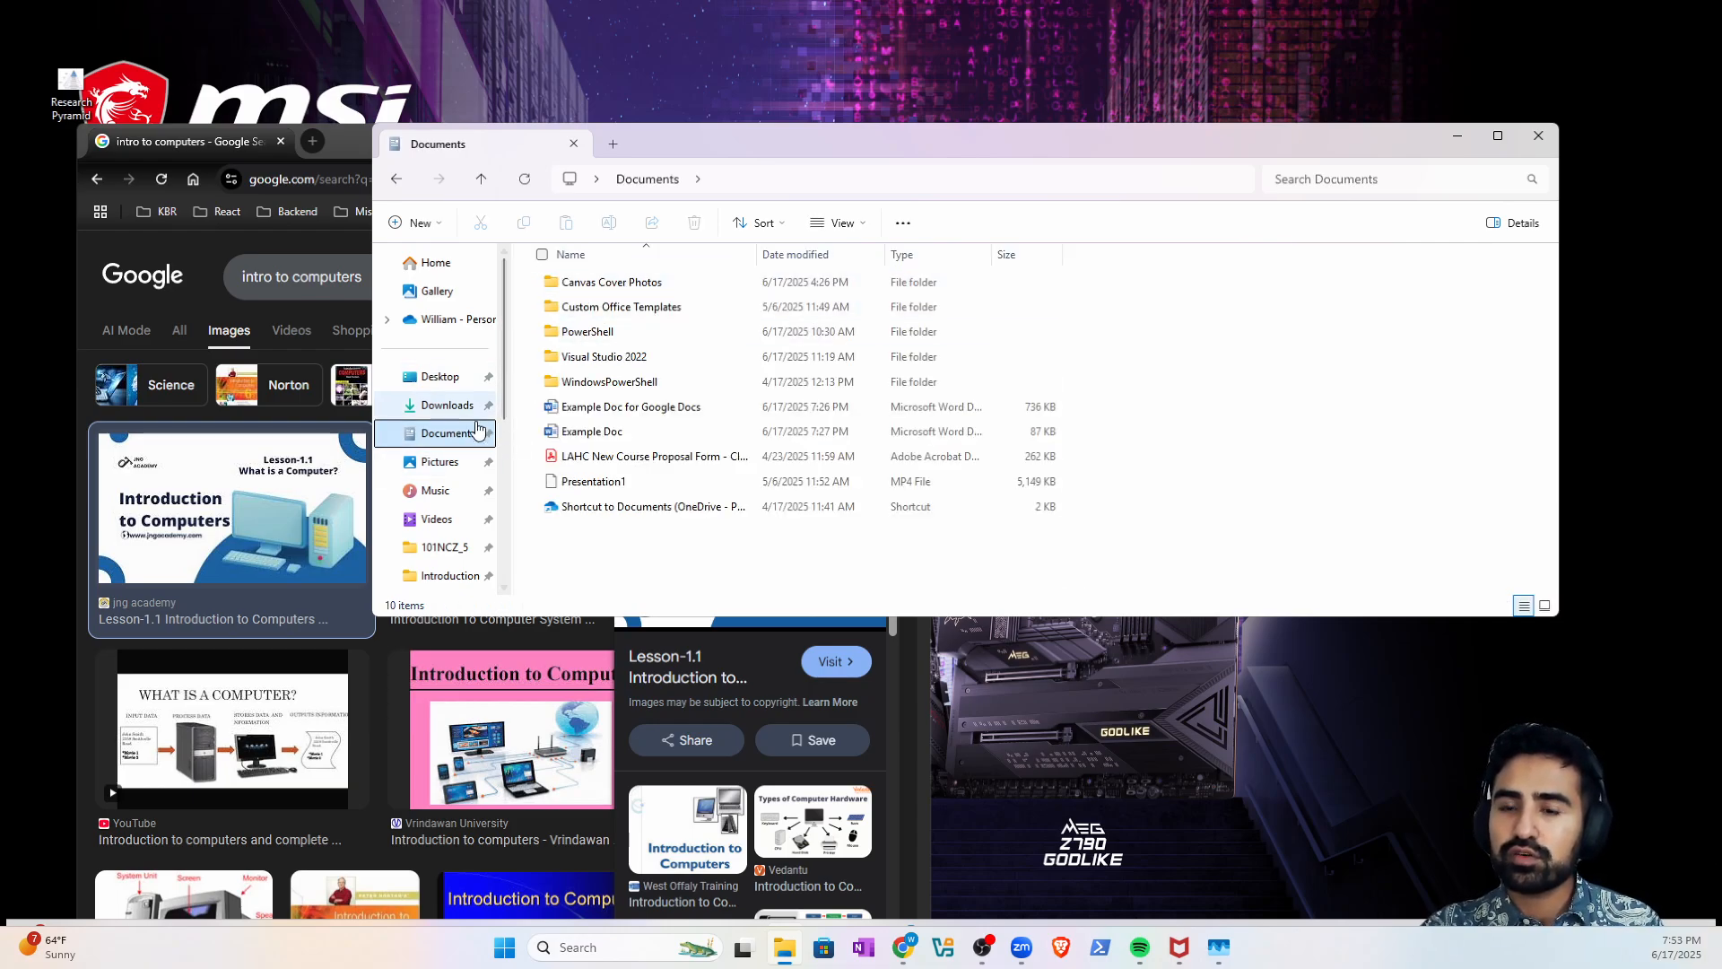
left_click(449, 470)
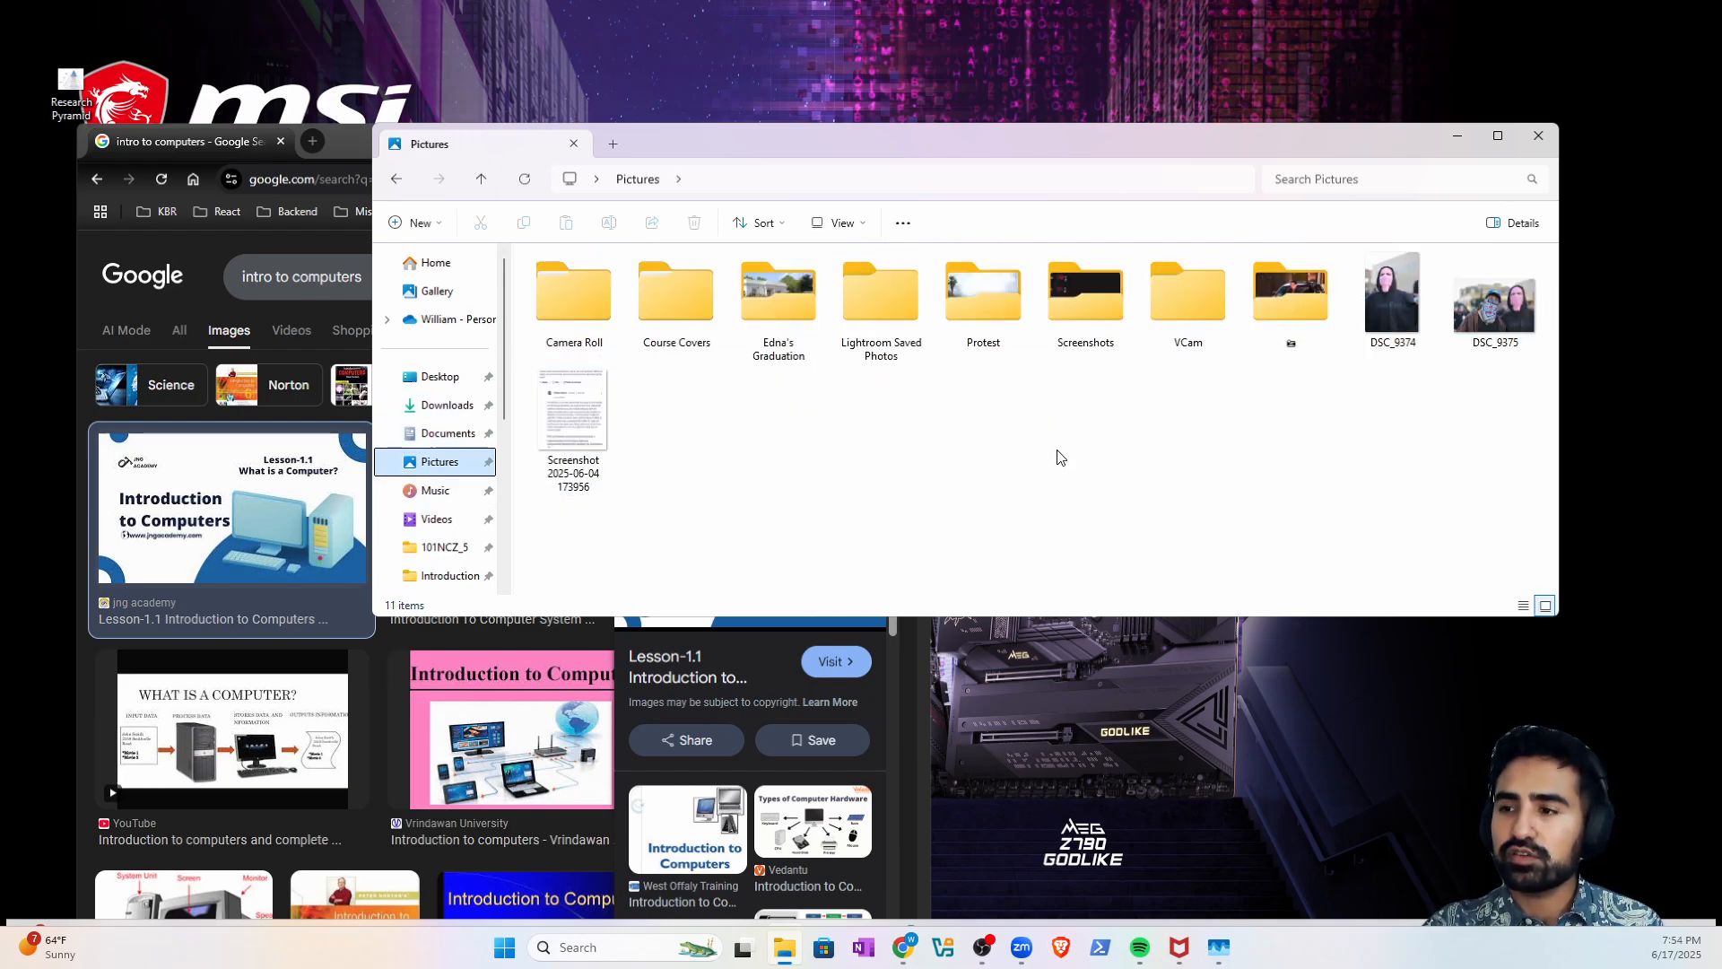
left_click(684, 309)
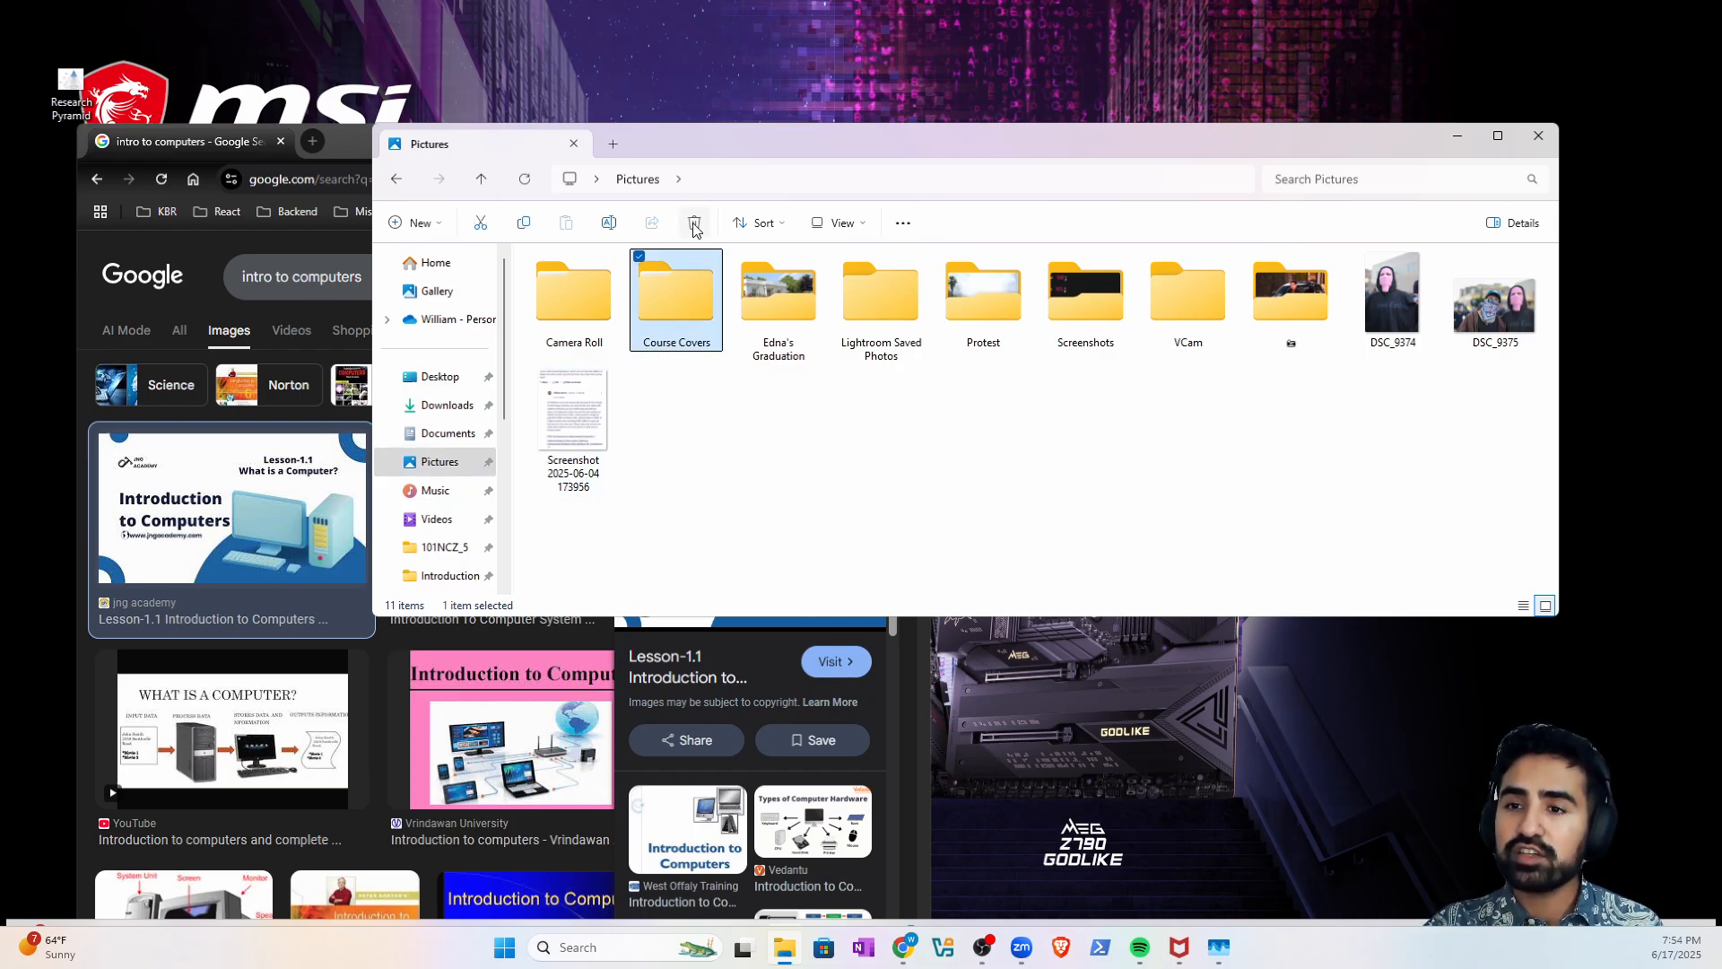
right_click(689, 316)
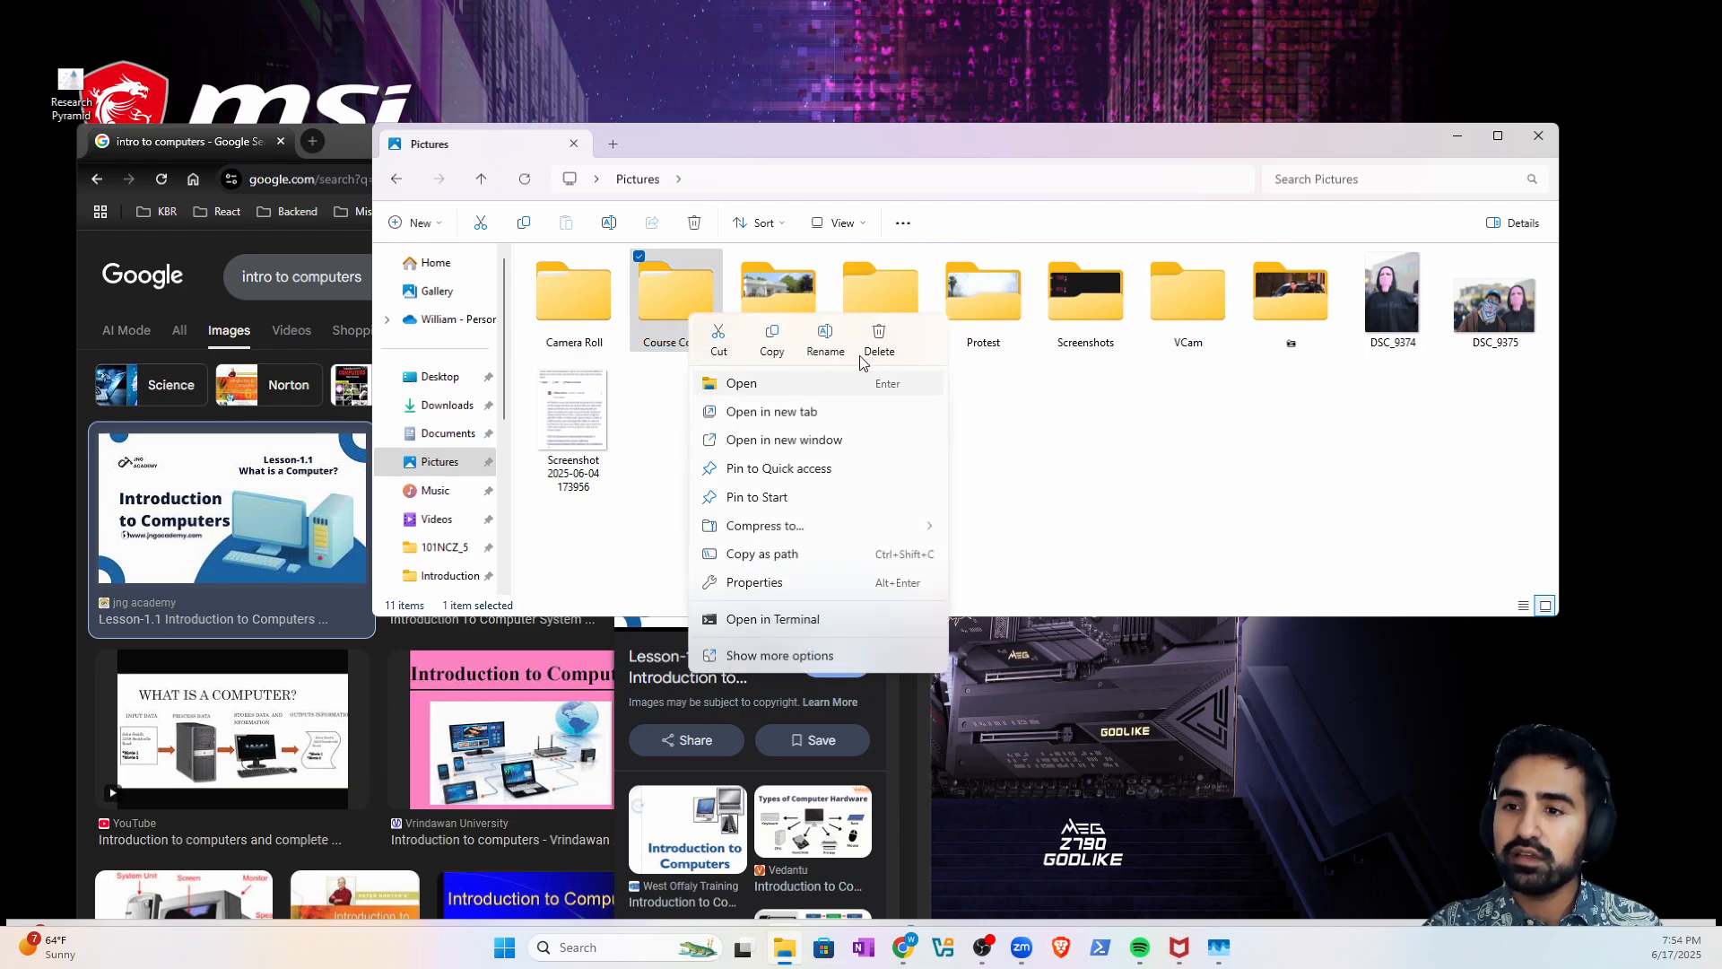
left_click(785, 653)
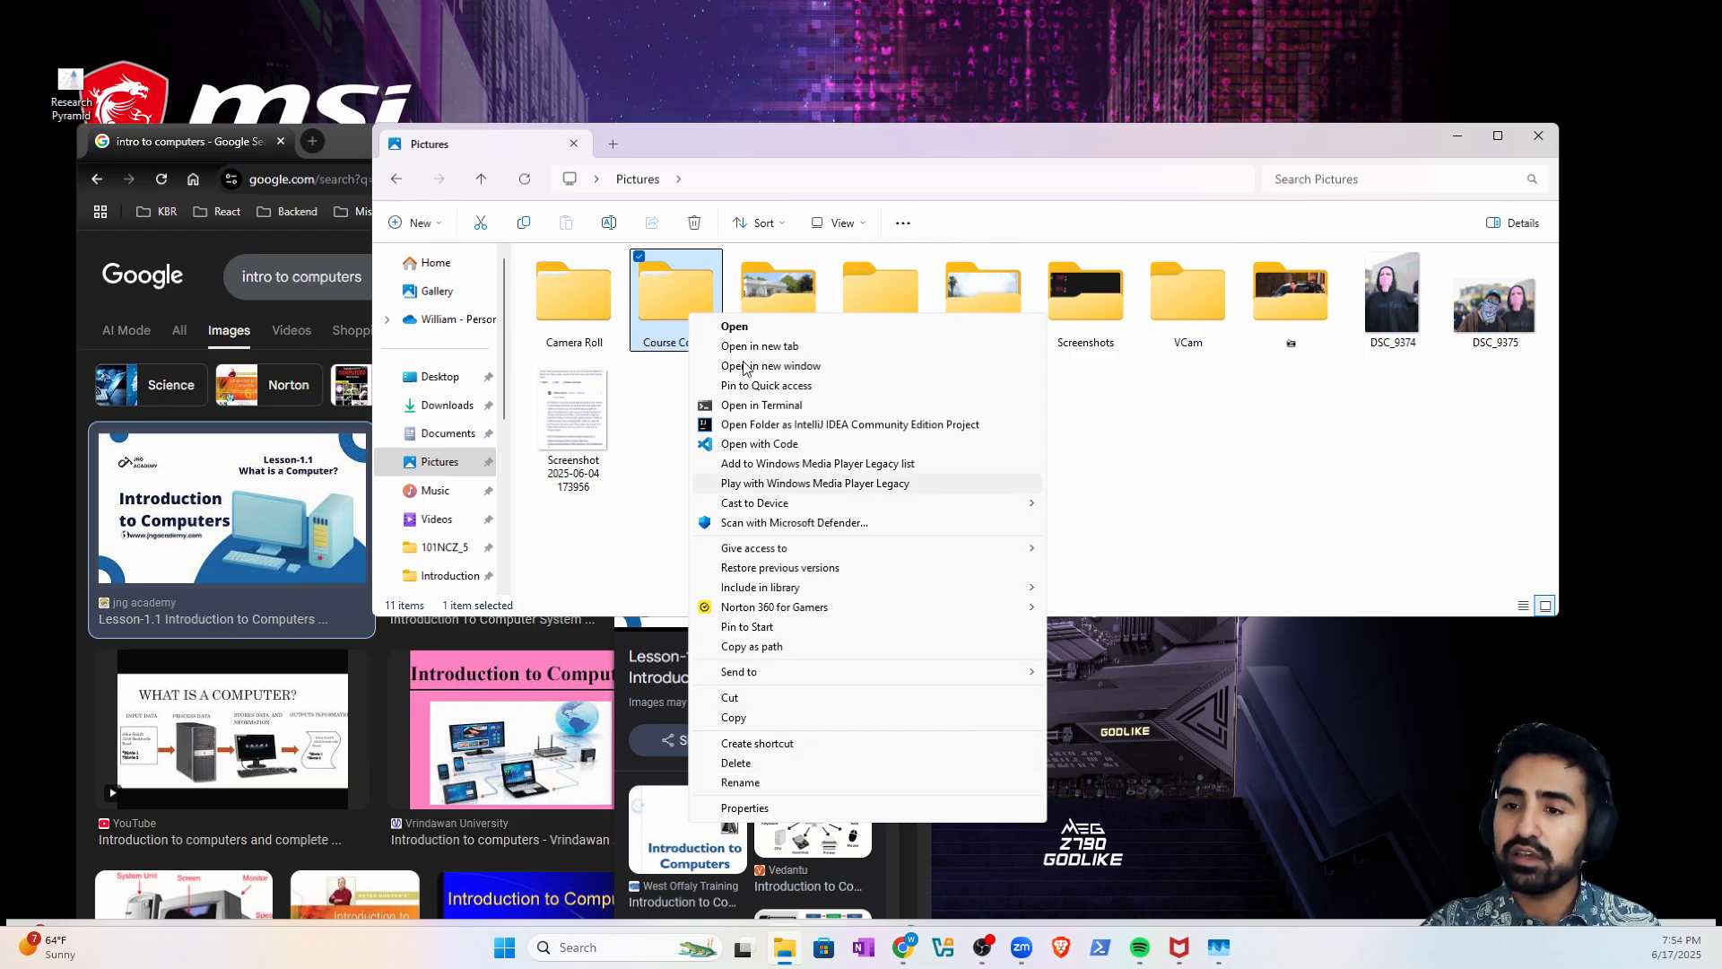
left_click(691, 285)
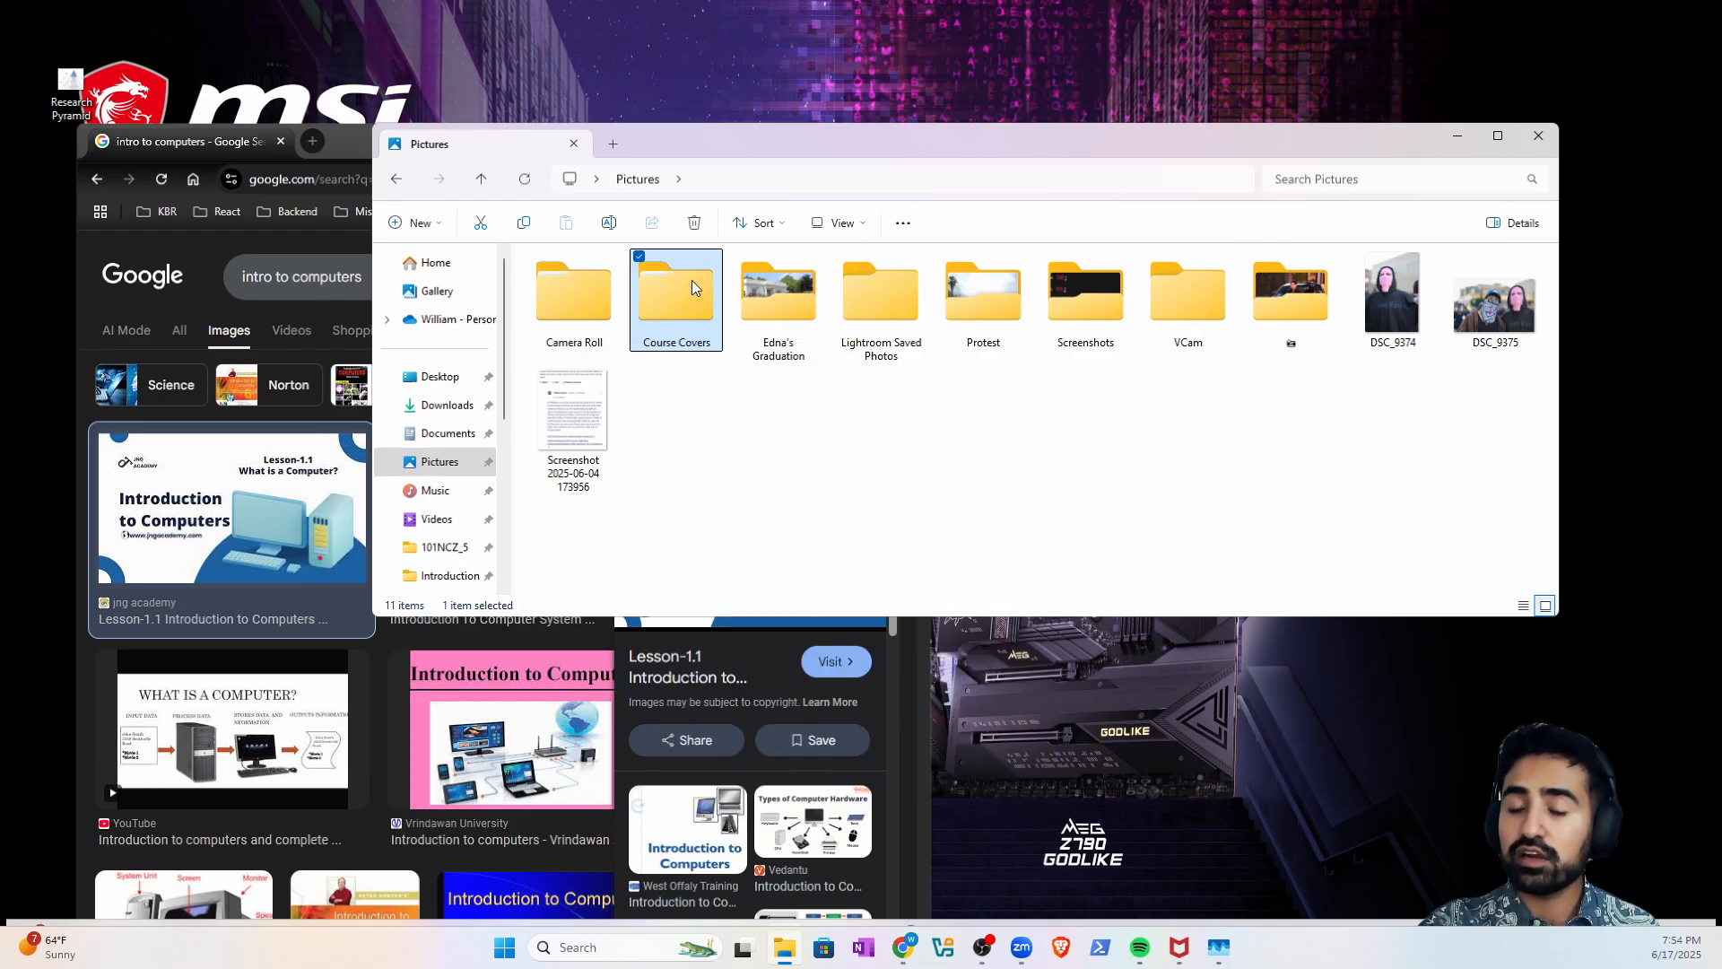
key("Delete")
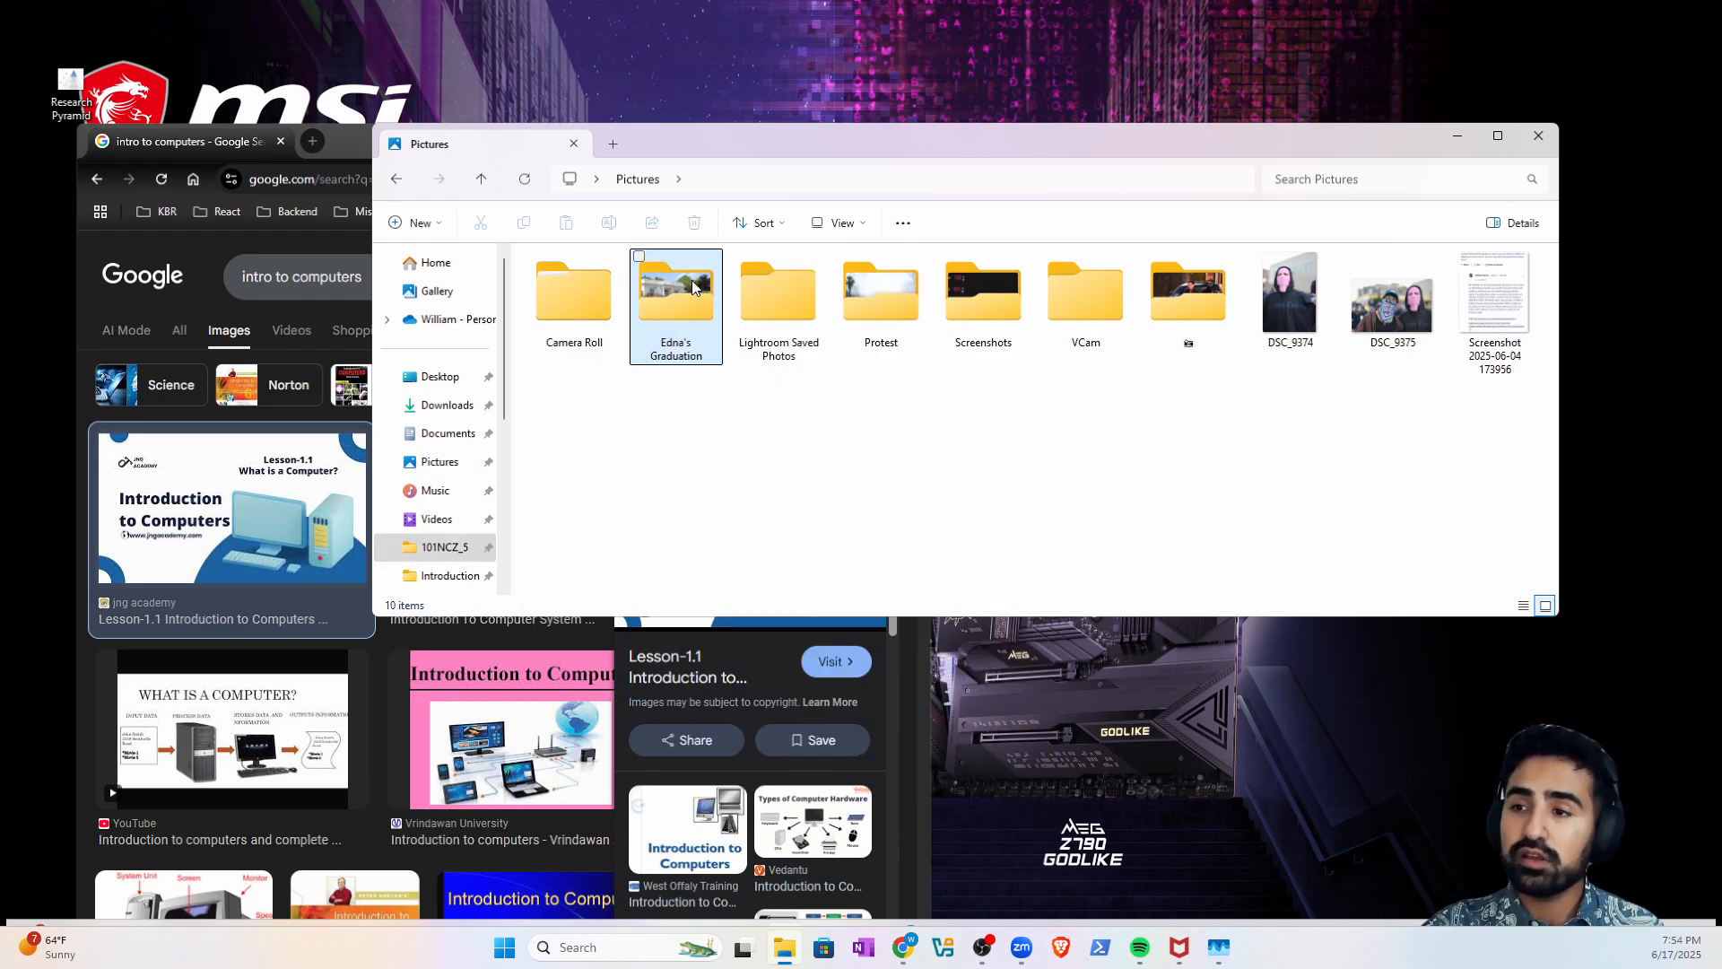
- Minimize the open windows, open the Recycle Bin, and view the restore option for the deleted Course Covers folder
left_click(1458, 135)
left_click(827, 146)
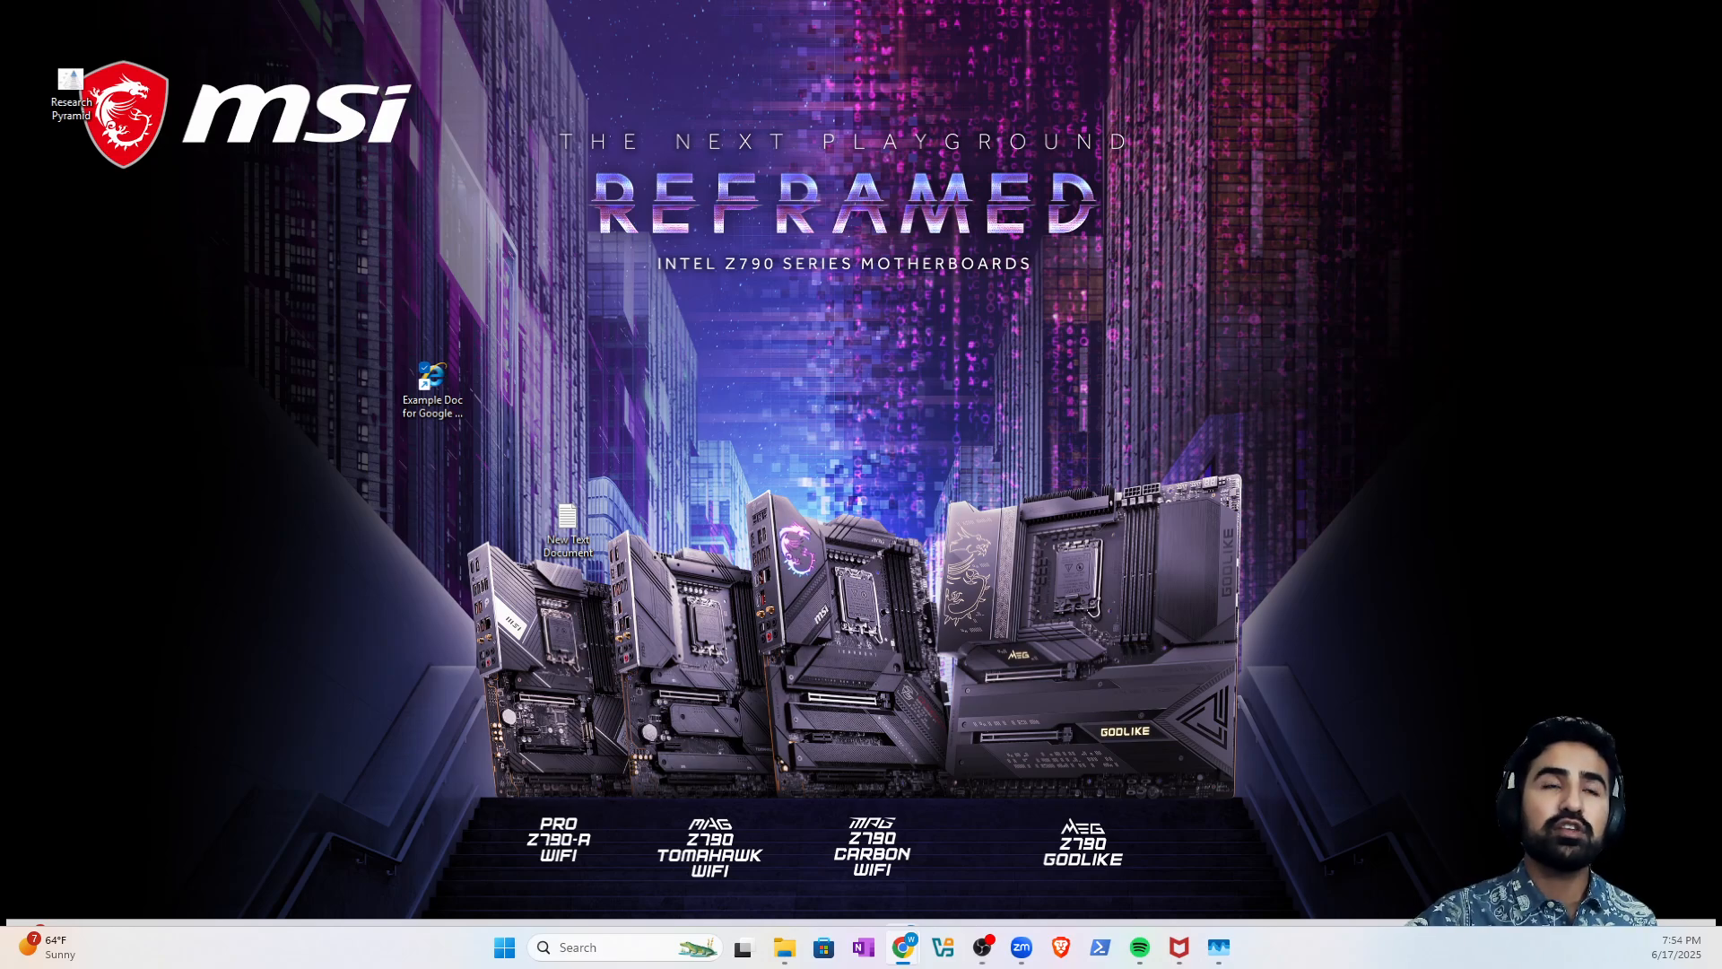
left_click(215, 377)
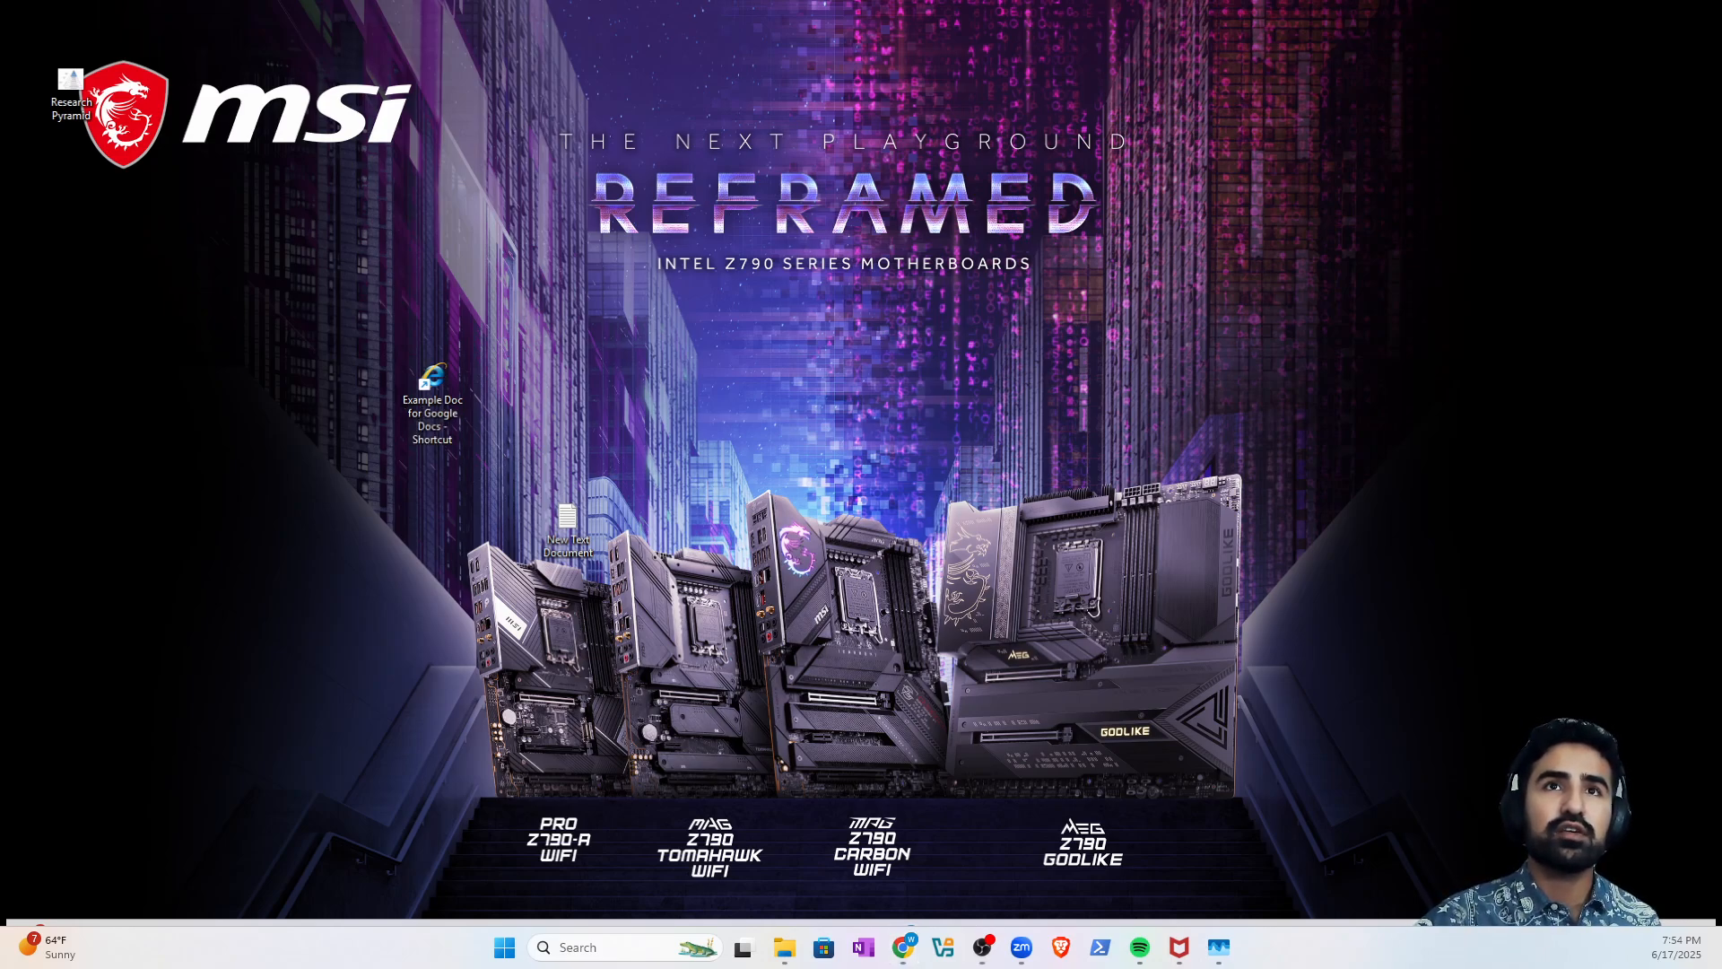
left_click(1538, 583)
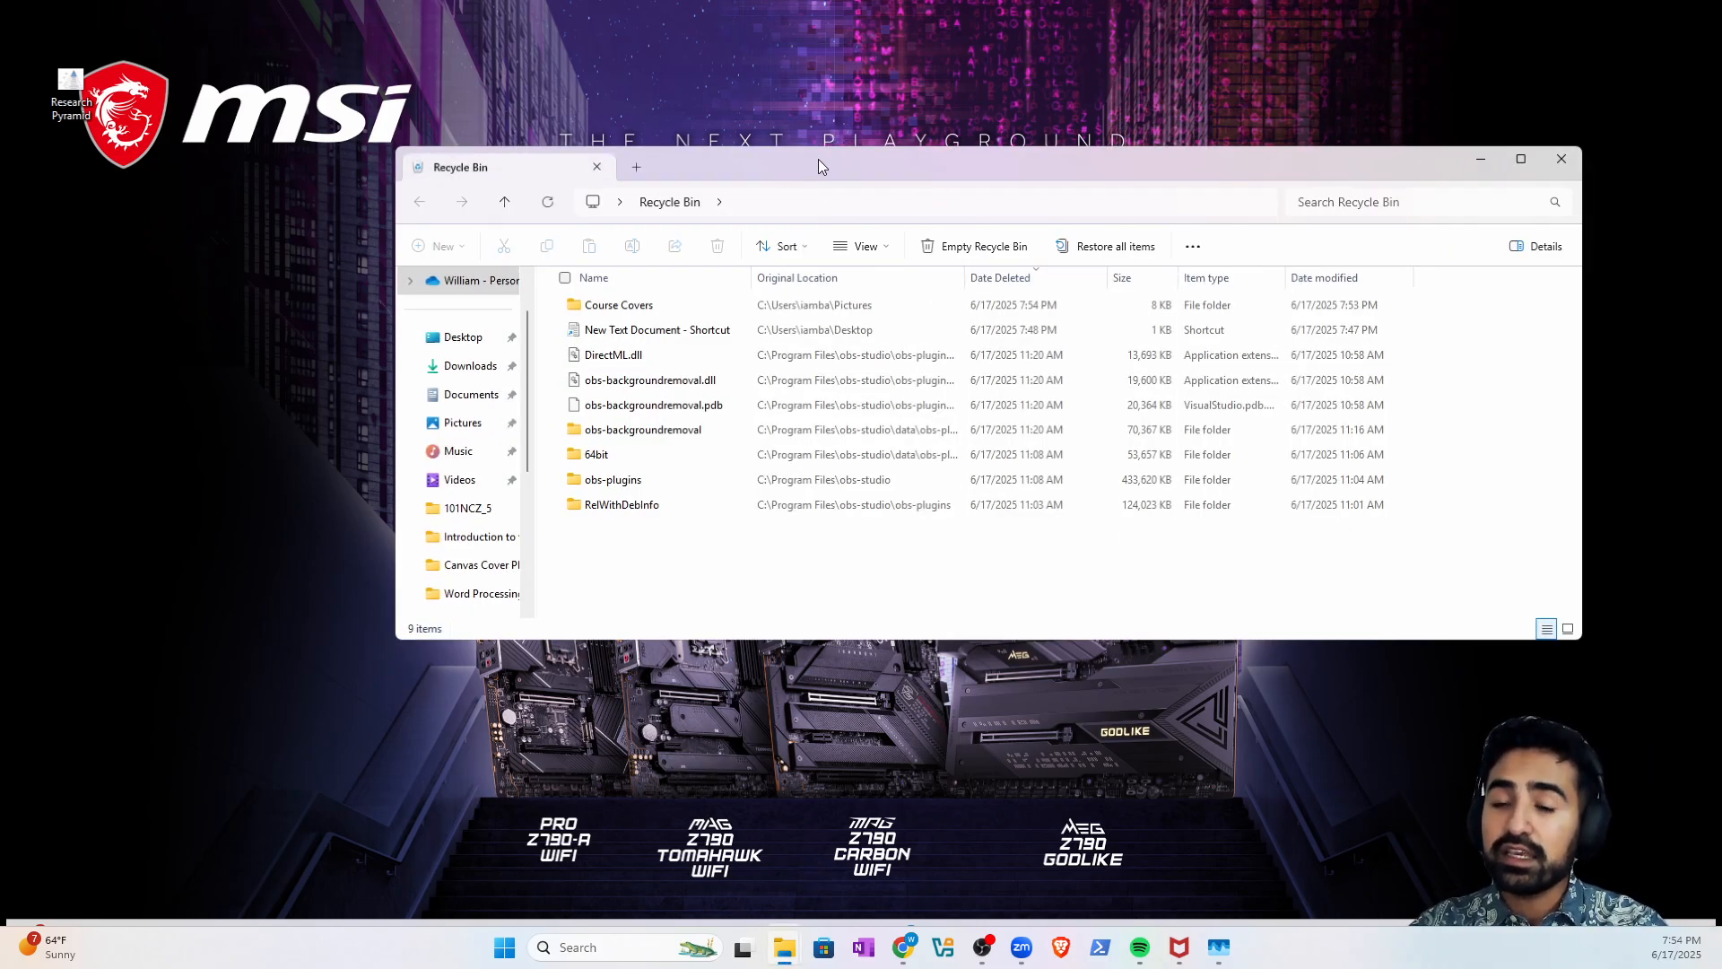
left_click_drag(818, 159, 651, 290)
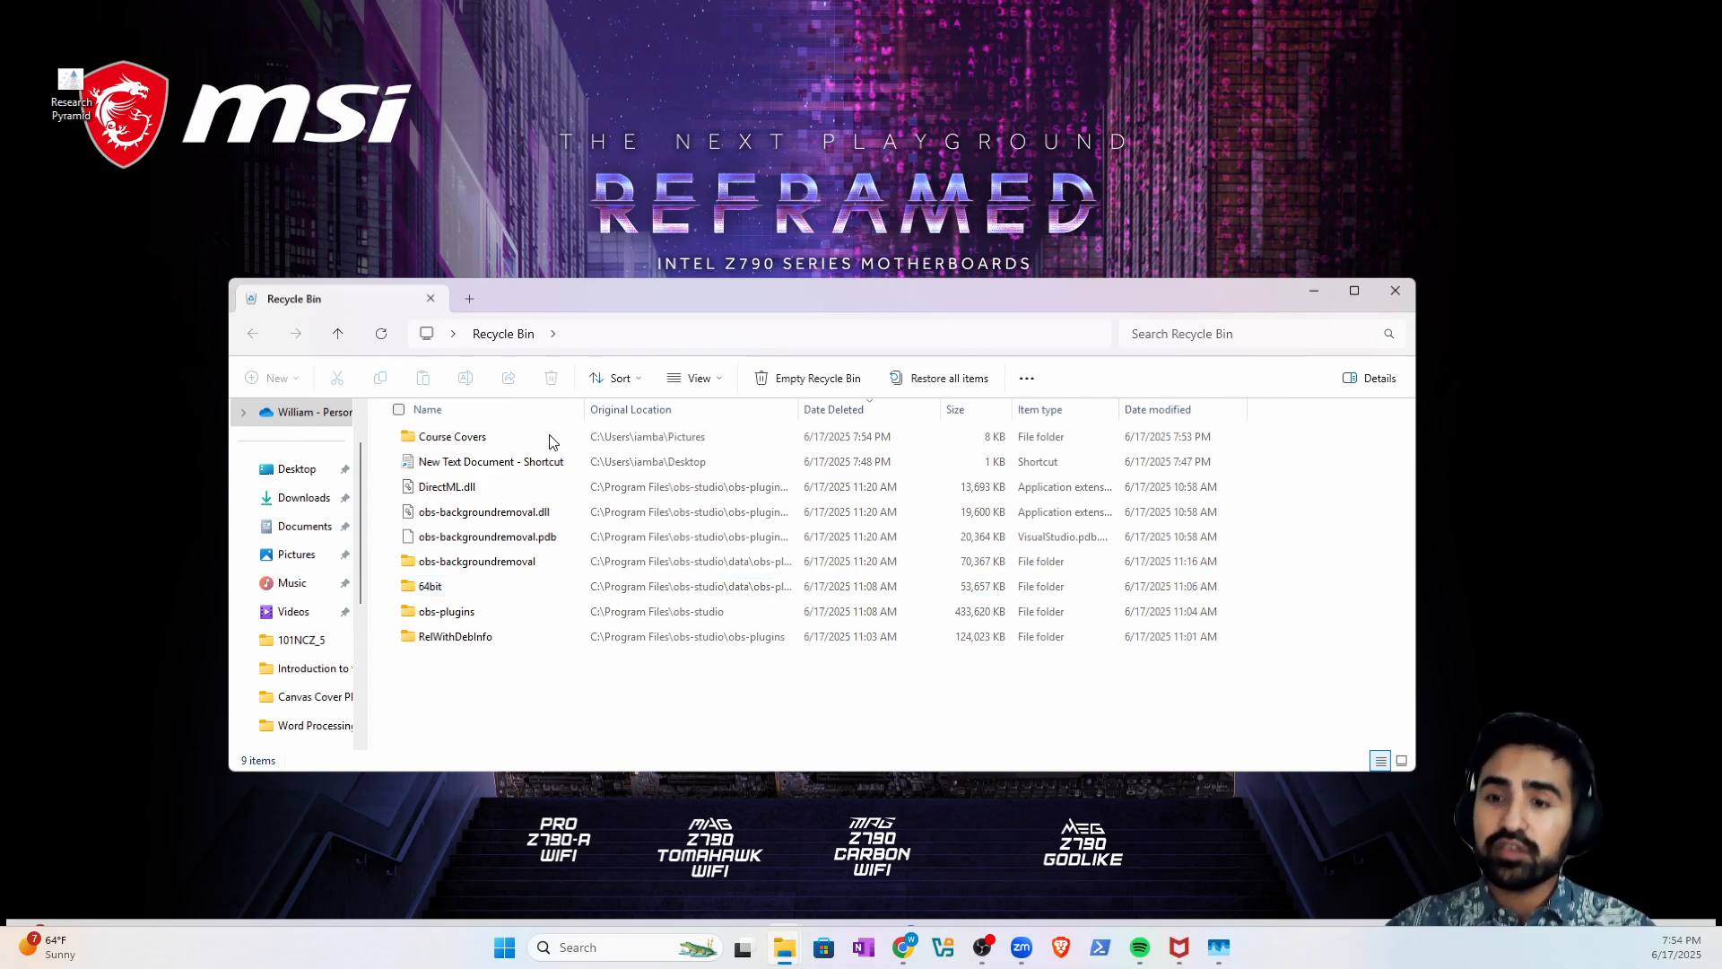
left_click(639, 440)
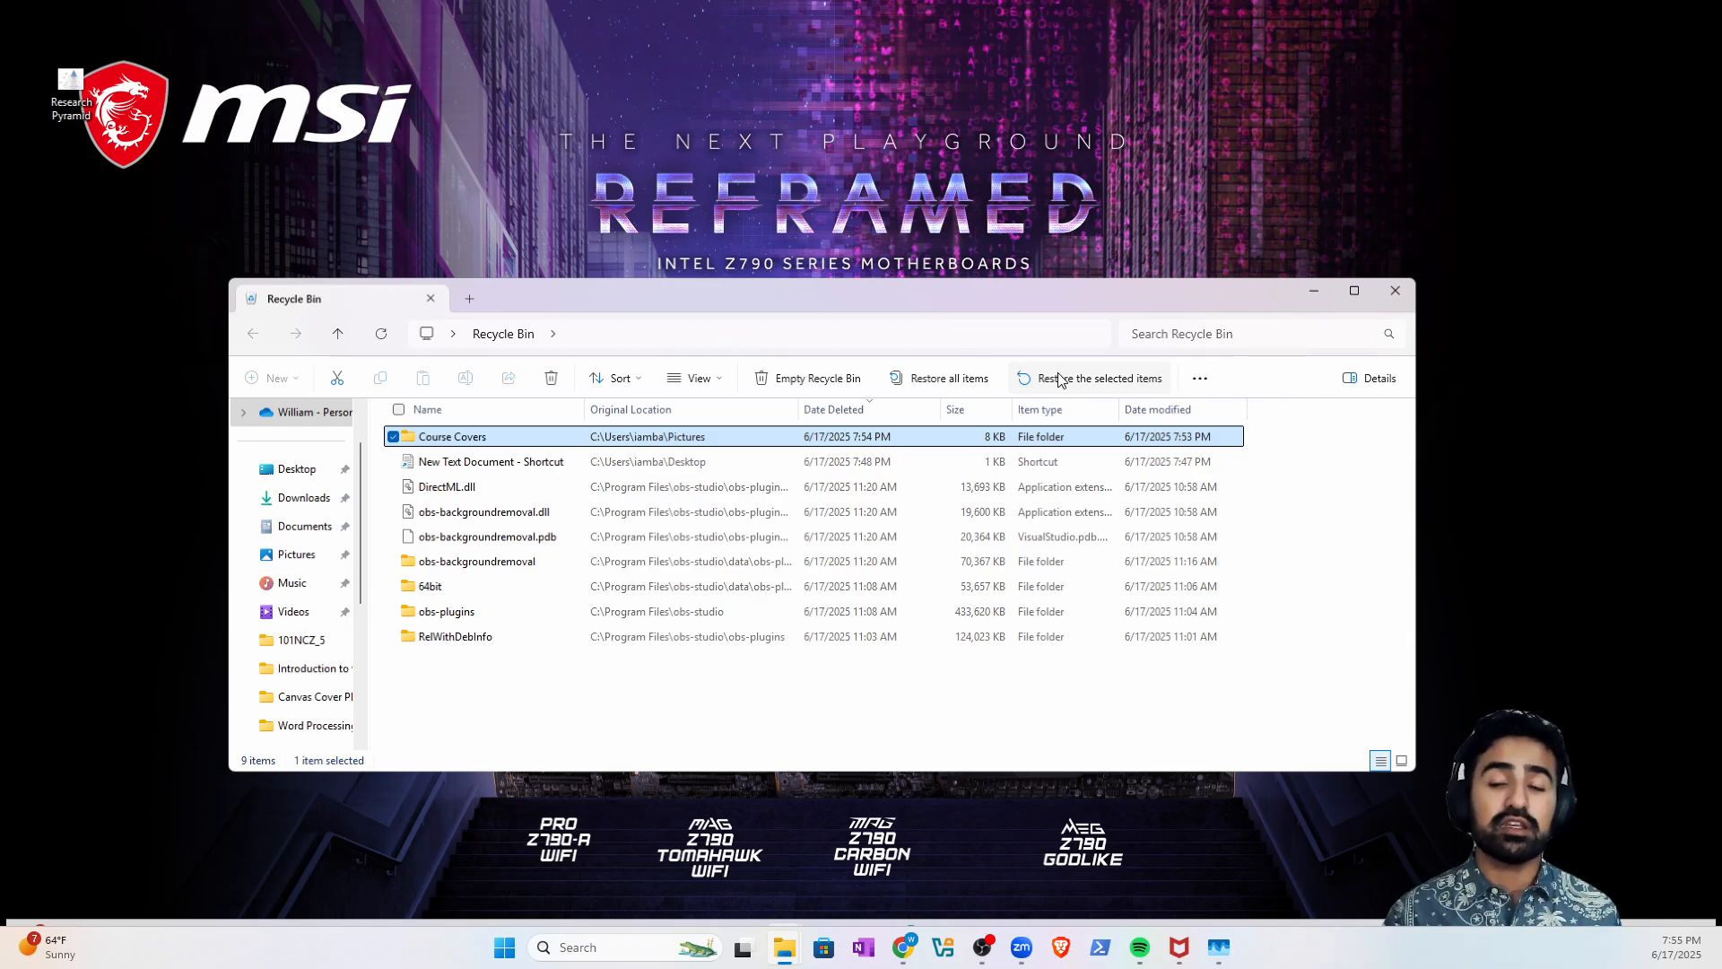
left_click(832, 723)
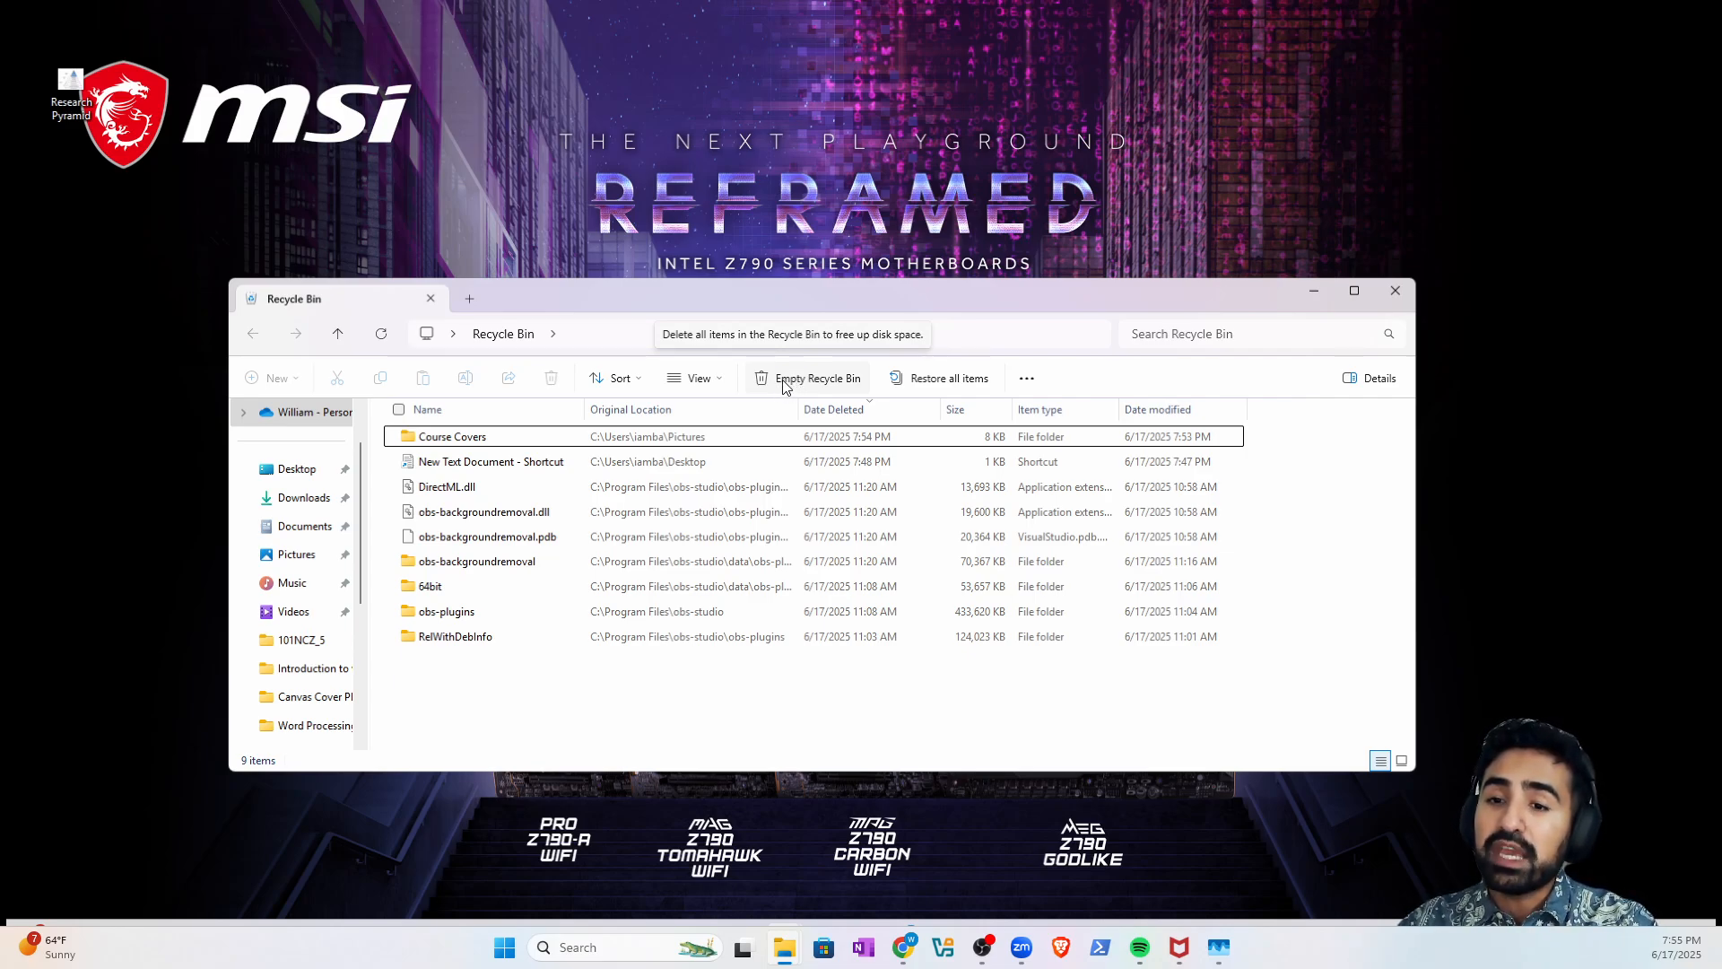
- Maximize the Recycle Bin window, examine the drives in This PC including the contents of Local Disk (C:), and minimize the window
scroll(301, 625, "up", 1)
scroll(300, 625, "down", 4)
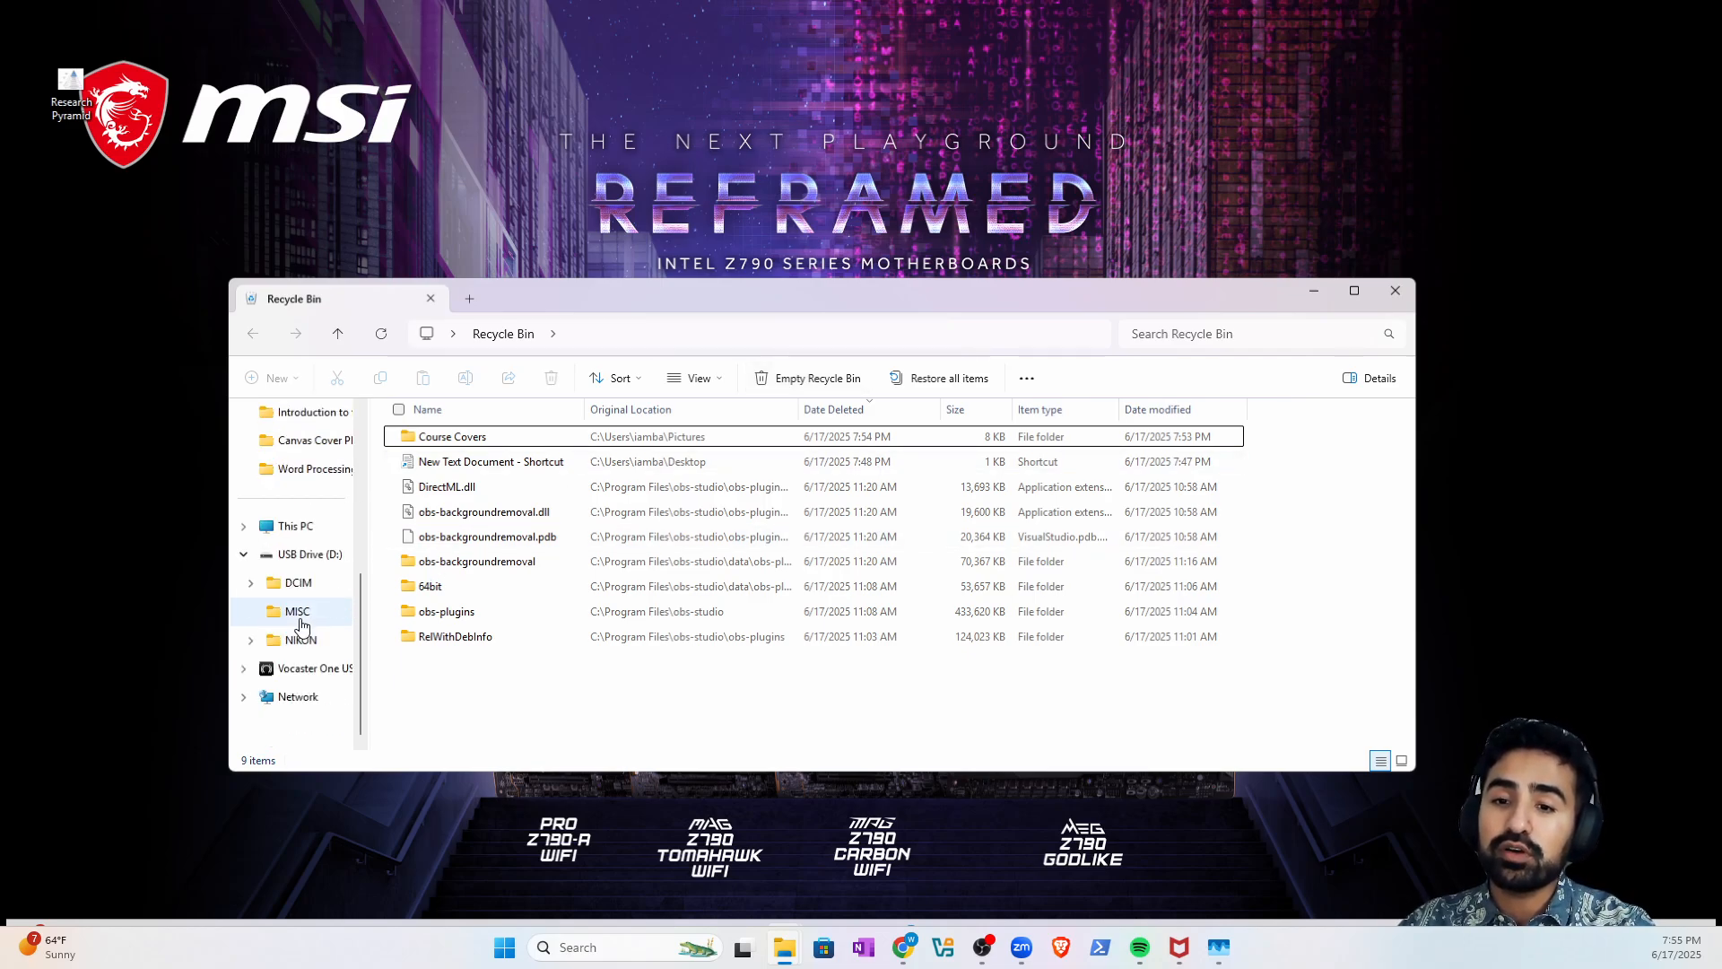
scroll(301, 625, "up", 4)
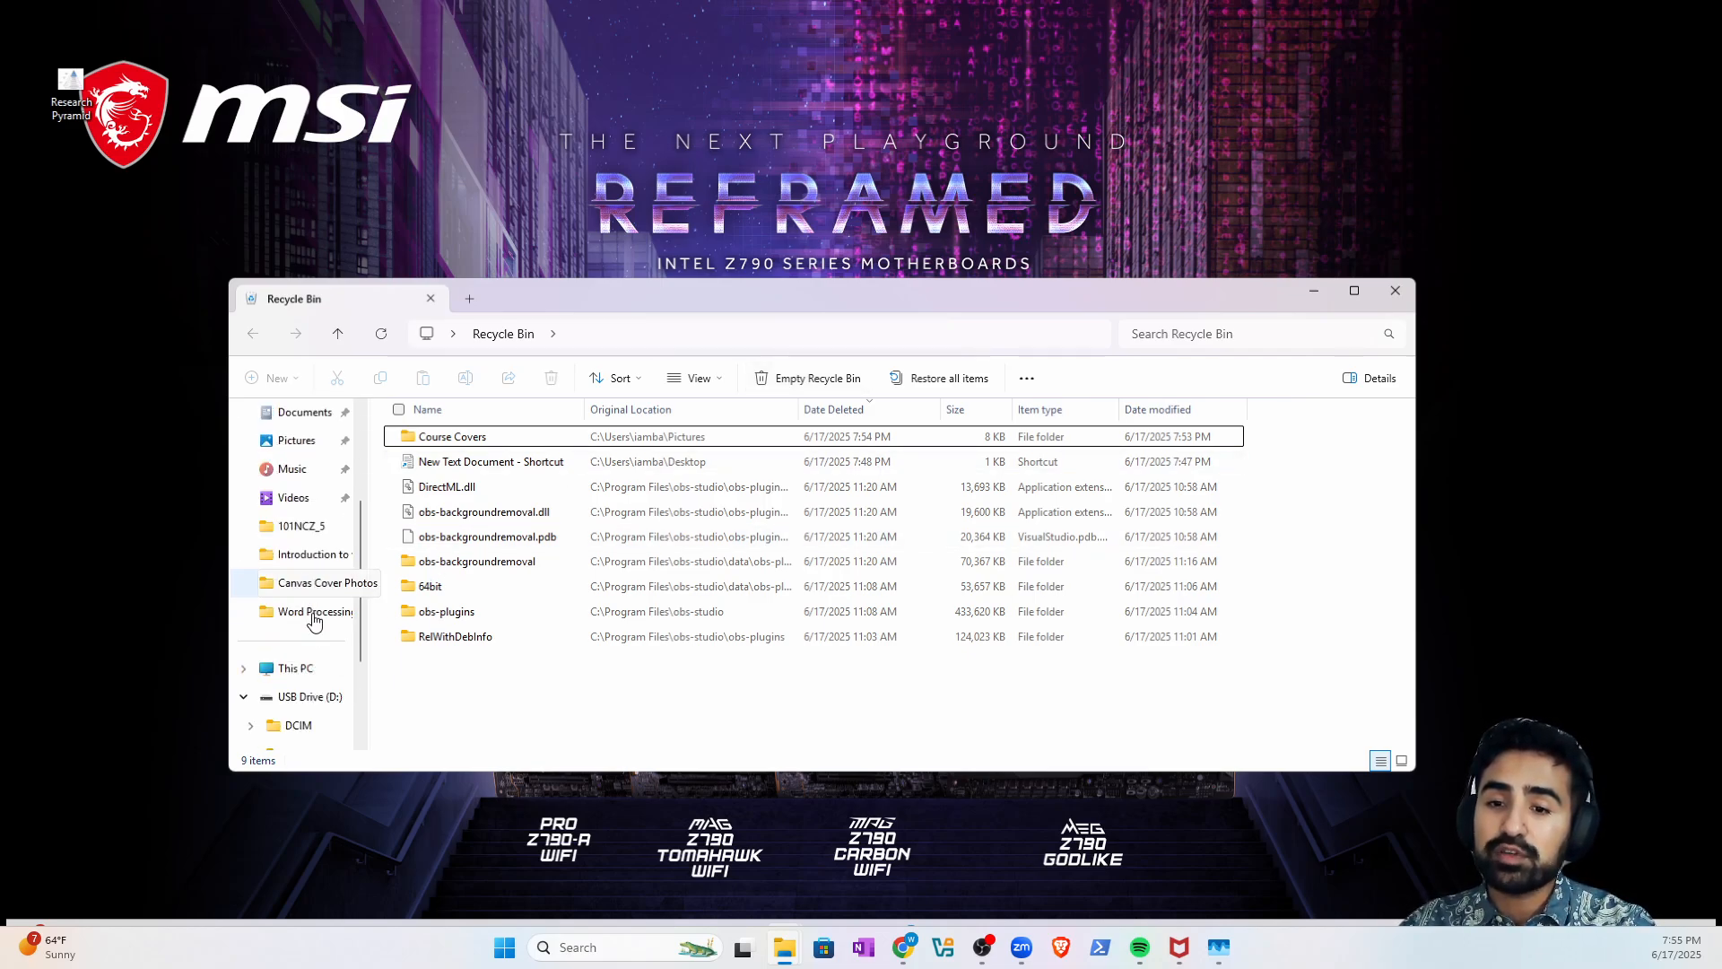
scroll(307, 610, "down", 2)
scroll(314, 574, "up", 5)
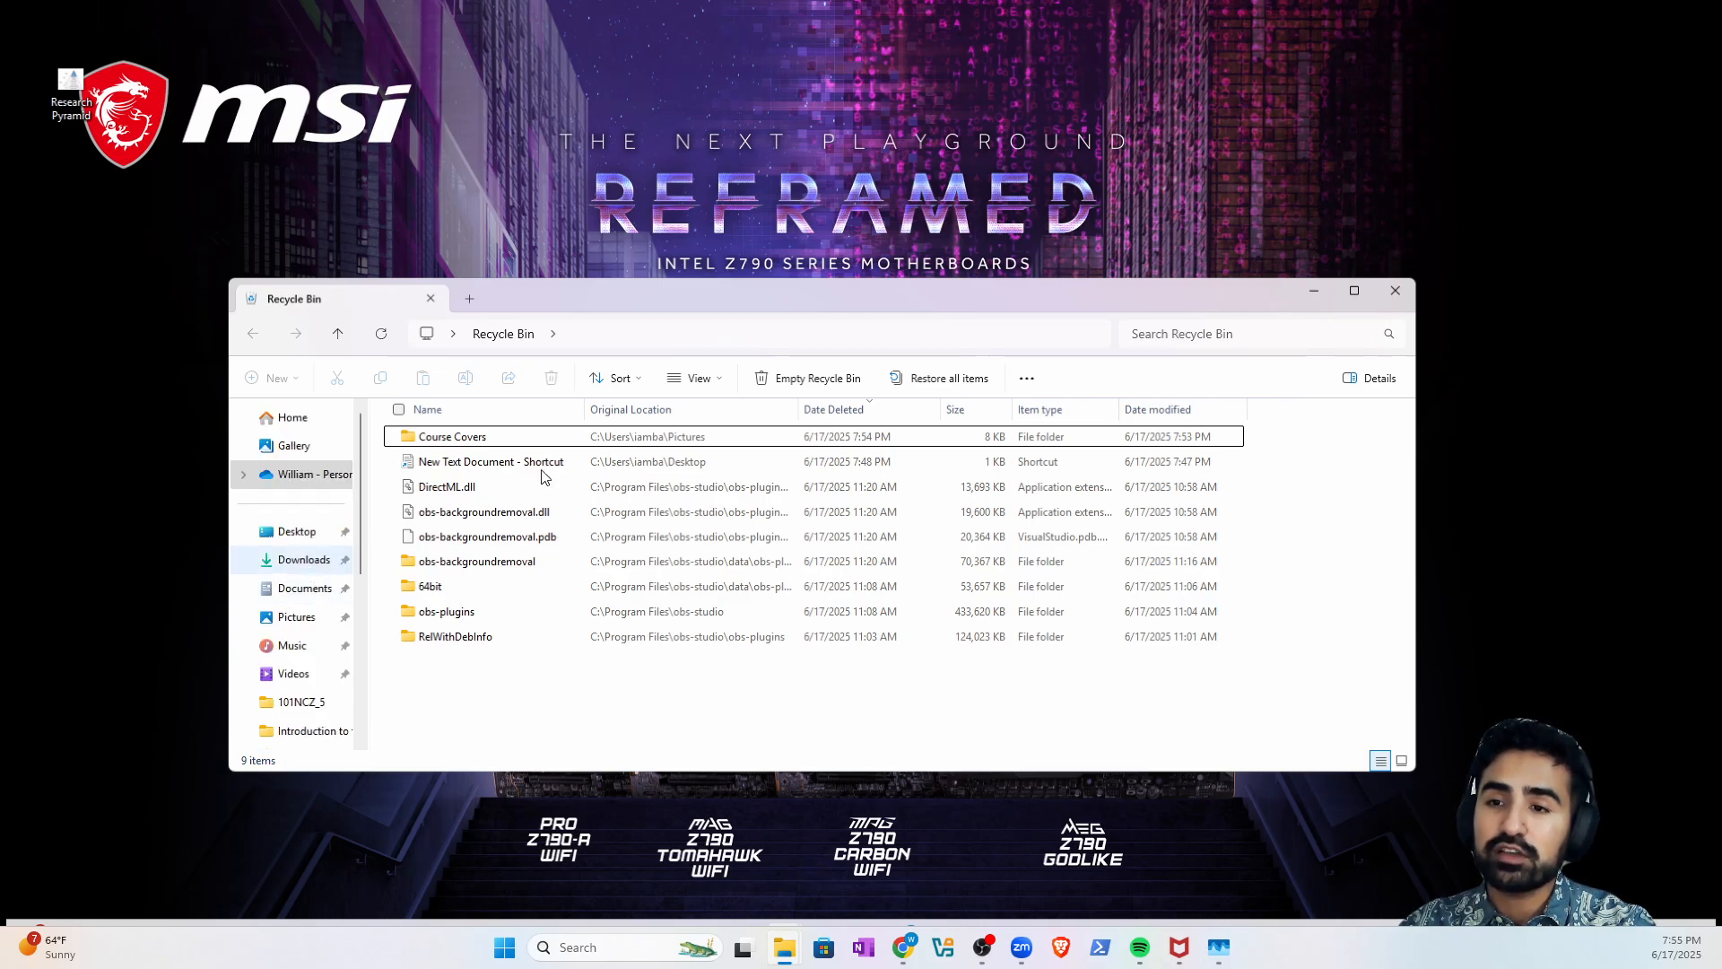
left_click(1354, 293)
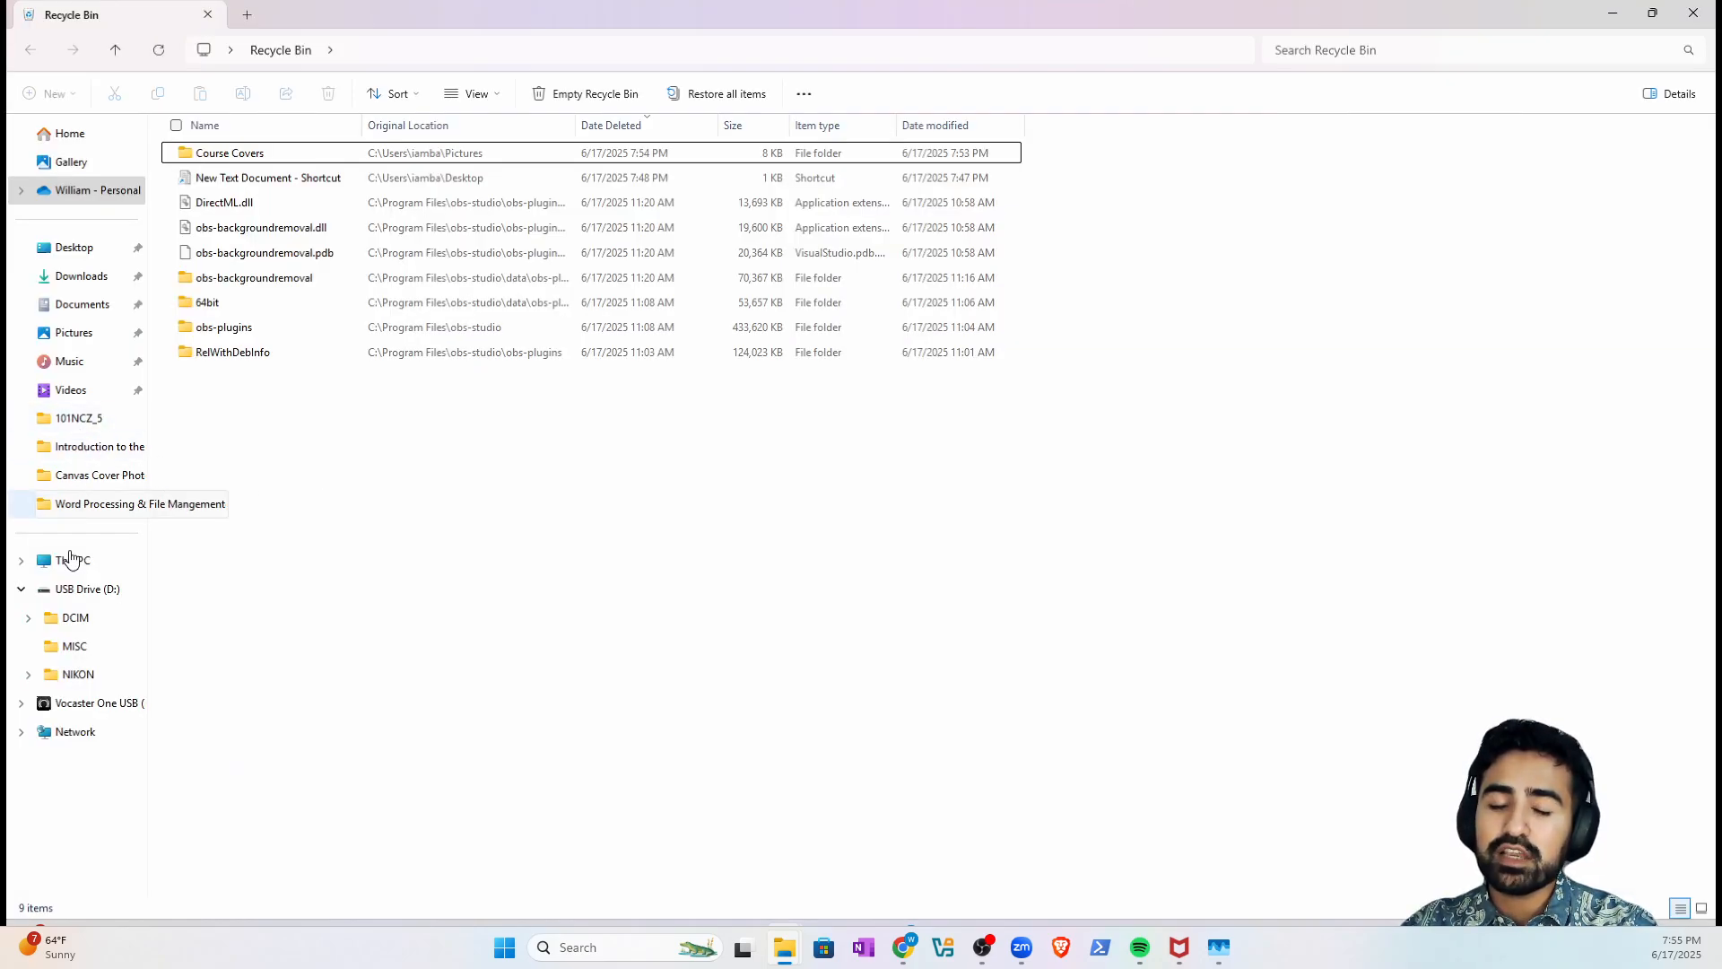
left_click(75, 561)
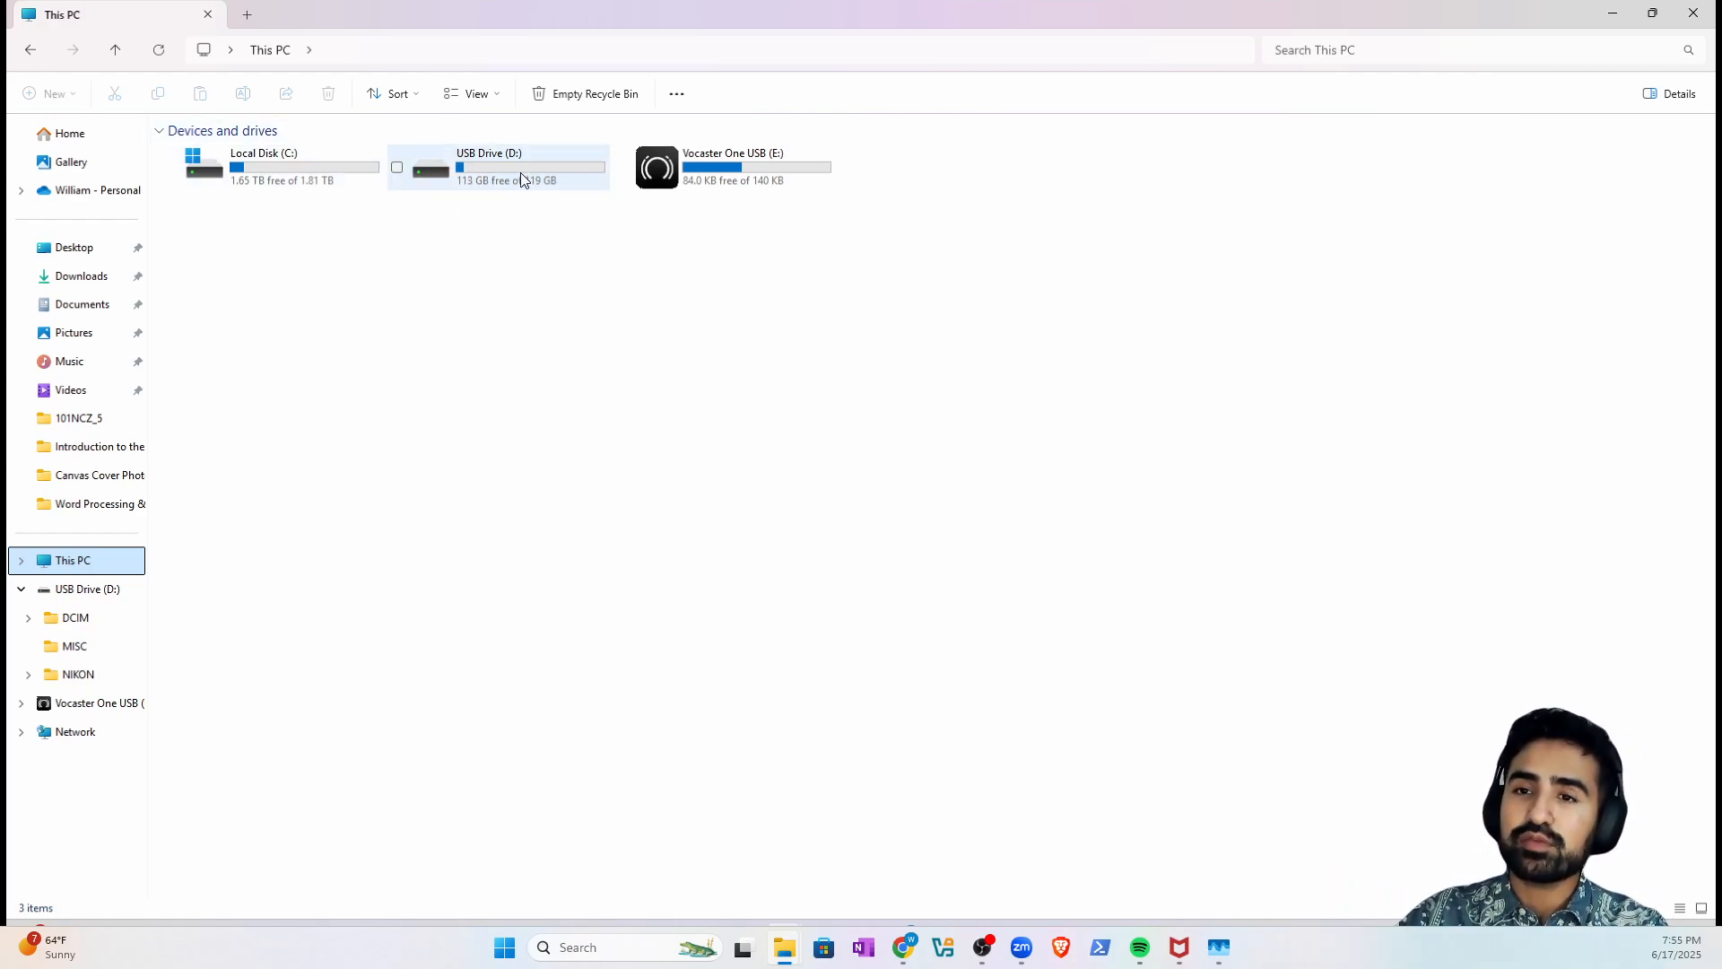
double_click(304, 163)
left_click(285, 52)
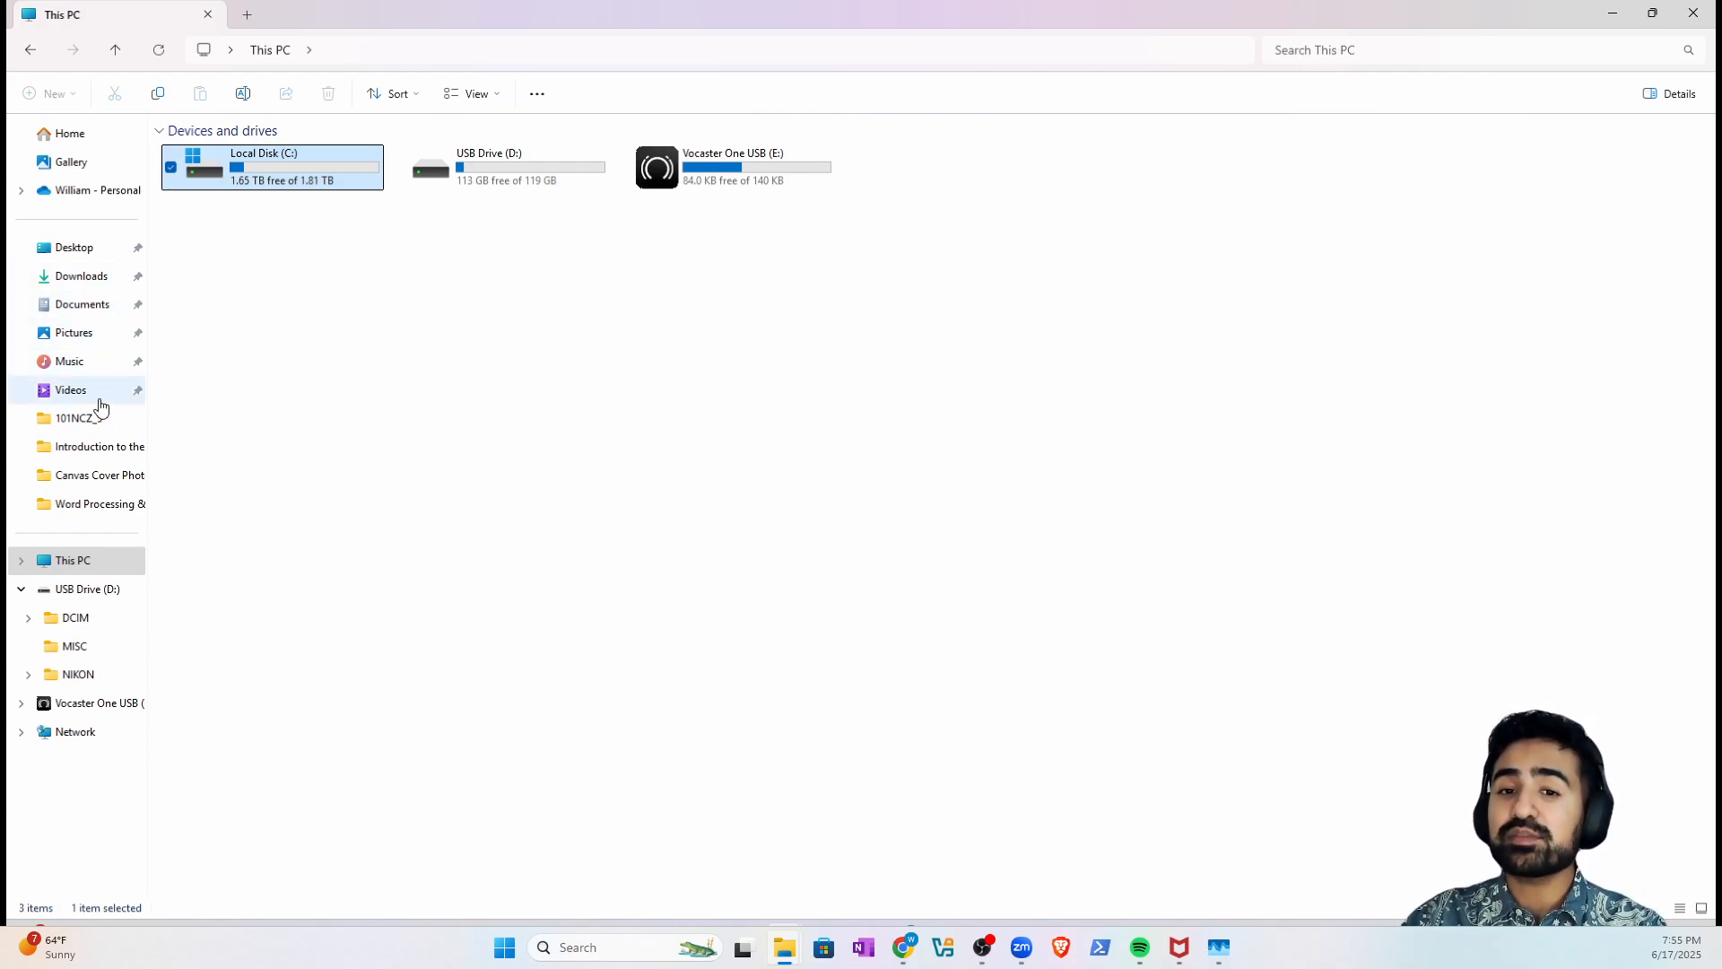
left_click(1613, 15)
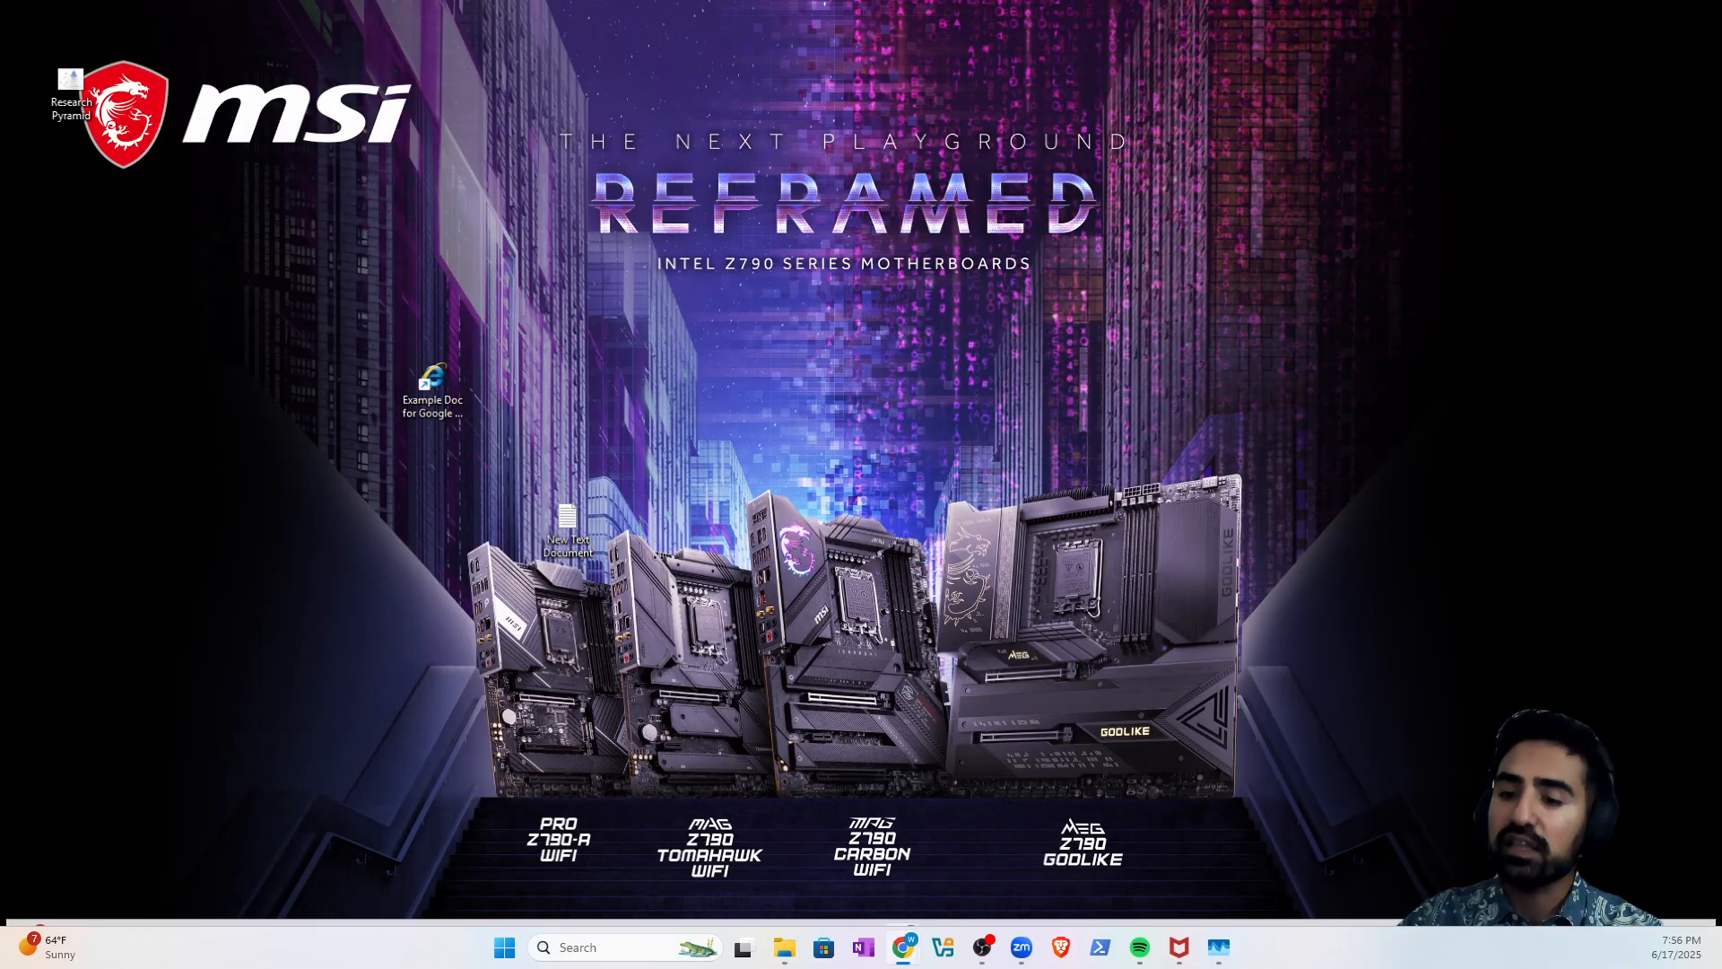
- Empty the Recycle Bin, permanently deleting all of its items, and close its window
mouse_move(785, 947)
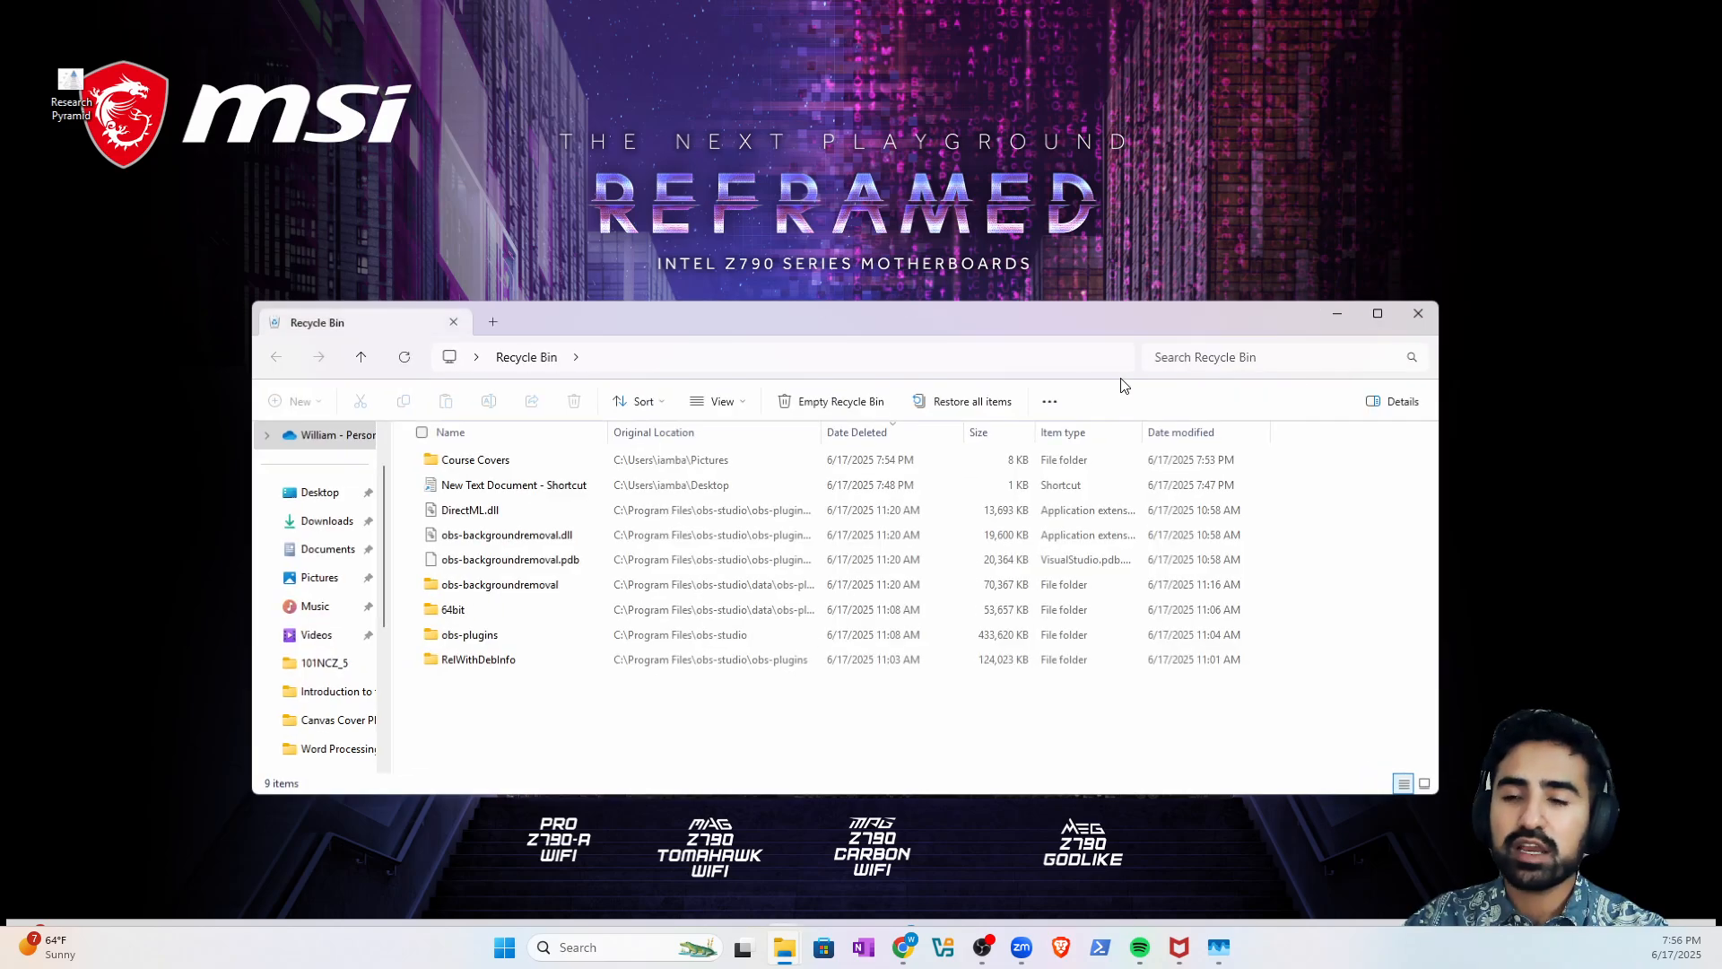
left_click(840, 402)
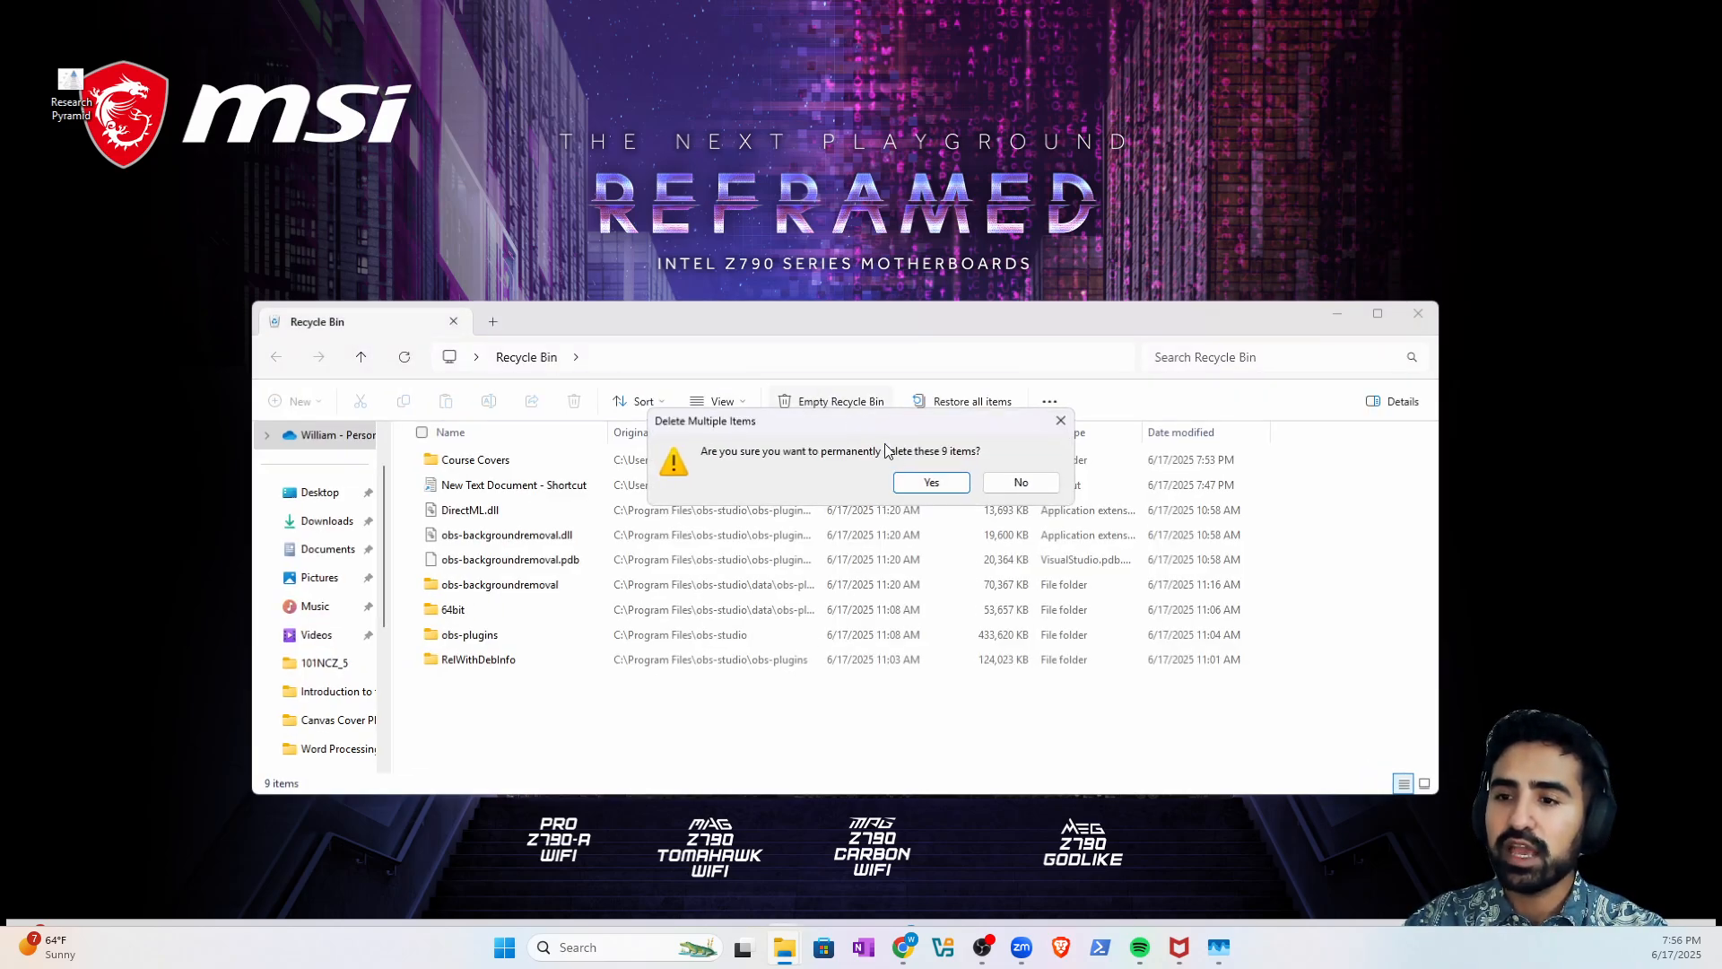
left_click(937, 481)
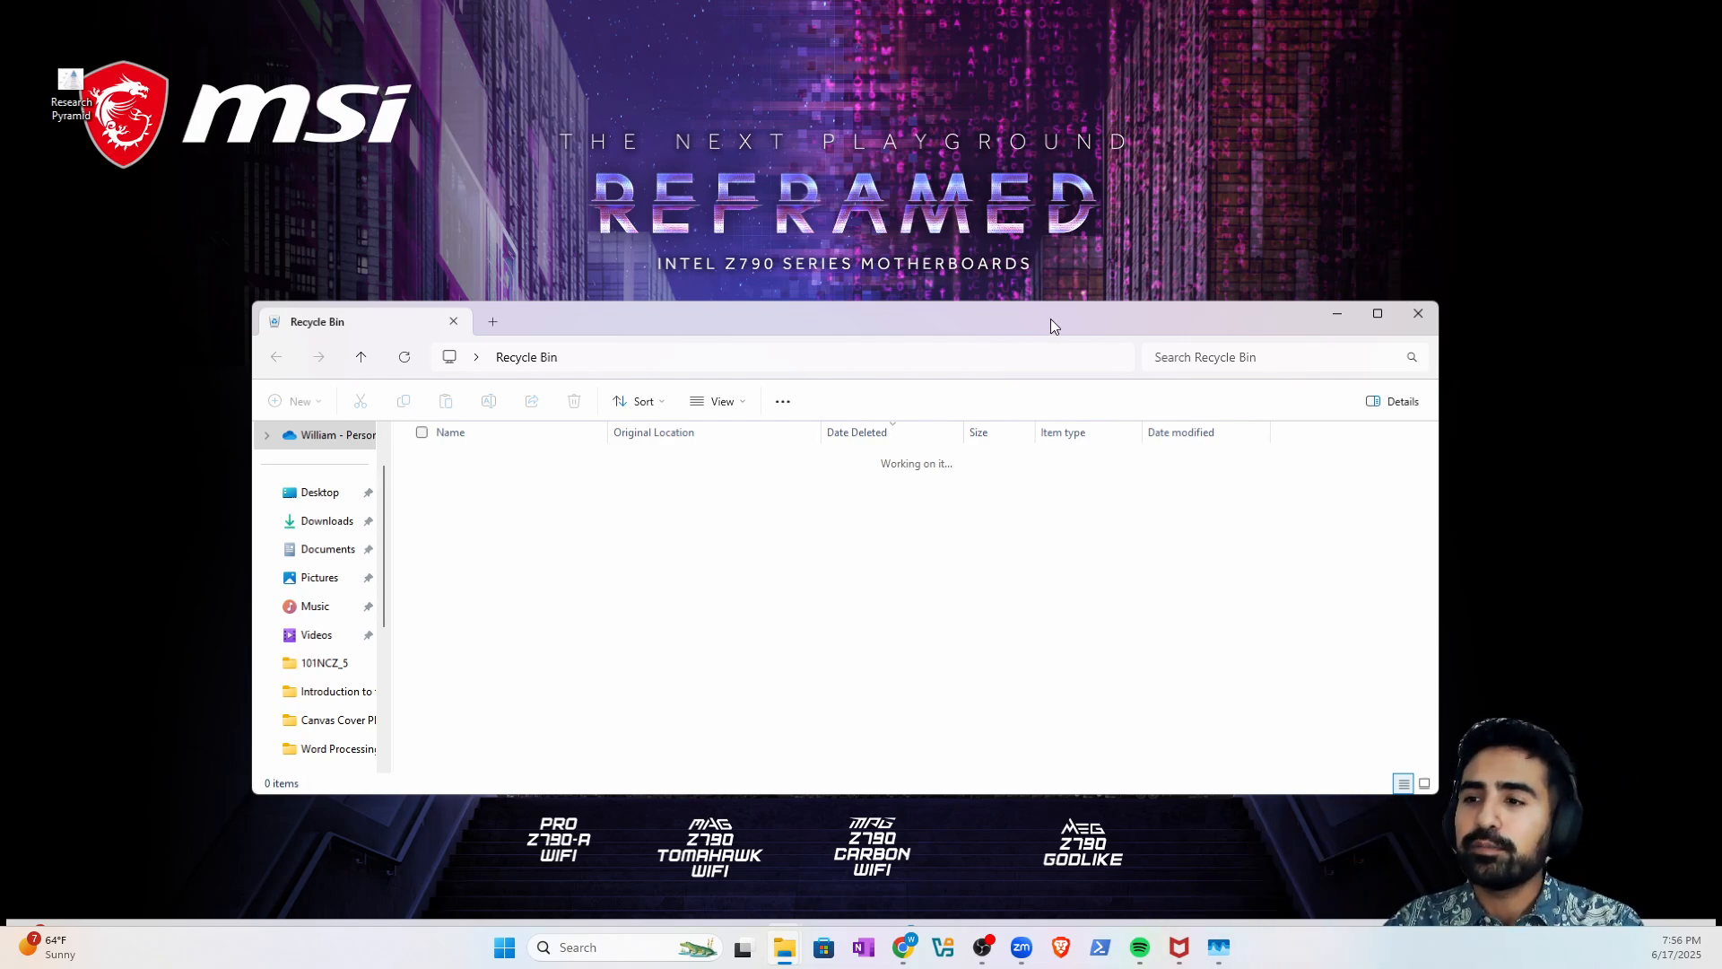
left_click_drag(1051, 319, 1020, 346)
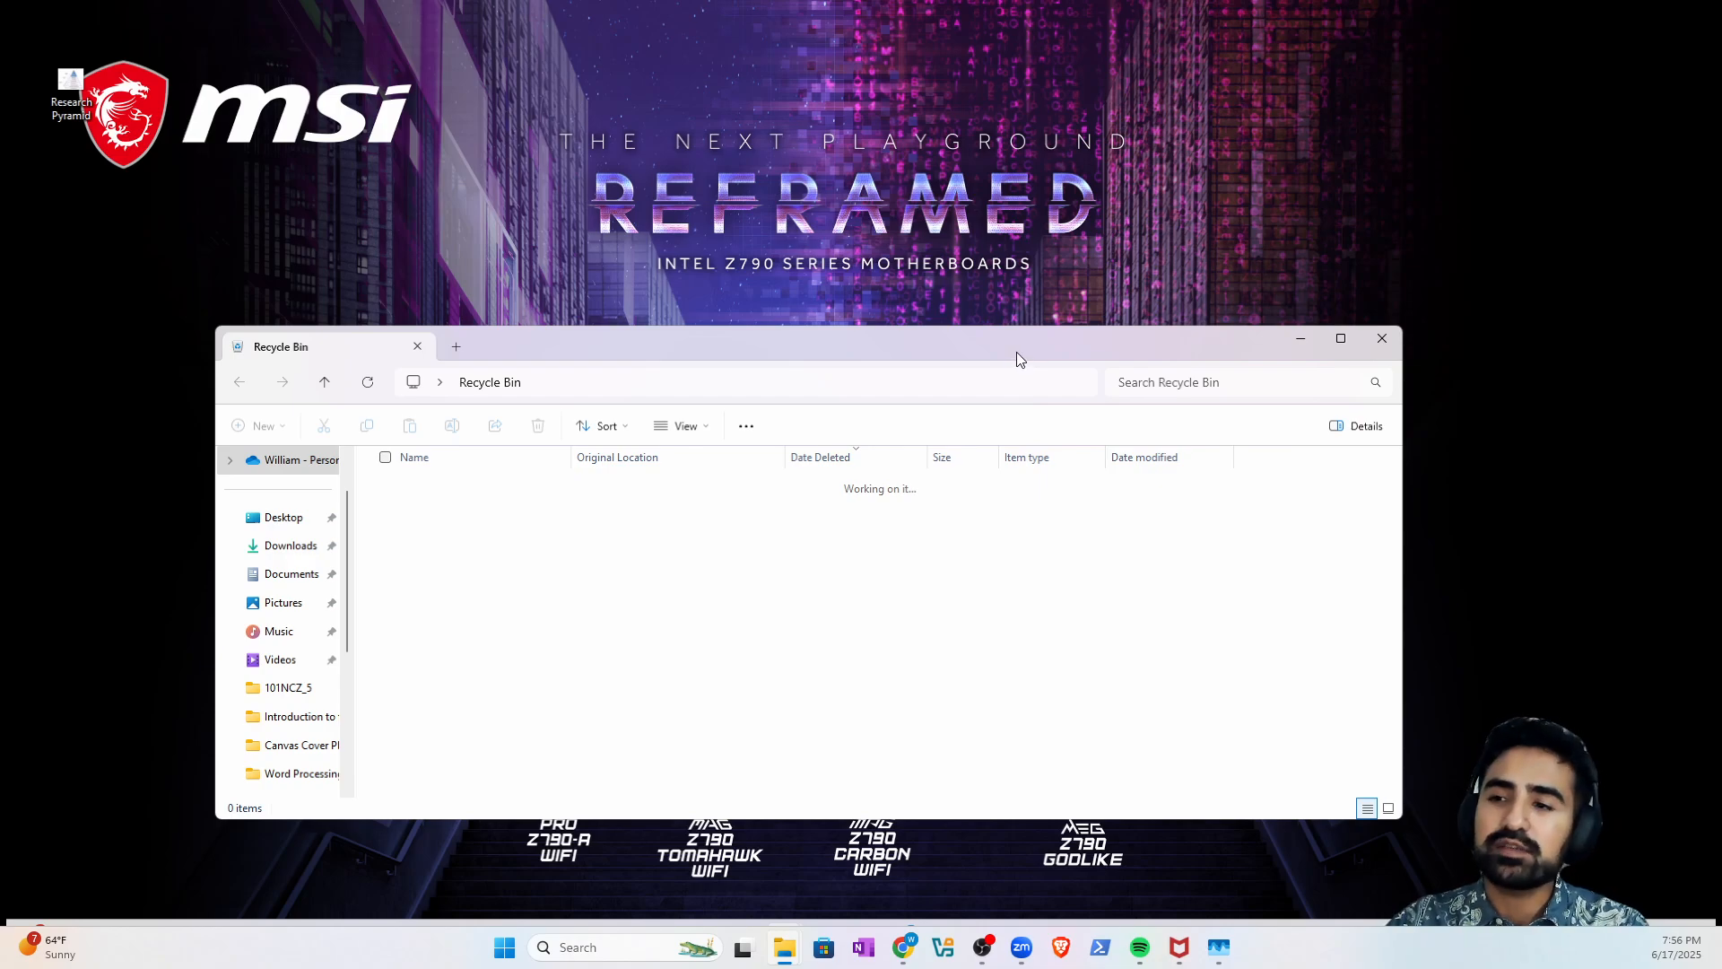
left_click_drag(1017, 354, 1068, 334)
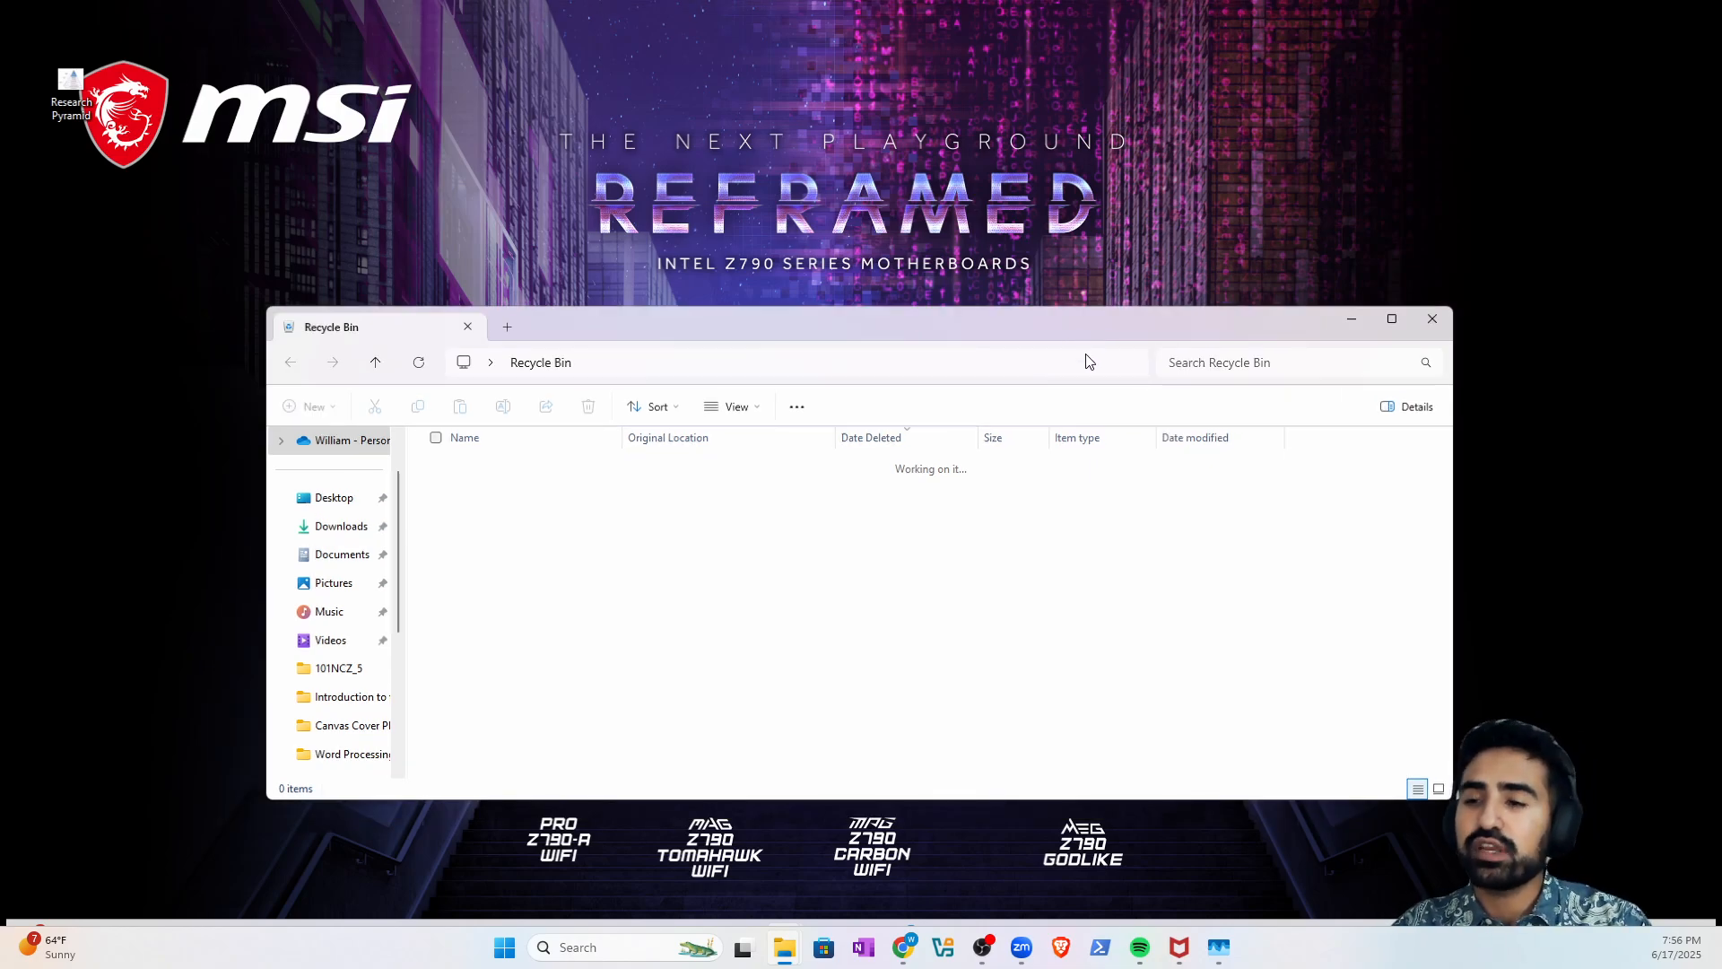
left_click(1432, 321)
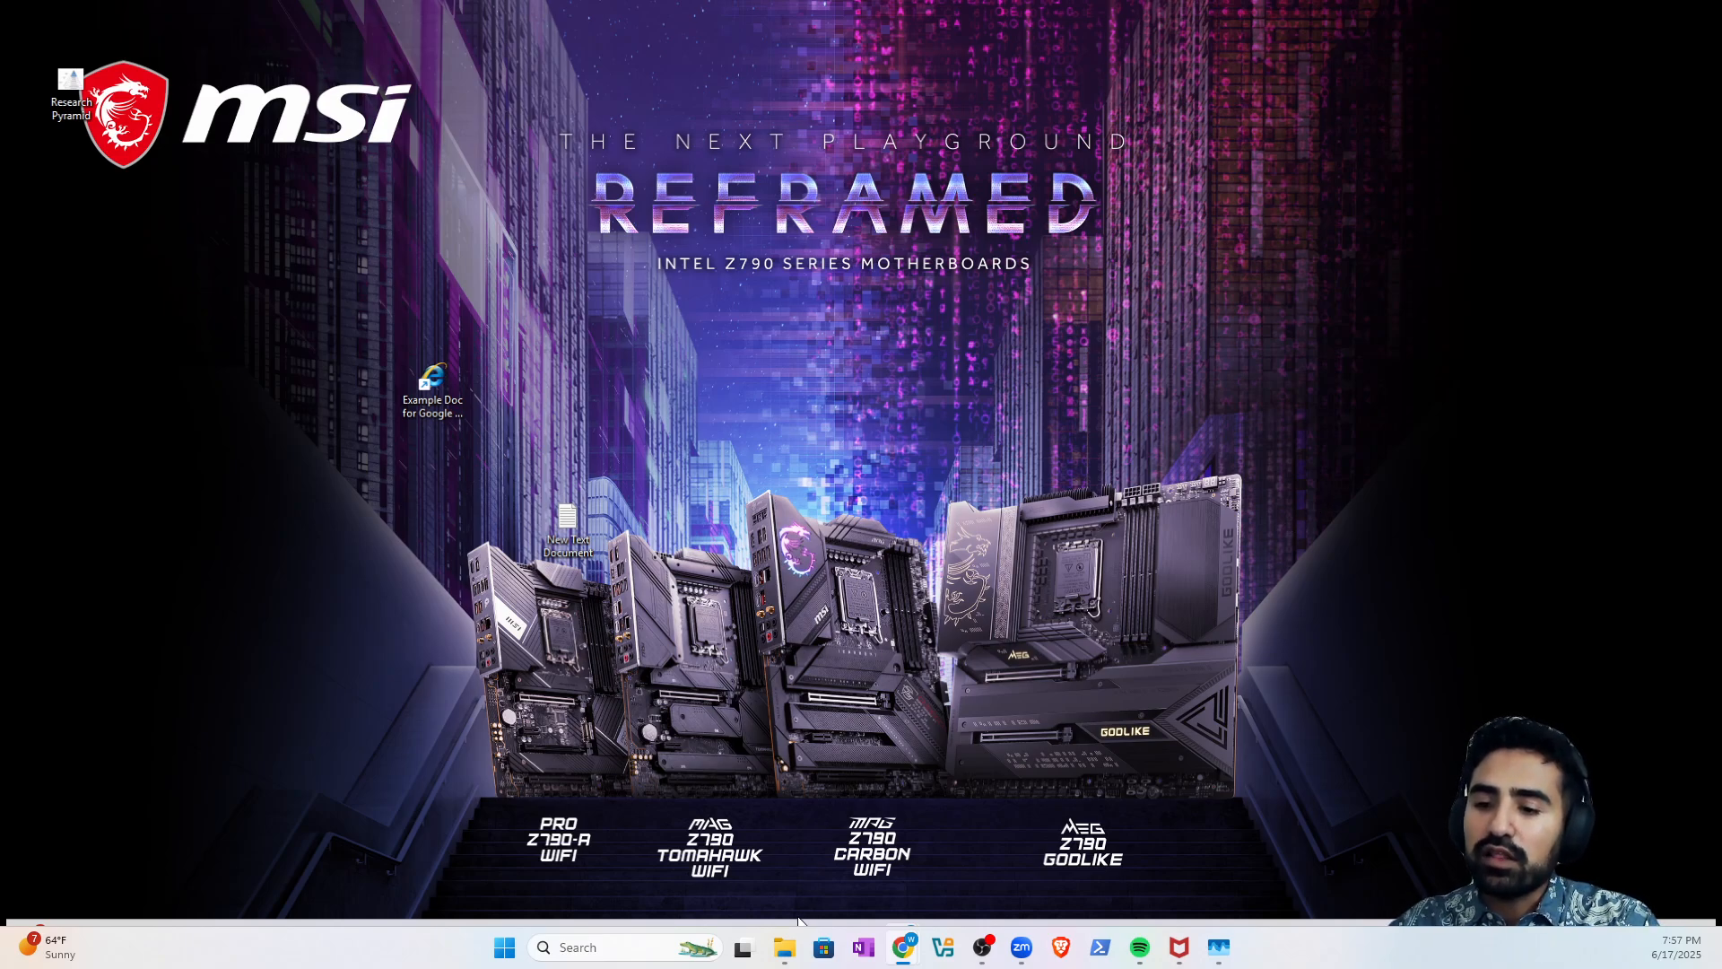
- Restore the This PC window and examine the Word Processing & File Mangement folder in Videos and the Protest folder in Pictures
mouse_move(785, 947)
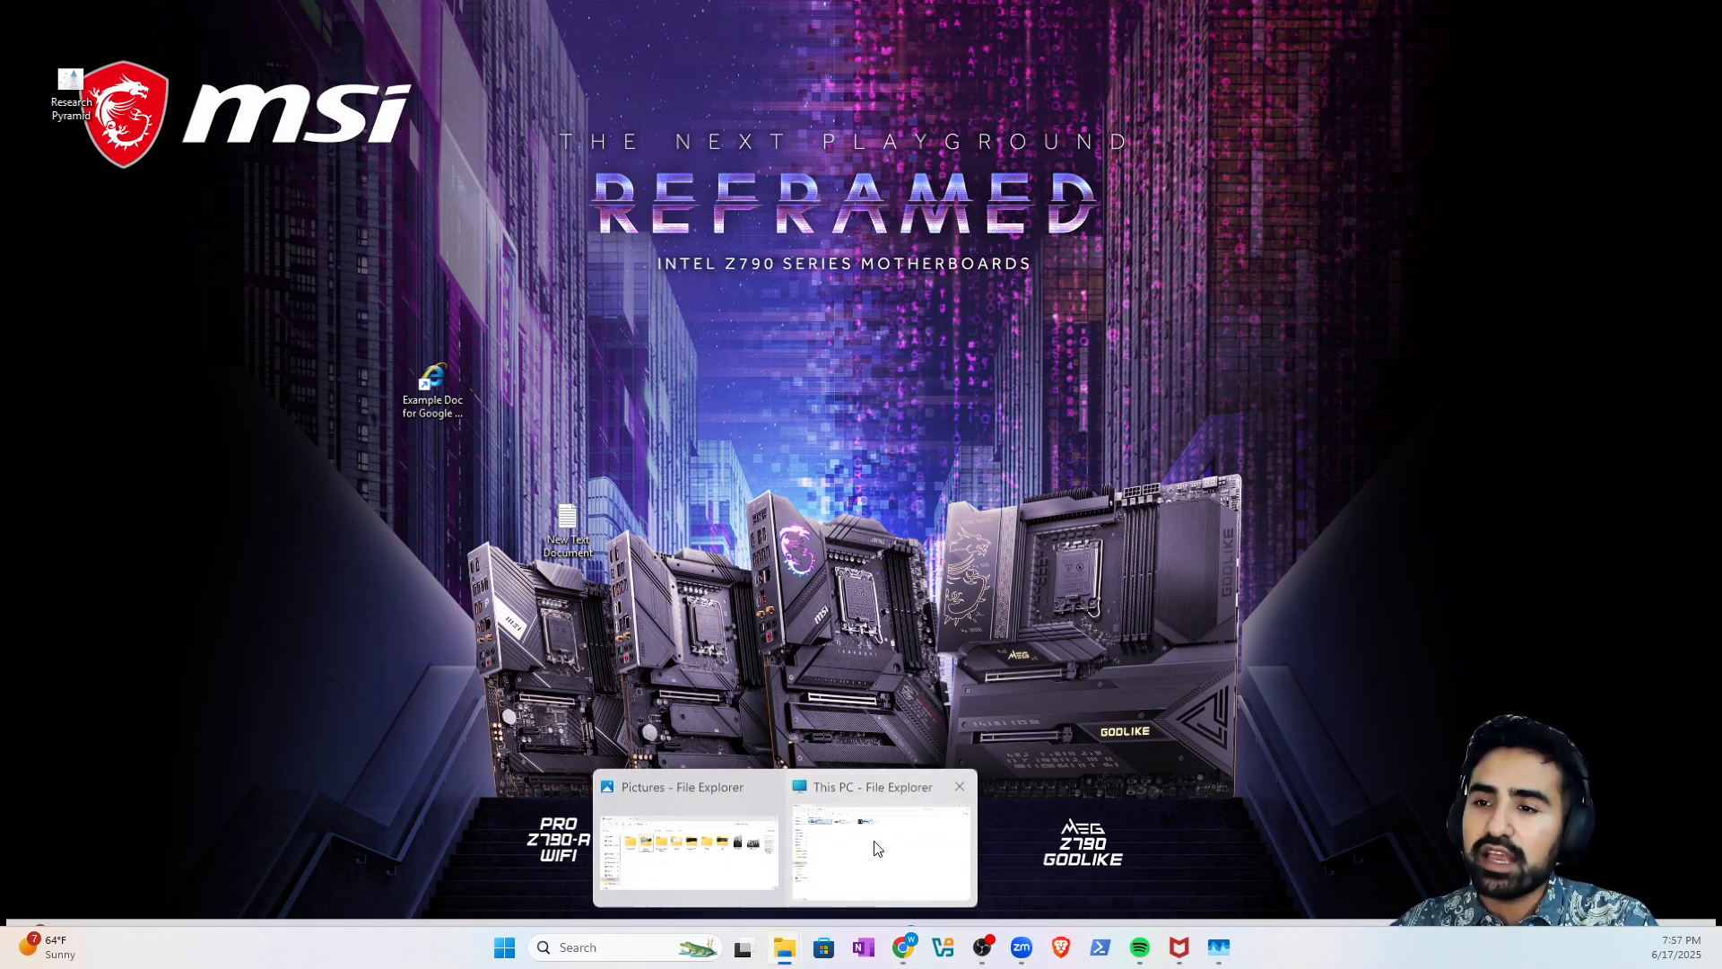
left_click(870, 848)
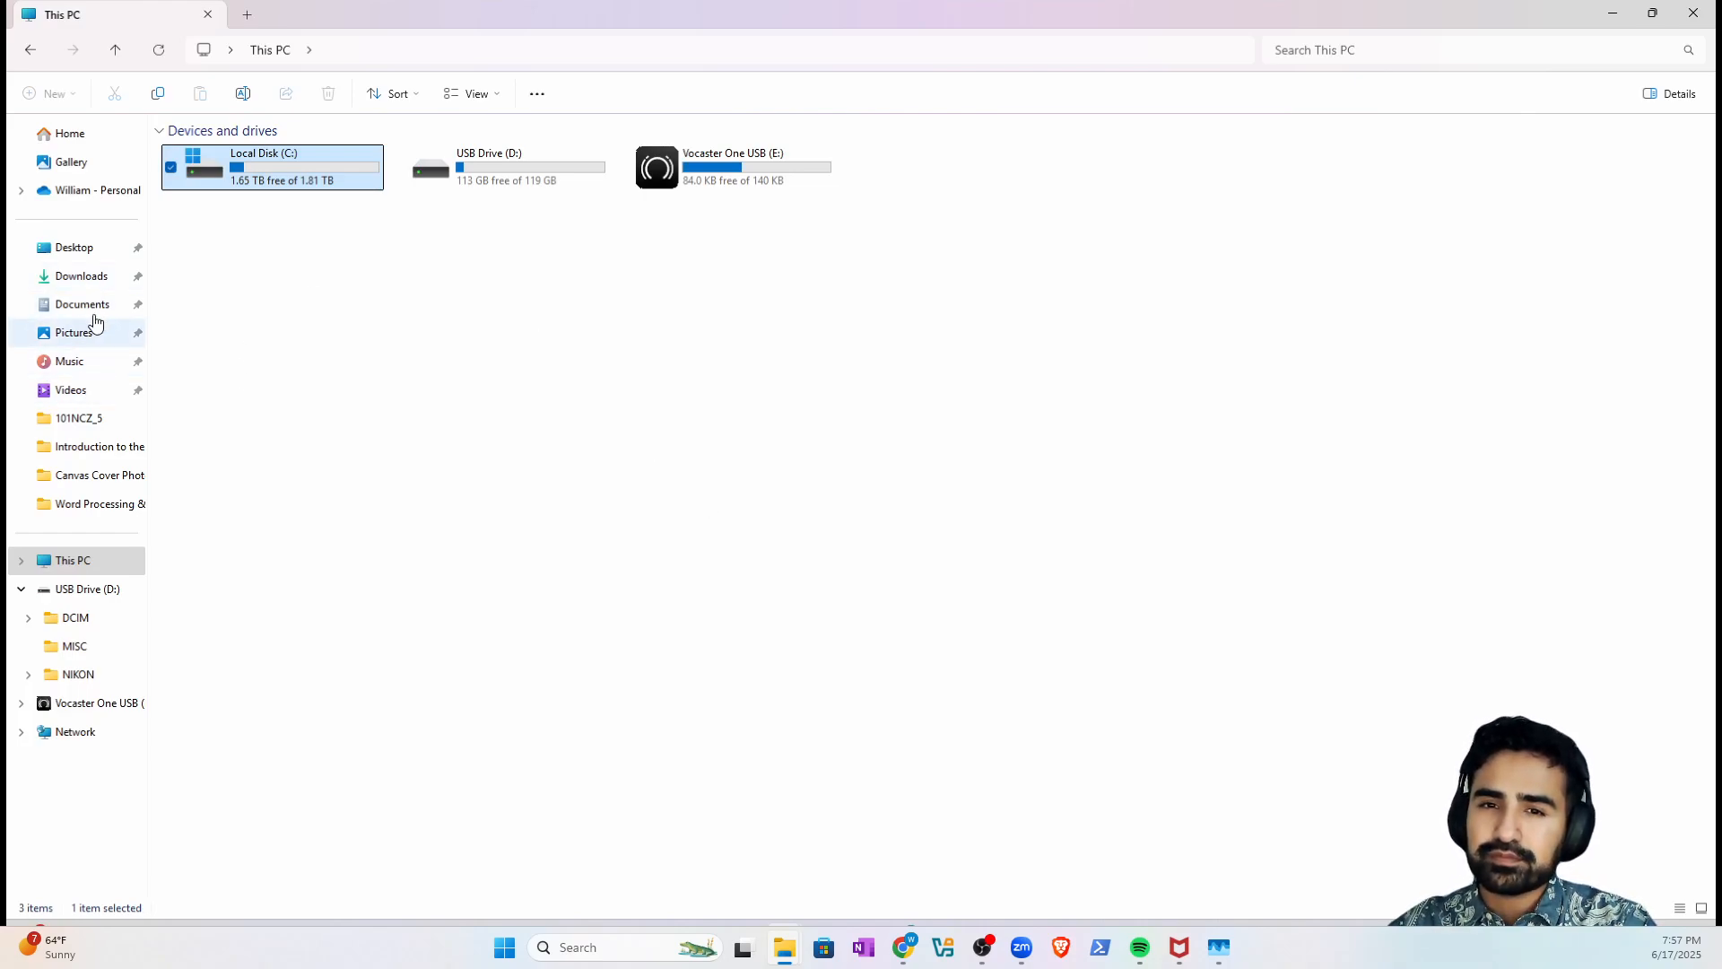
left_click(75, 391)
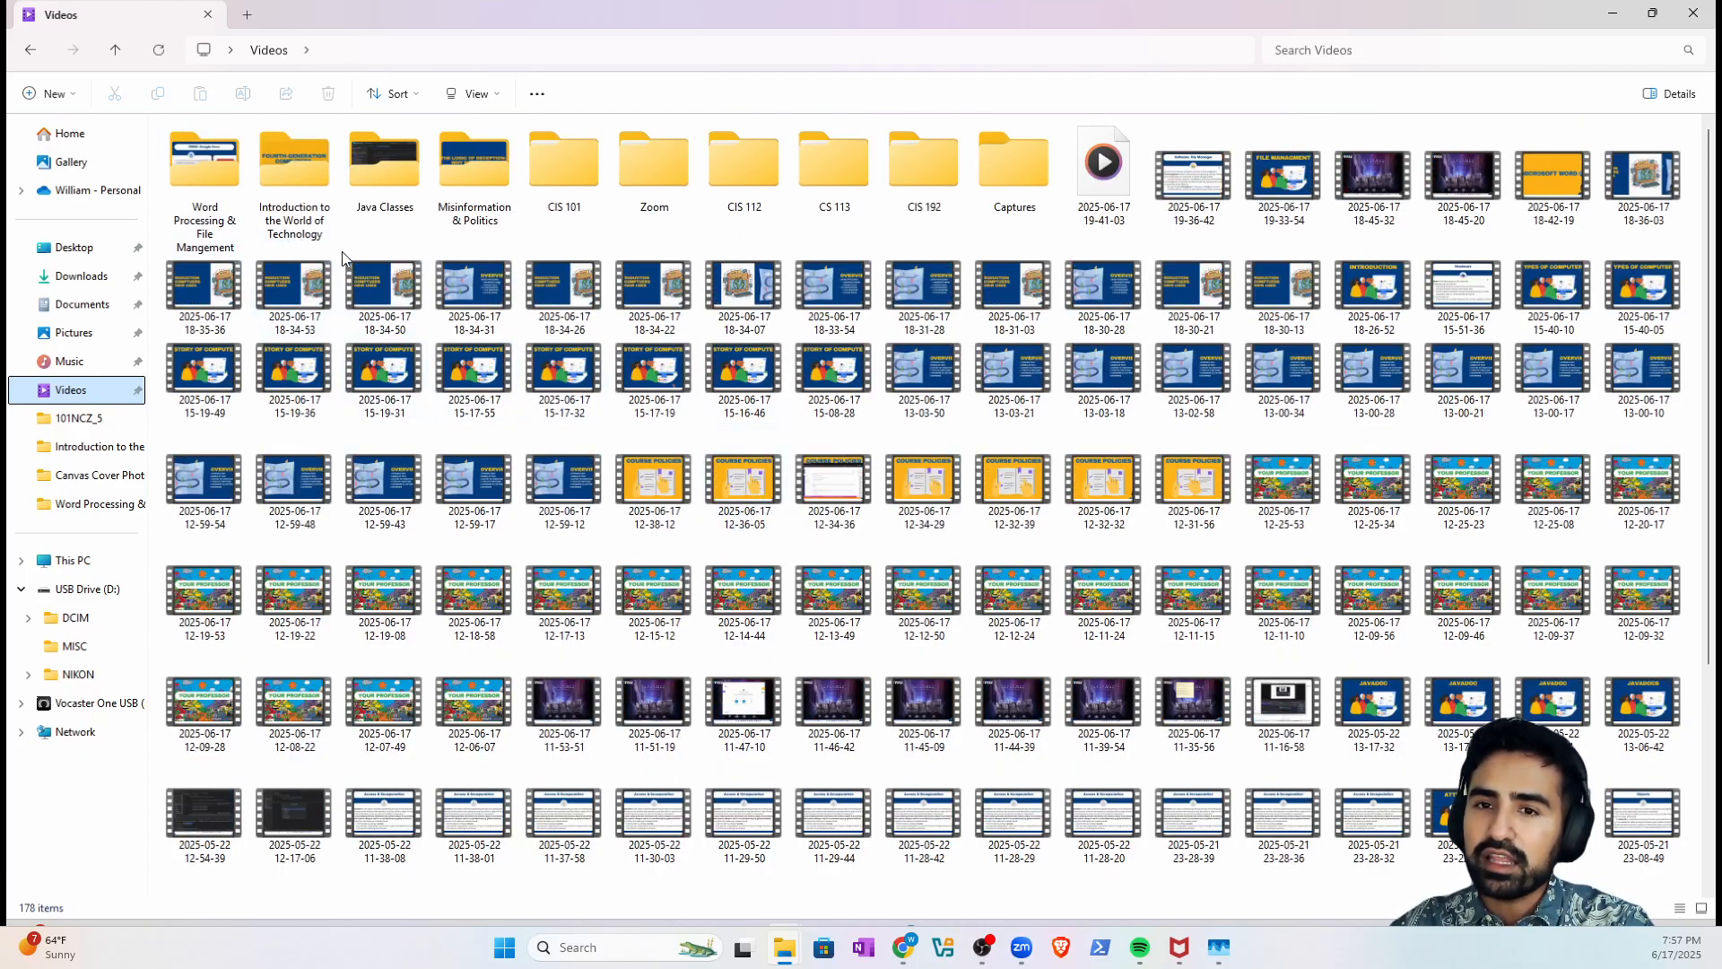
double_click(209, 215)
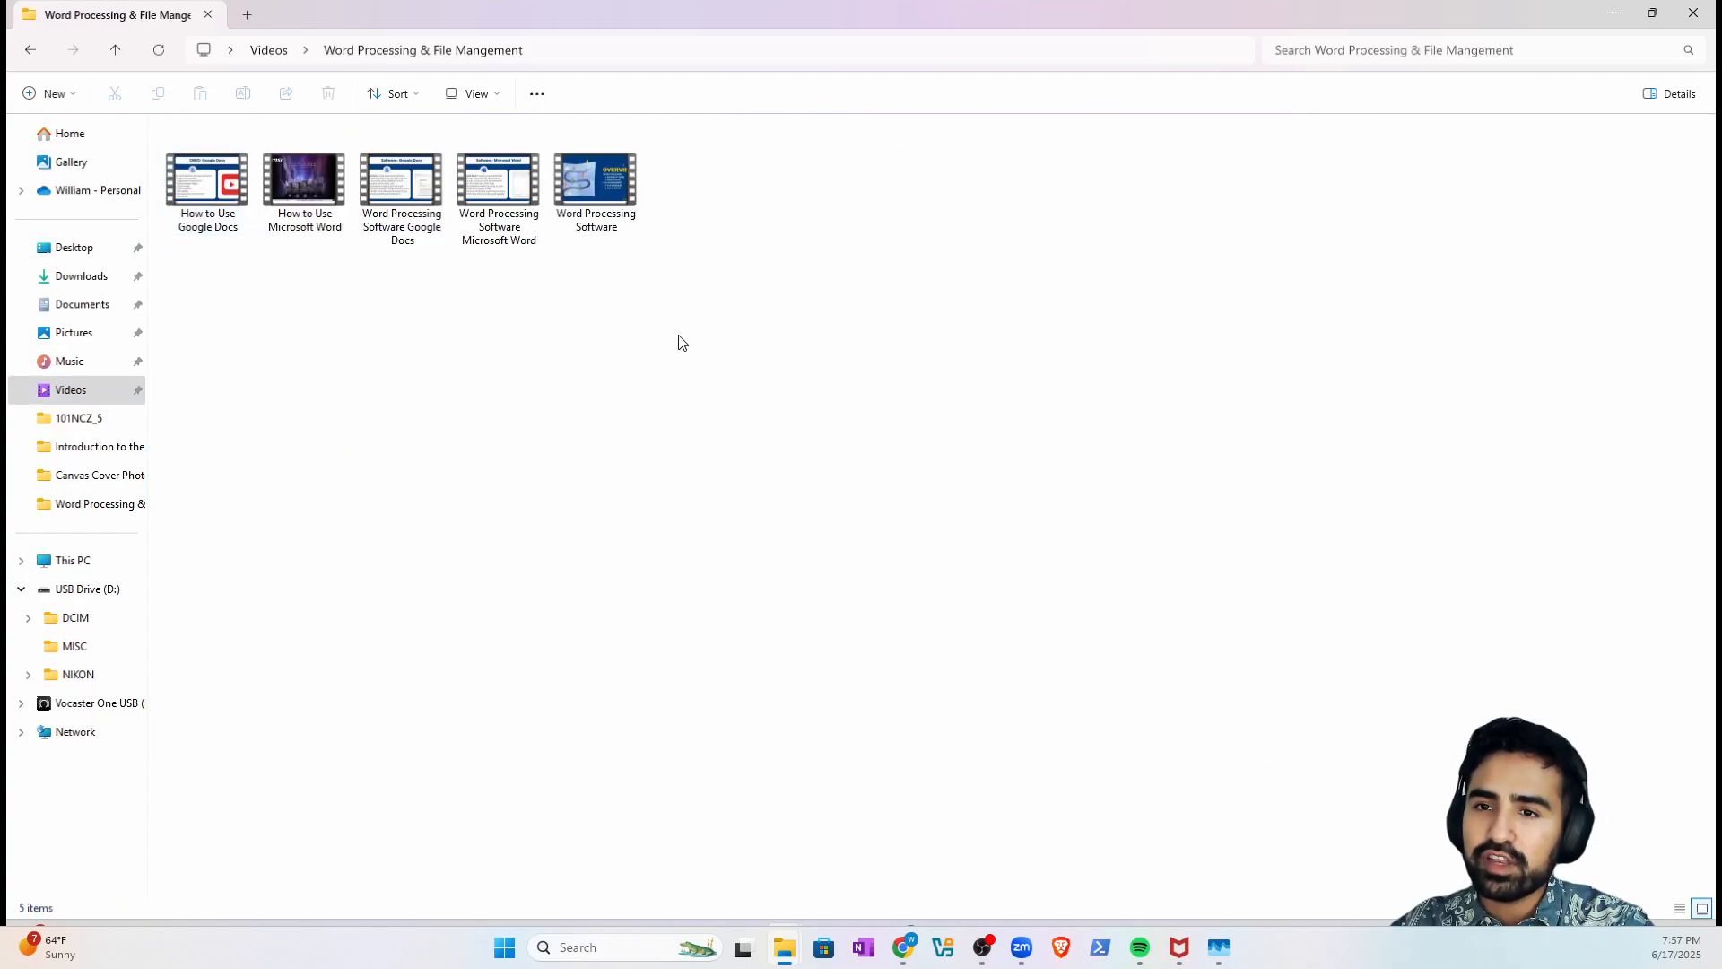
left_click_drag(626, 296, 202, 117)
left_click(362, 336)
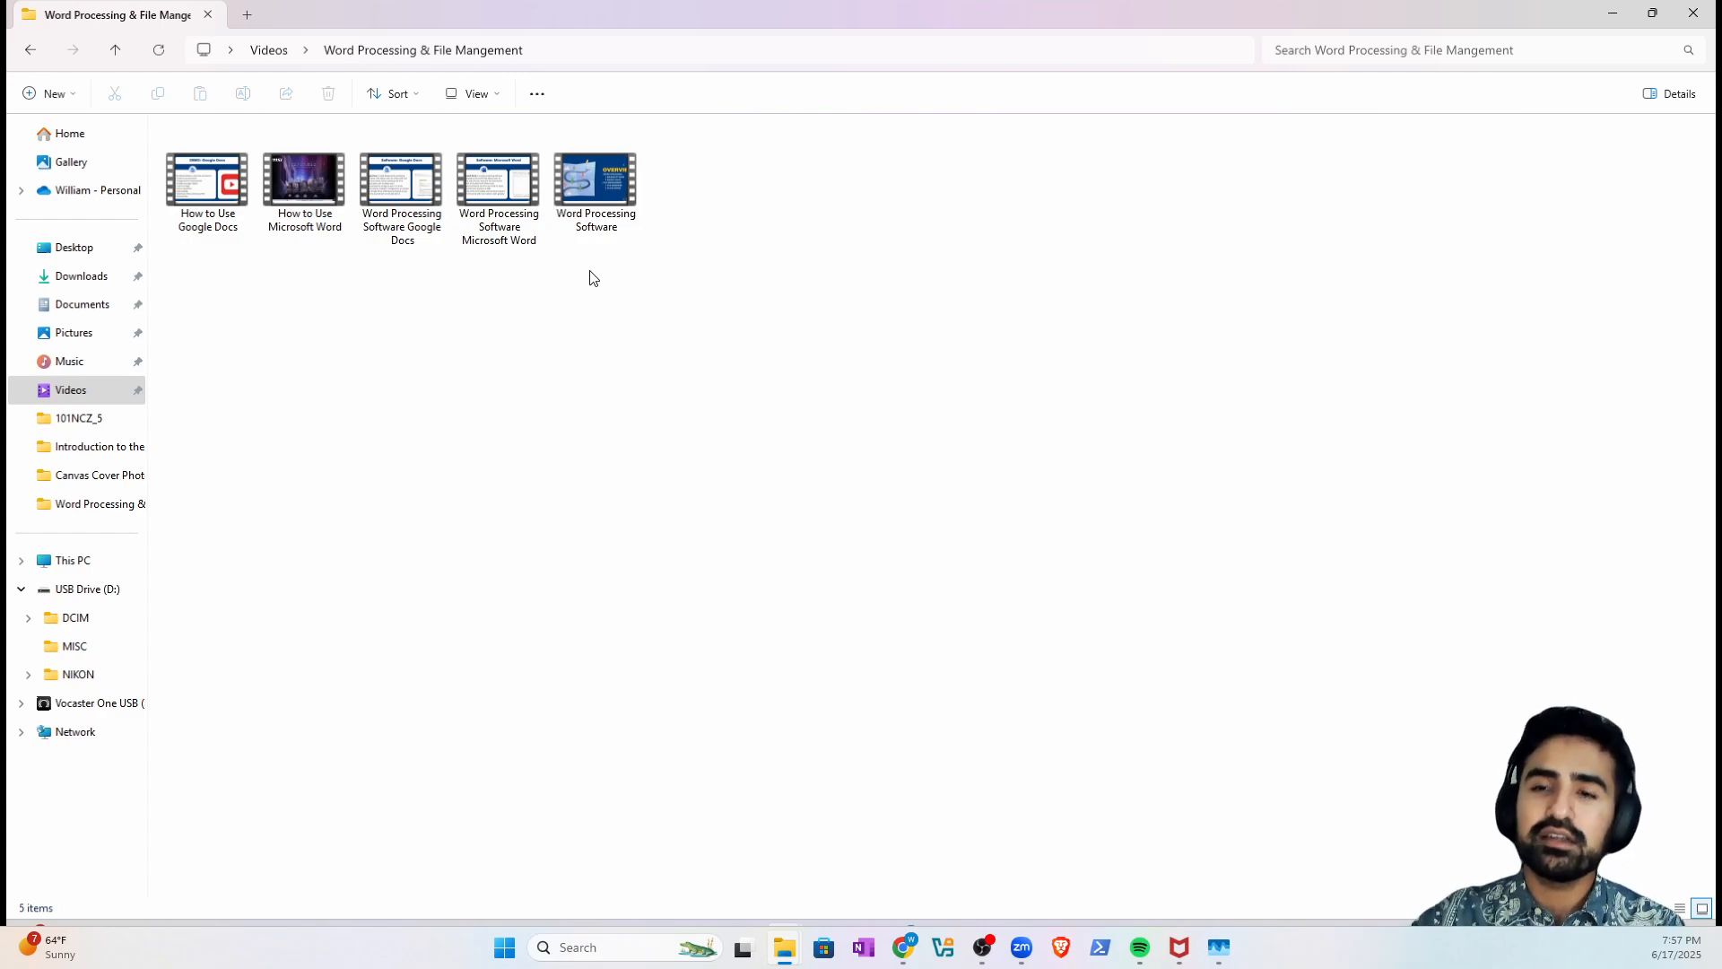
left_click(86, 338)
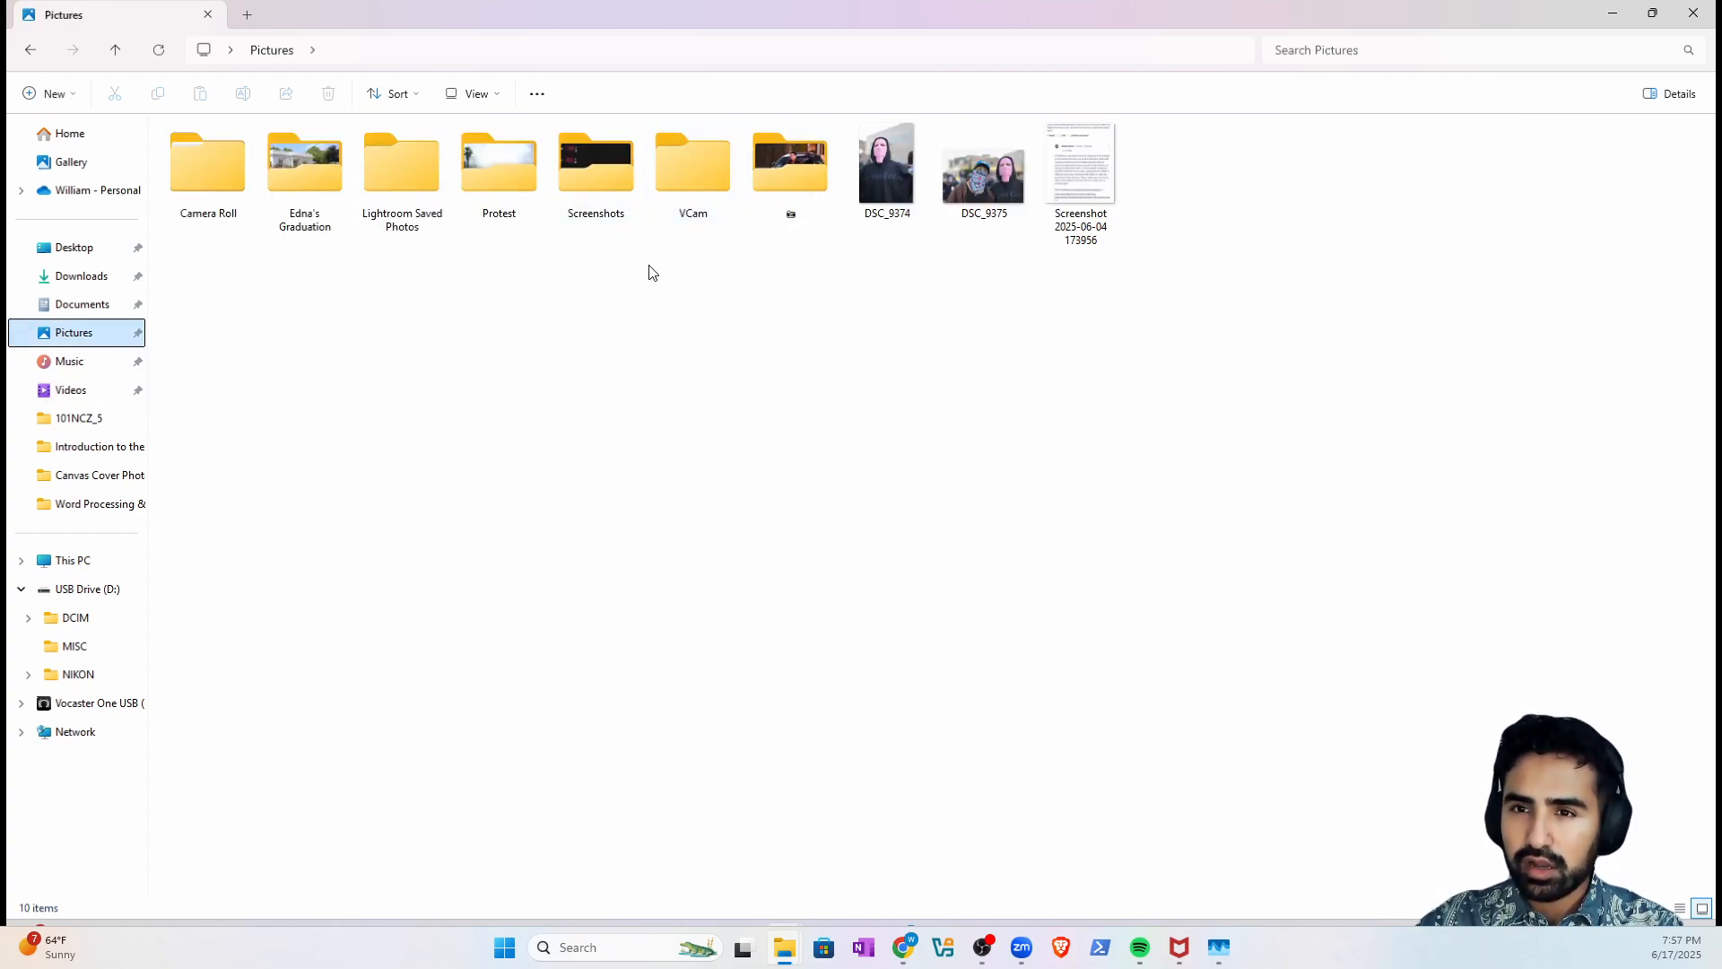
double_click(508, 188)
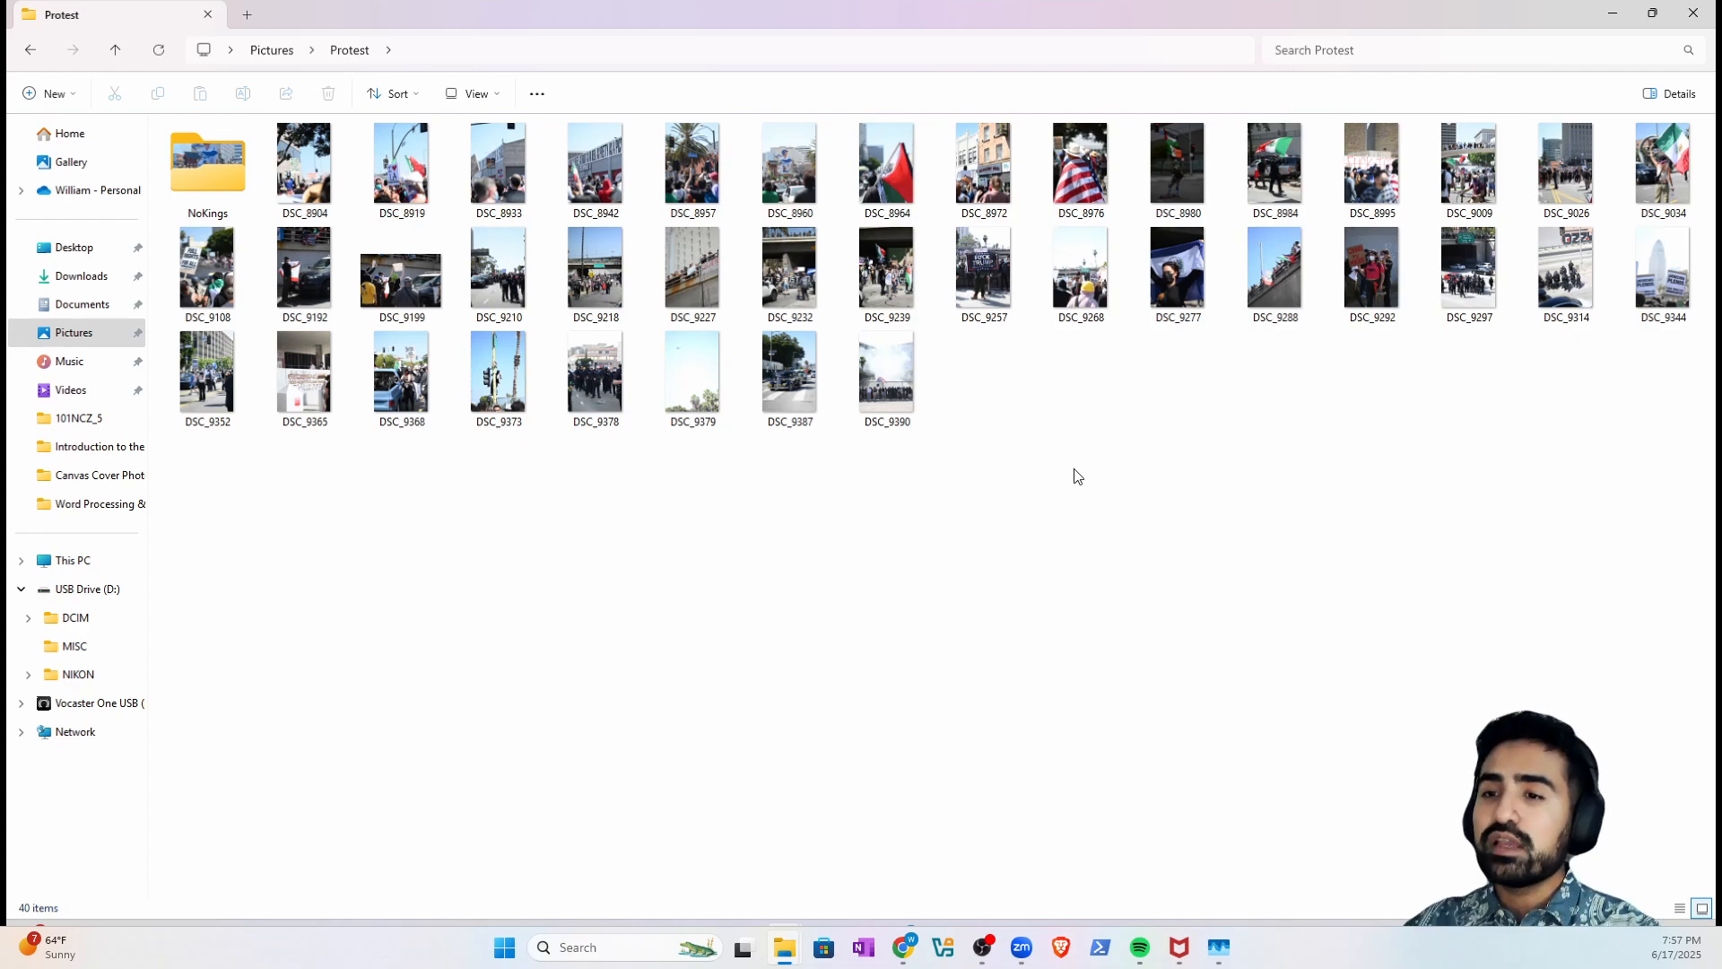
- Select all items in the Protest folder, exclude the NoKings folder from the selection, and clear it
key("ctrl+a")
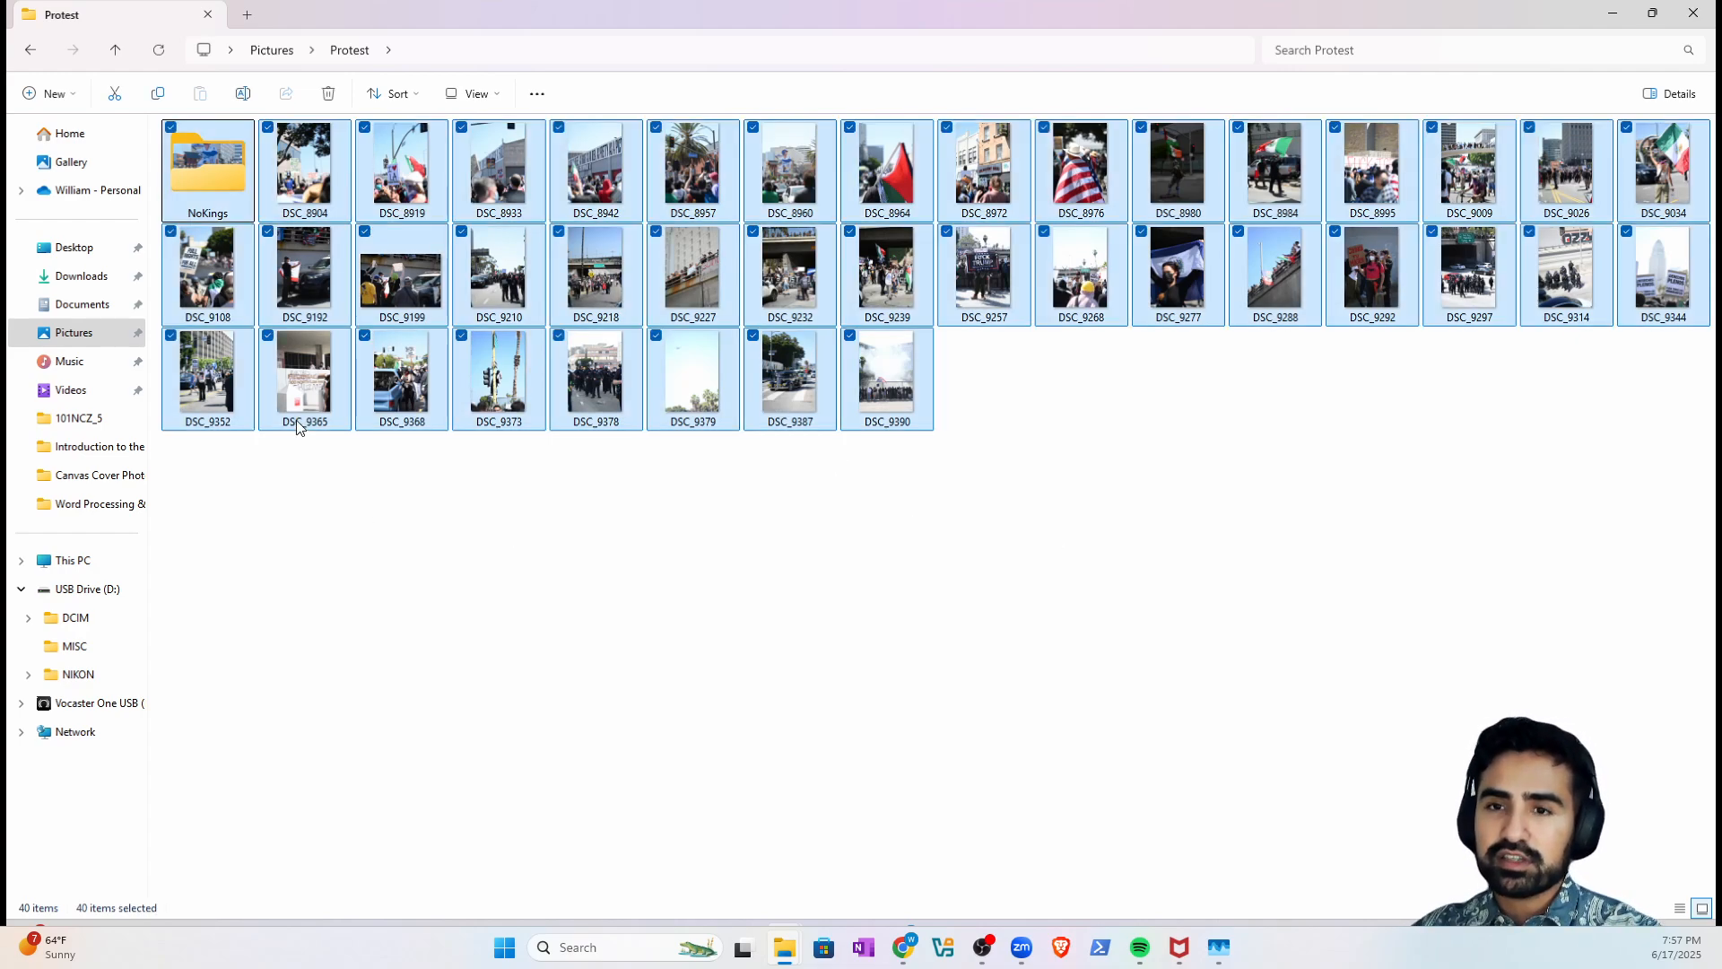
left_click(217, 214, "ctrl")
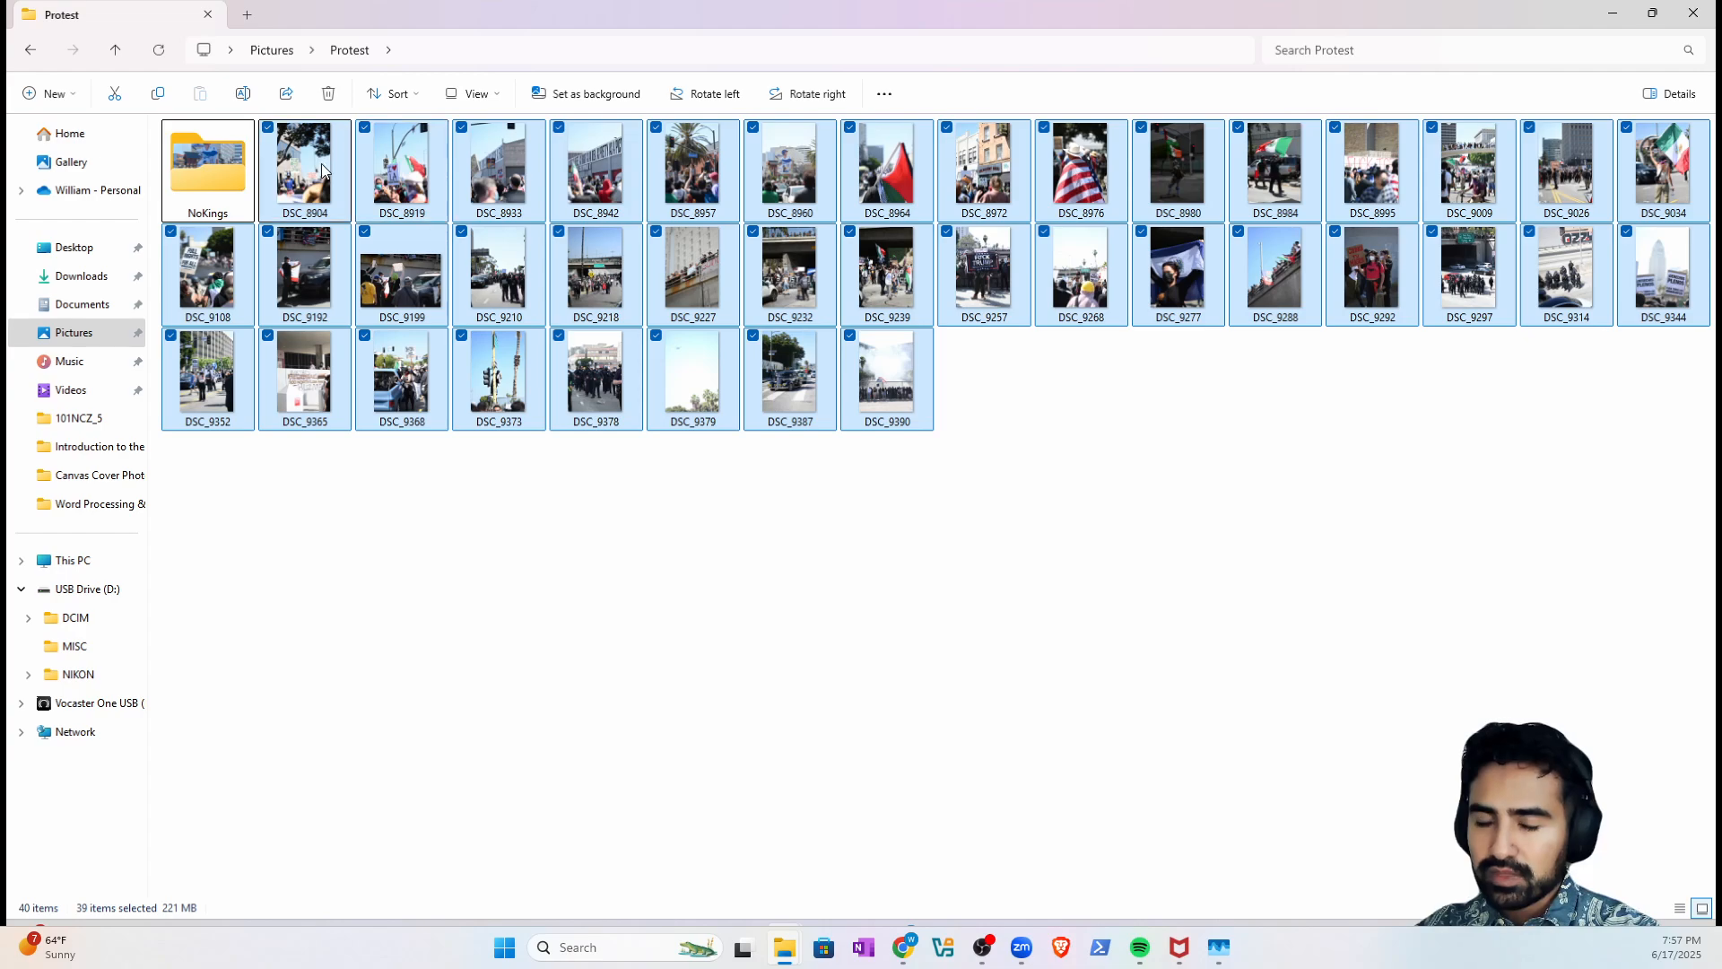
left_click_drag(693, 333, 992, 423)
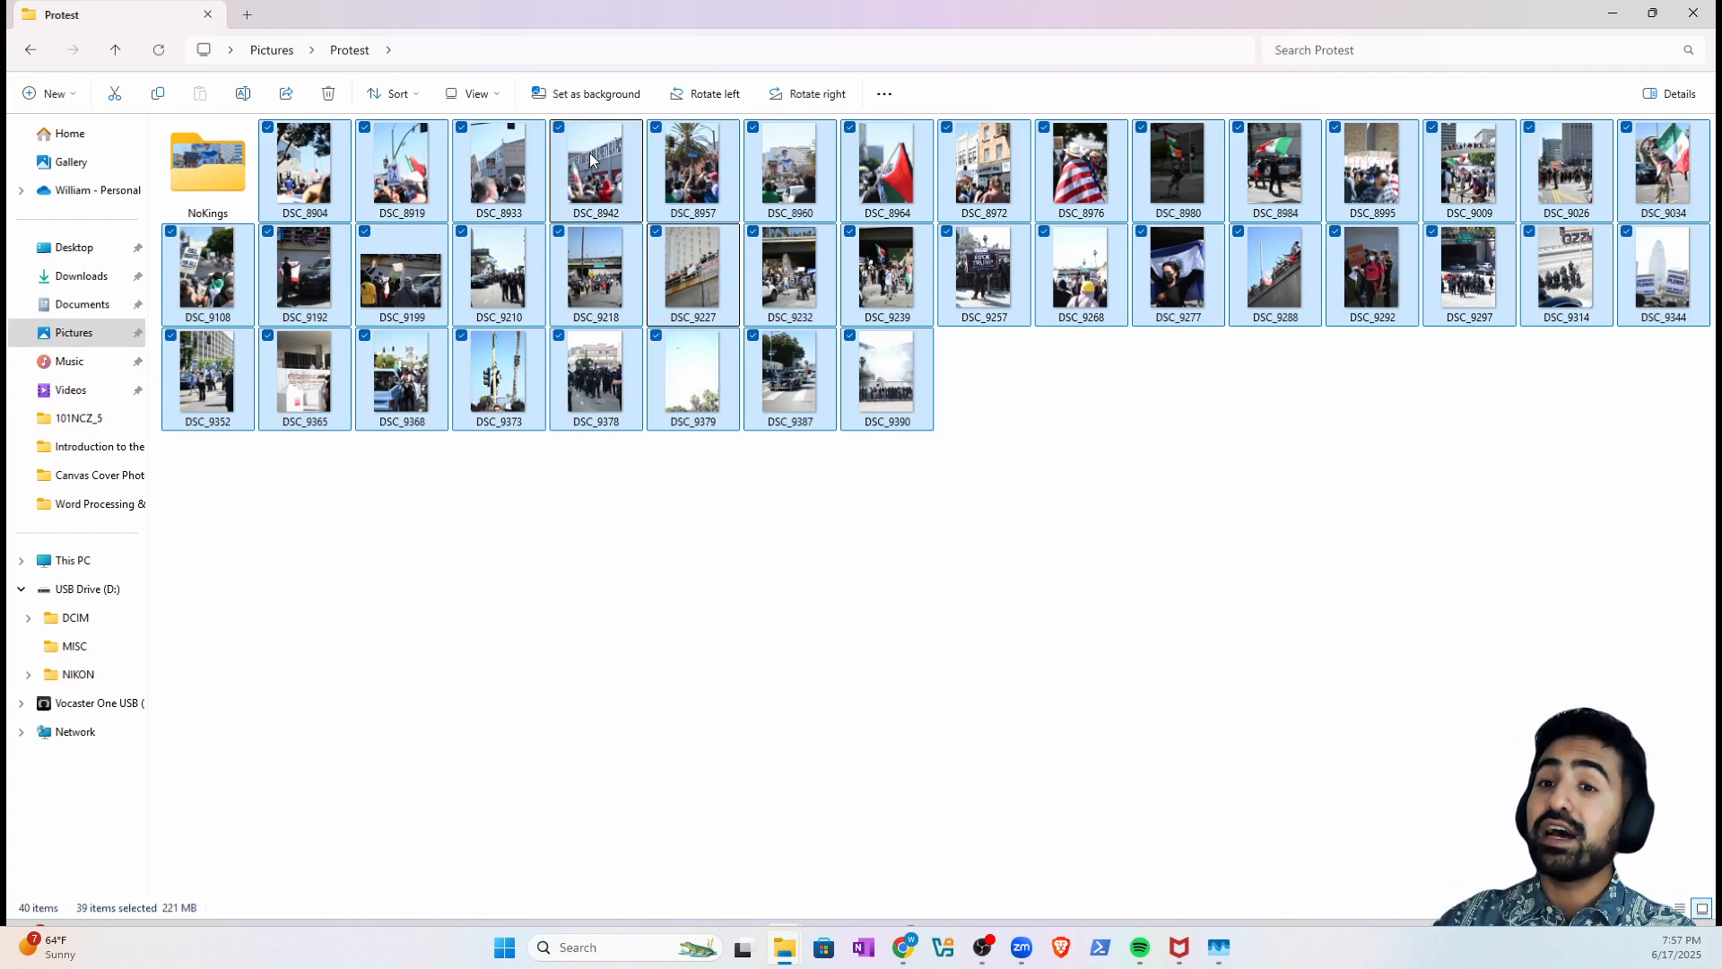
left_click(613, 521)
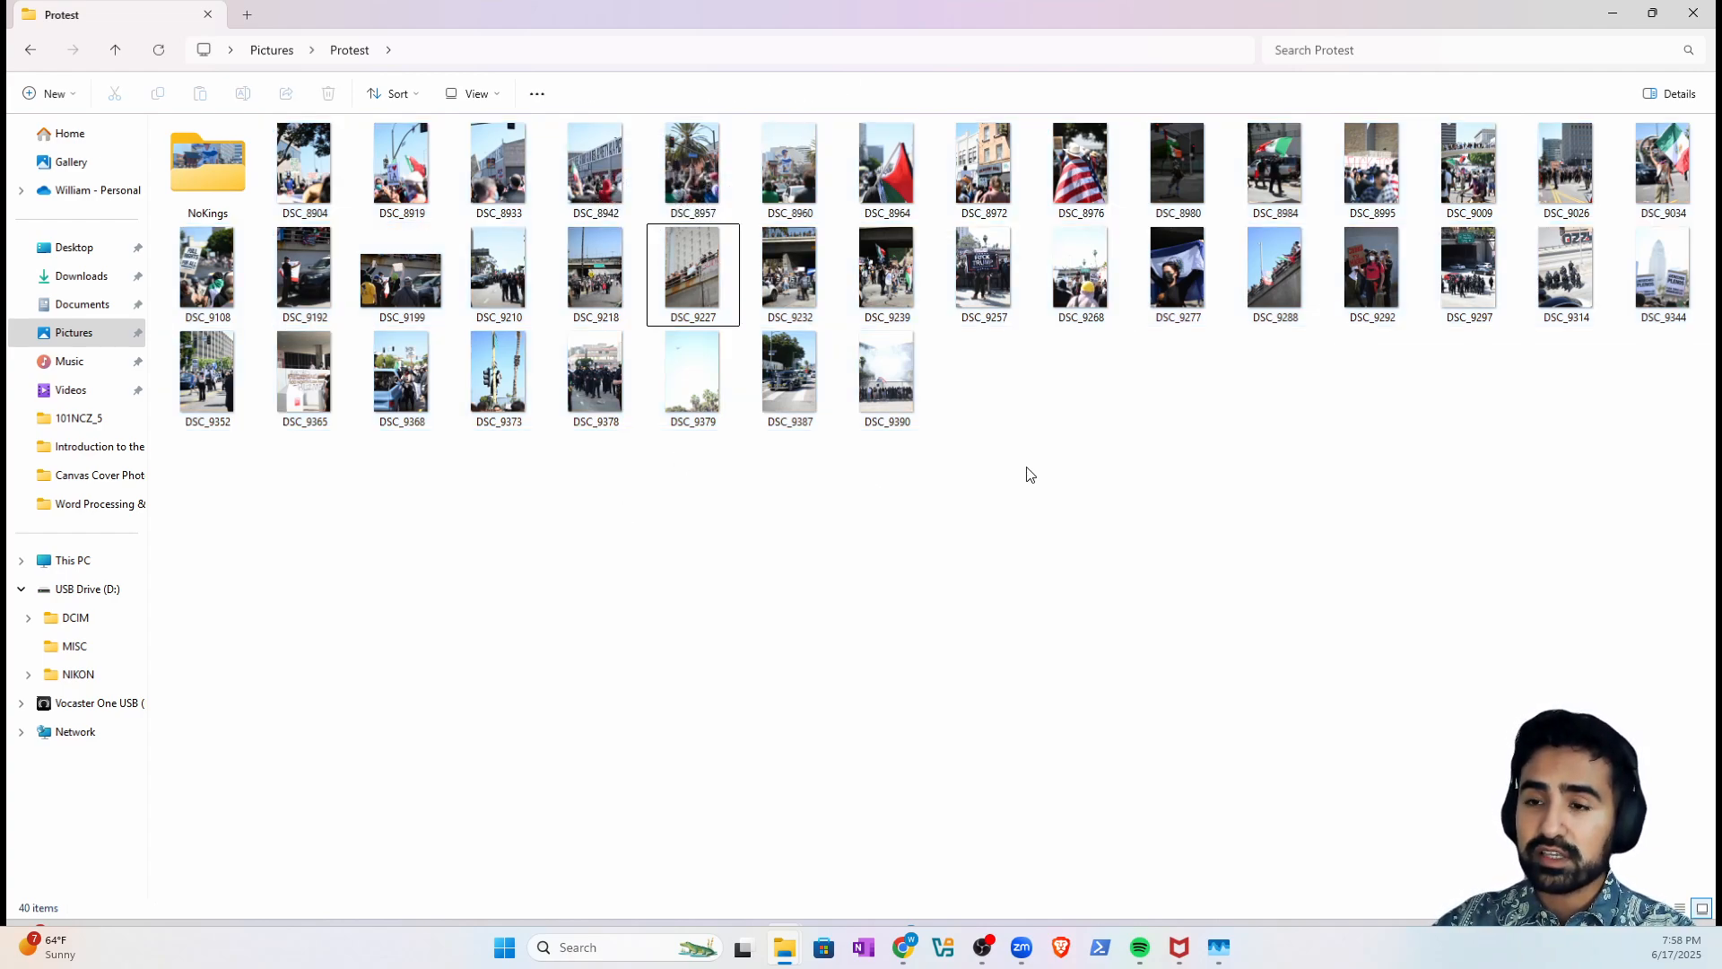
left_click_drag(215, 487, 1073, 248)
left_click(1057, 403)
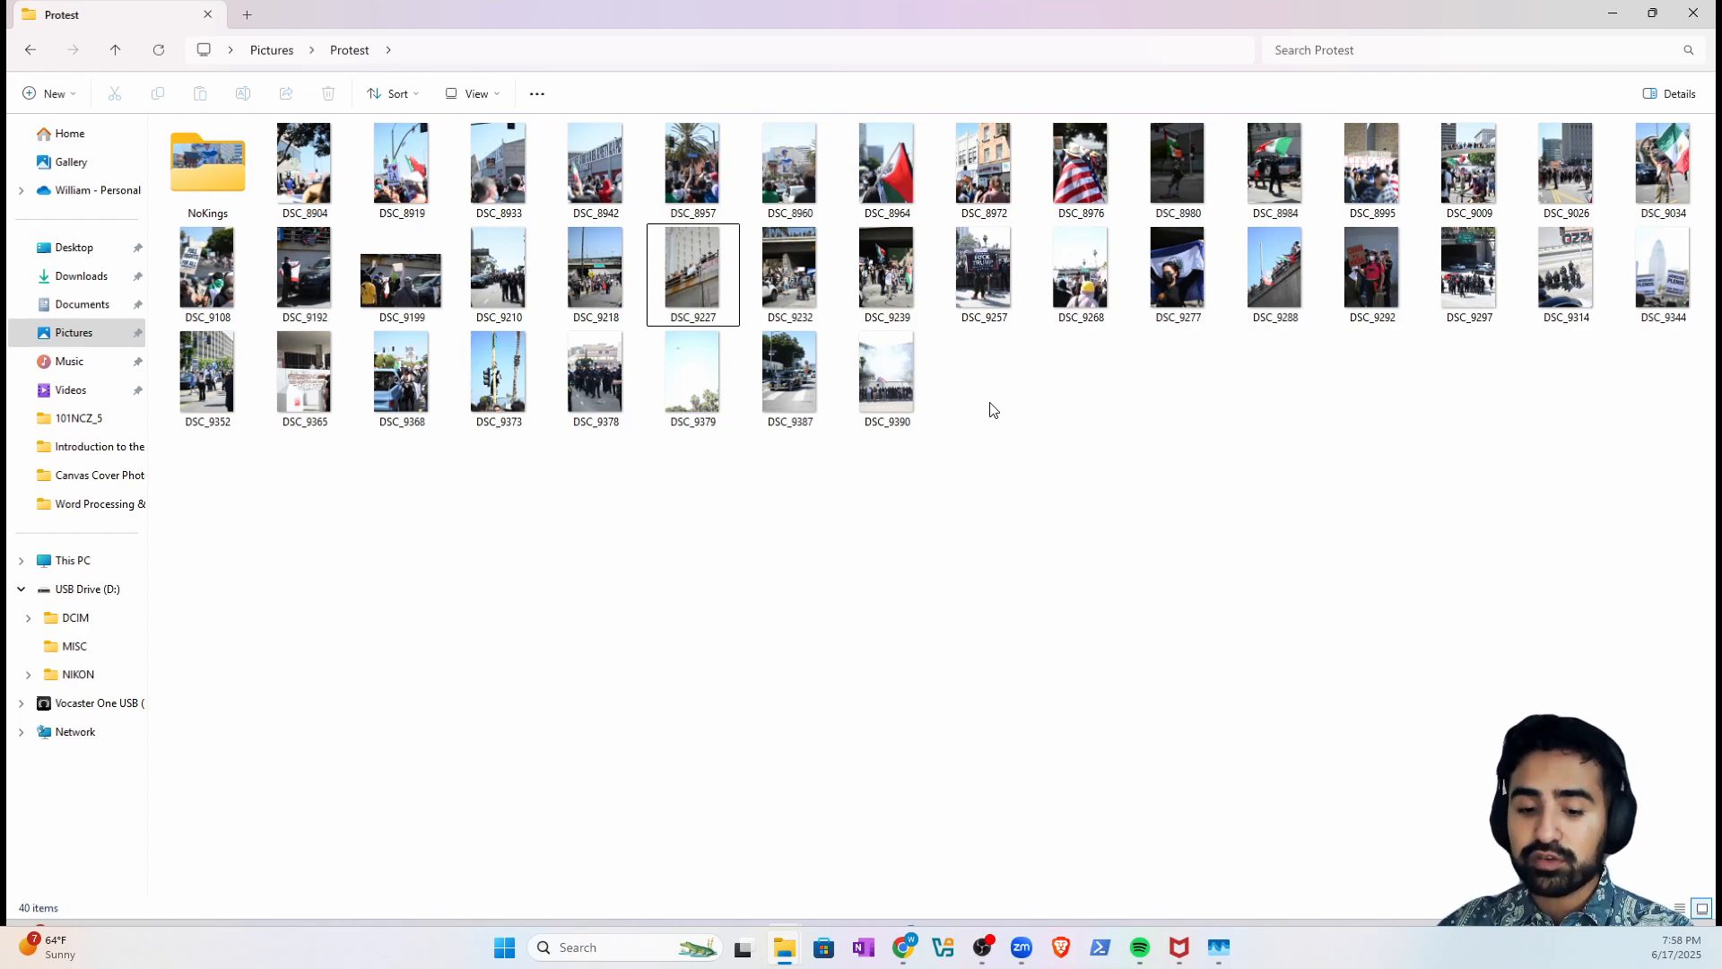
- Select everything in the Protest folder and toggle individual photos such as DSC_9210, DSC_9268 and DSC_9292 in the selection
key("ctrl+a")
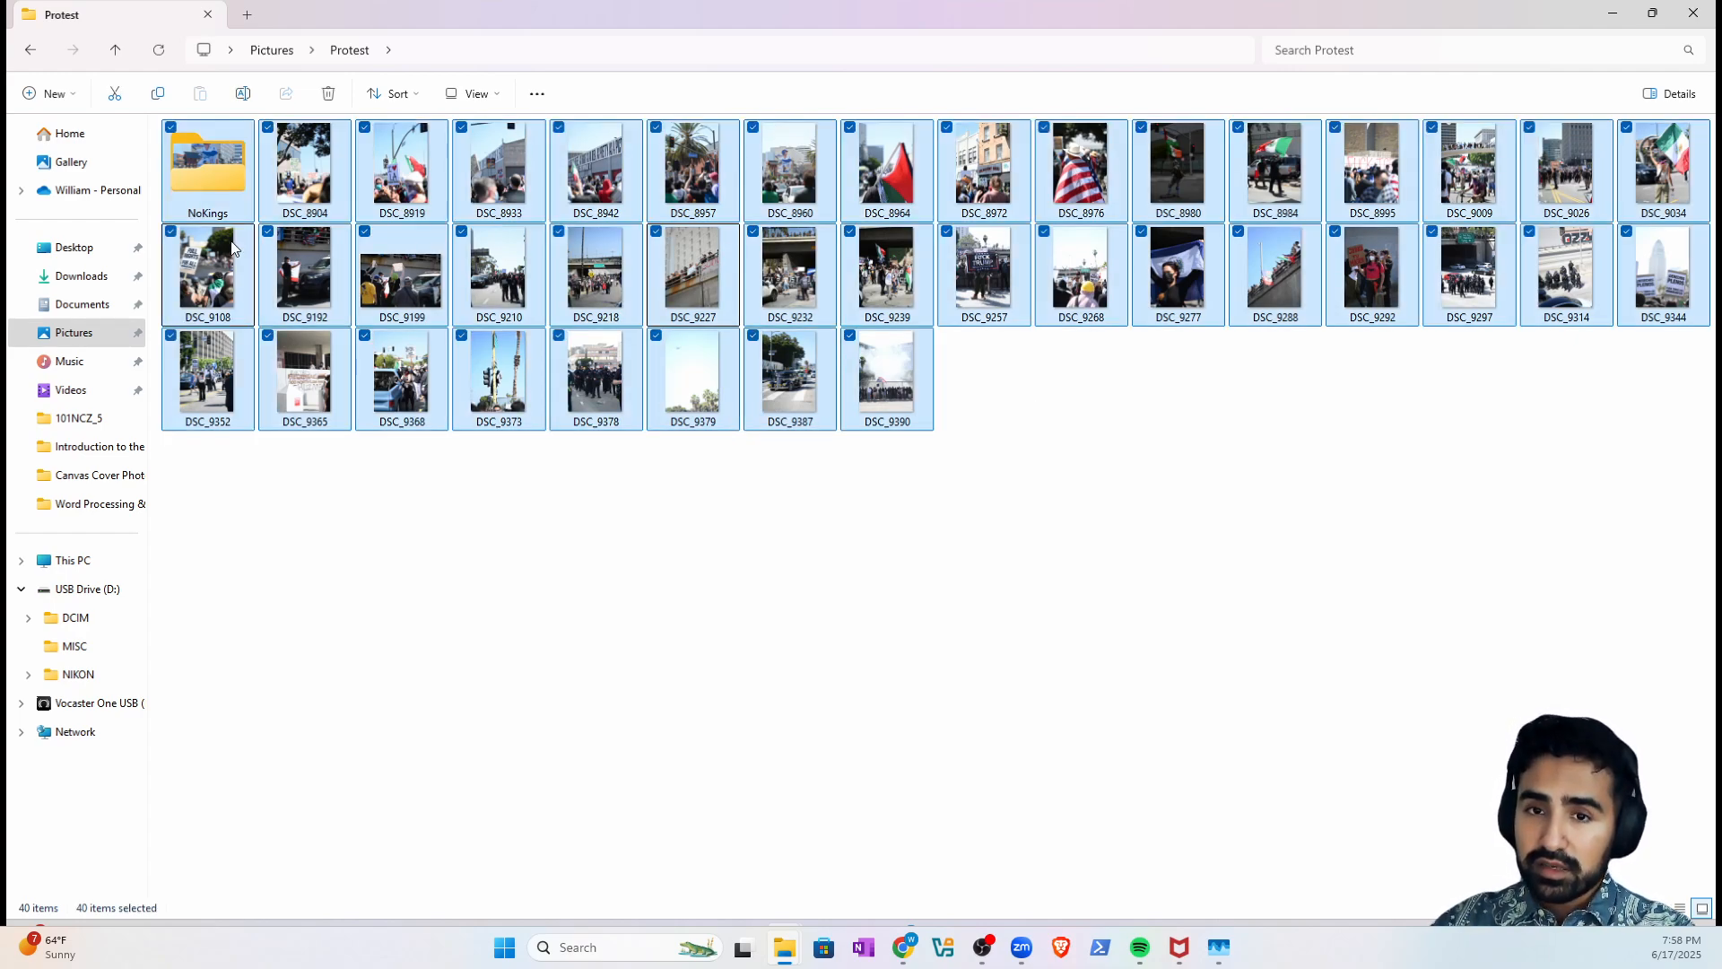
left_click(513, 298, "ctrl")
left_click(770, 303, "ctrl")
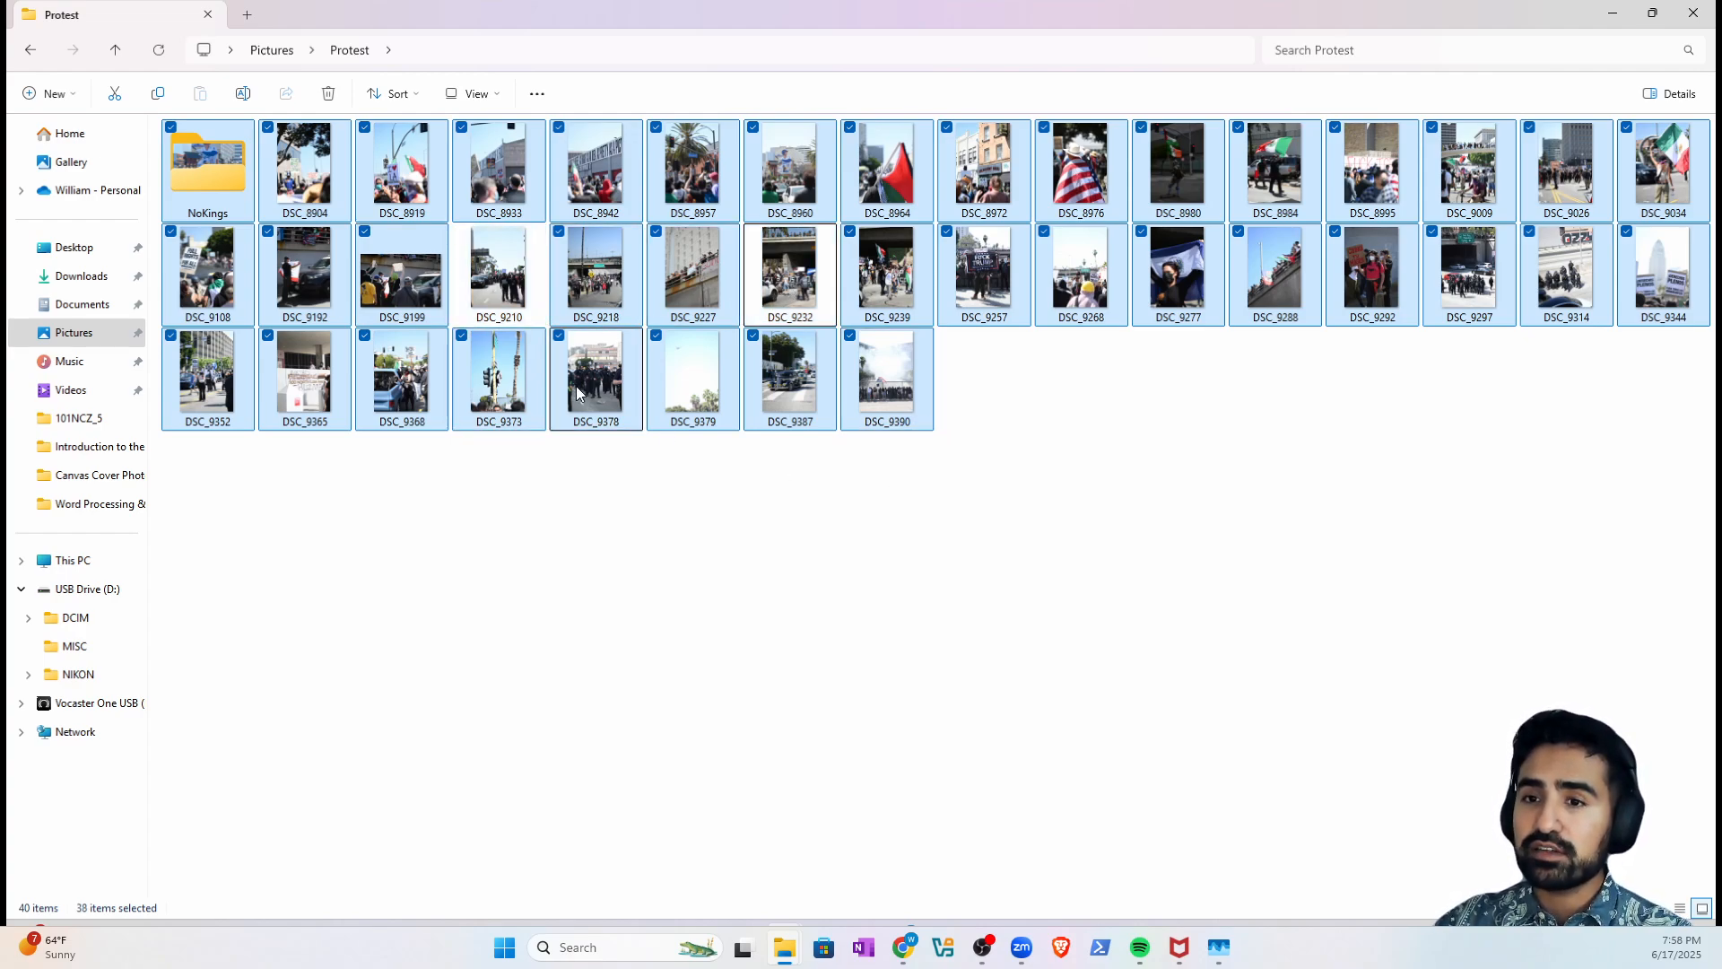
left_click(1080, 279, "ctrl")
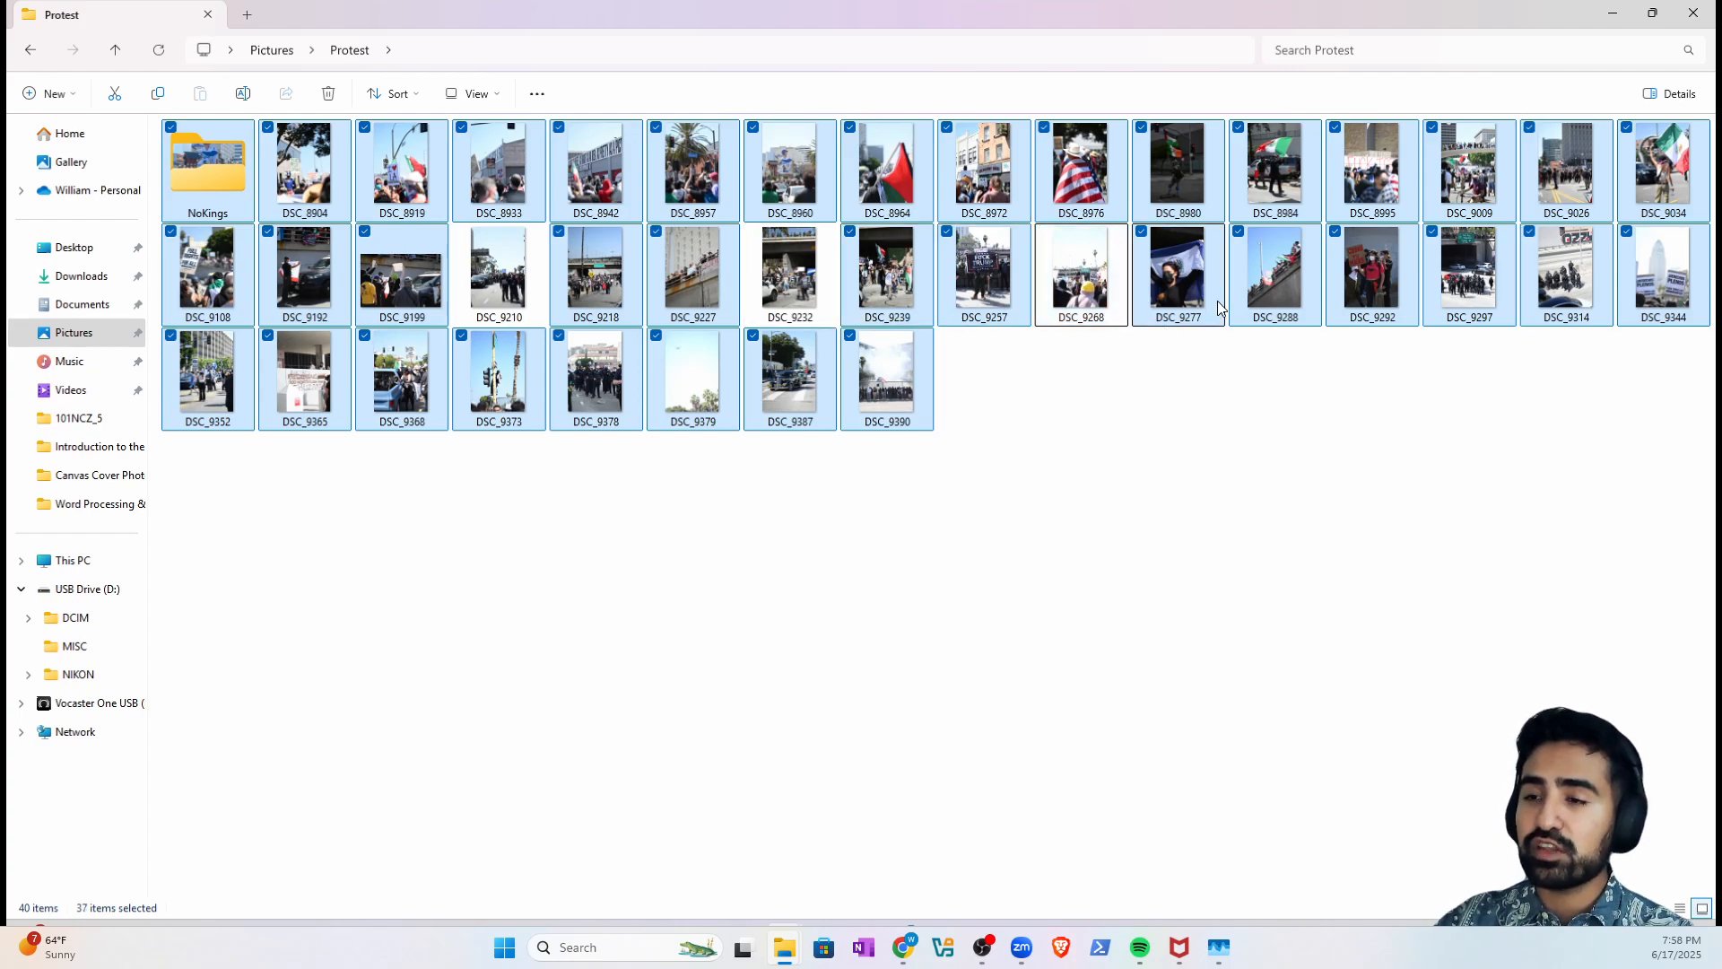
left_click(1080, 288, "ctrl")
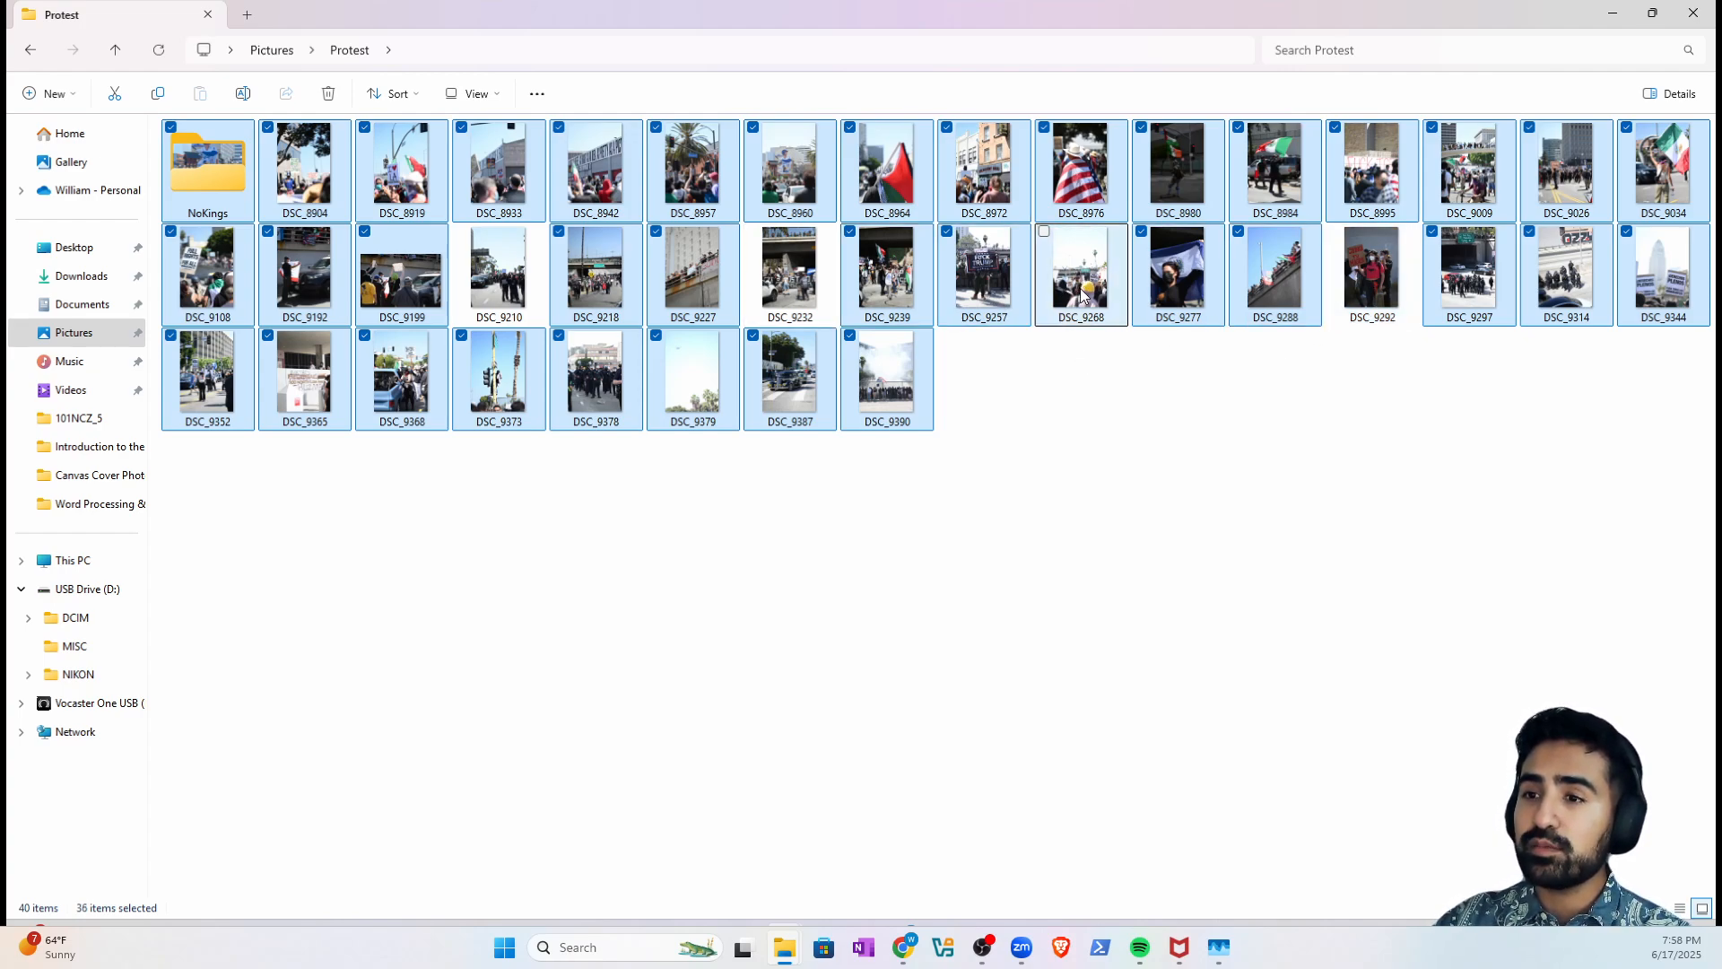
left_click(1372, 285, "ctrl")
left_click(1376, 284, "ctrl")
left_click(497, 280, "ctrl")
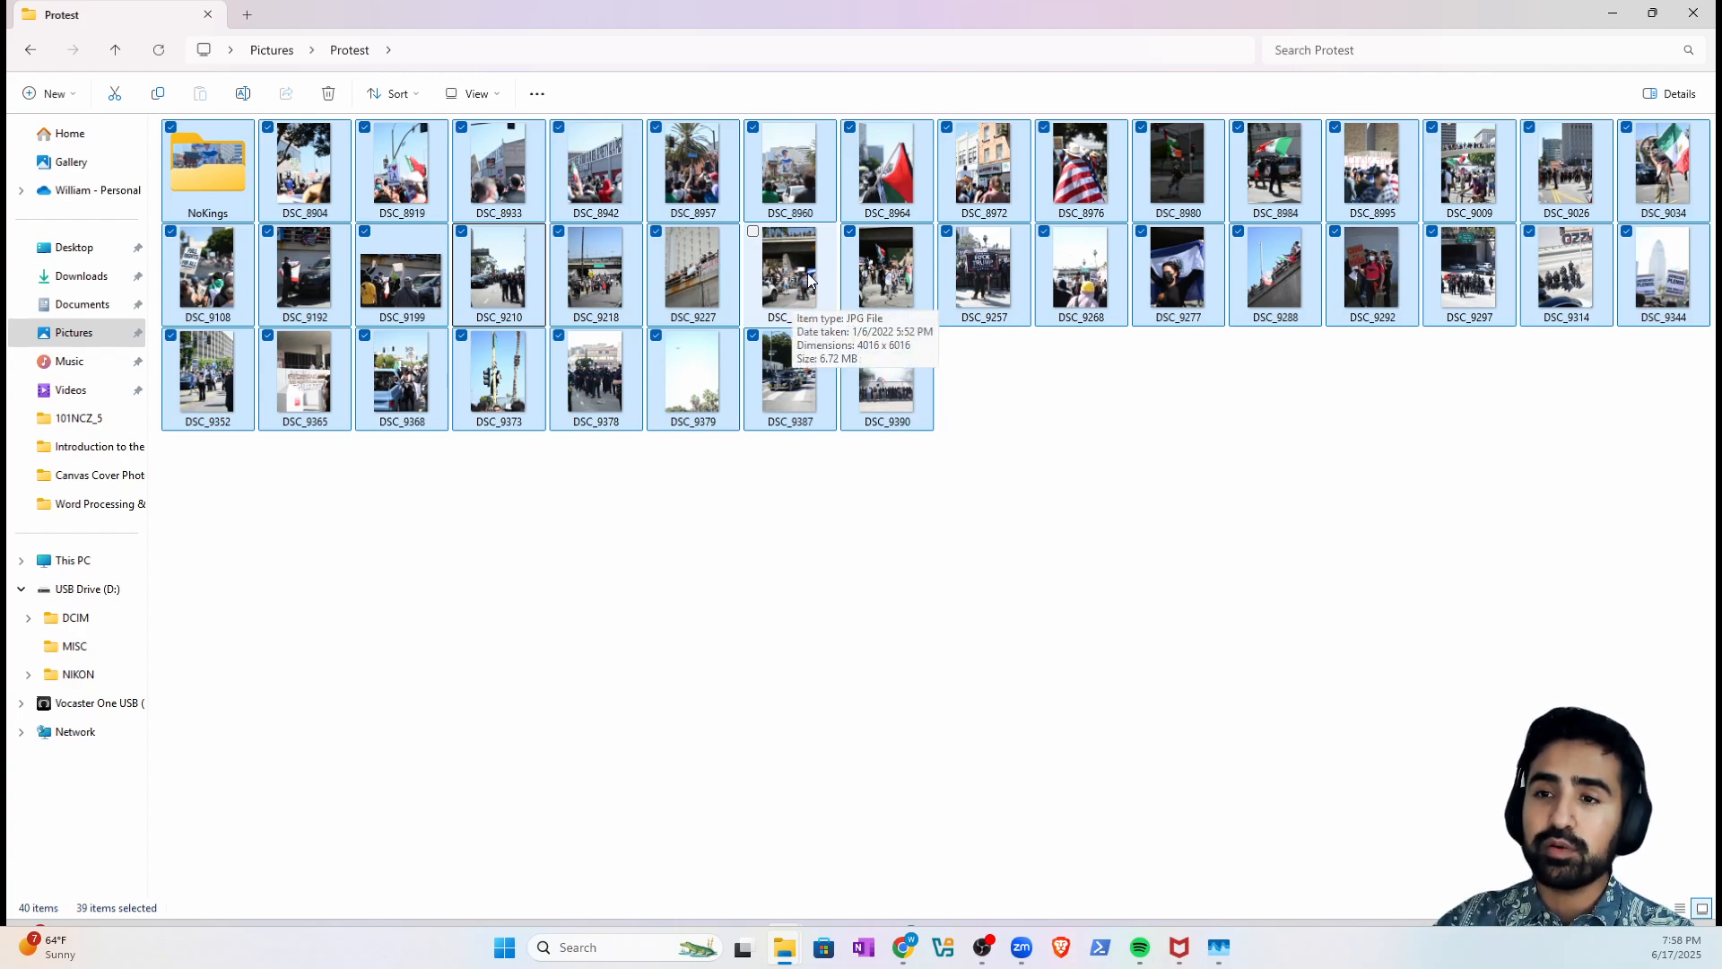
- Select only the photos DSC_9239, DSC_9227, DSC_9210 and DSC_9378 together in the Protest folder
left_click(679, 273)
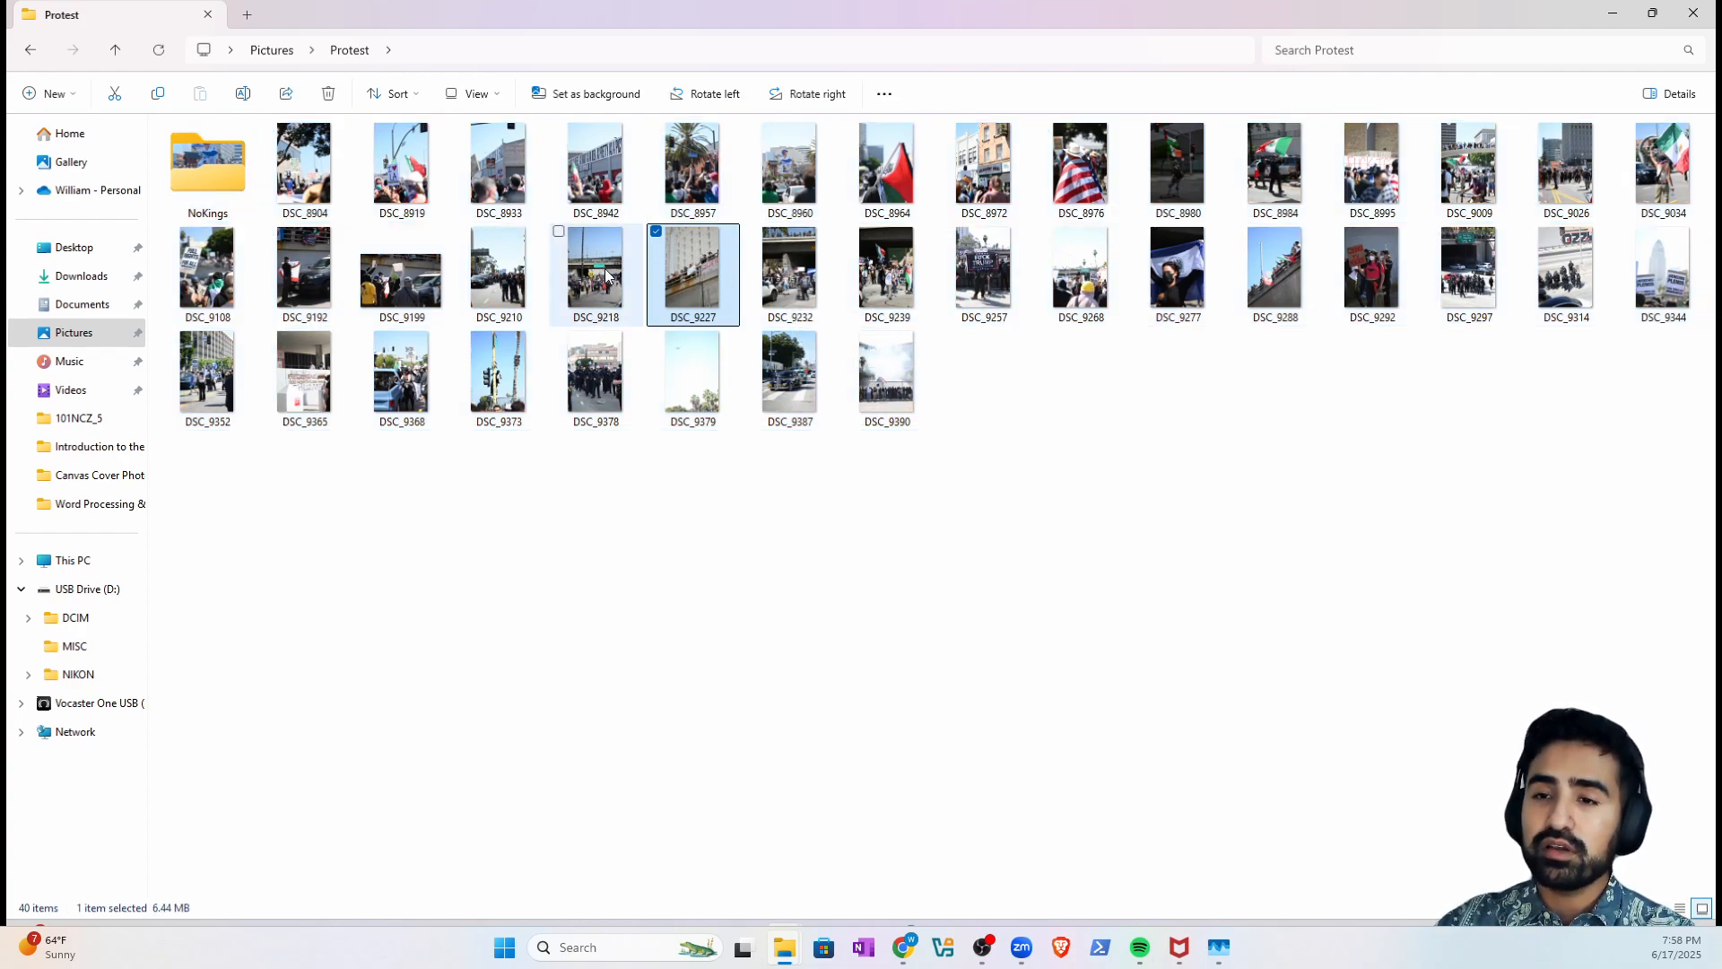
left_click(498, 271)
left_click(894, 285)
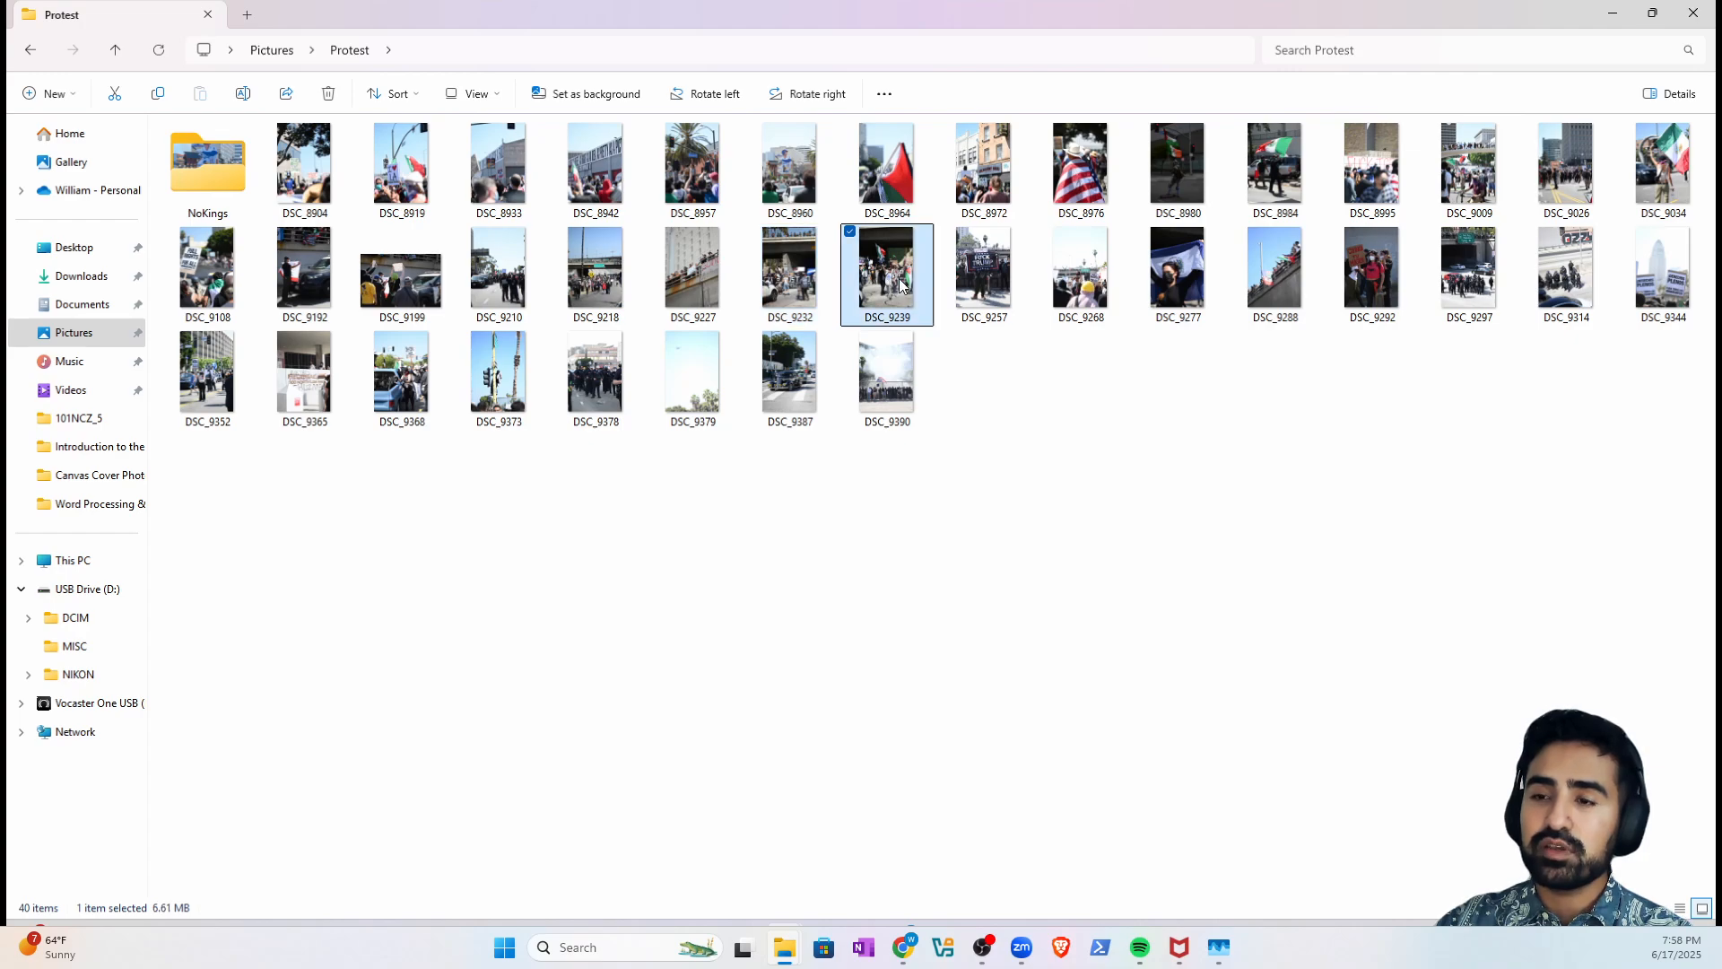
left_click(691, 278, "ctrl")
left_click(485, 292, "ctrl")
left_click(594, 377, "ctrl")
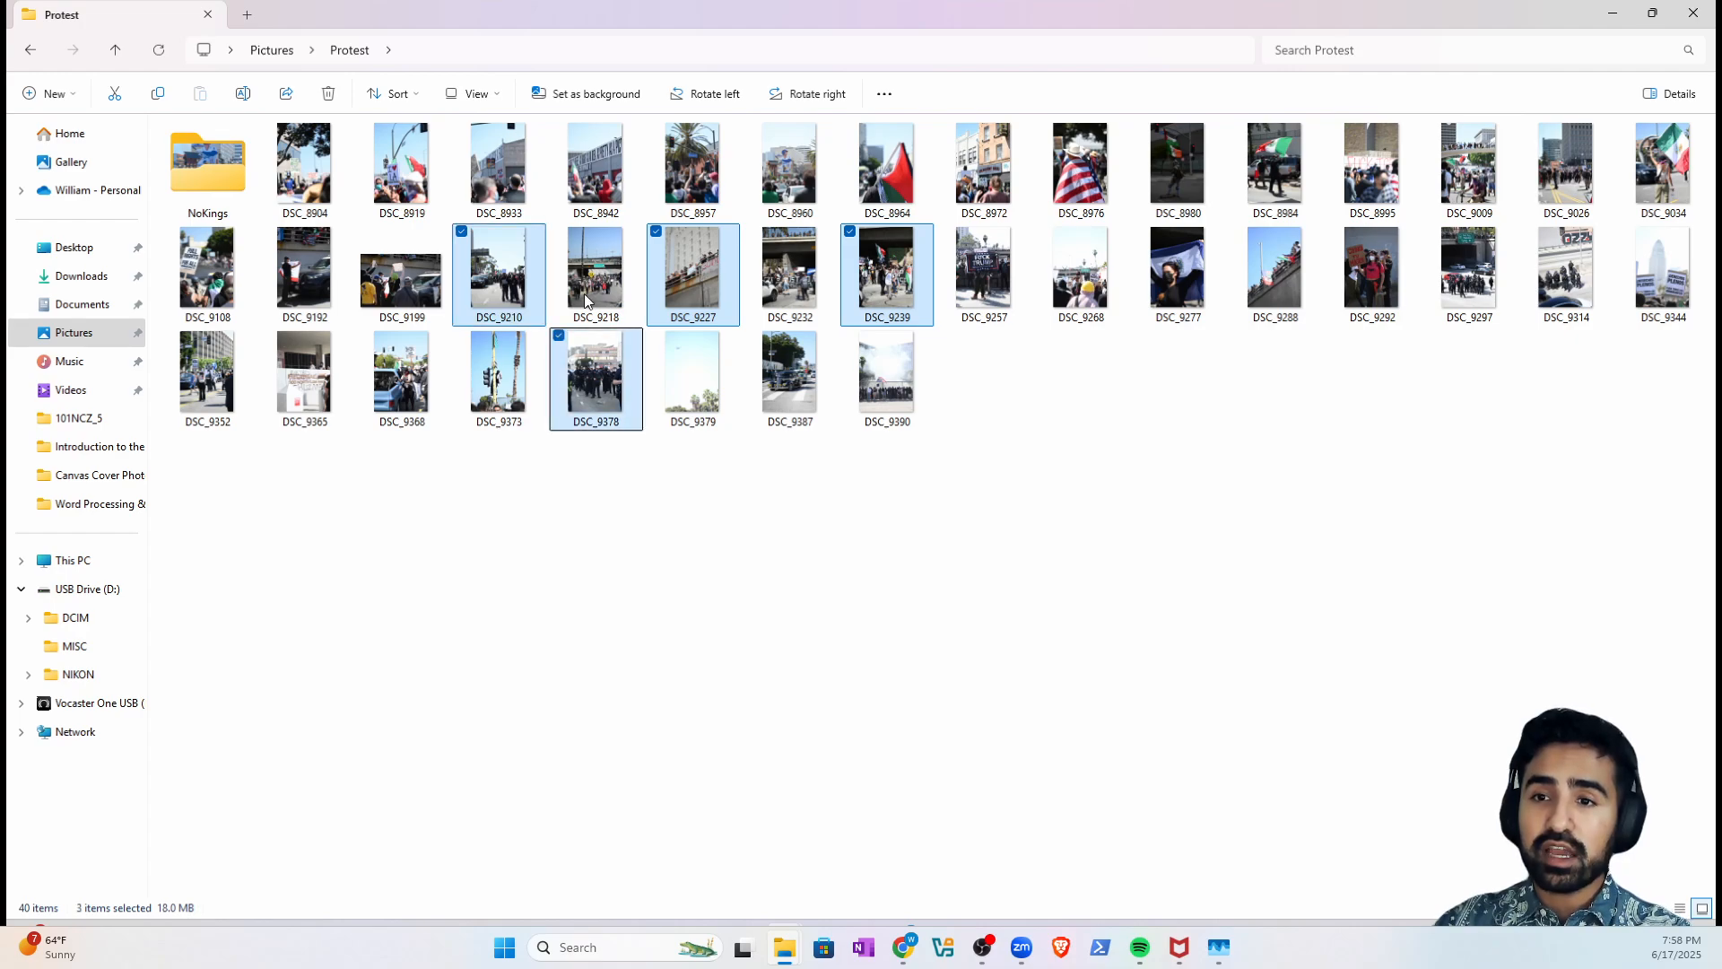
- Select all photos in the Protest folder except the NoKings folder and compress them into a ZIP file
key("ctrl+a")
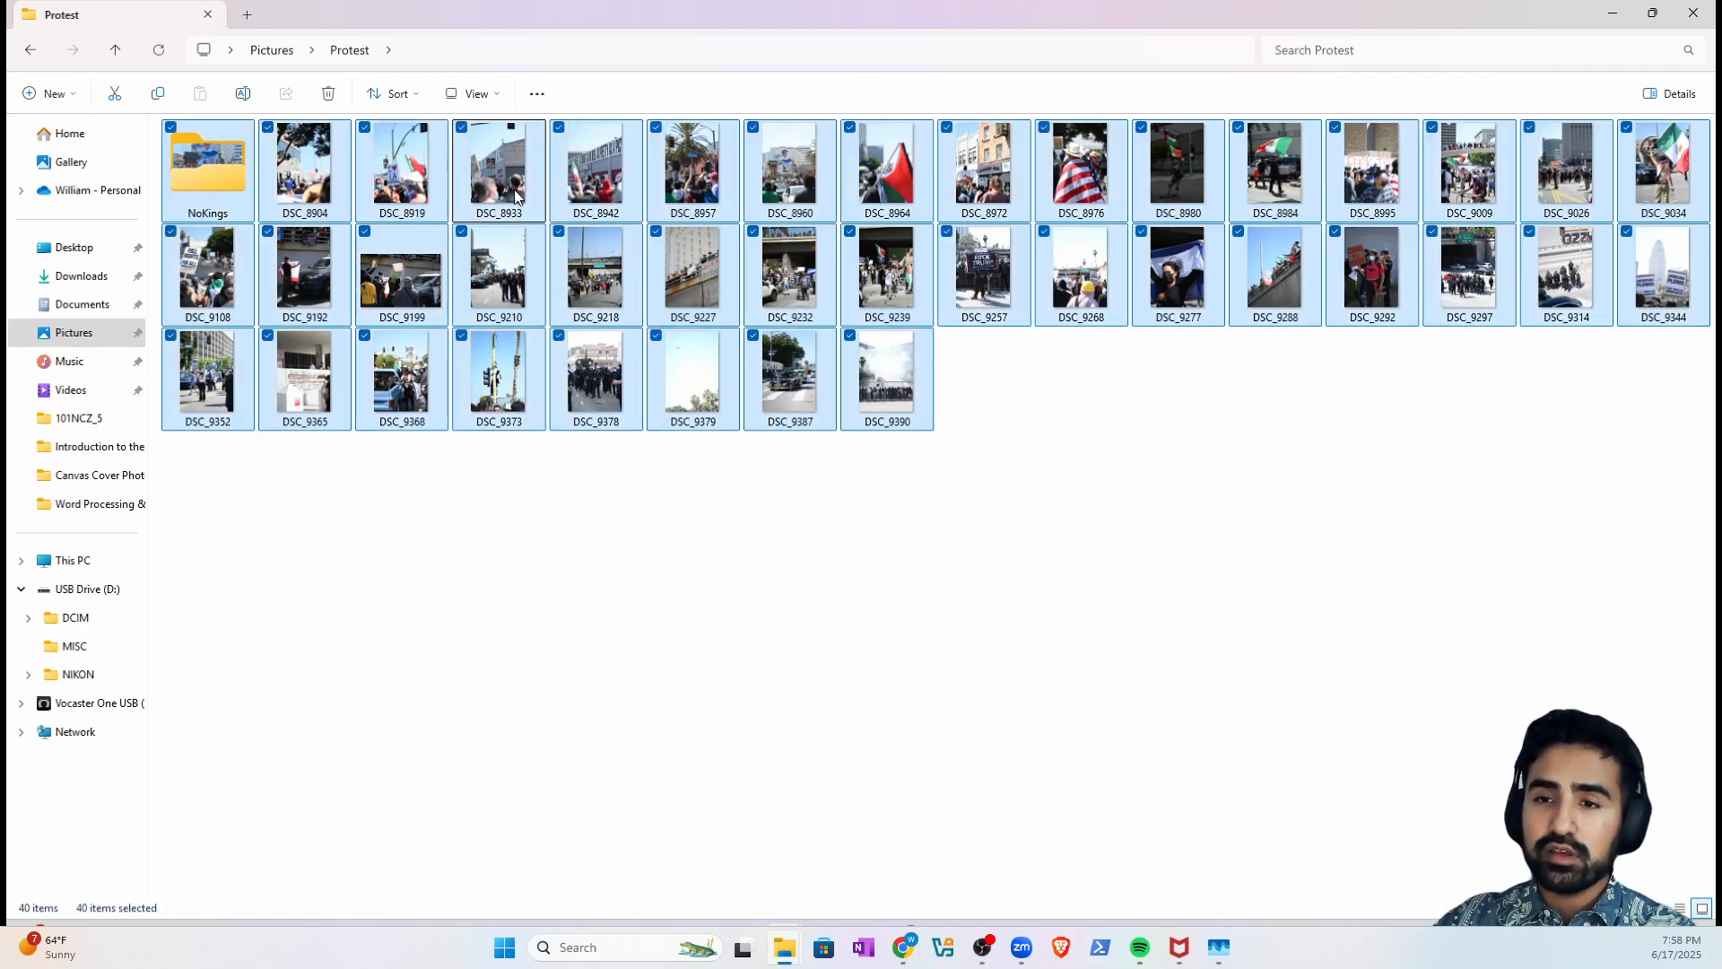
left_click(212, 183, "ctrl")
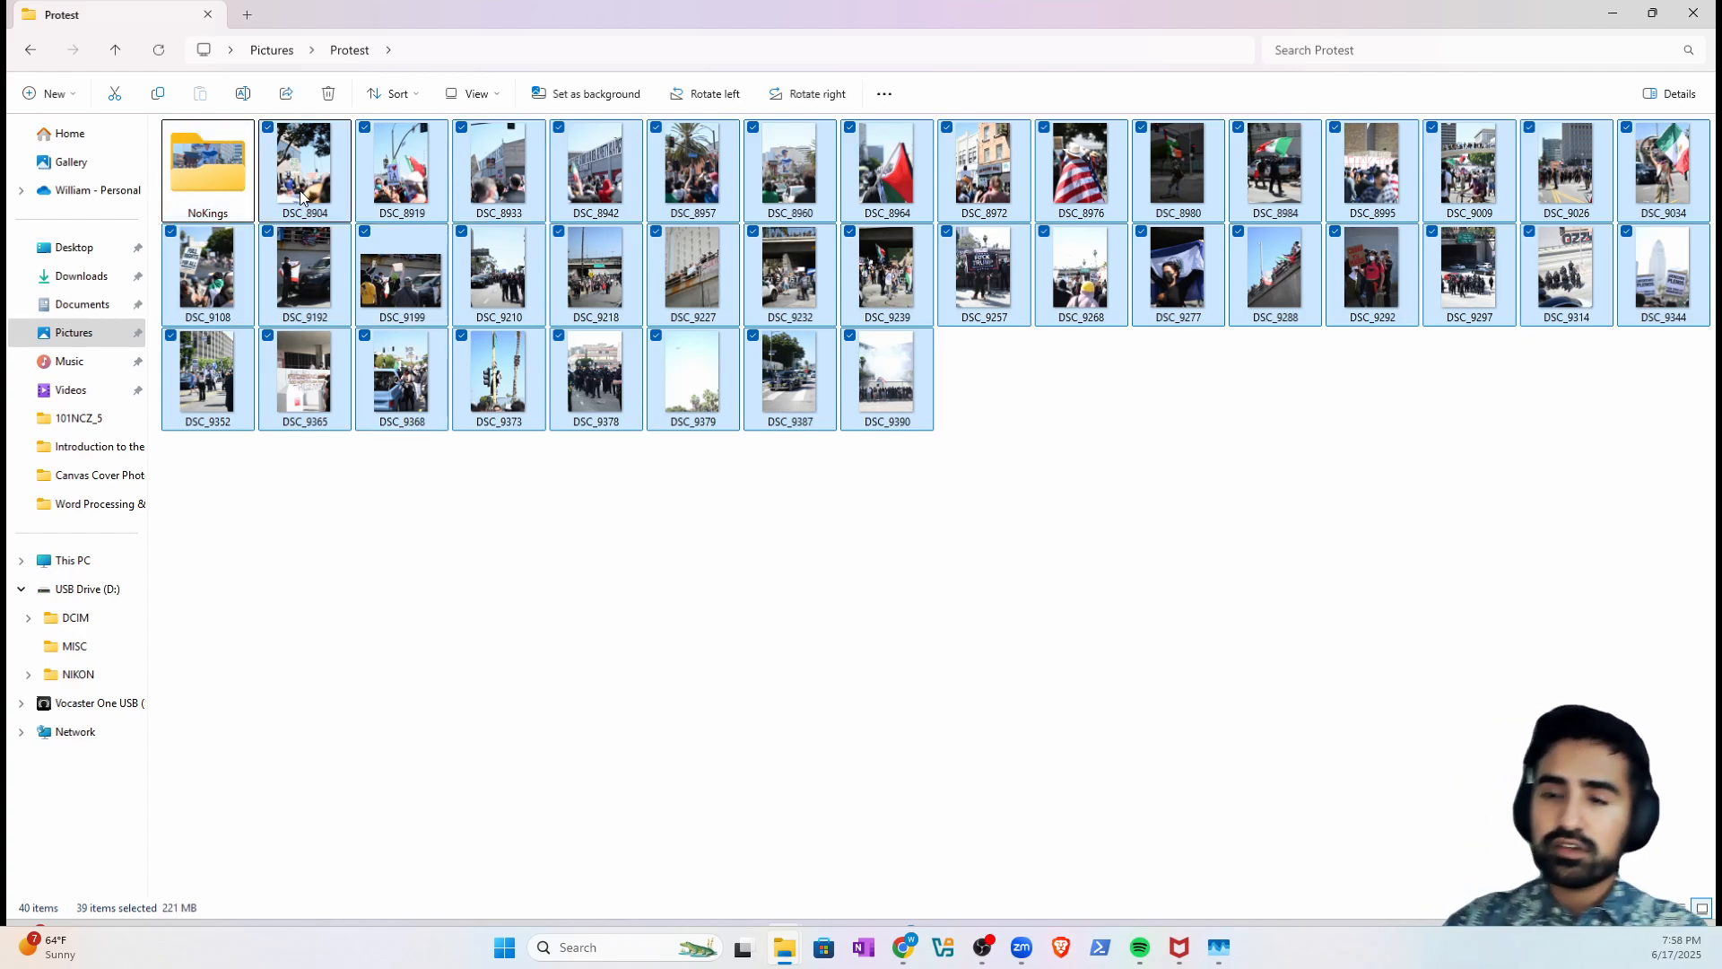
right_click(500, 266)
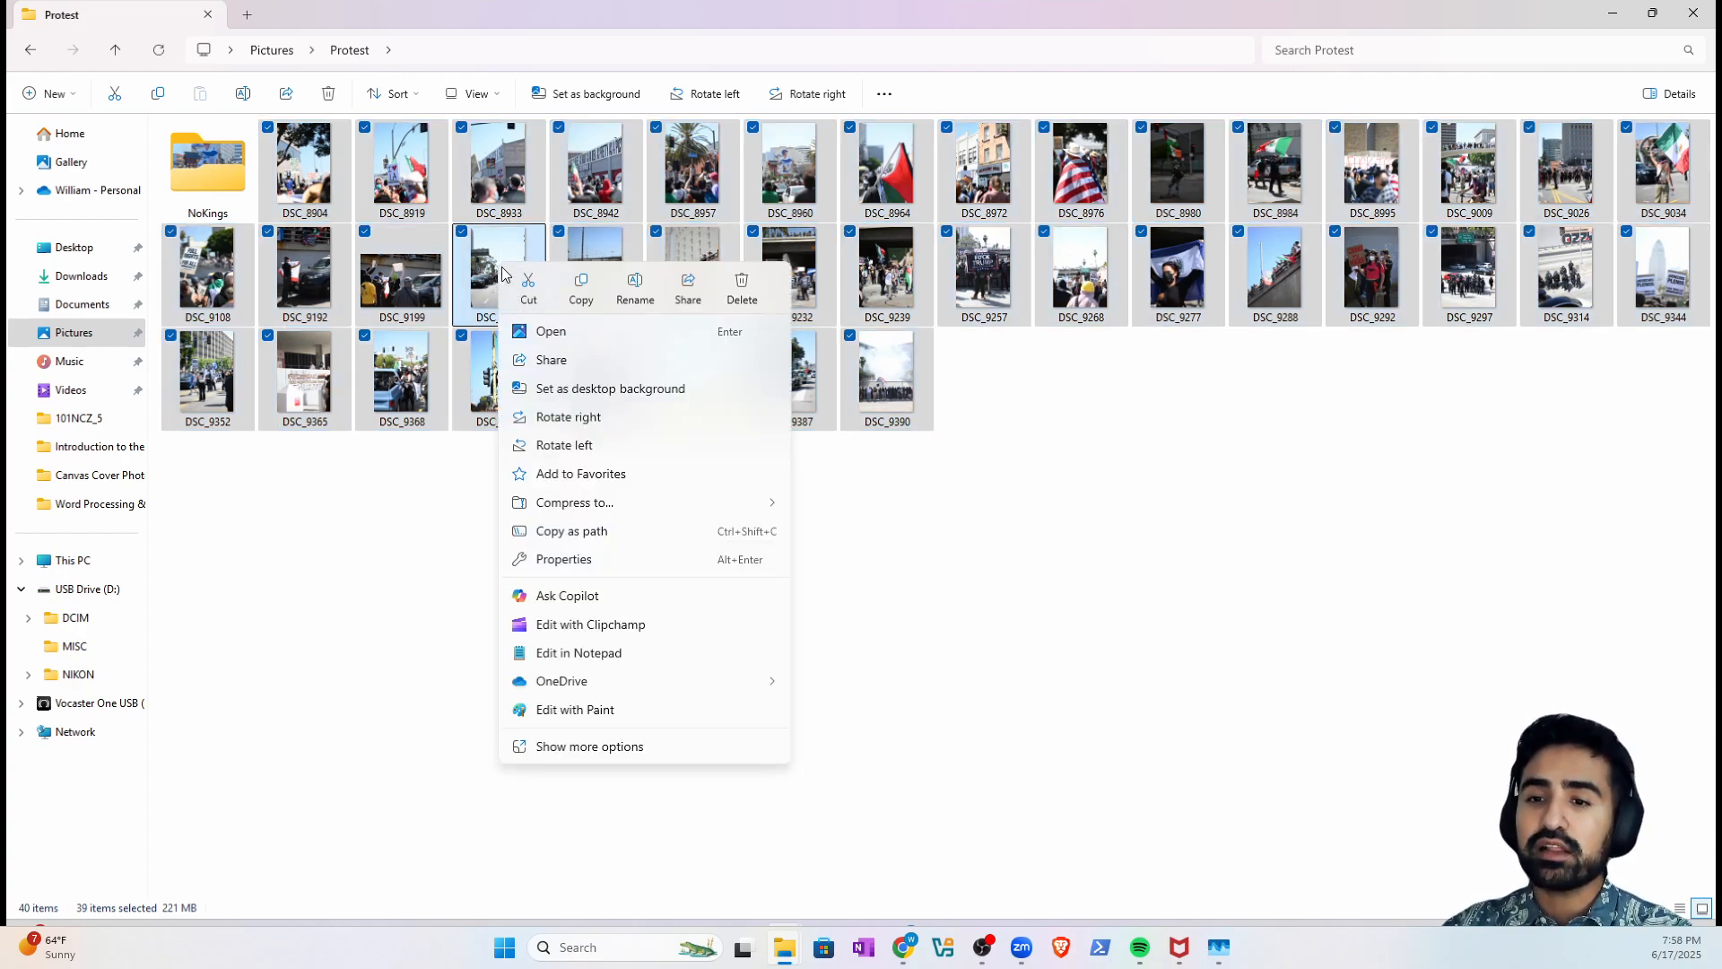
mouse_move(630, 501)
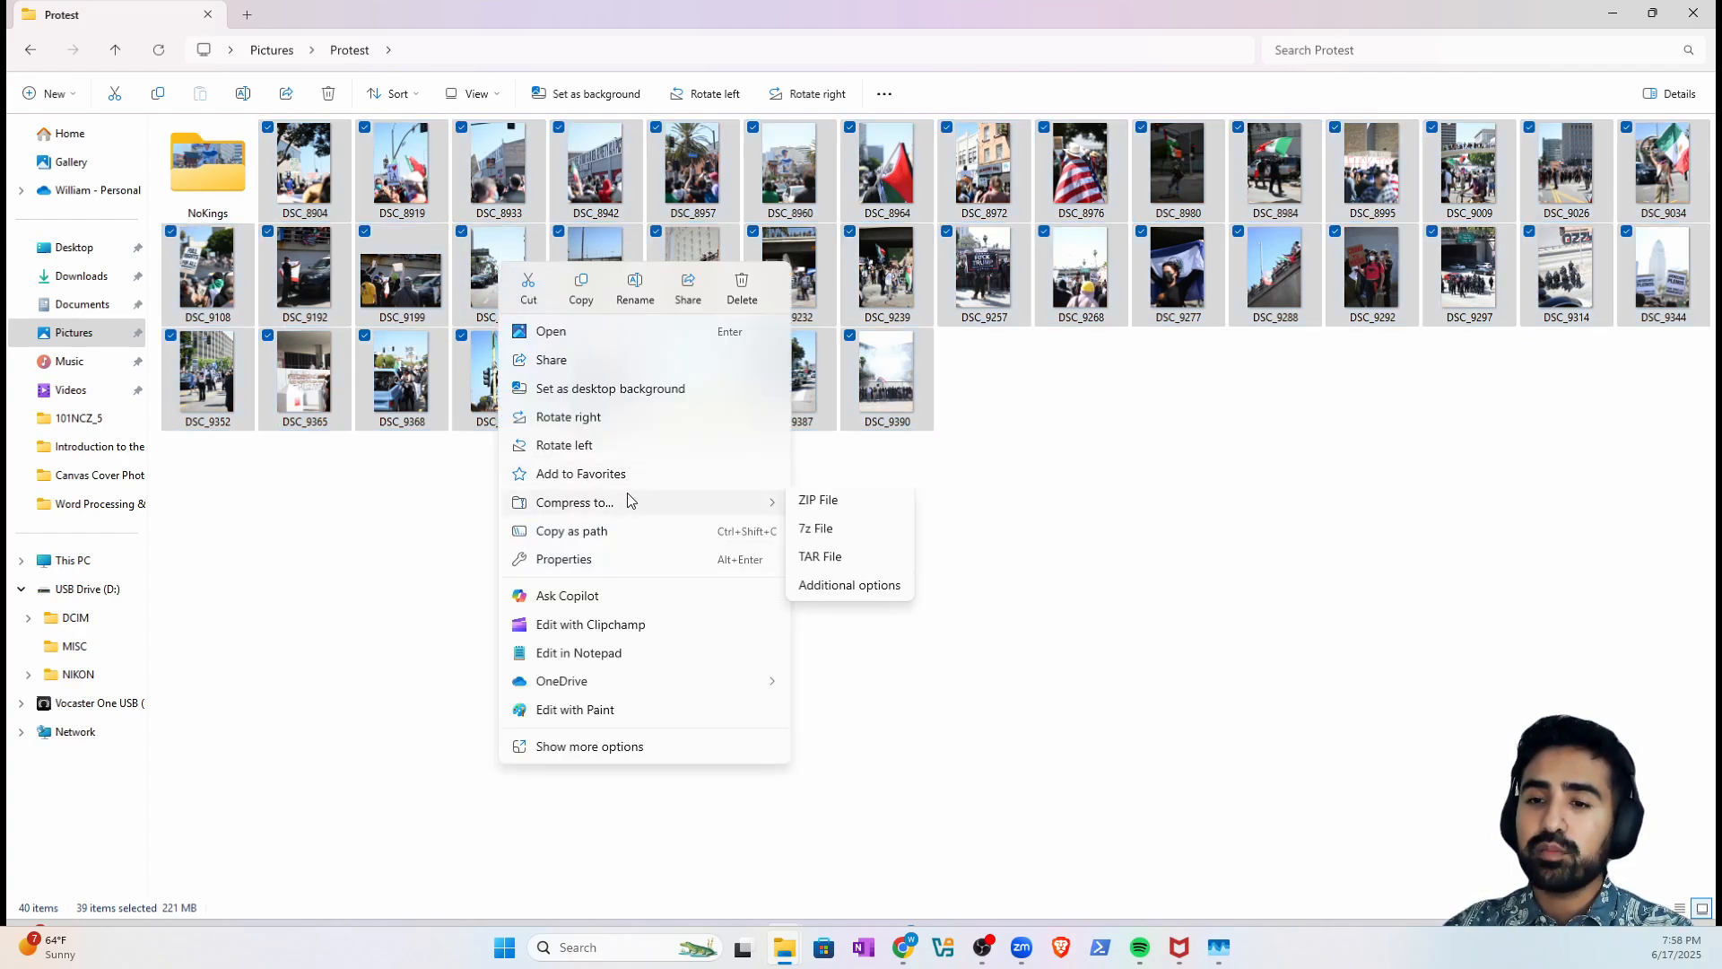
left_click(813, 508)
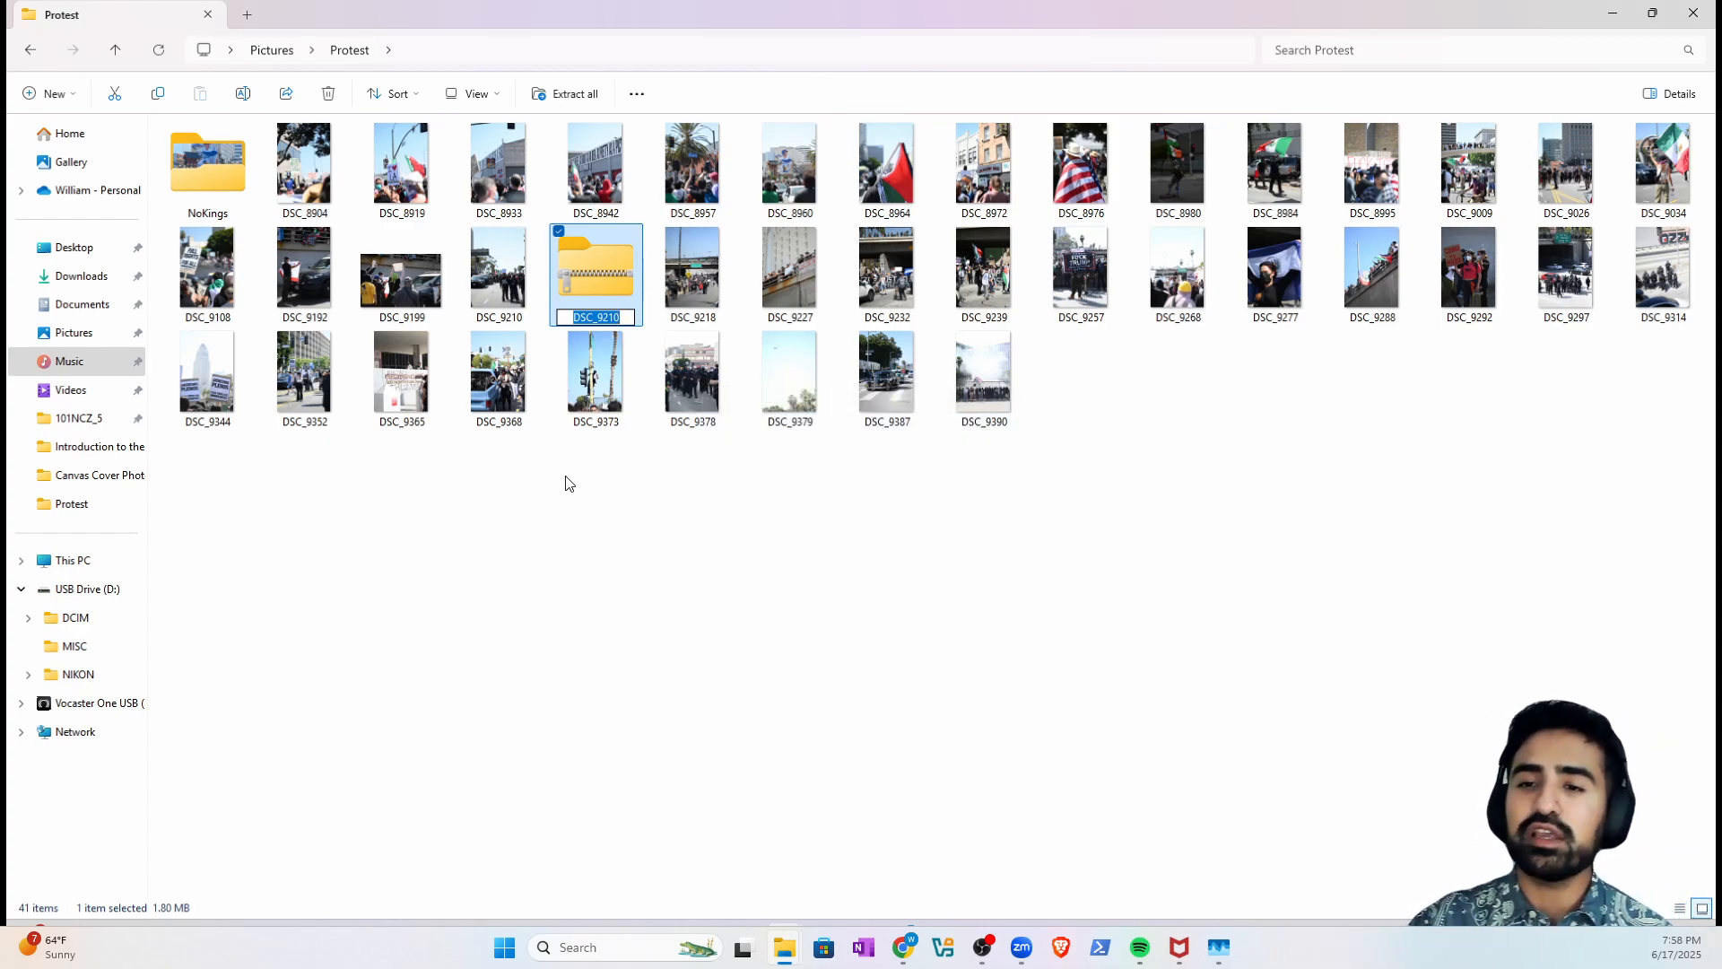
left_click(653, 536)
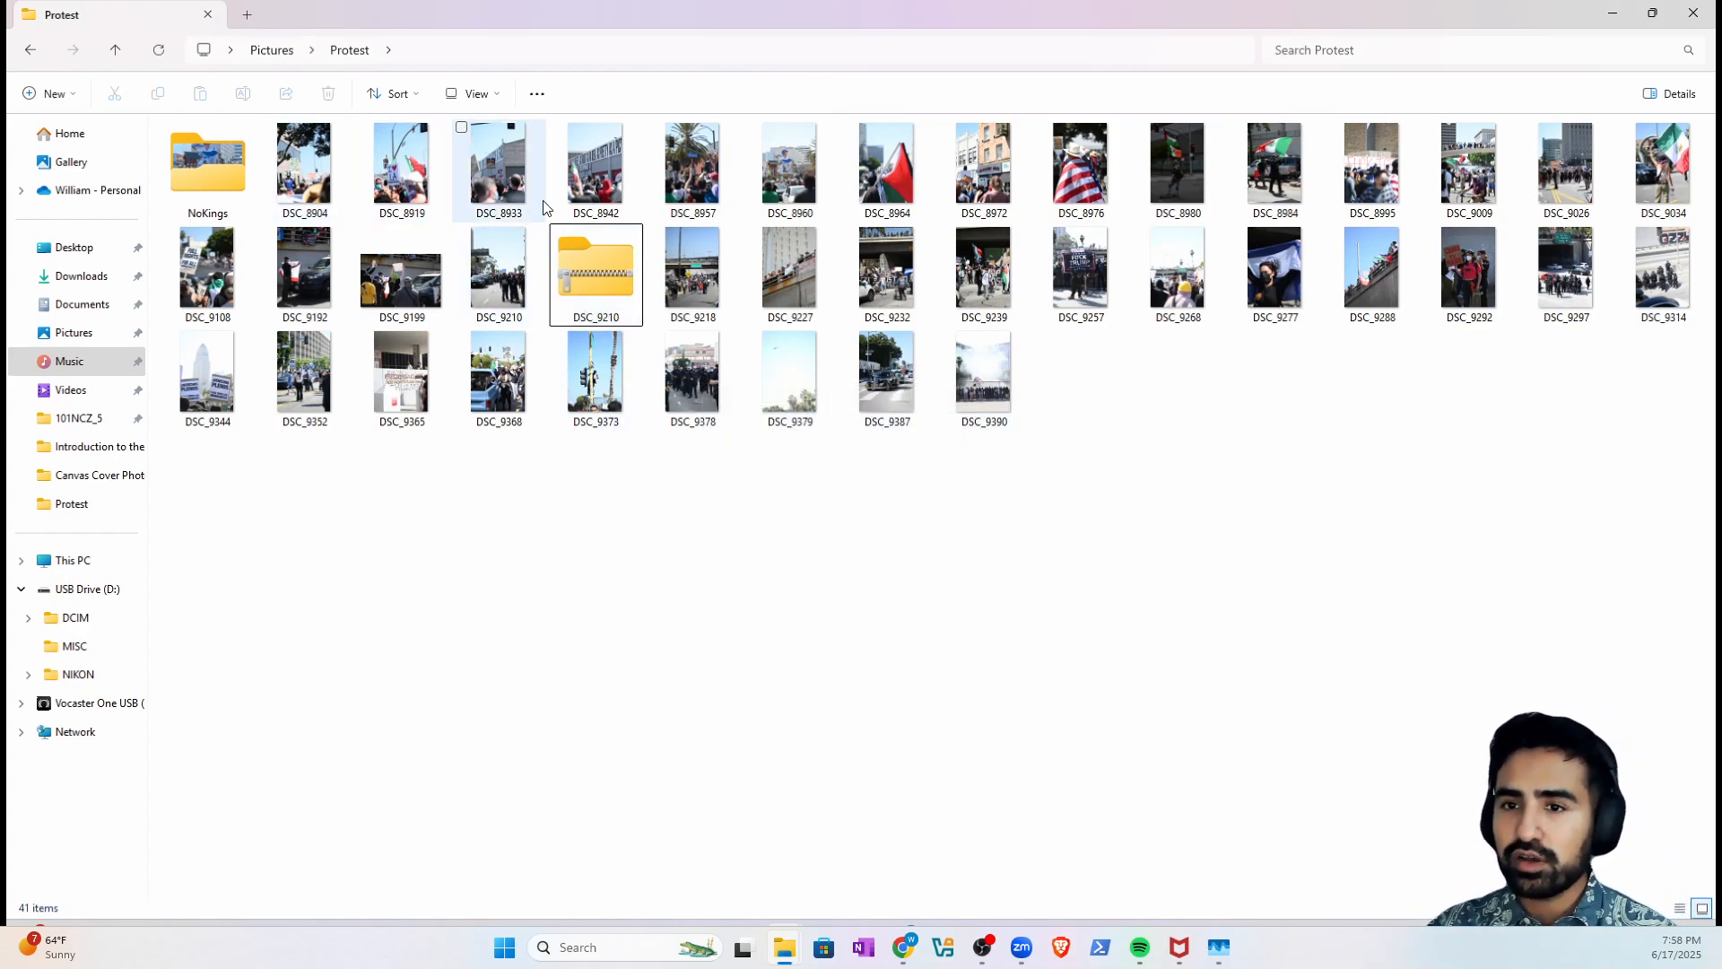
- Rename the new ZIP file in the Protest folder as protestpics
right_click(595, 277)
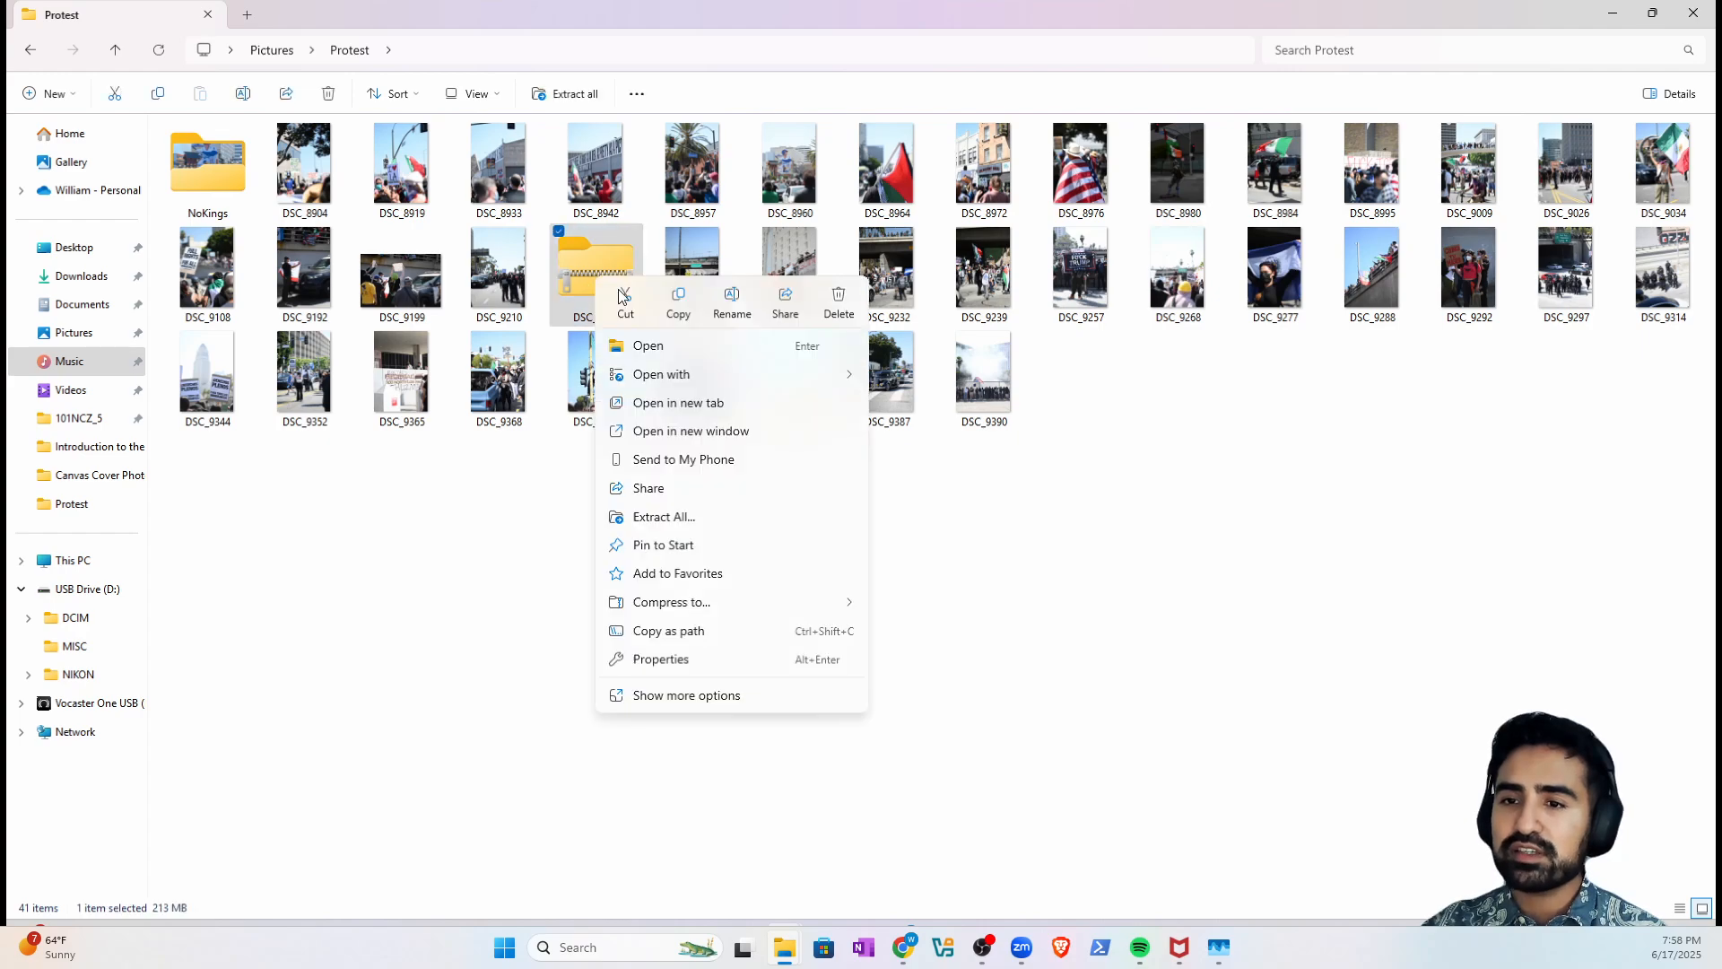
left_click(741, 311)
type("protestpics")
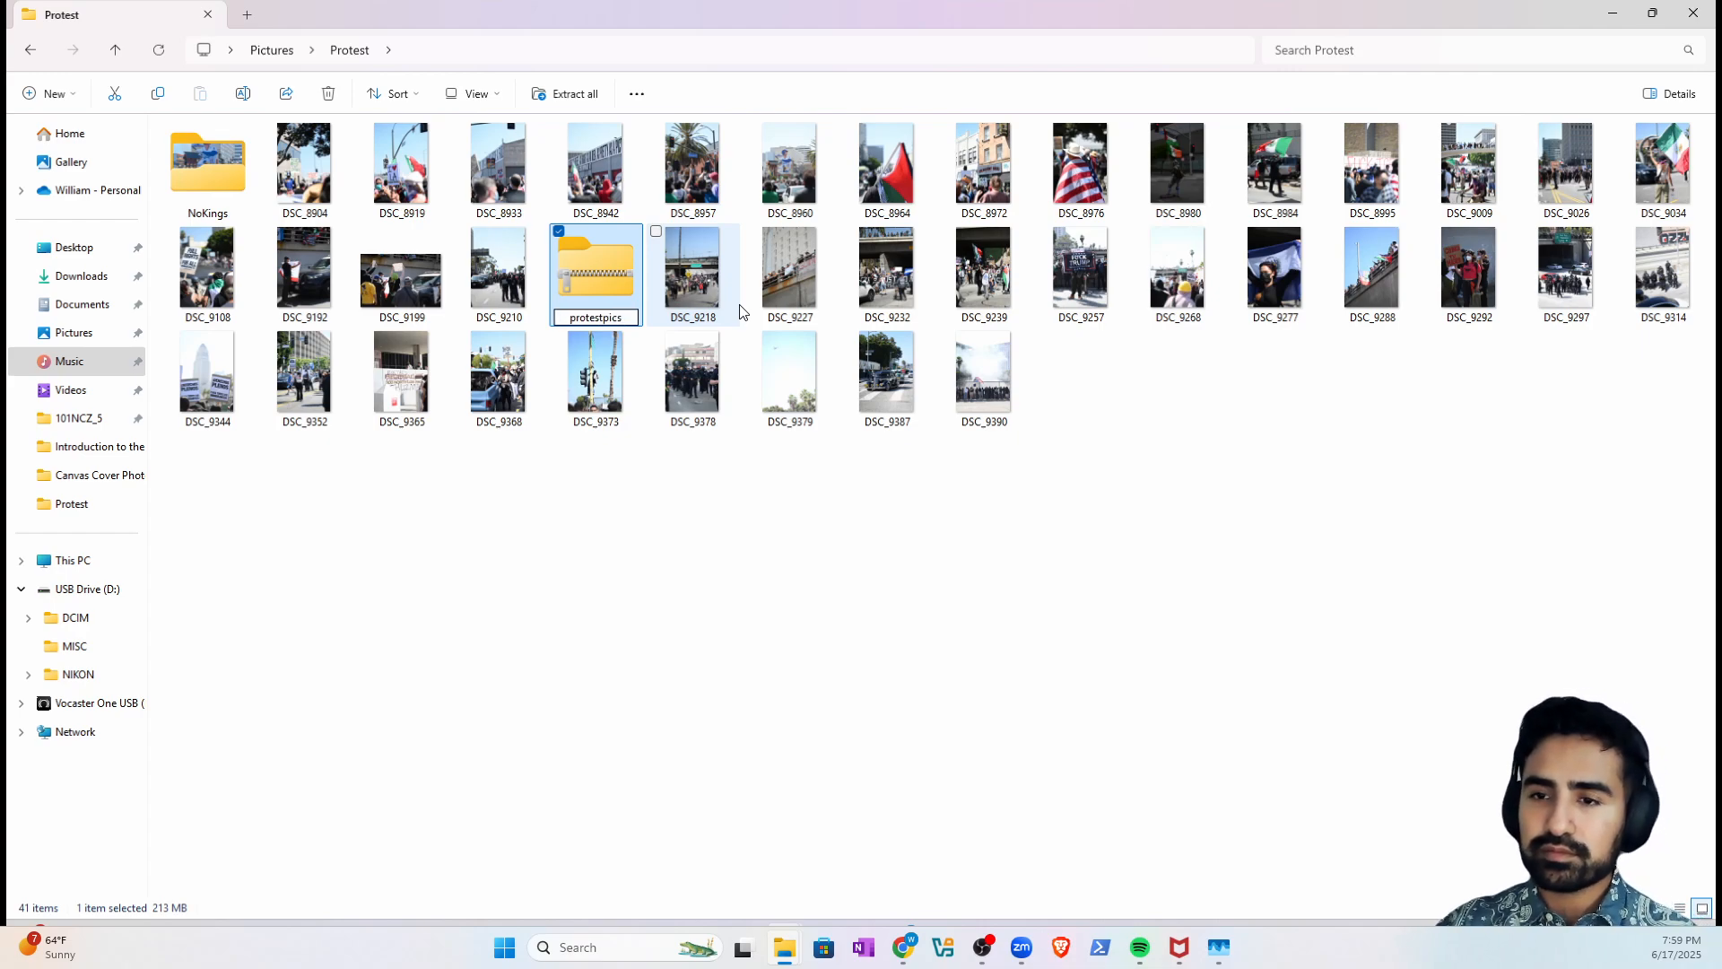
key("Return")
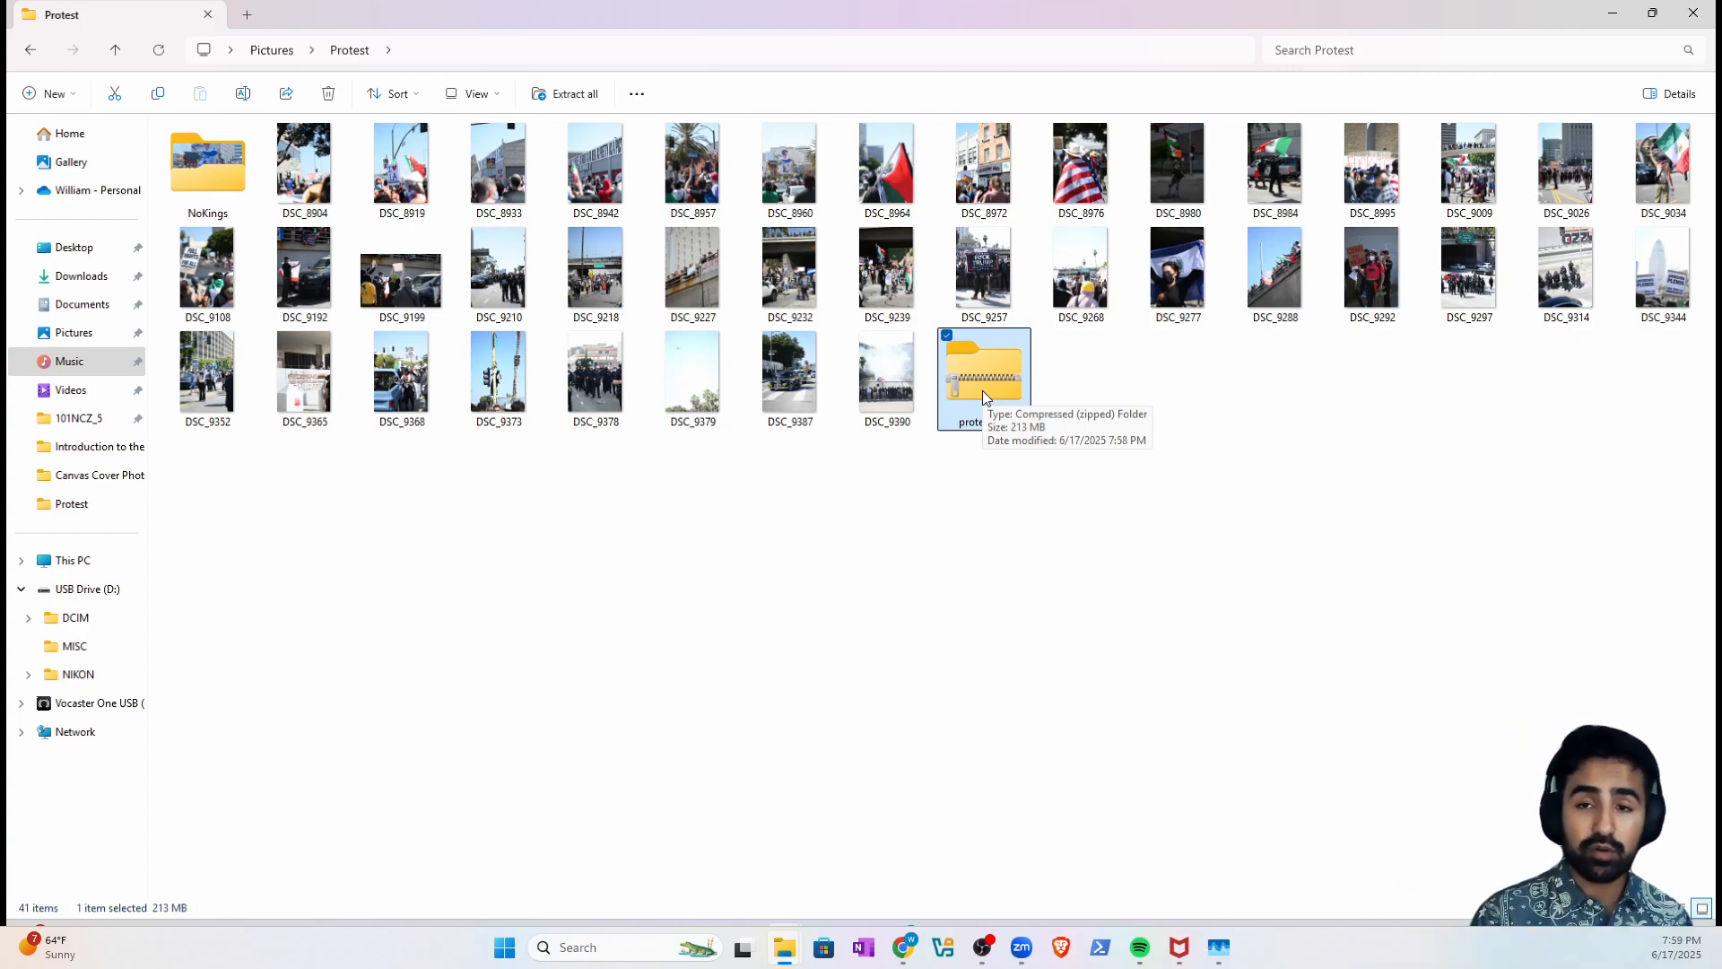
- Check the file size of photo DSC_8957 in its properties and close them
right_click(689, 191)
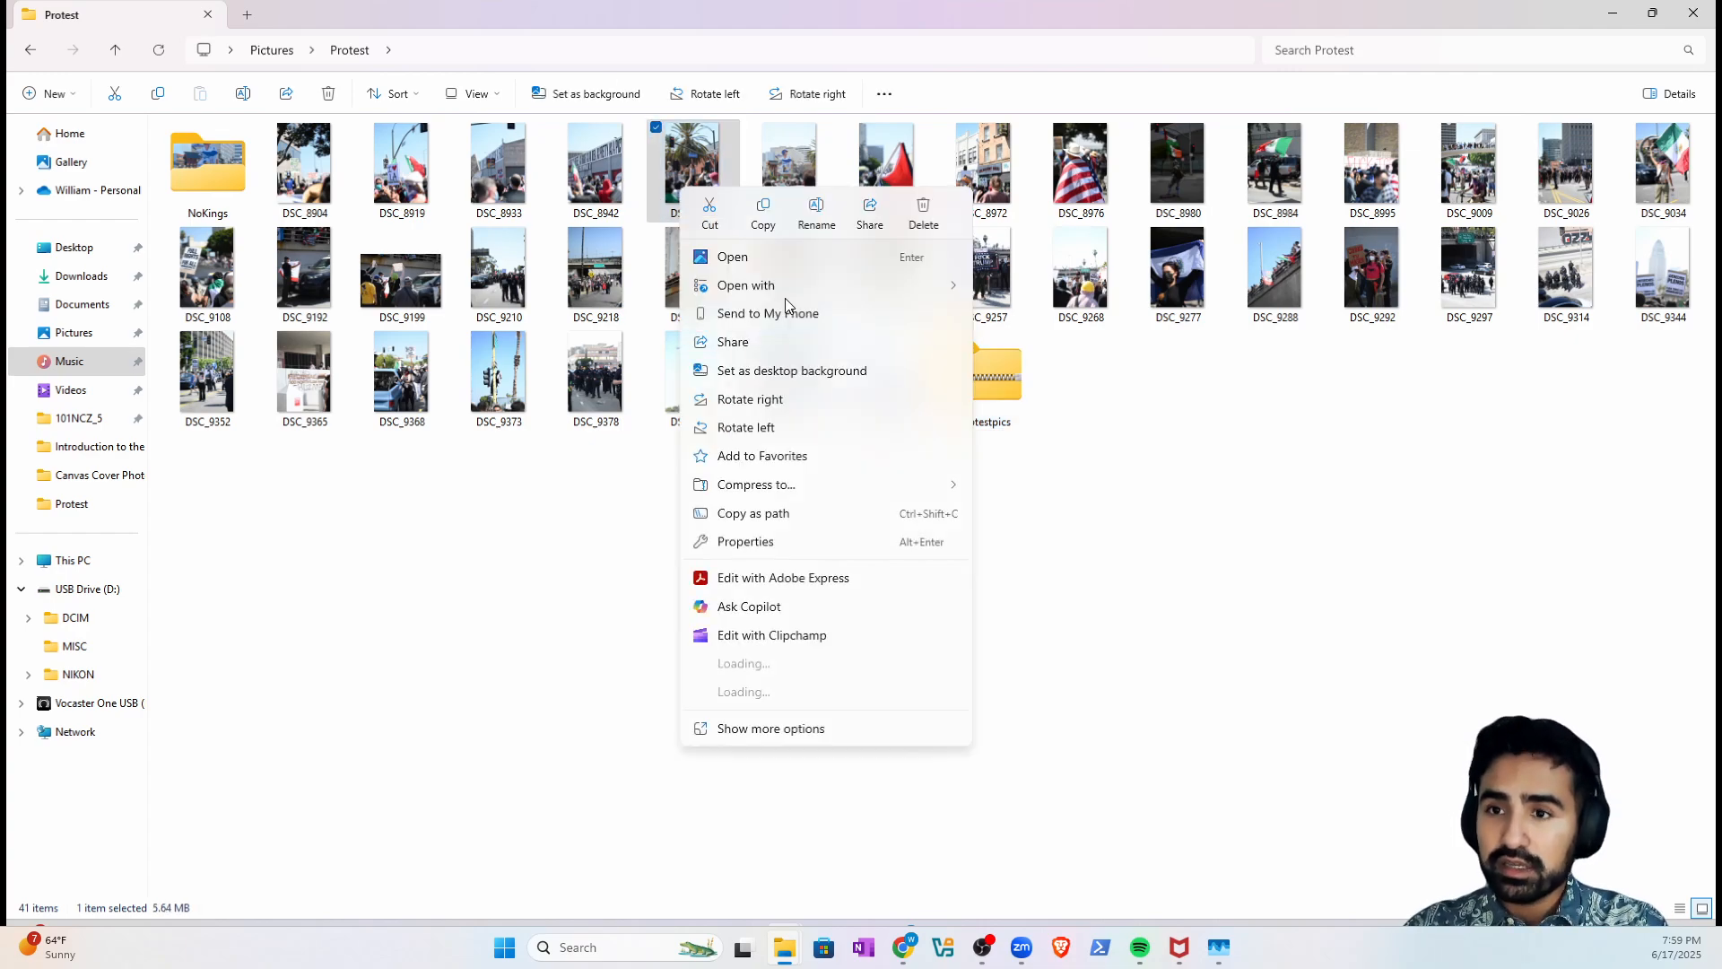
left_click(789, 786)
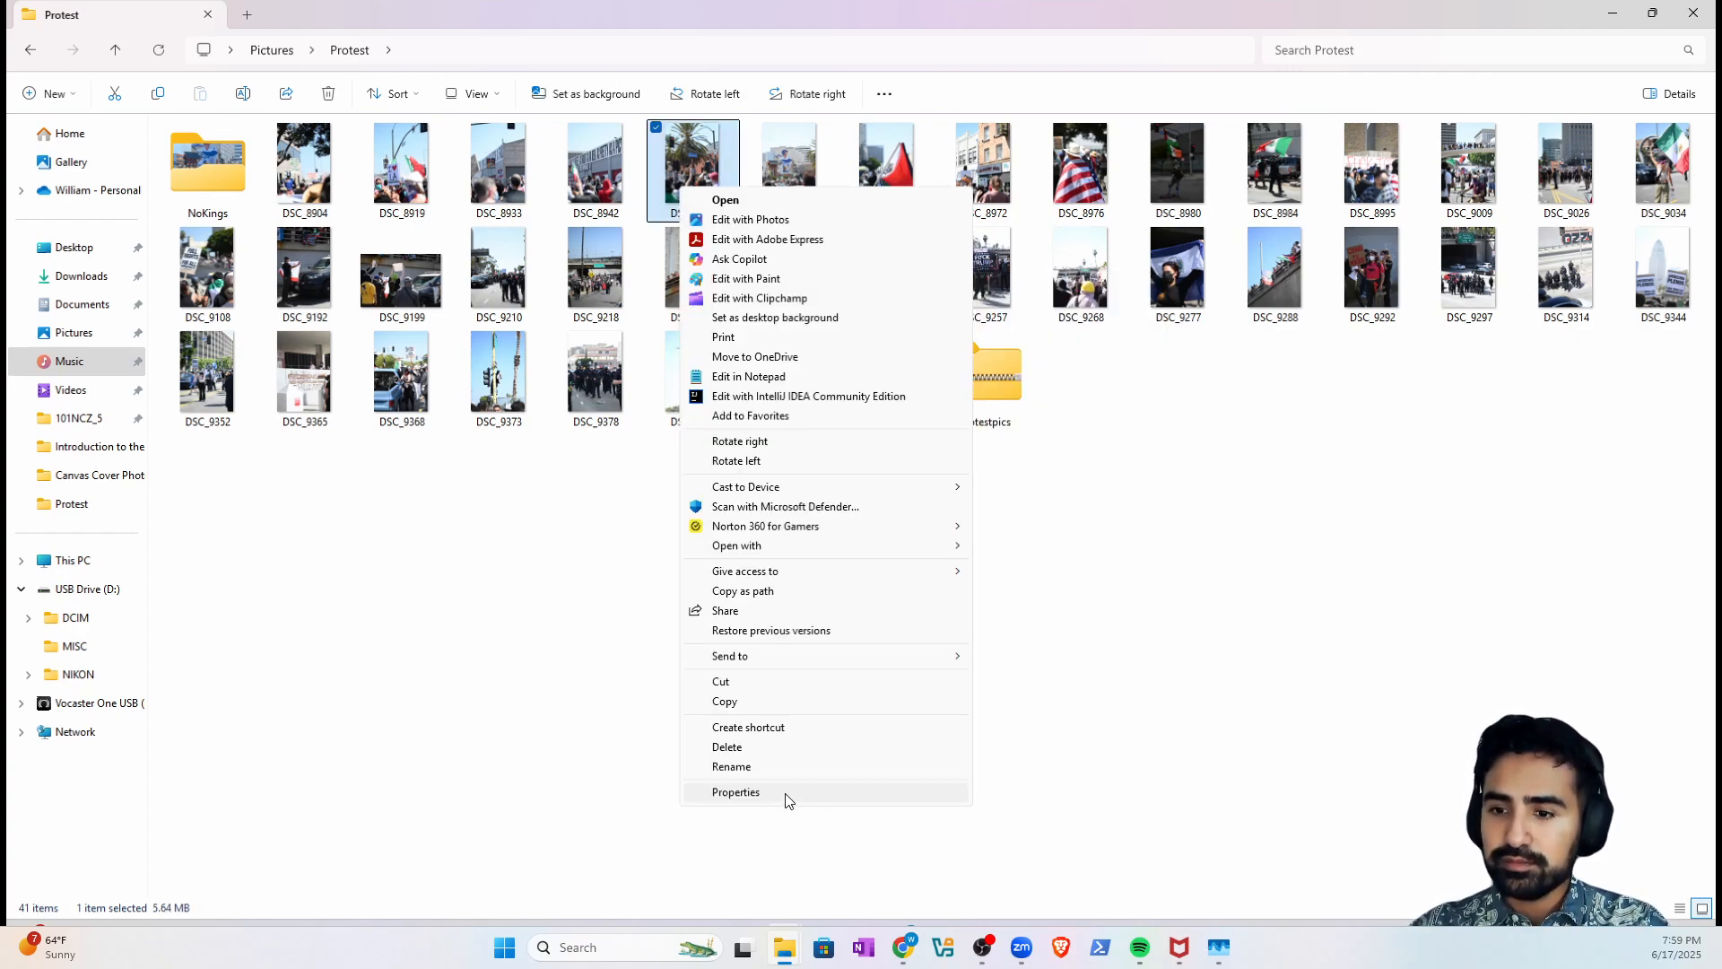
left_click(789, 797)
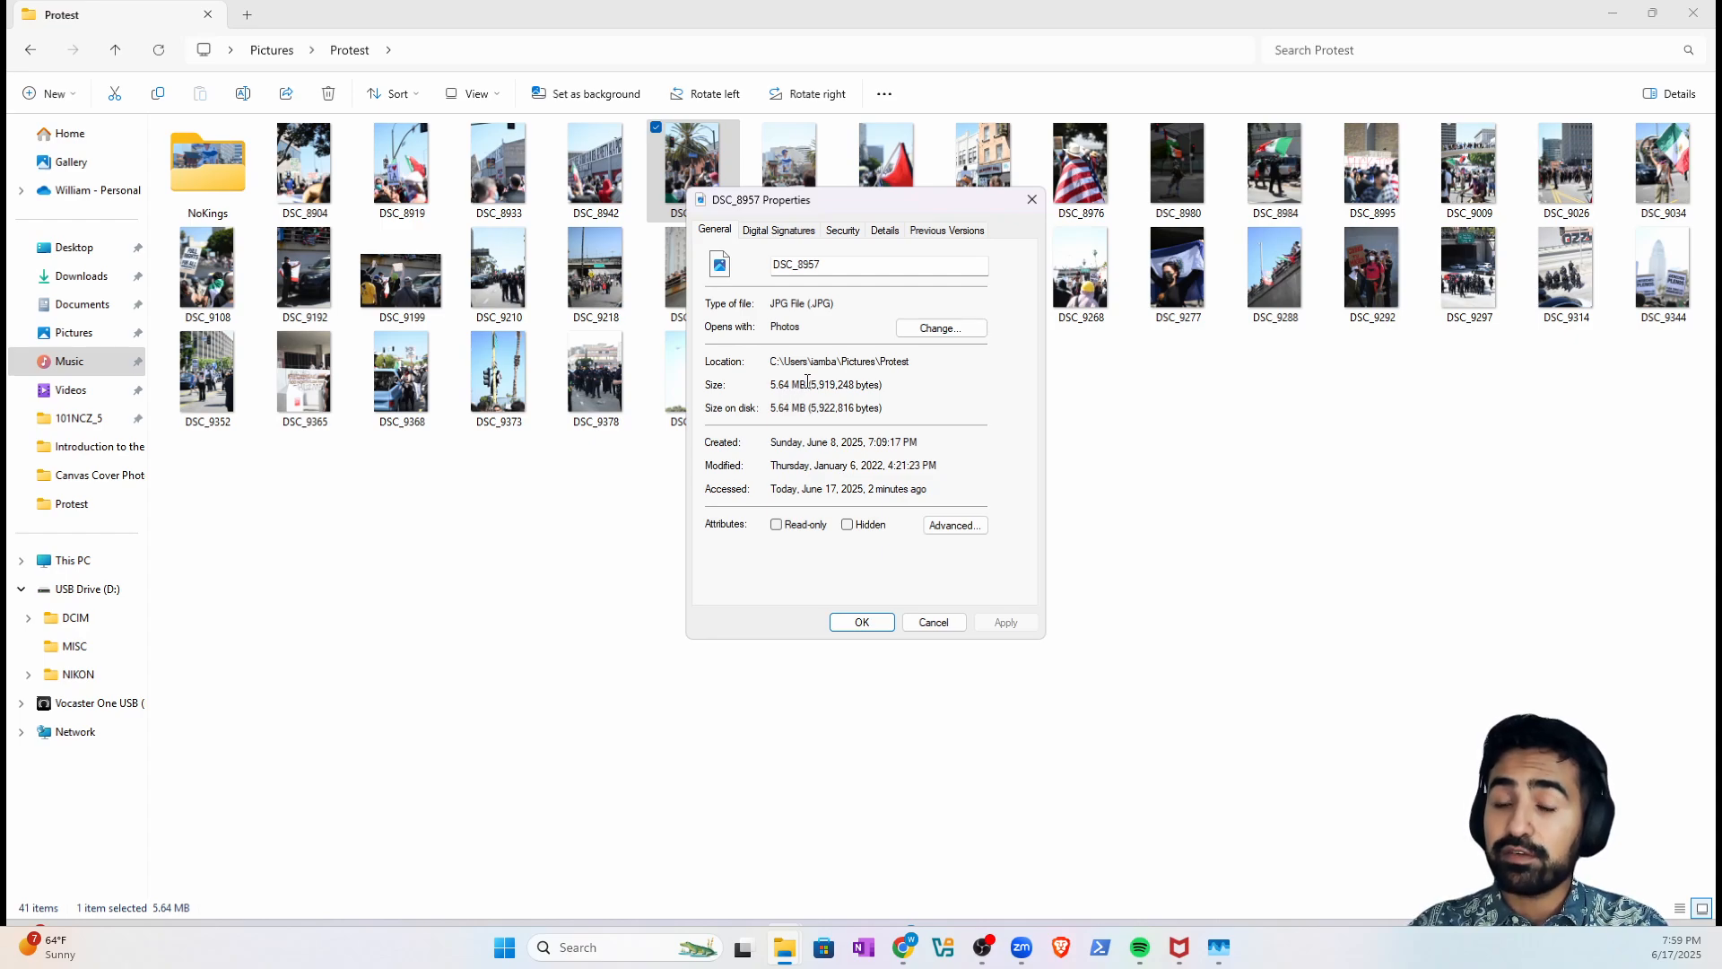
left_click_drag(806, 386, 762, 388)
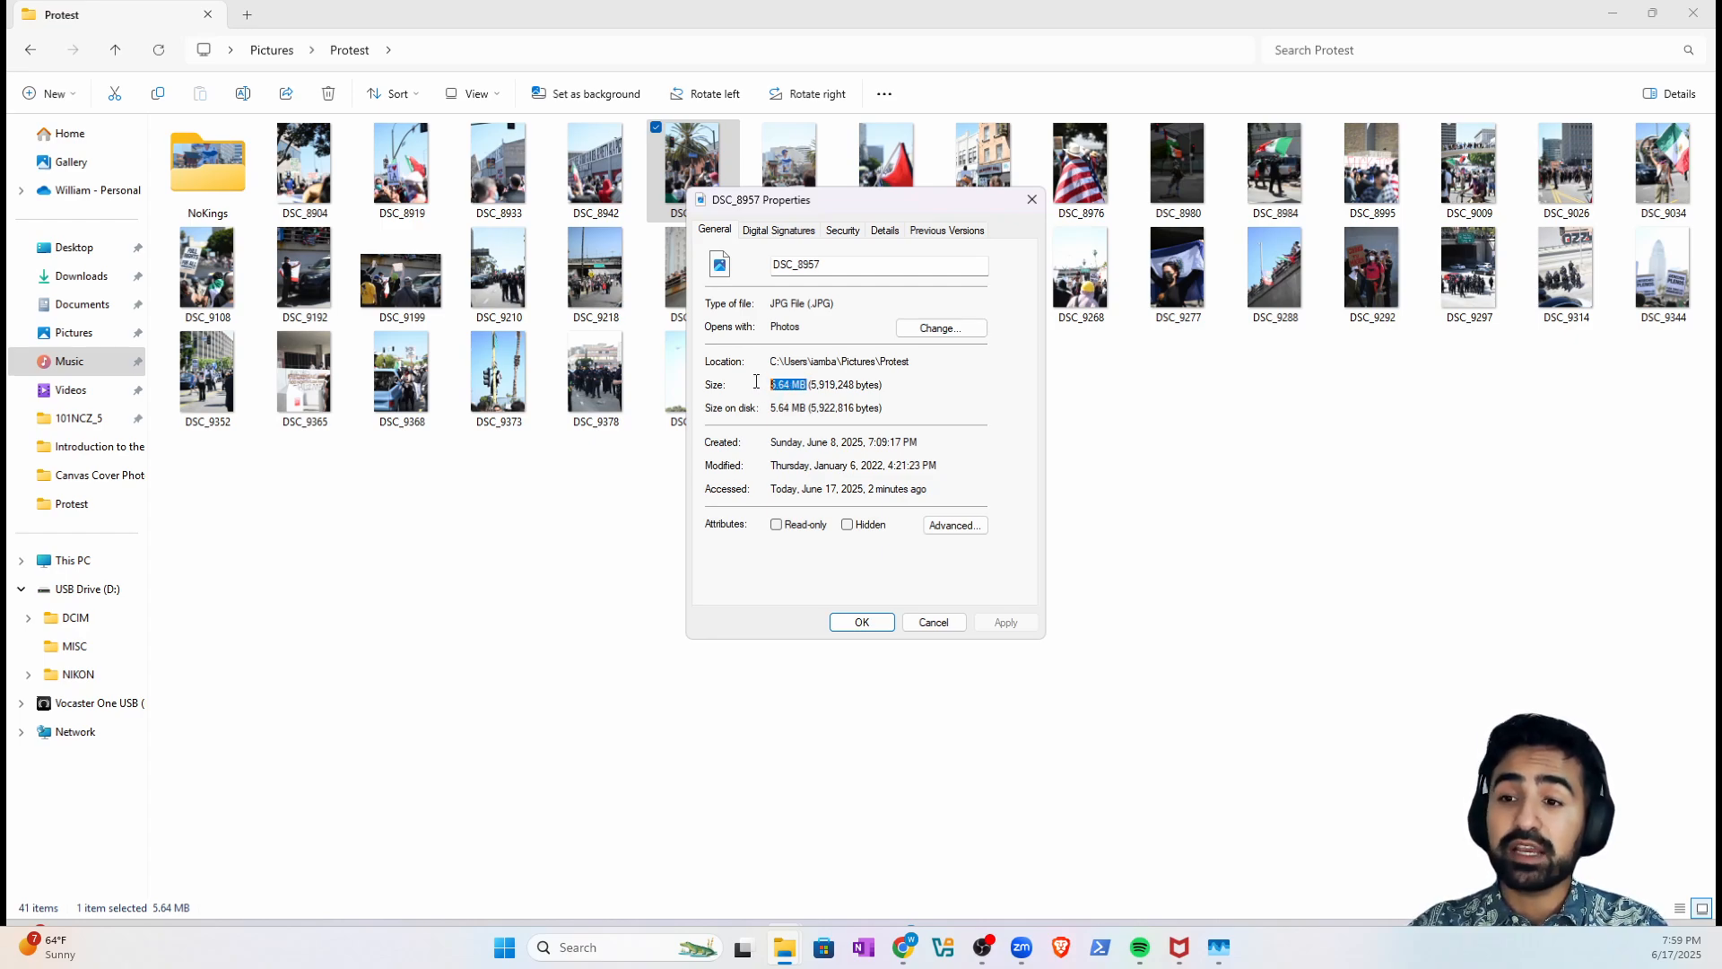
left_click(811, 386)
left_click(1030, 200)
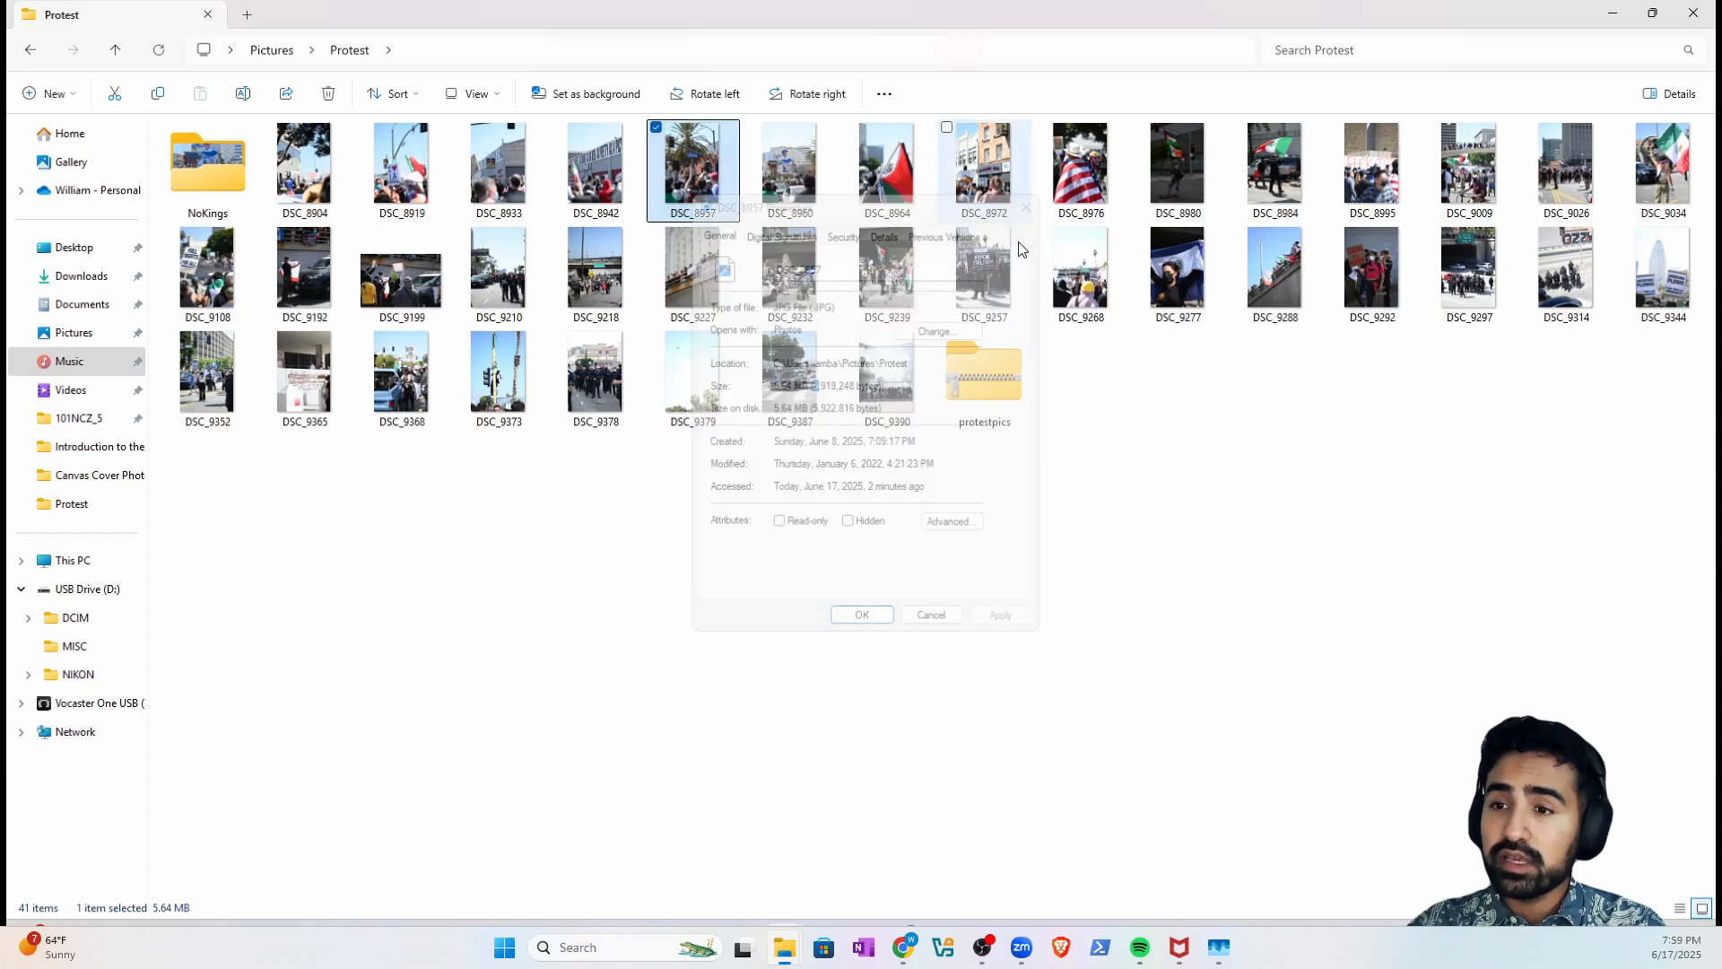
- Move the protestpics ZIP file from Protest into the Downloads folder and open Downloads
mouse_move(984, 380)
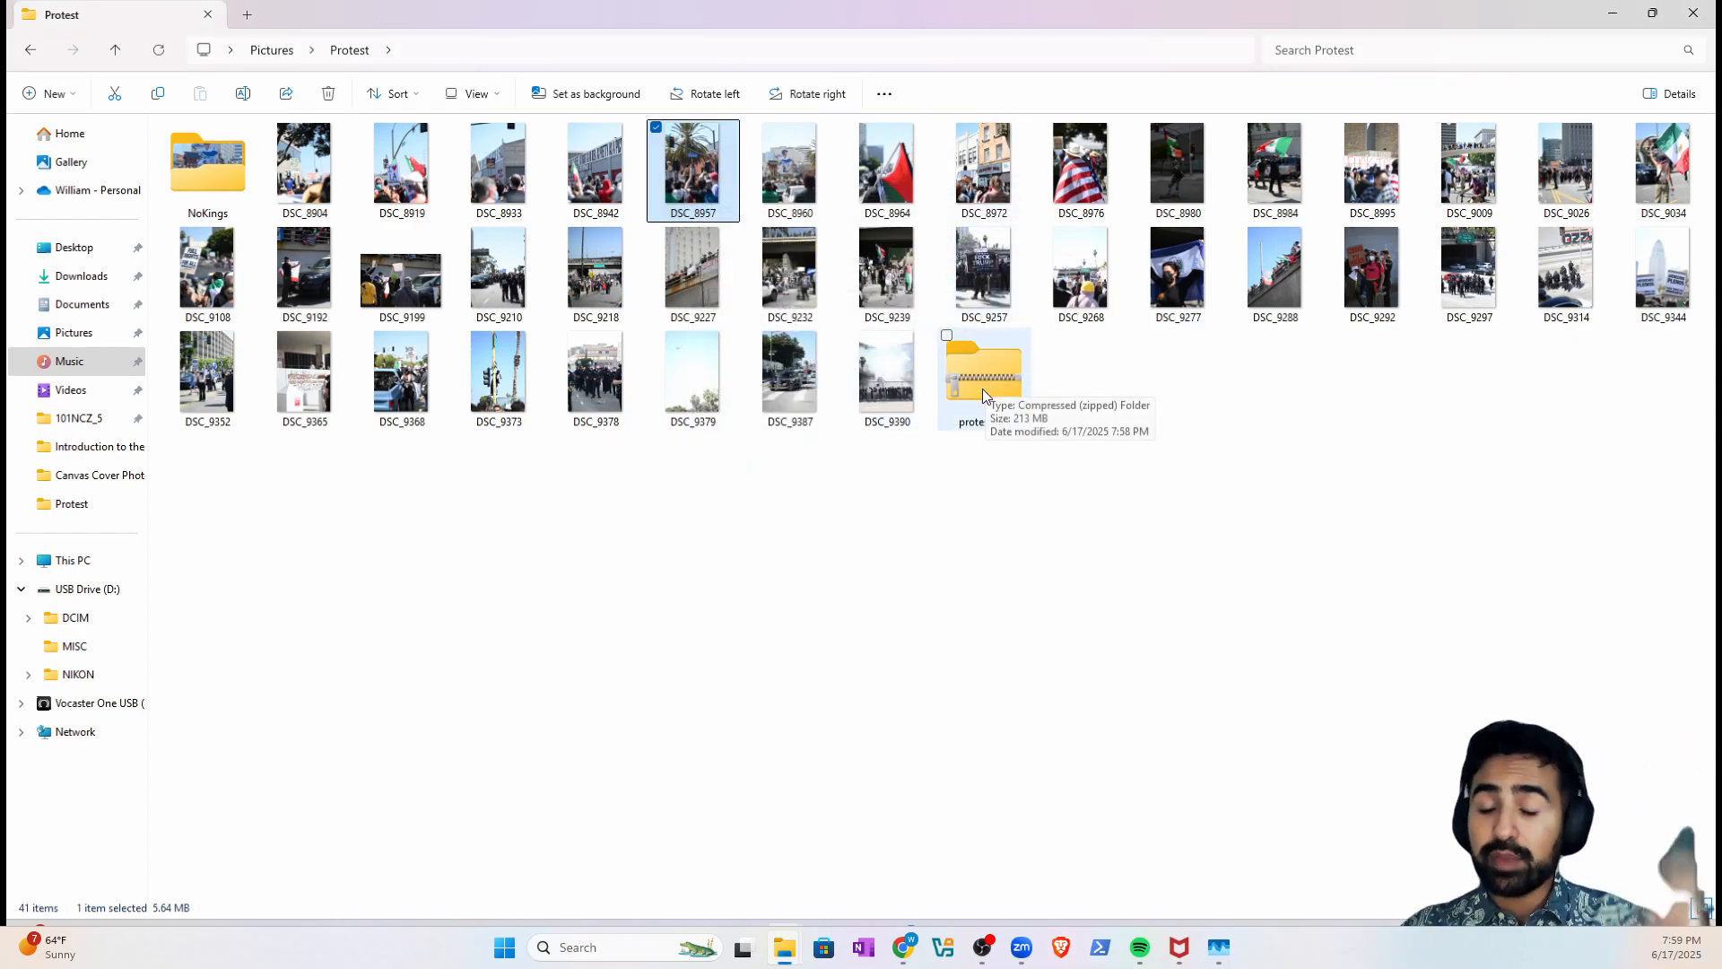
left_click(977, 384)
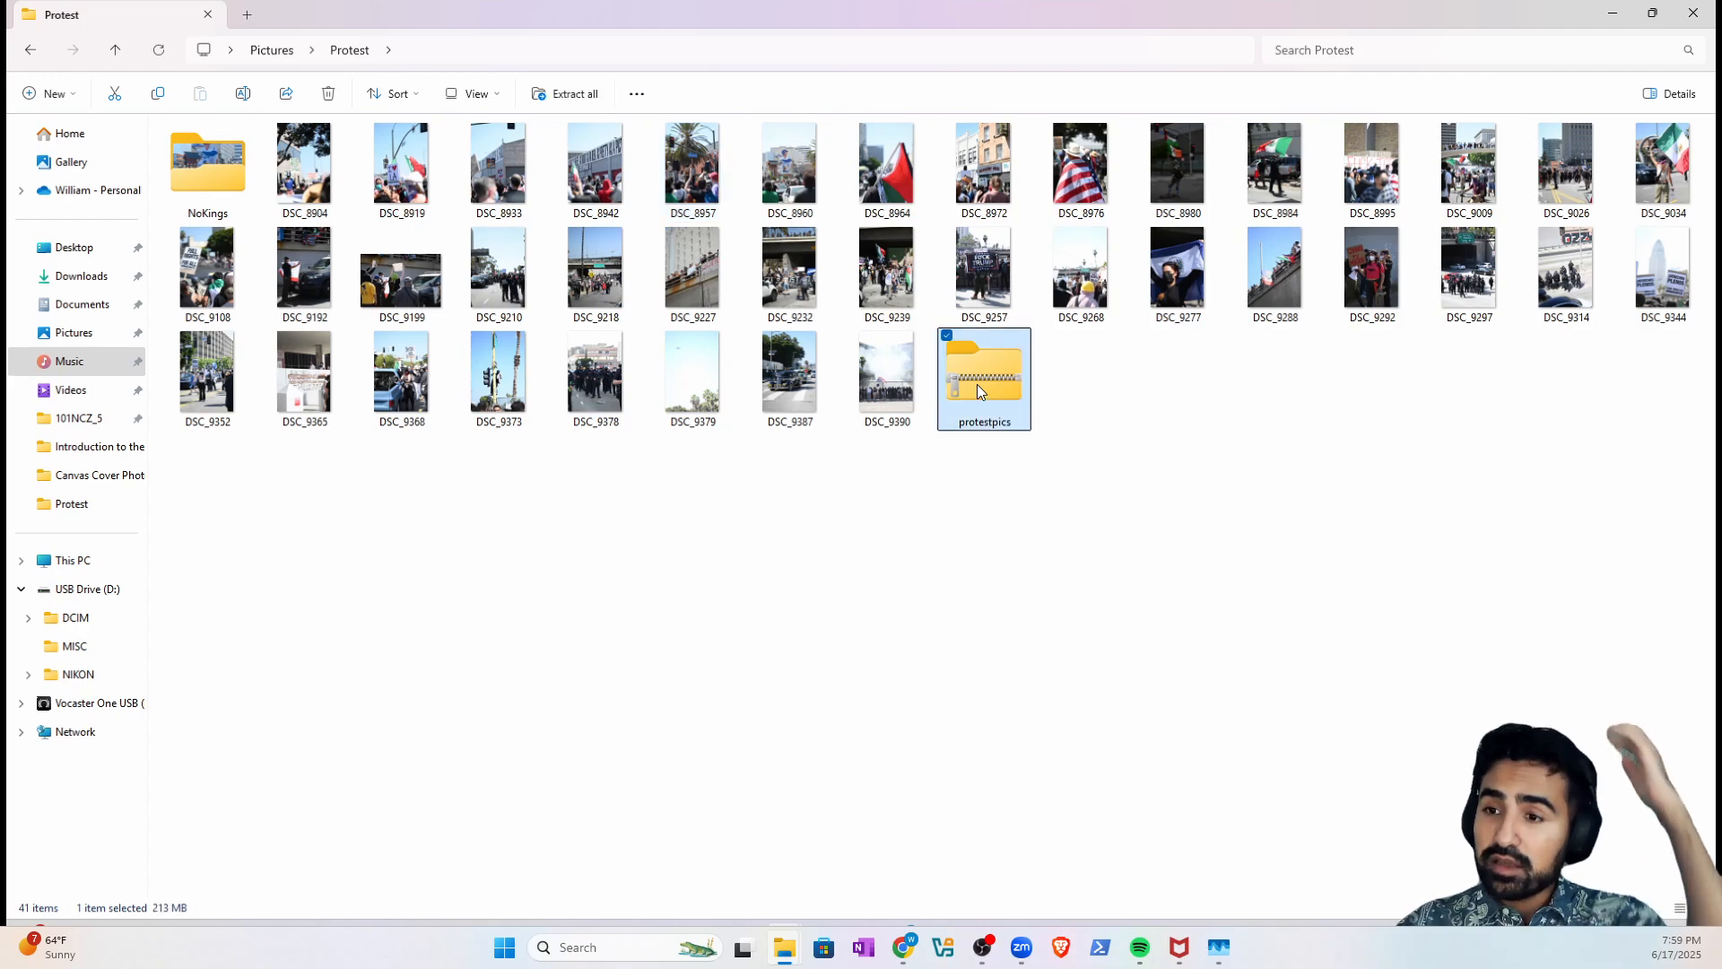
mouse_move(975, 380)
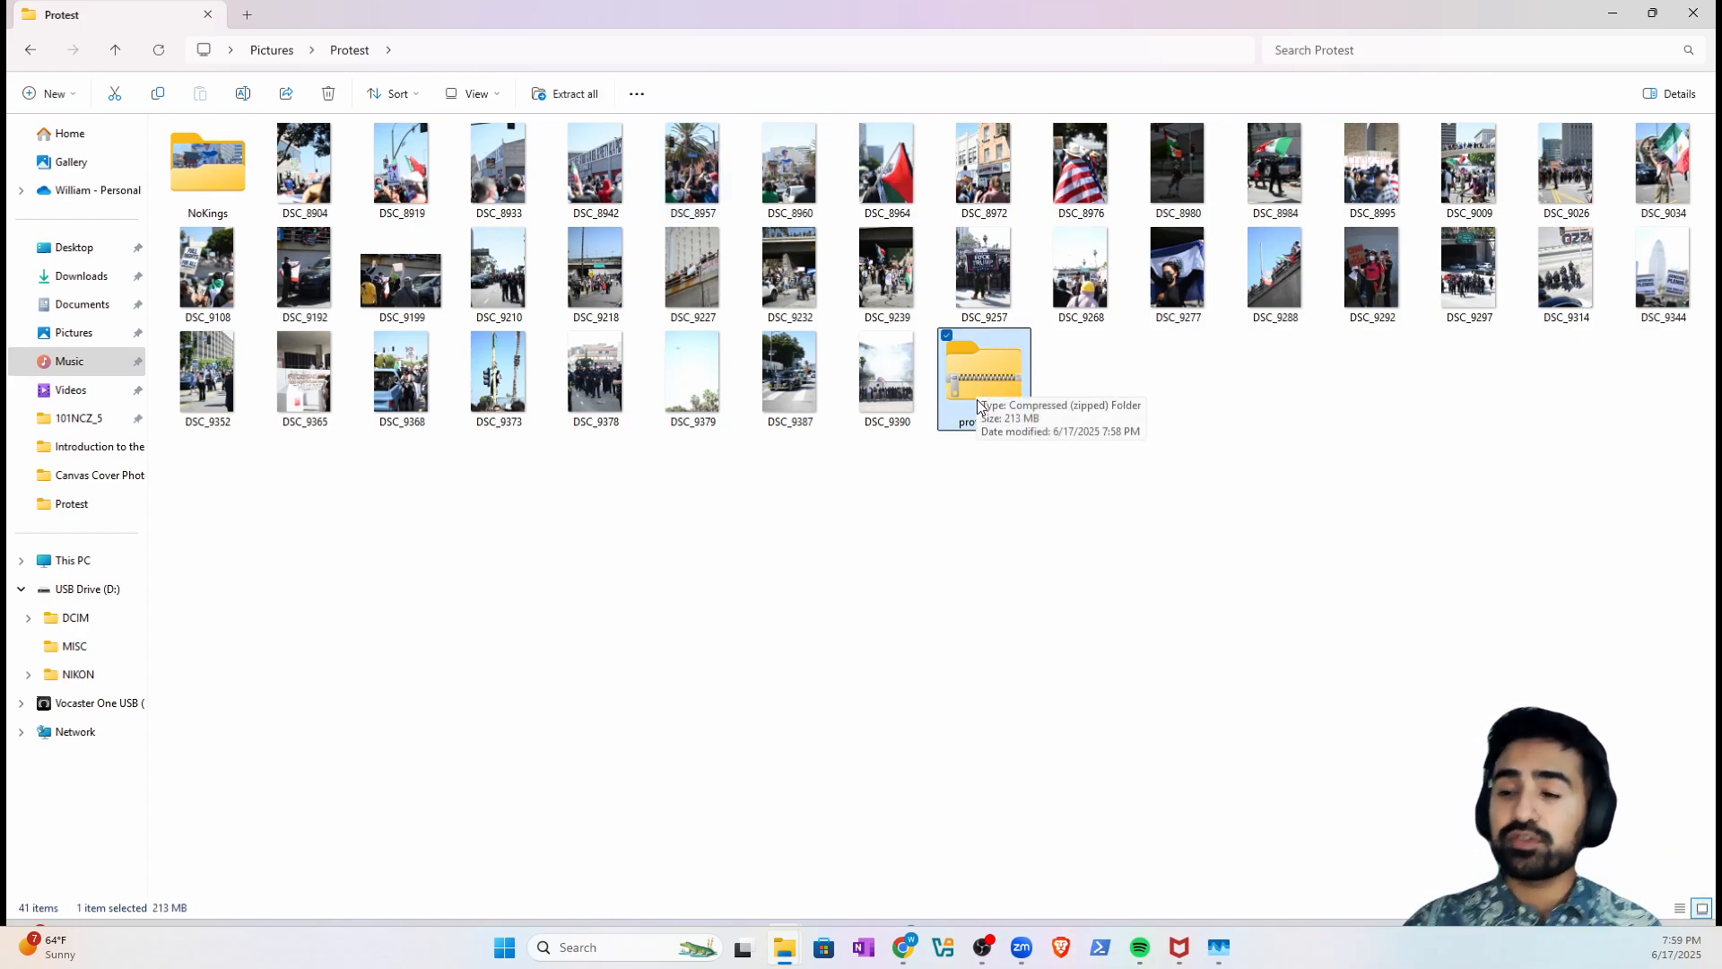
left_click_drag(975, 379, 90, 276)
left_click(89, 276)
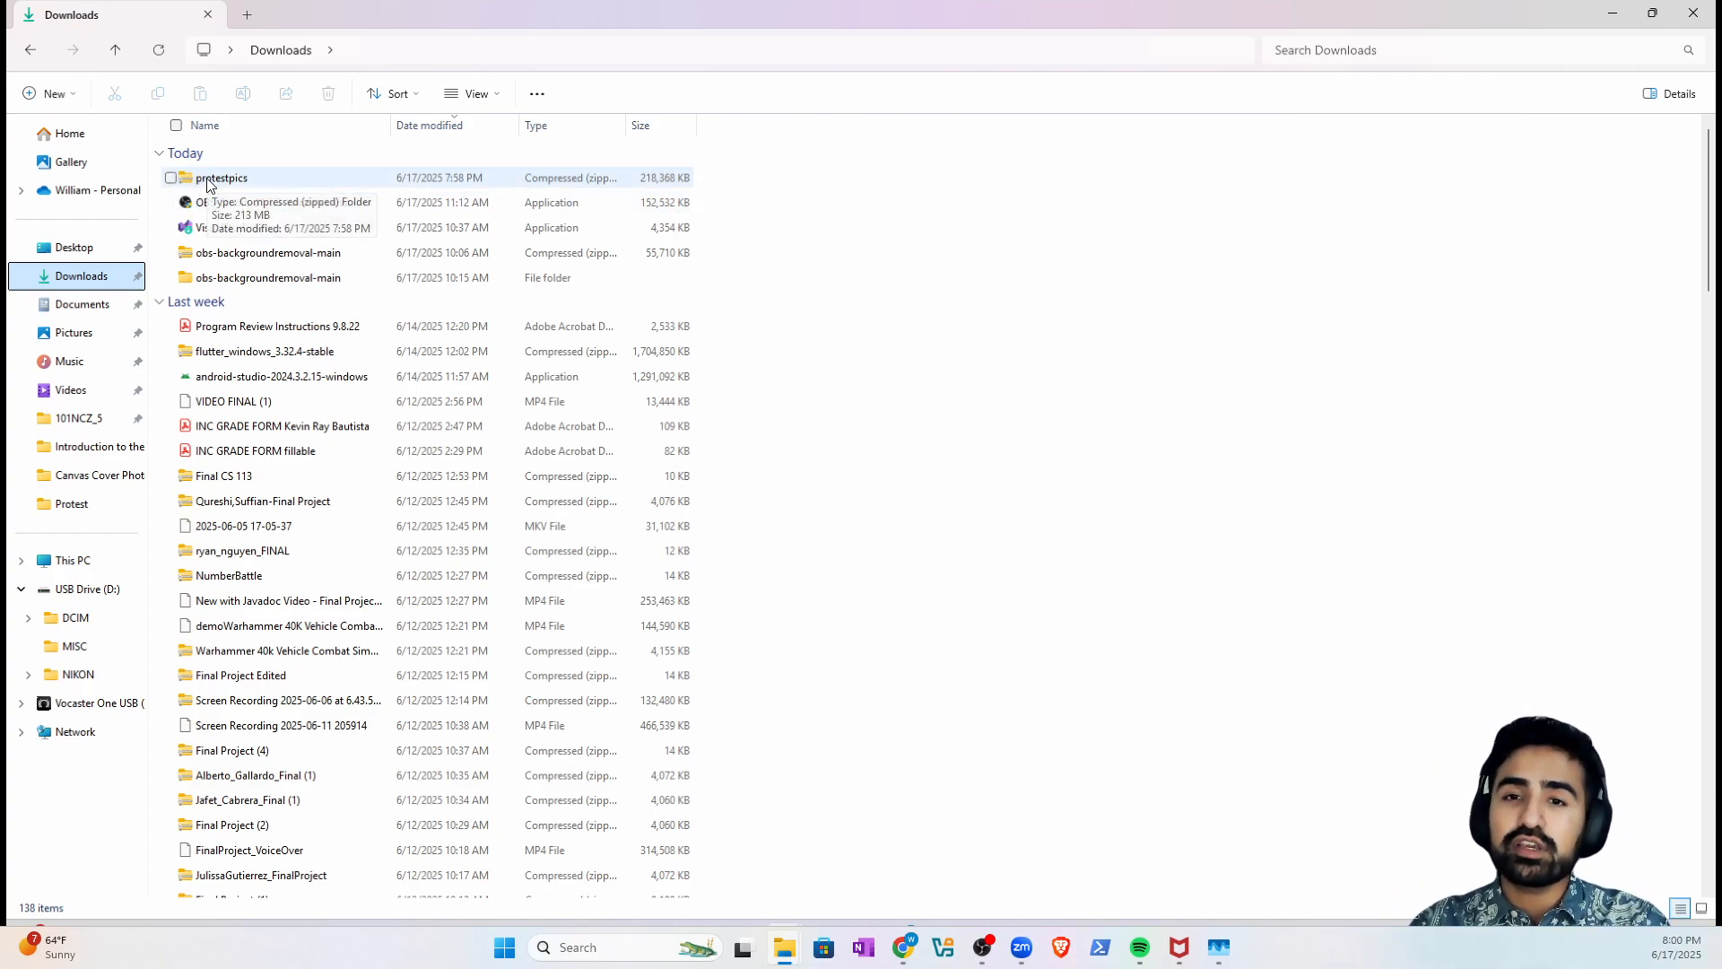
- Open the protestpics ZIP file in Downloads, view photo DSC_8957 from inside it, and close the photo
right_click(208, 183)
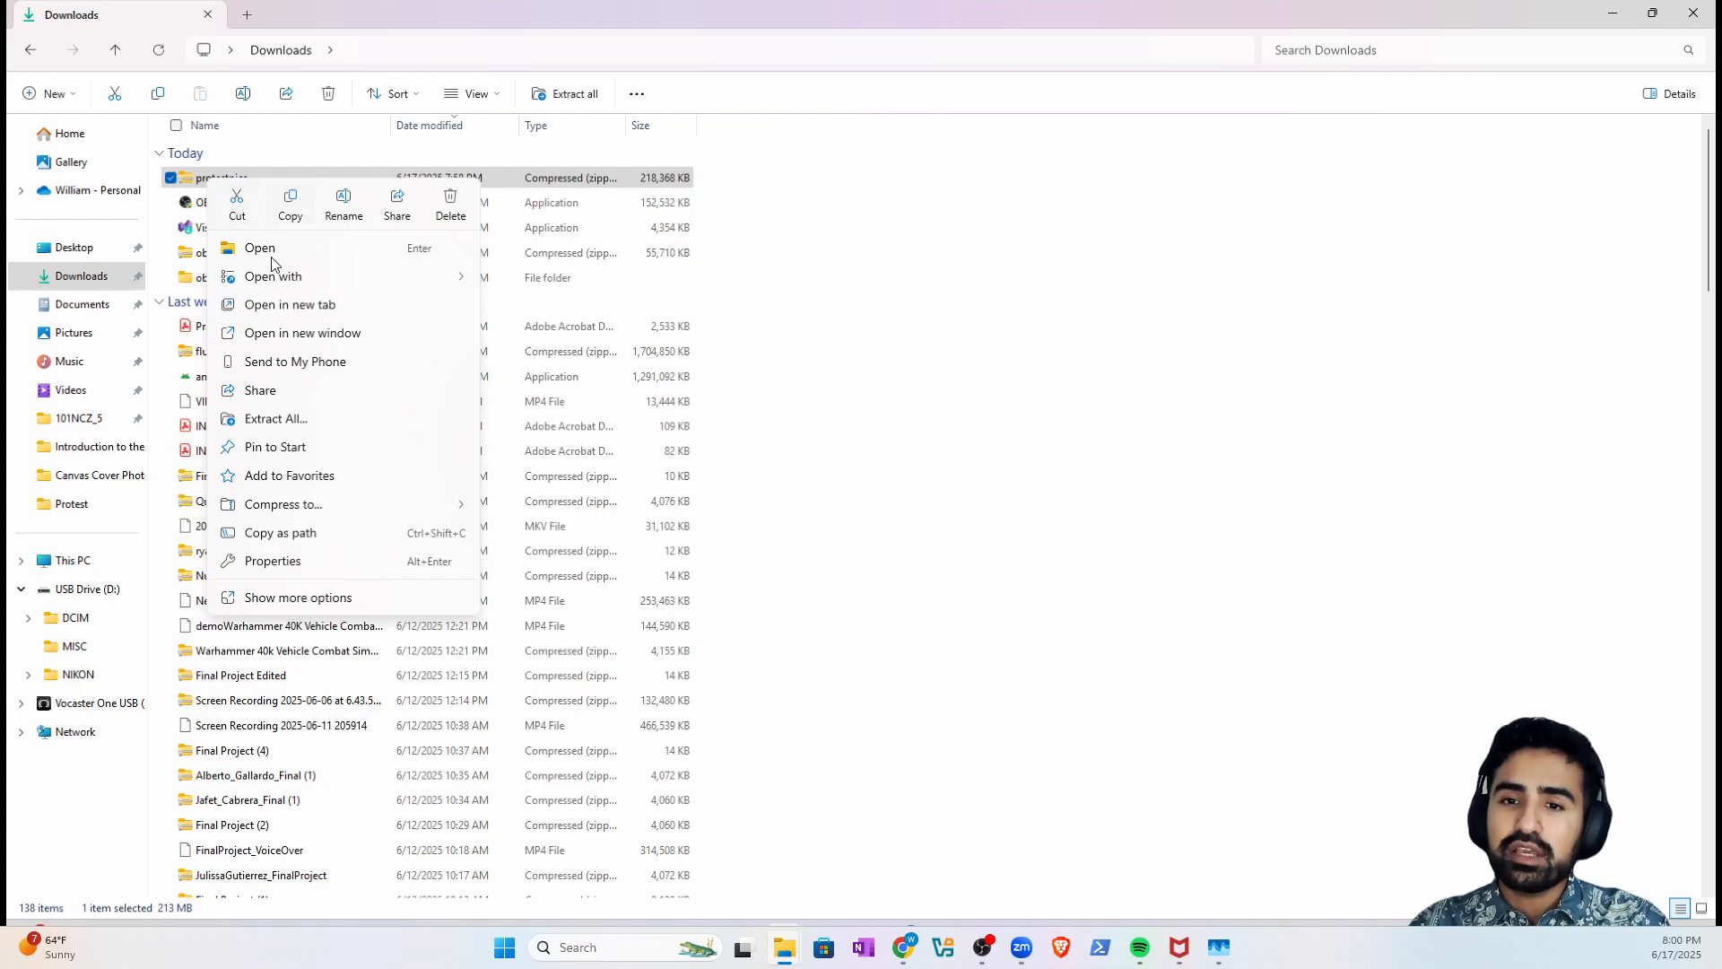
double_click(521, 177)
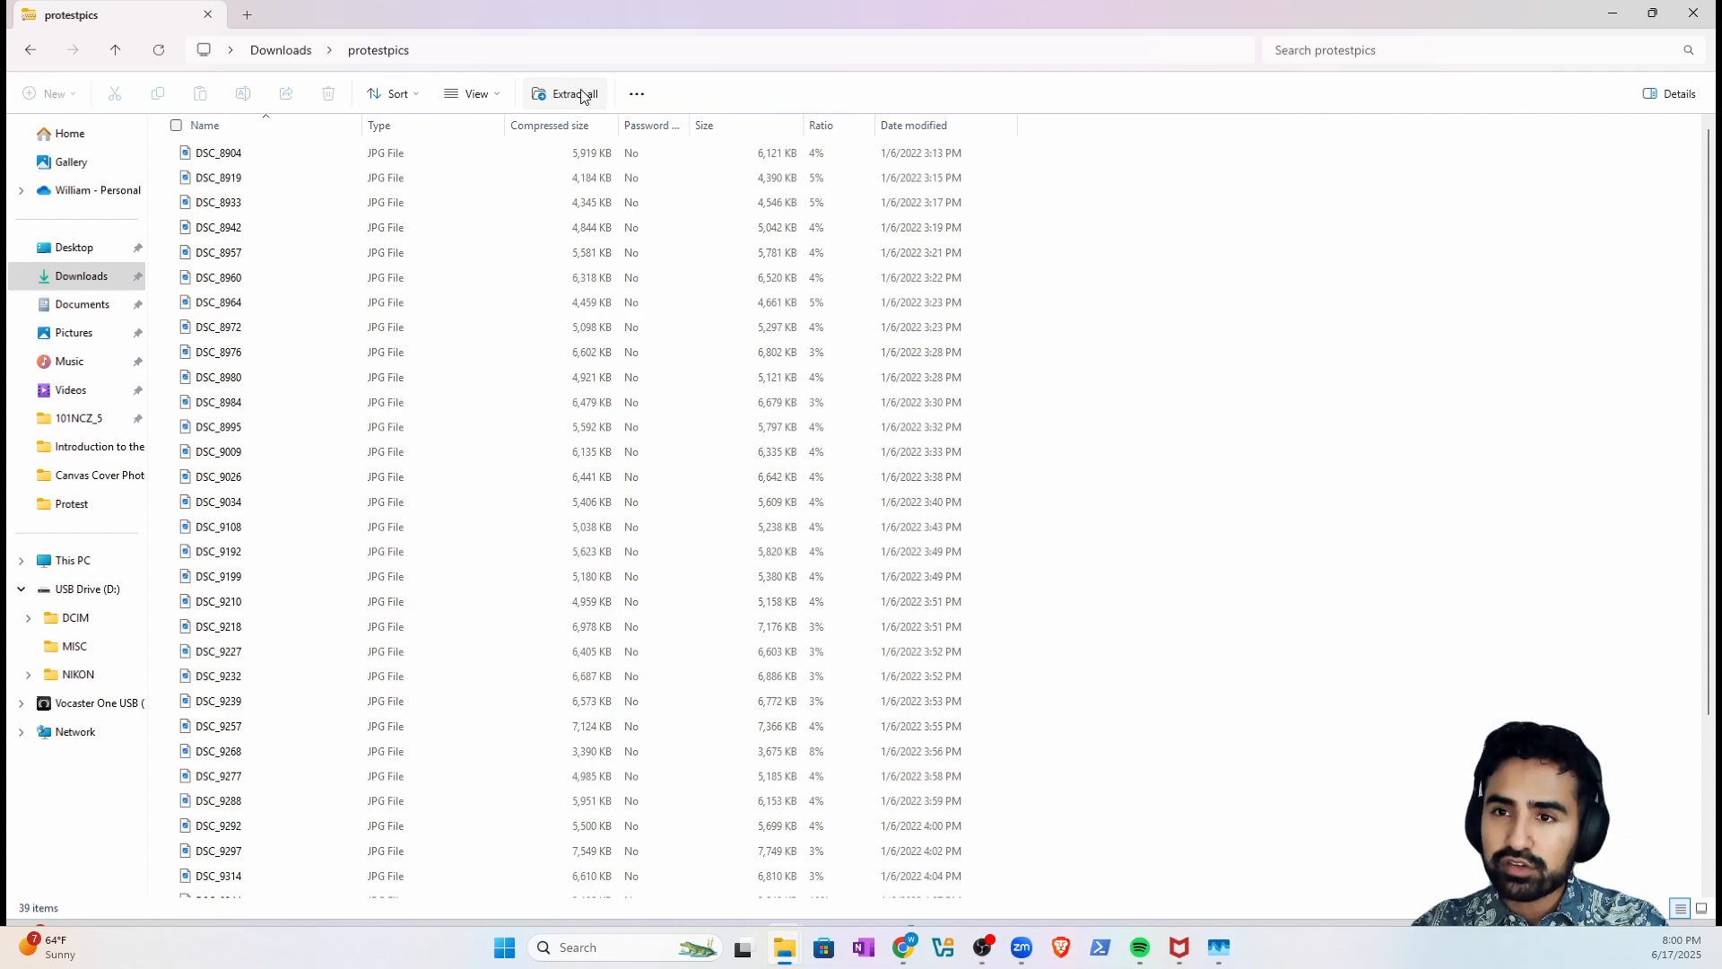
double_click(261, 254)
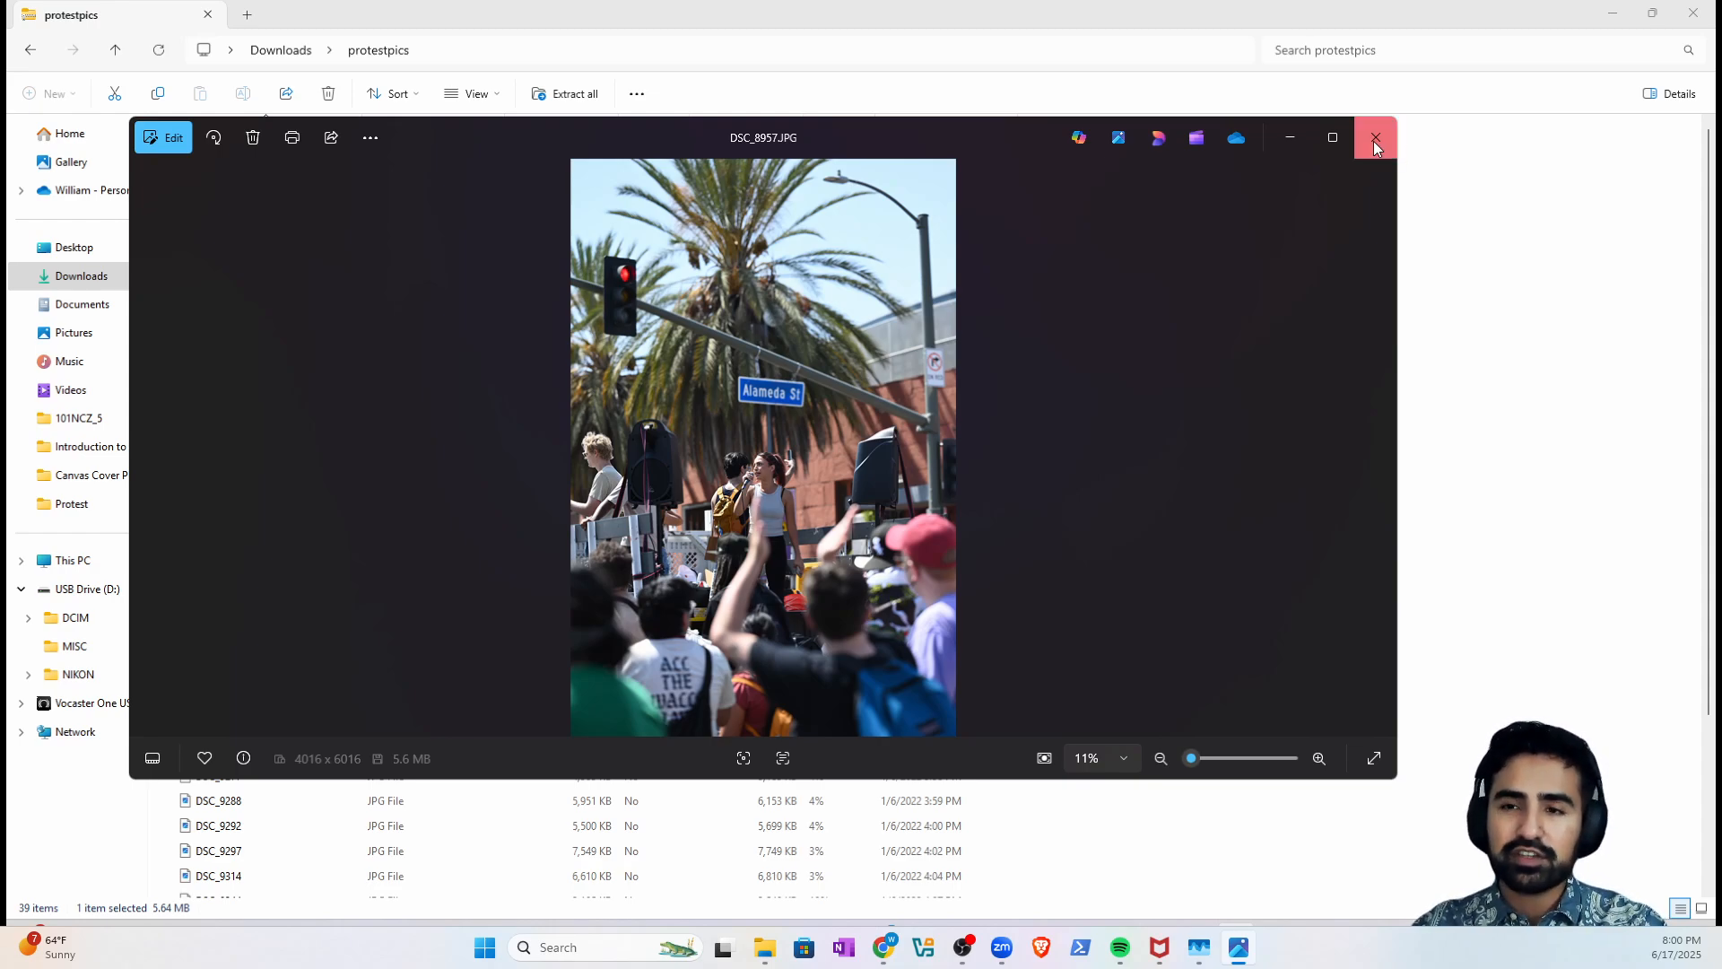
left_click(1377, 136)
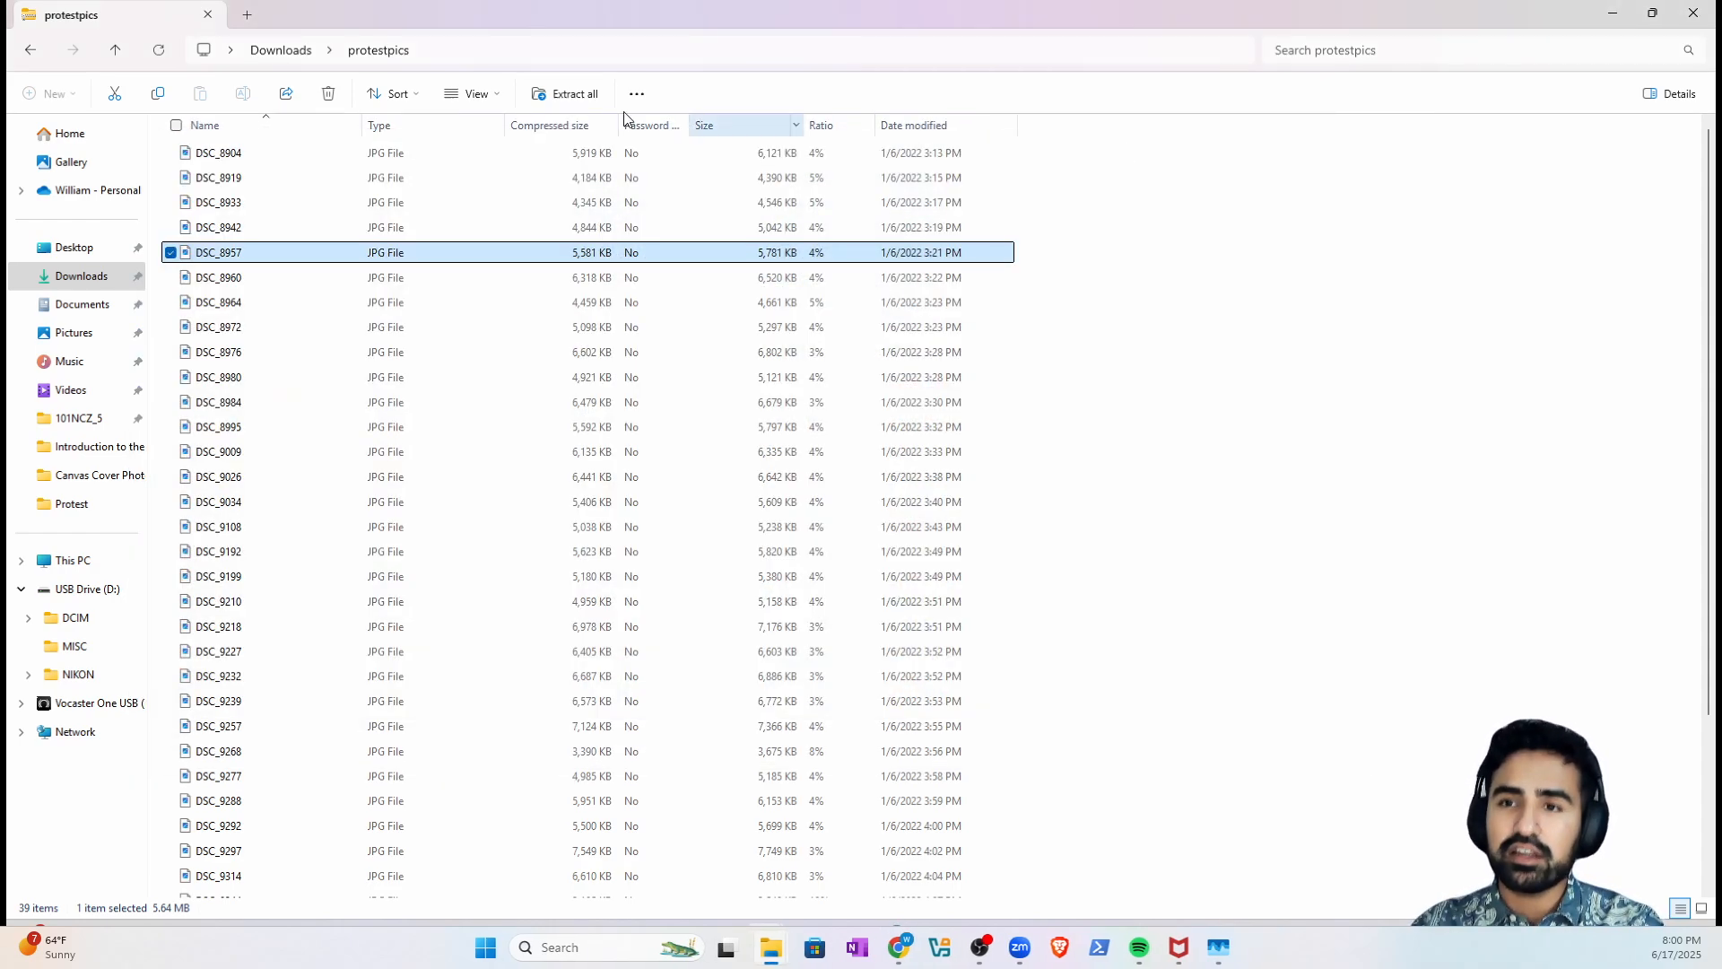
- Extract the protestpics ZIP into a Downloads folder named protestpicsextracted and maximize the window showing the extracted files
left_click(567, 100)
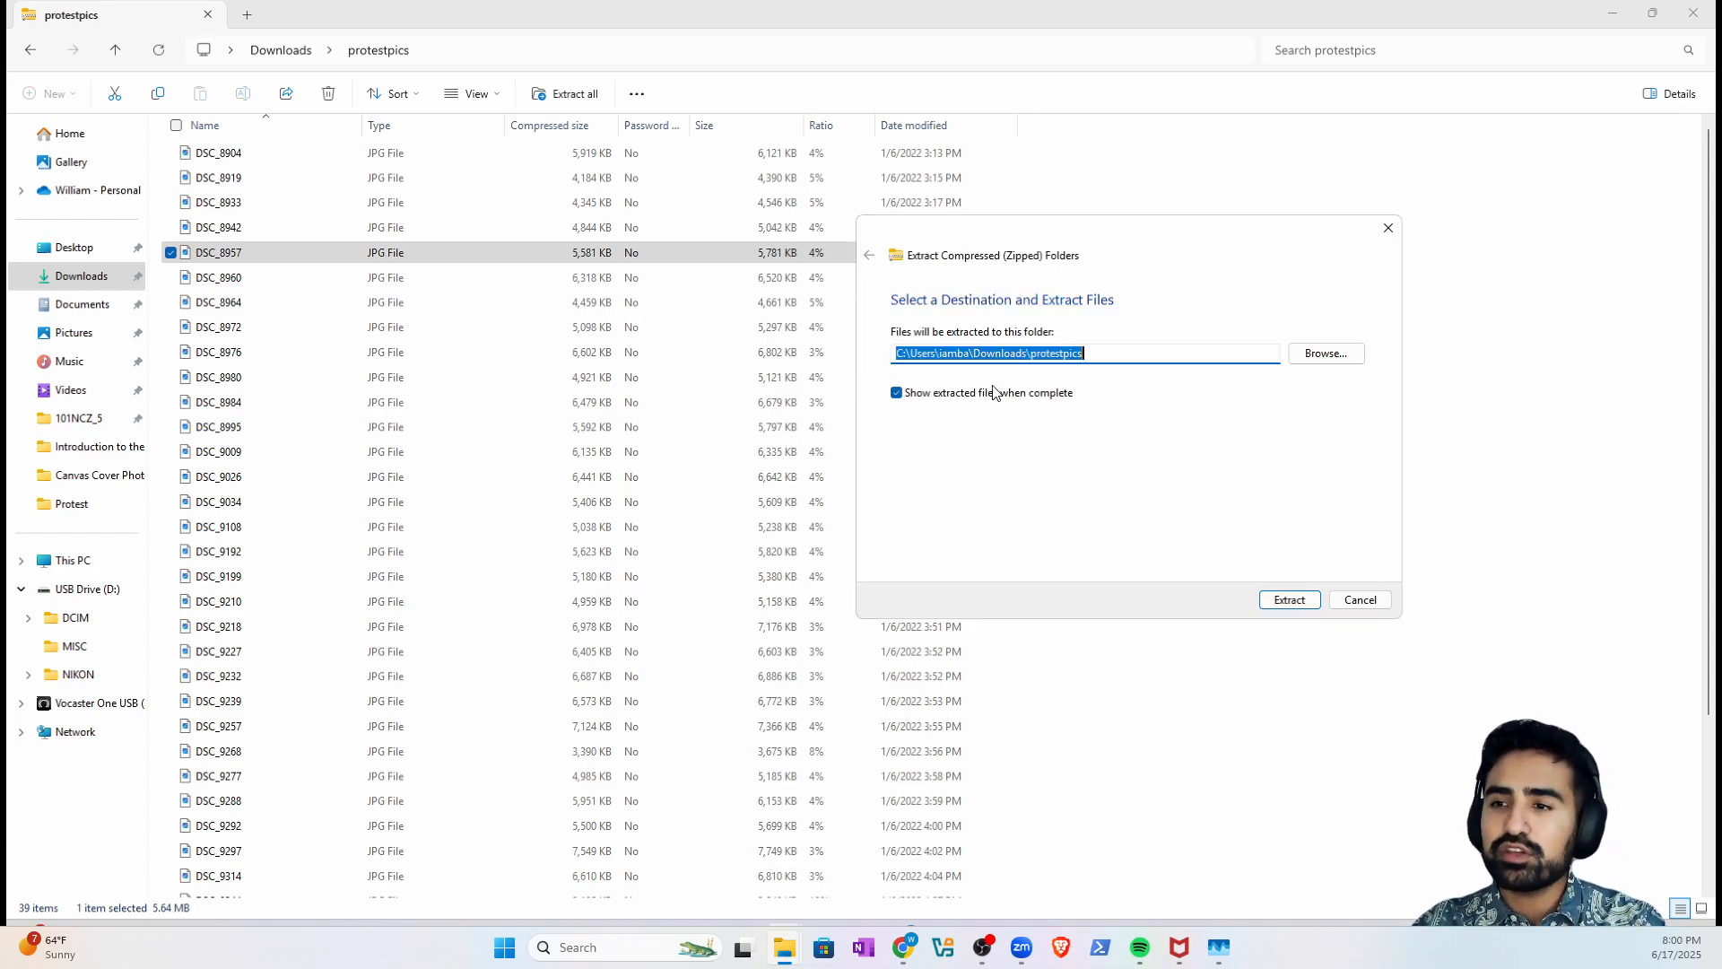
left_click(1092, 355)
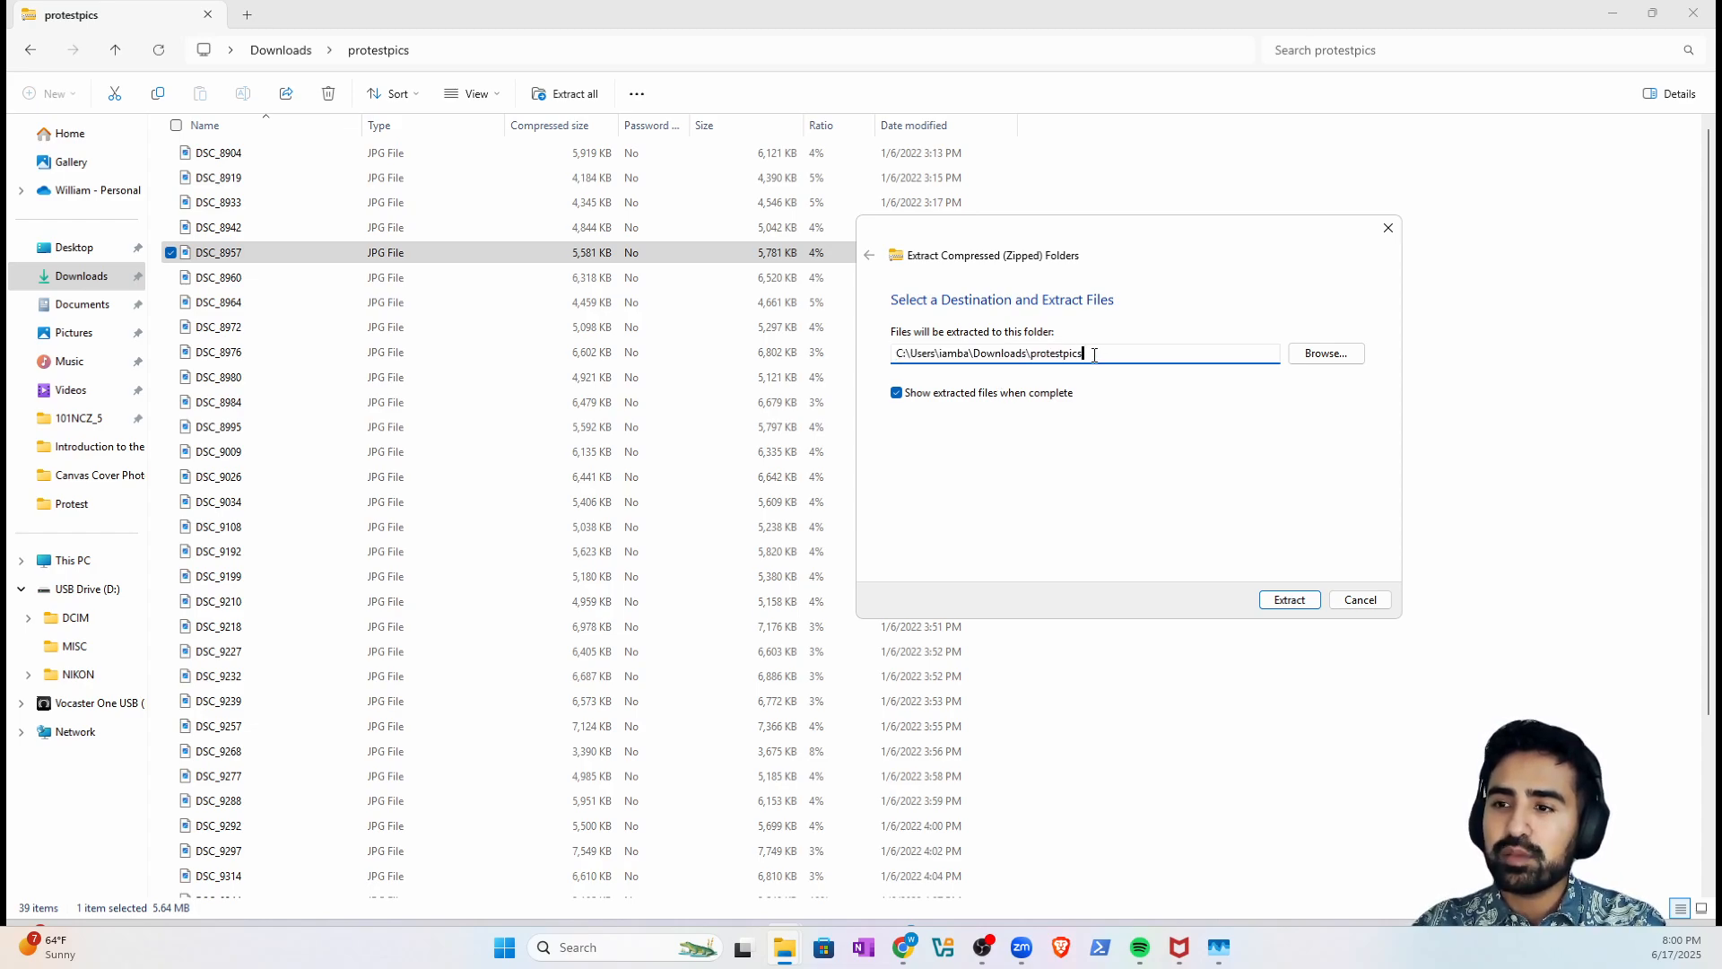
type("extra")
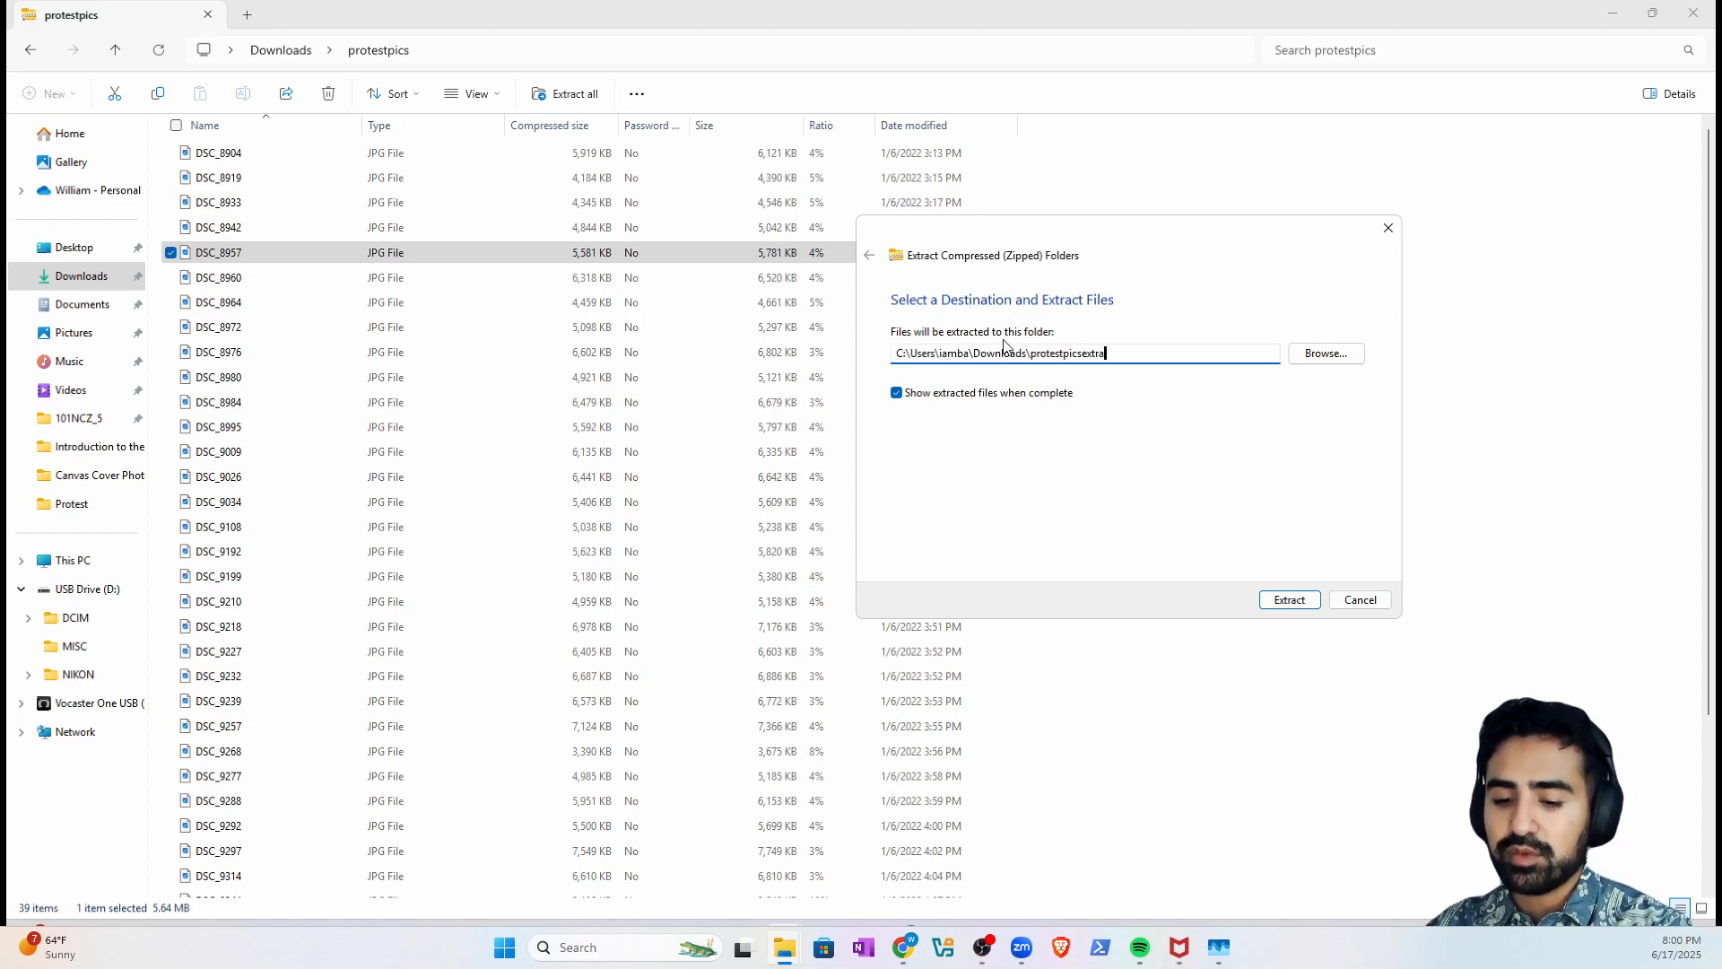
type("cted")
key("Return")
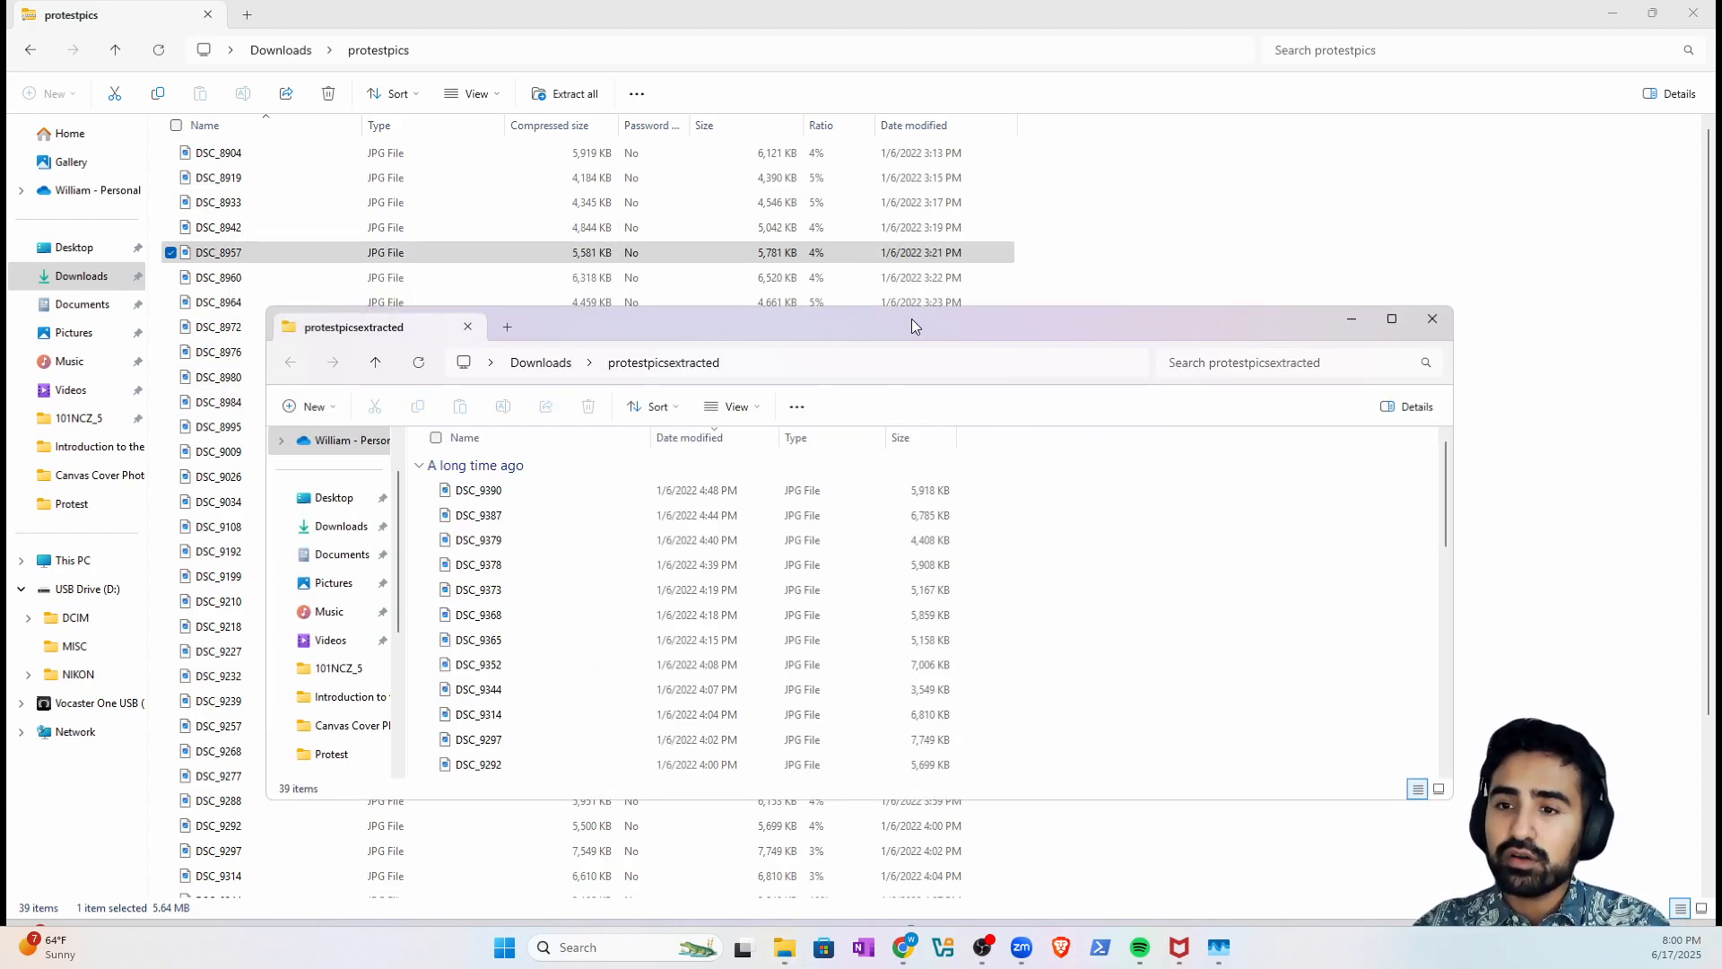
left_click(1392, 320)
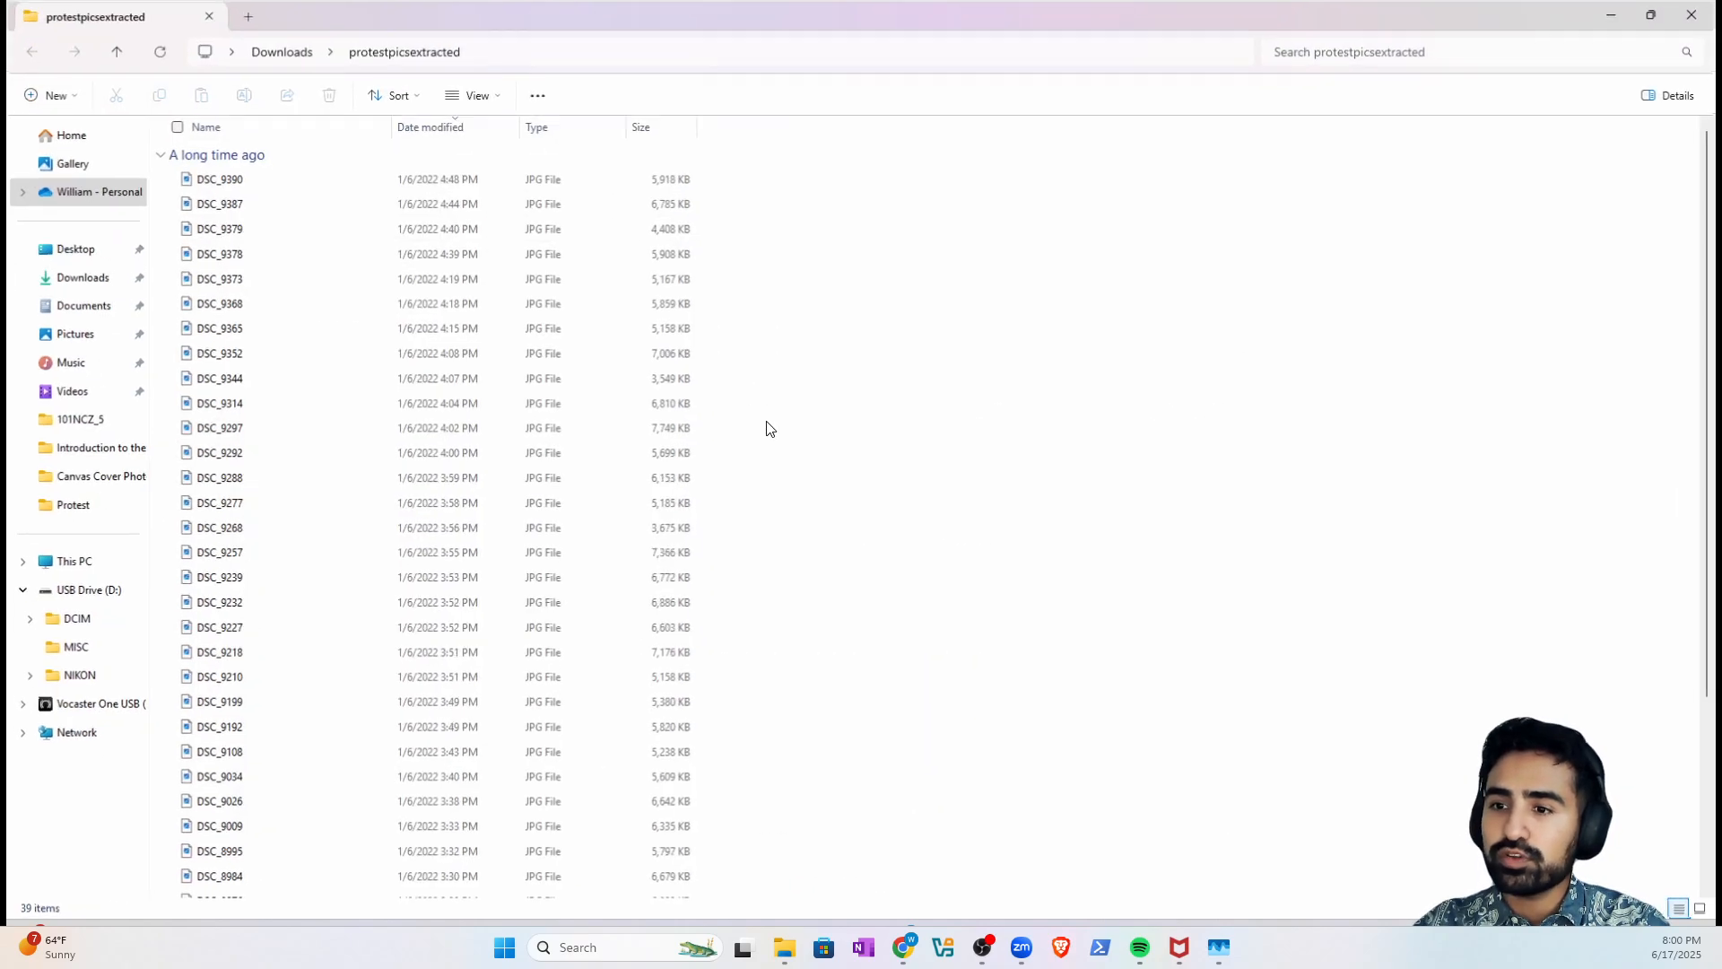
- Check the file size of extracted photo DSC_9390 in its properties, then view the photo and close it
left_click(402, 180)
right_click(402, 183)
left_click(499, 771)
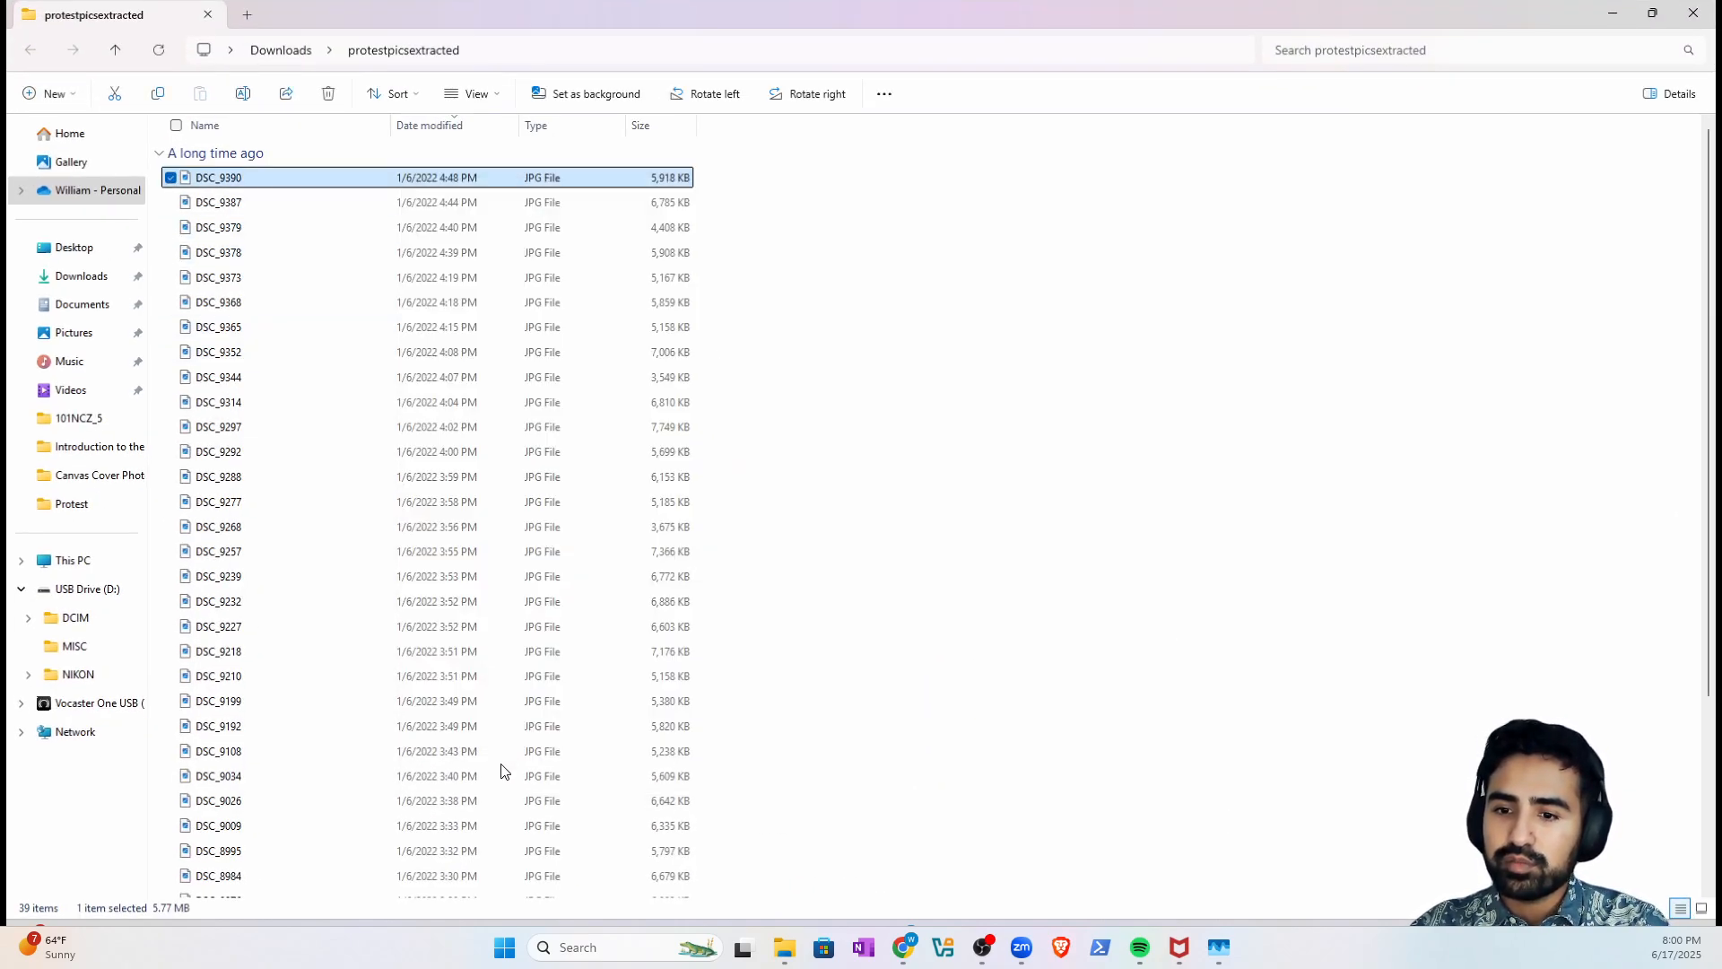
left_click(456, 783)
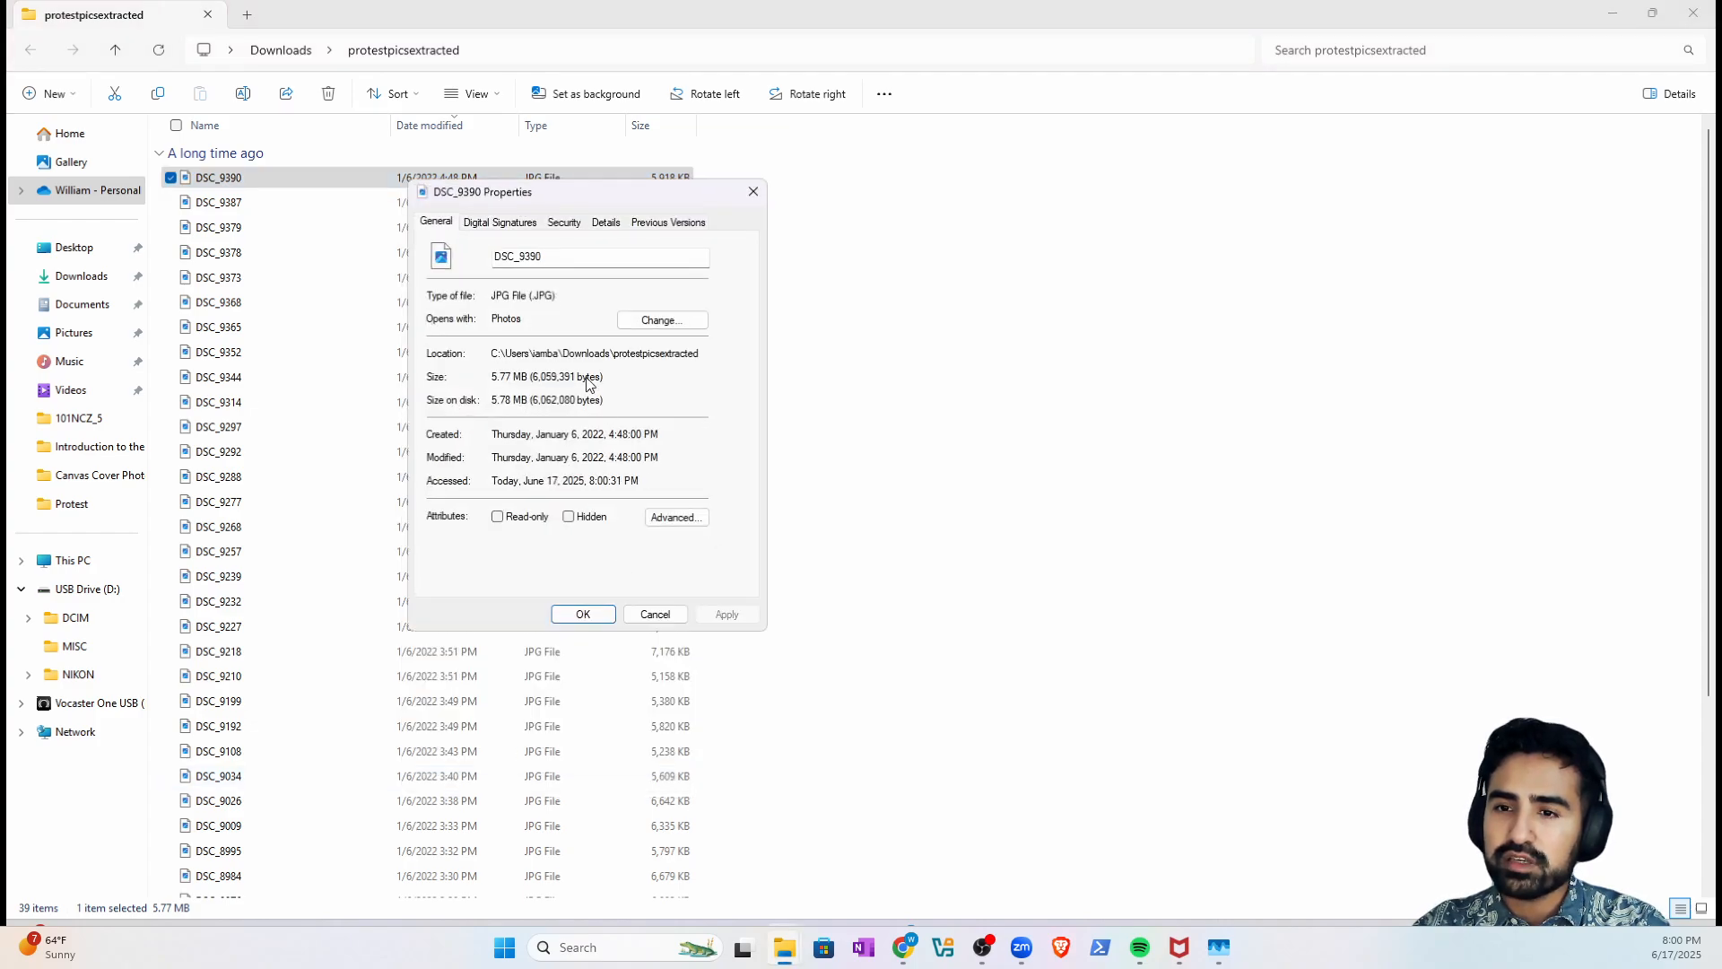
left_click_drag(533, 381, 474, 386)
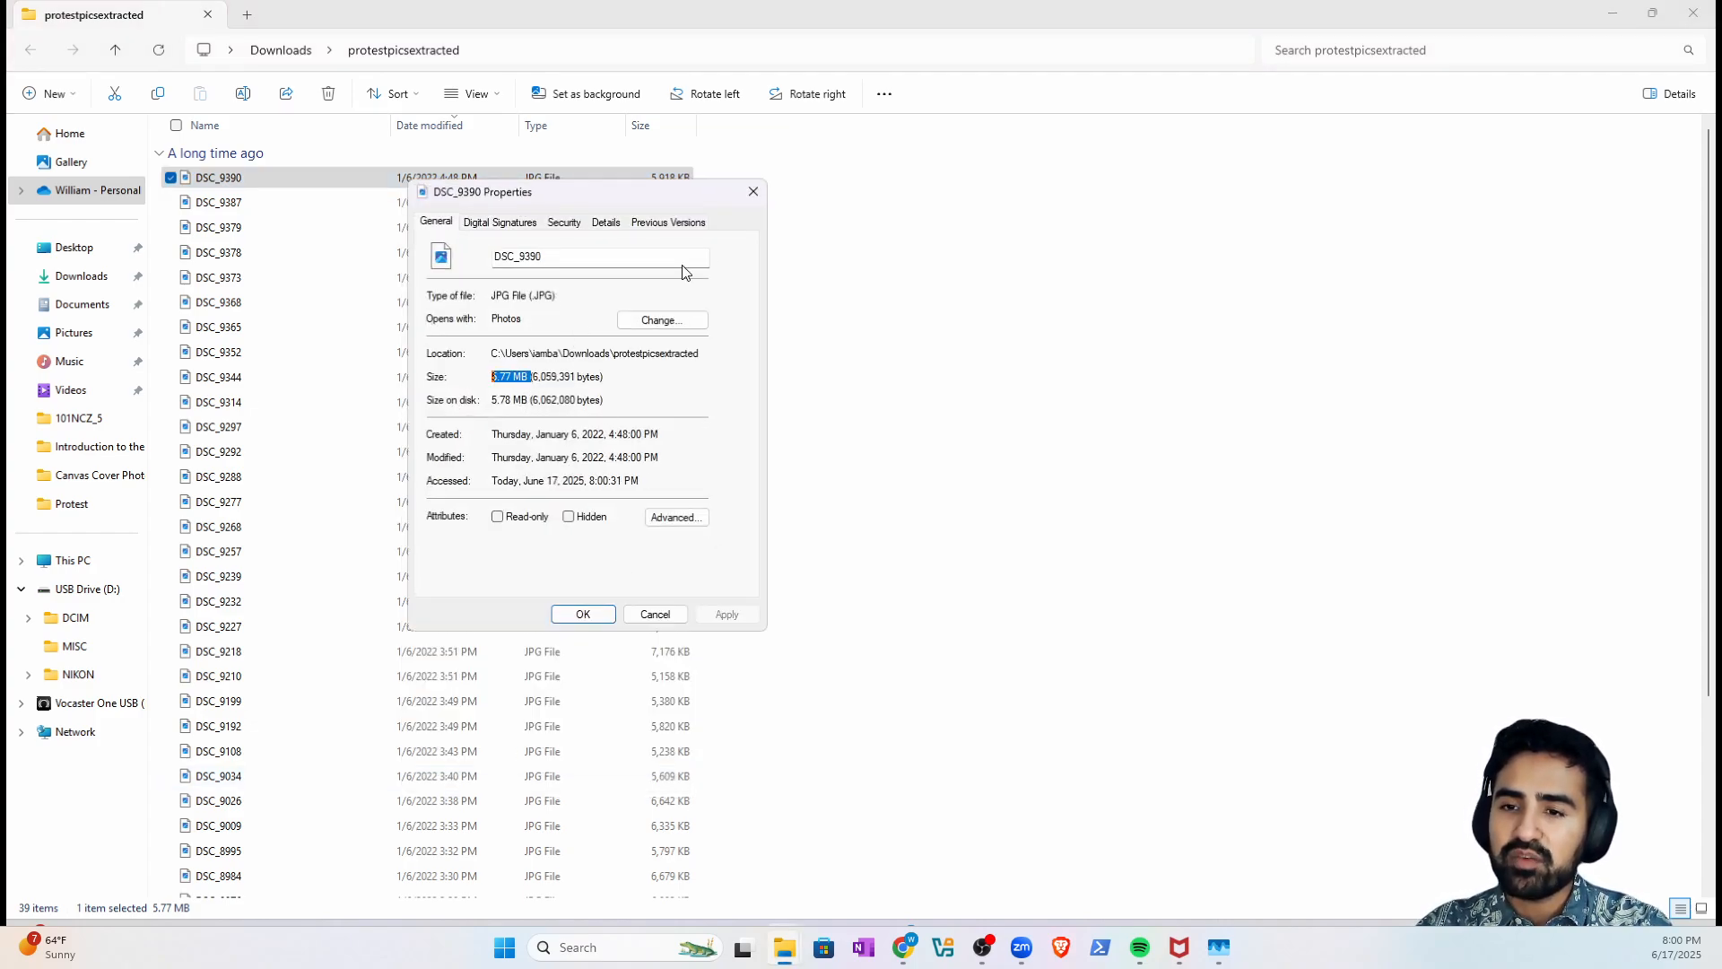
left_click(752, 191)
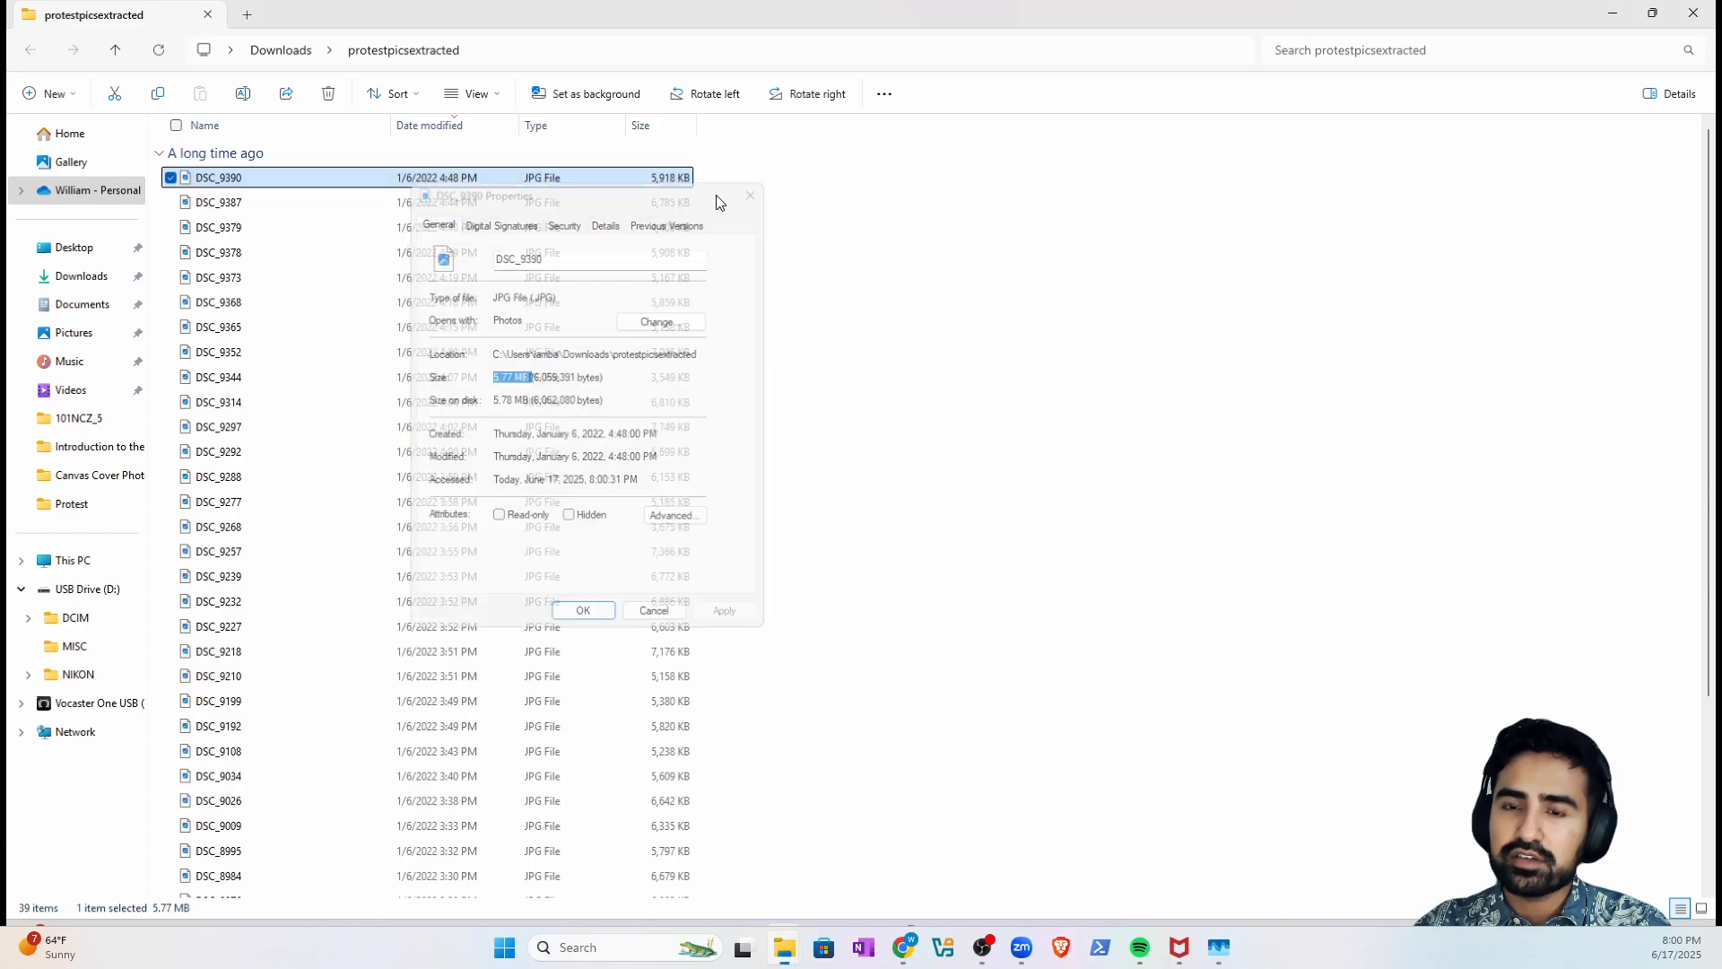
double_click(296, 186)
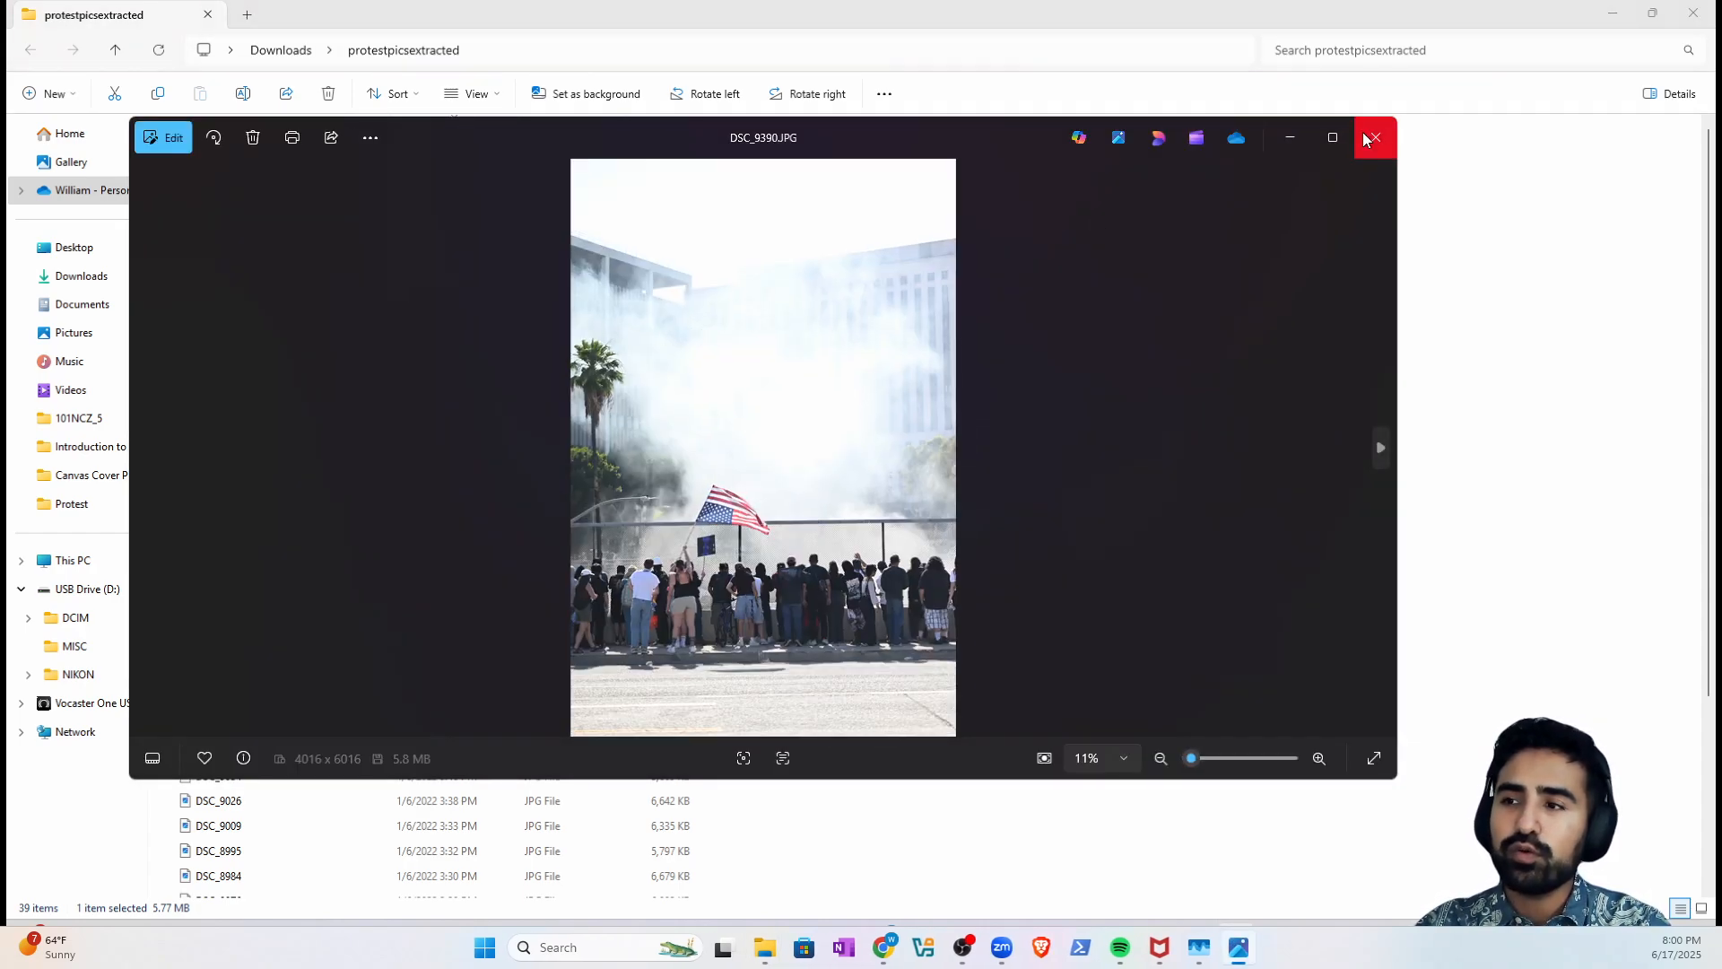
left_click(1373, 135)
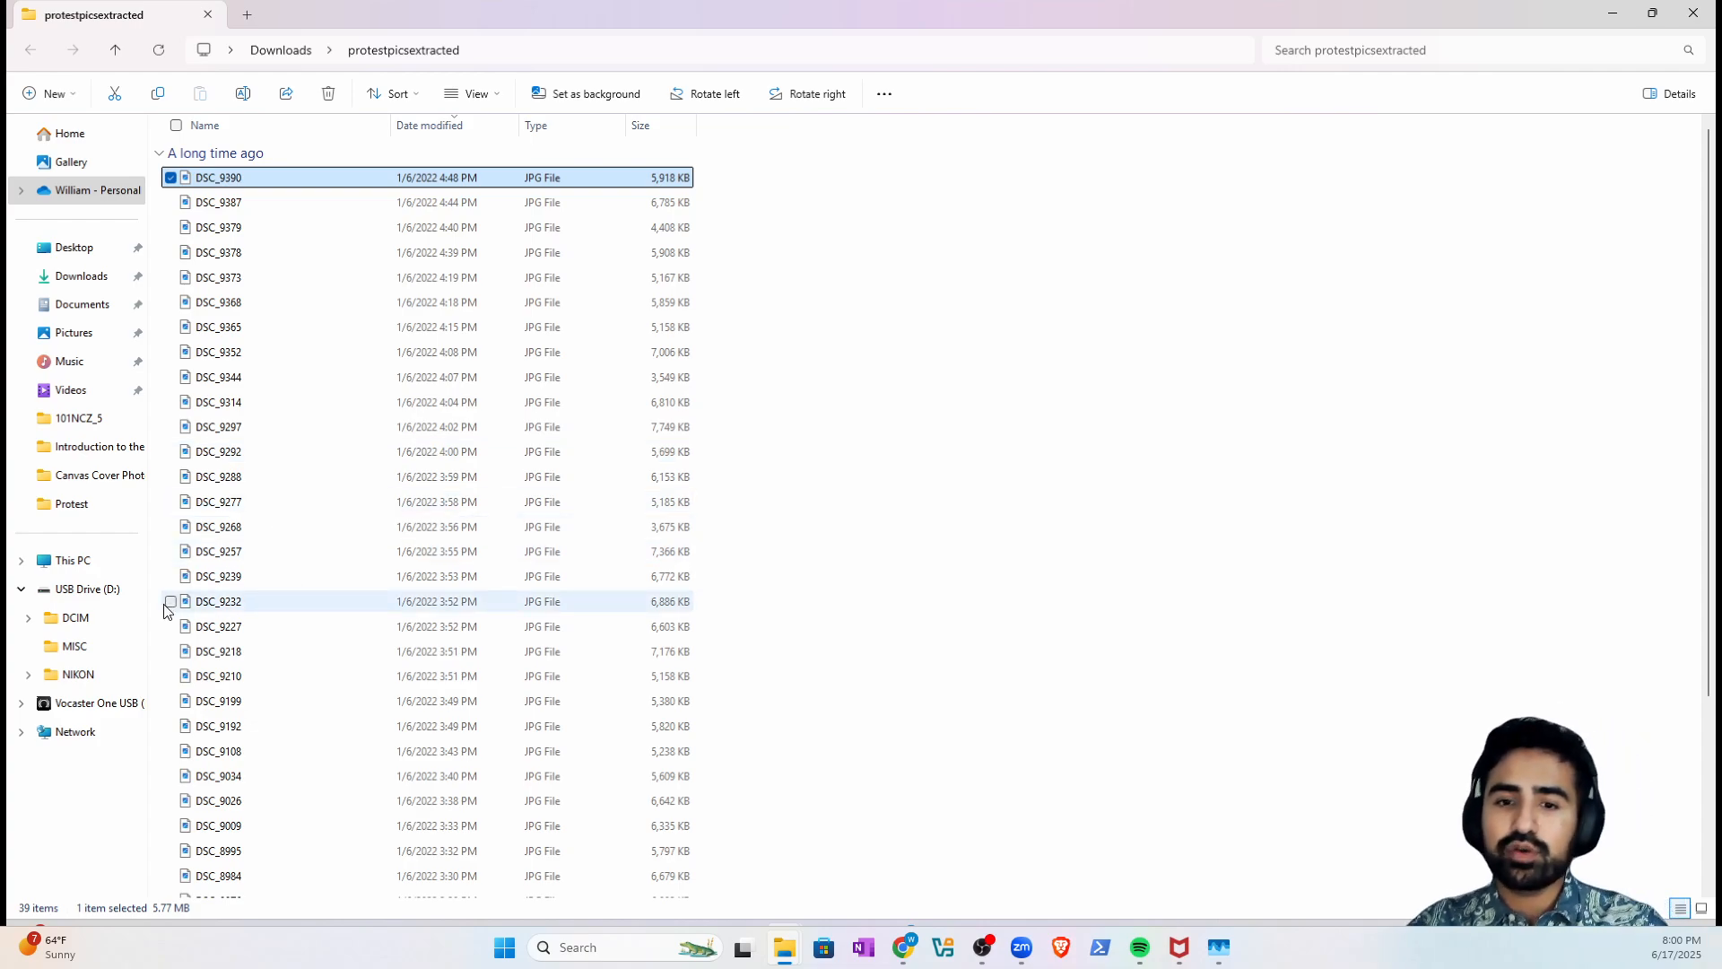
- Copy Example Doc from Documents and paste it into the root of USB Drive (D:)
left_click(20, 591)
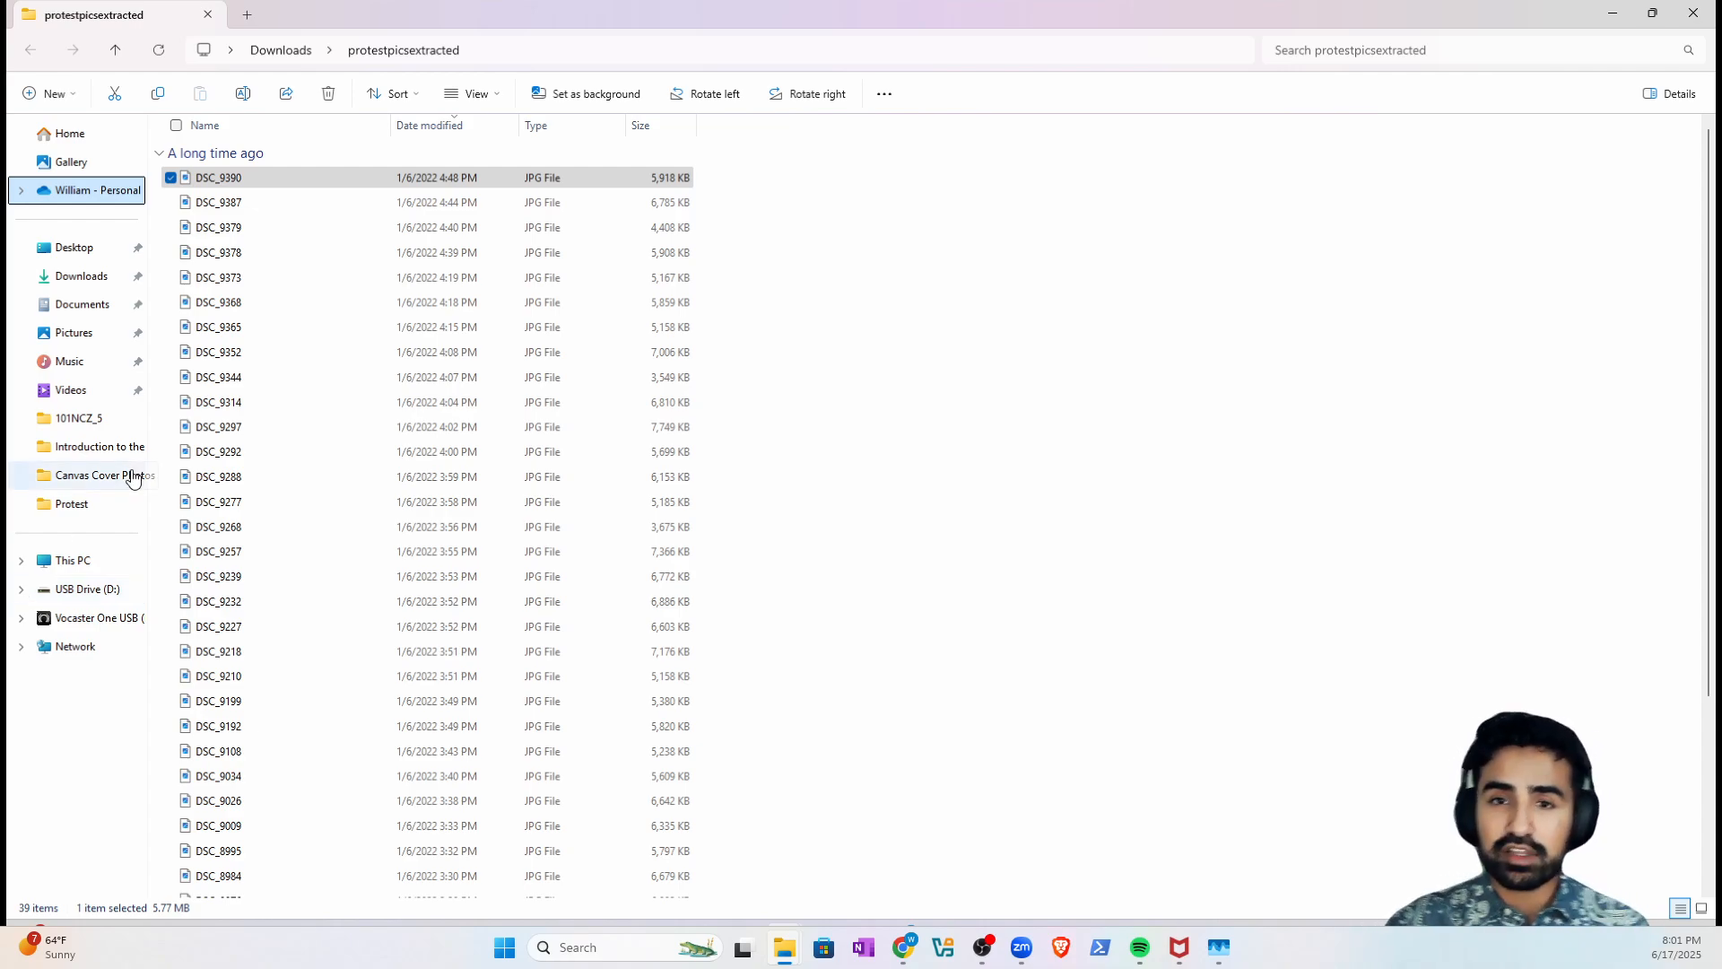
left_click(88, 306)
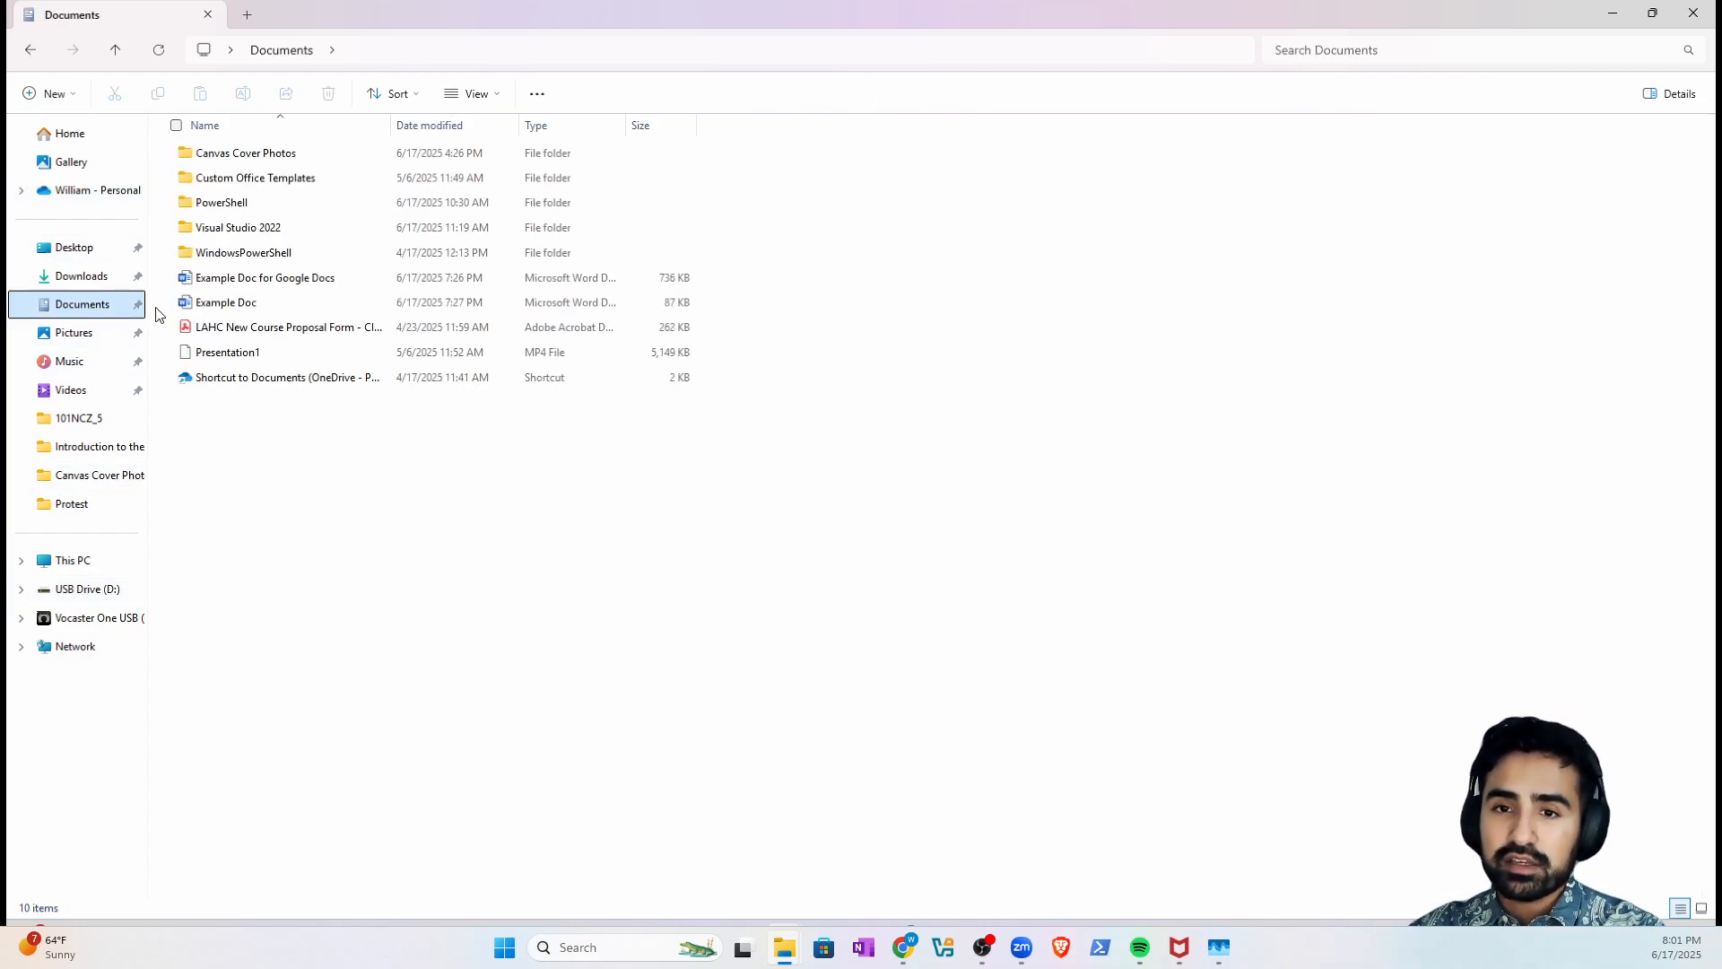
right_click(227, 304)
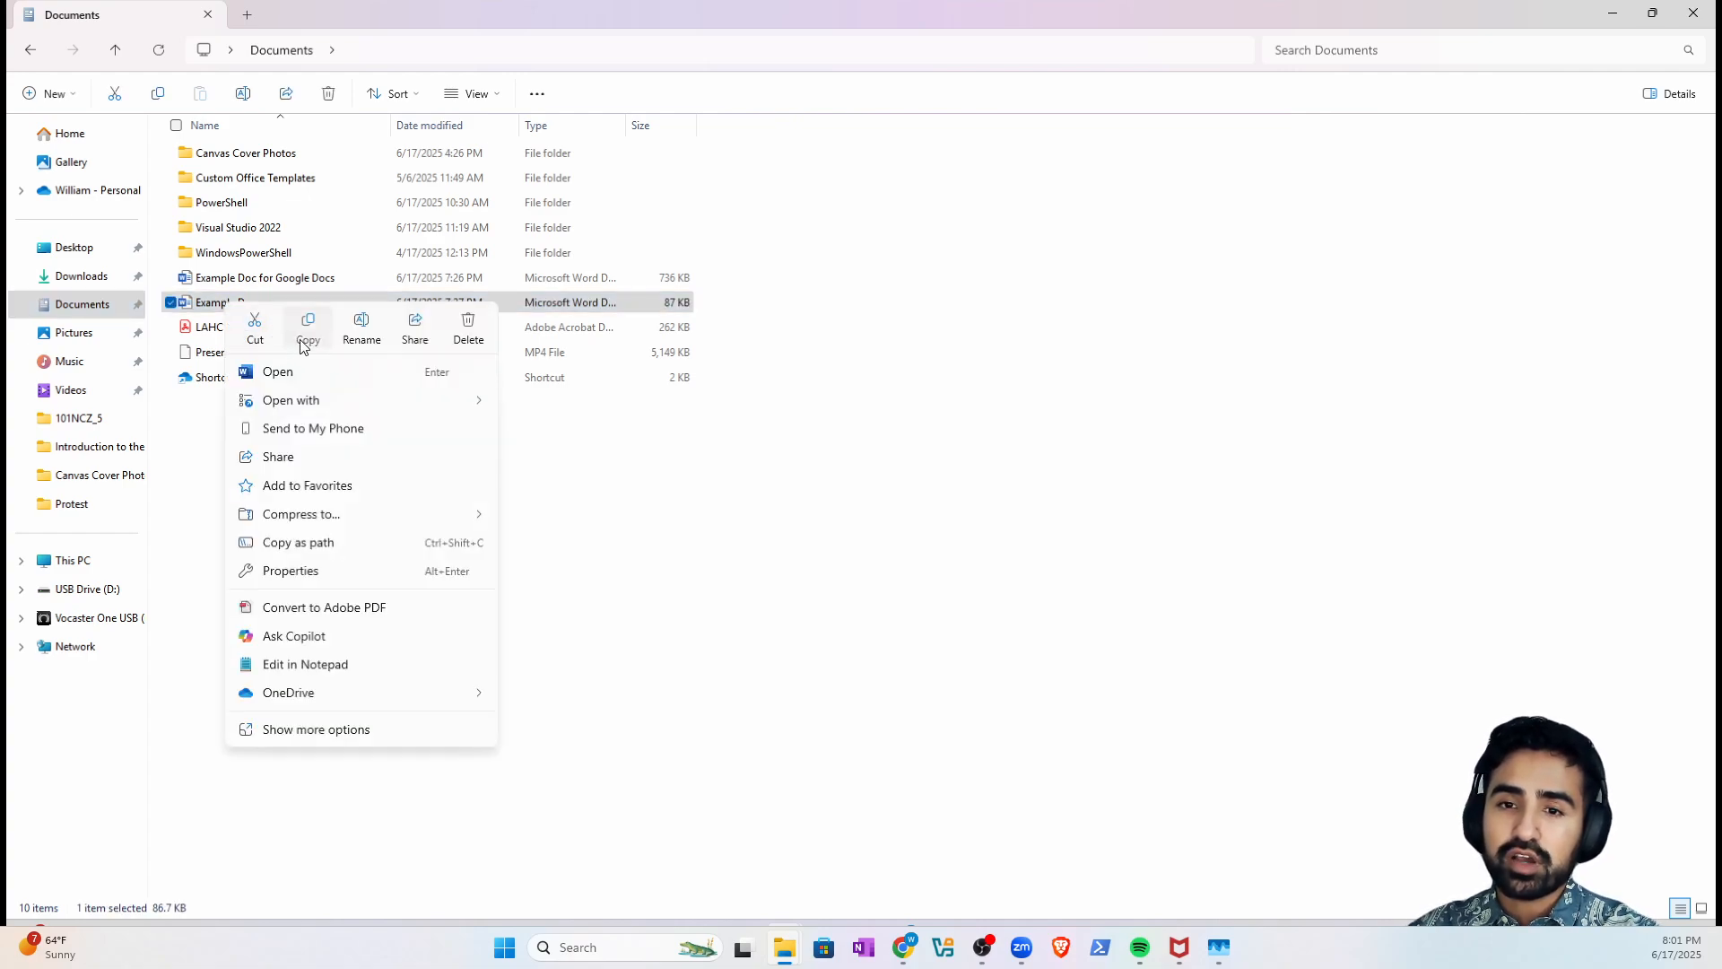
left_click(307, 334)
left_click(88, 590)
right_click(330, 488)
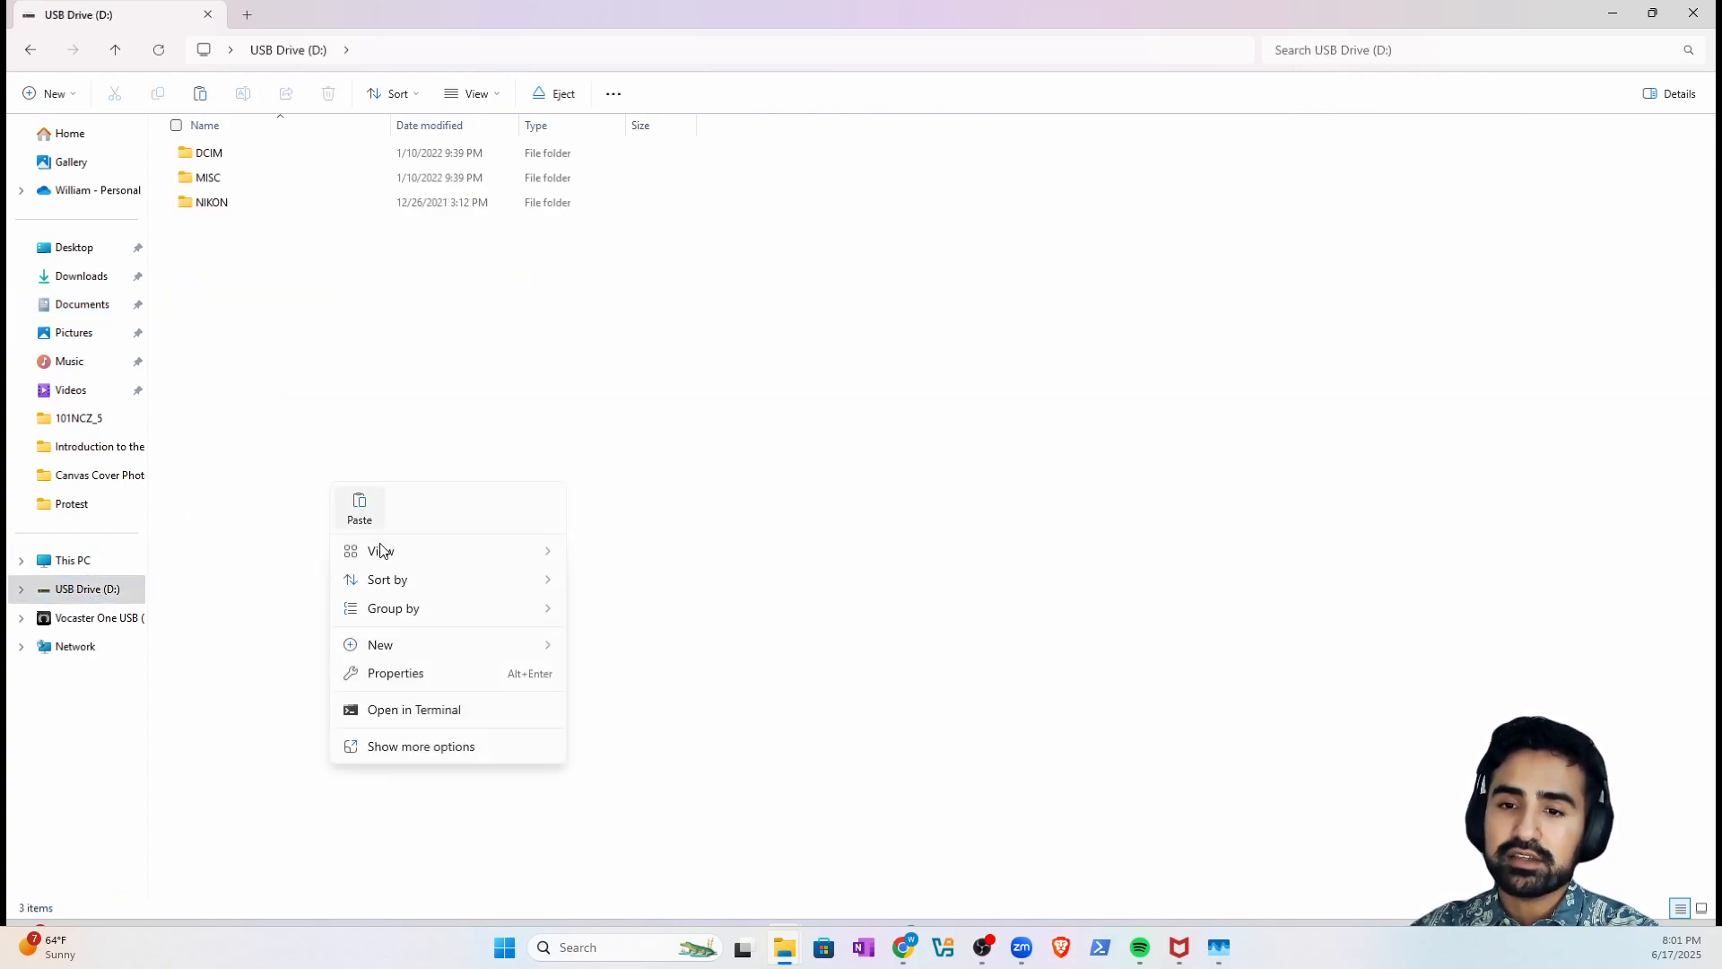
left_click(358, 500)
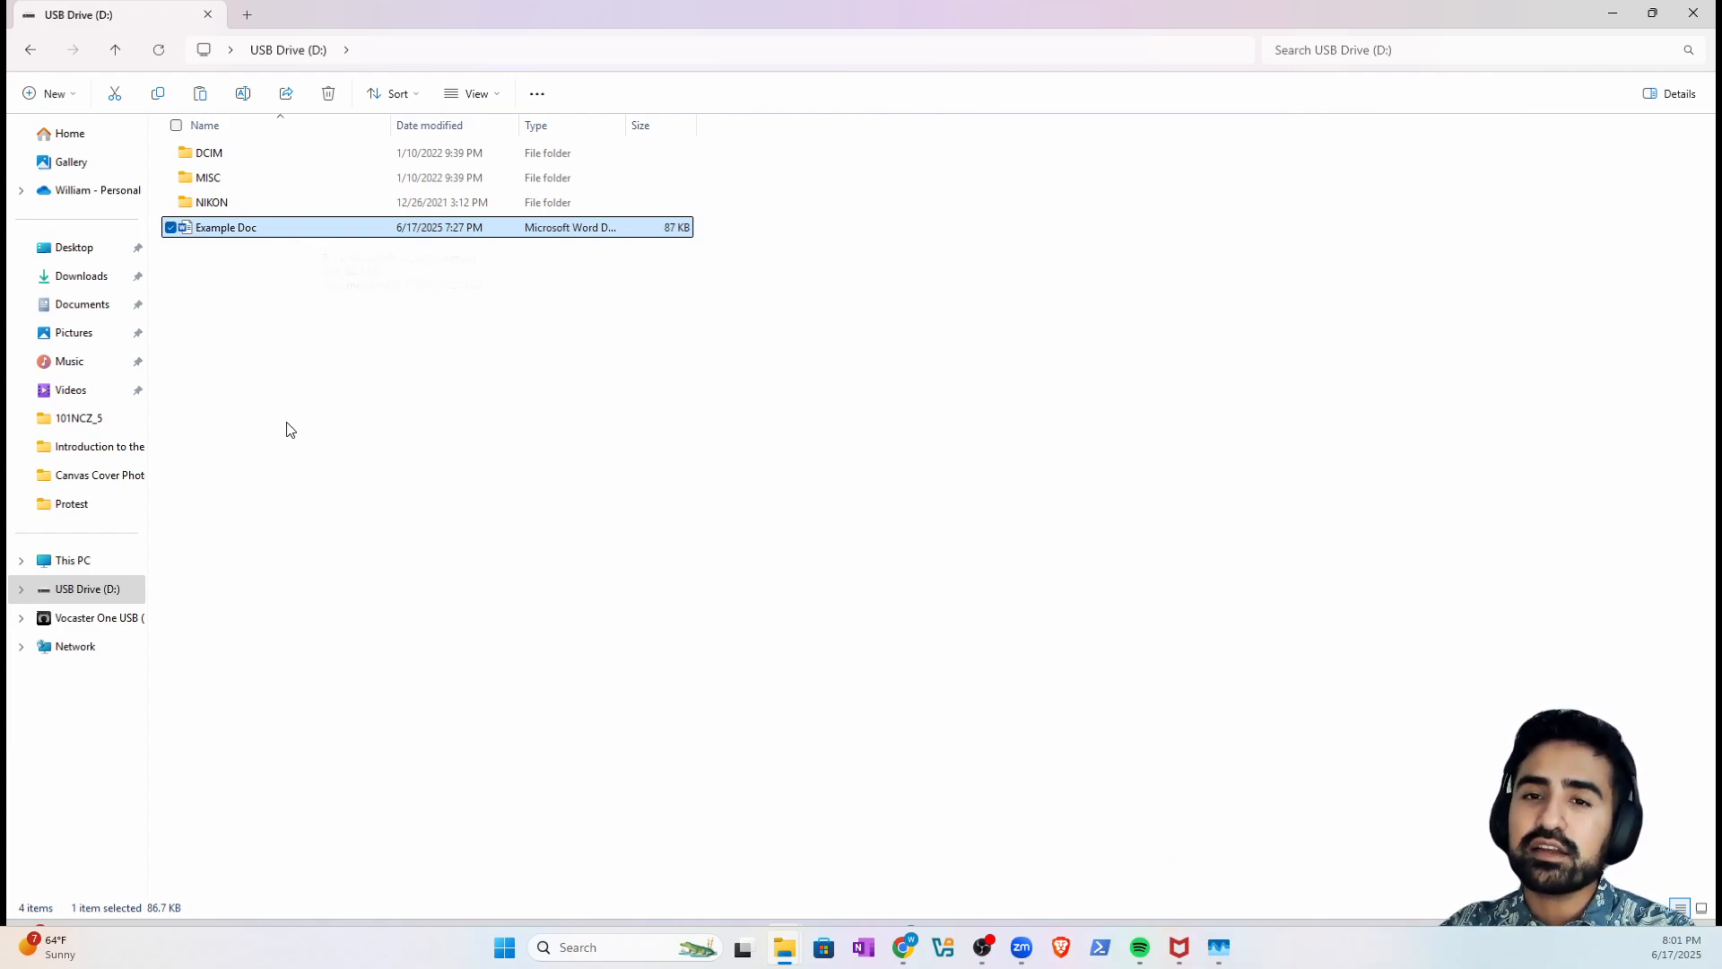
left_click(269, 276)
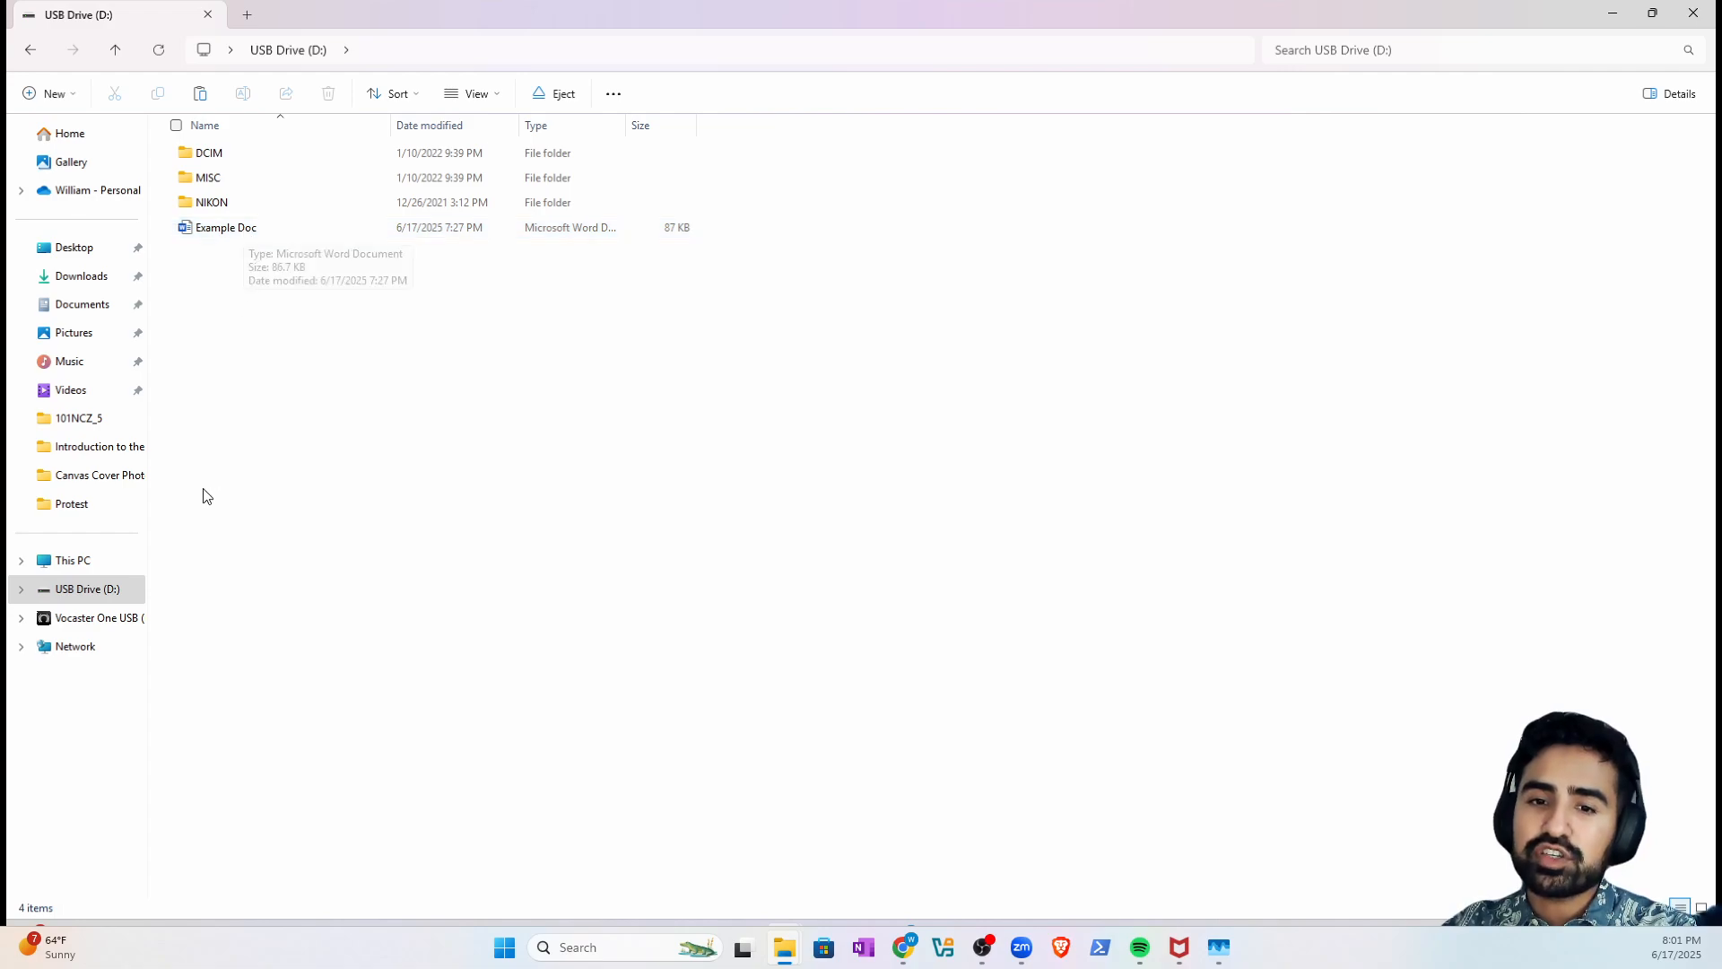
- Browse the USB drive's DCIM folder and its 101NCZ_5 photos, close that window, and show USB Drive (D:) in the remaining one
left_click(20, 619)
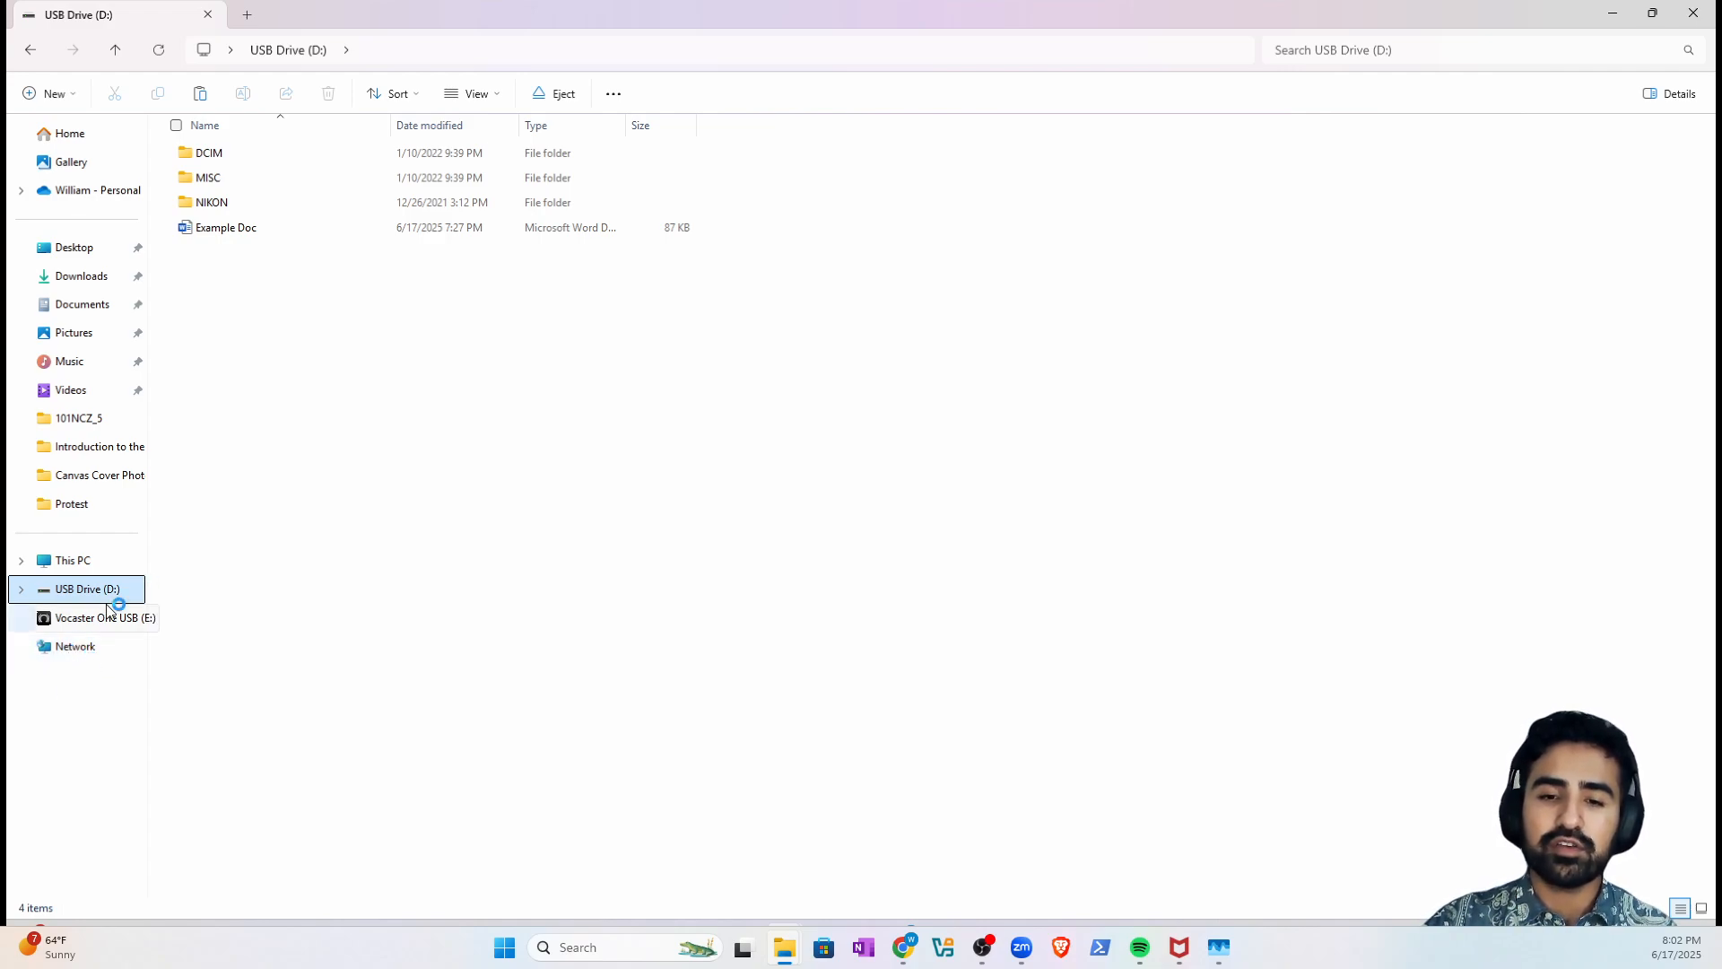
left_click(21, 589)
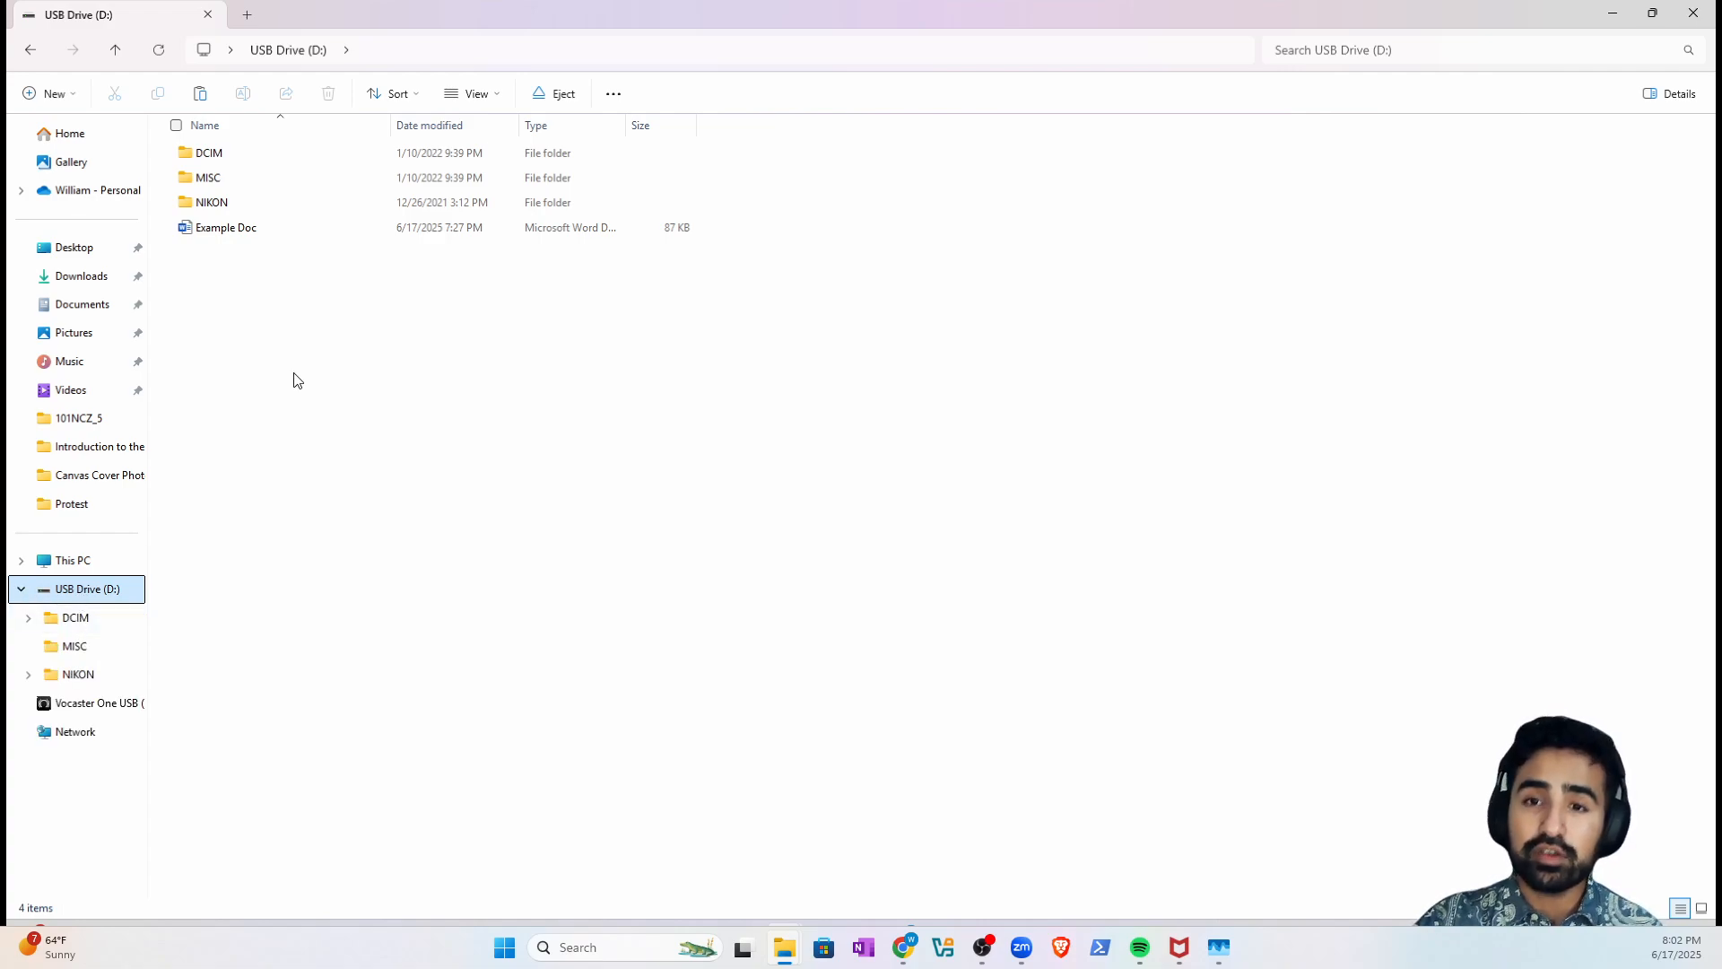
double_click(235, 159)
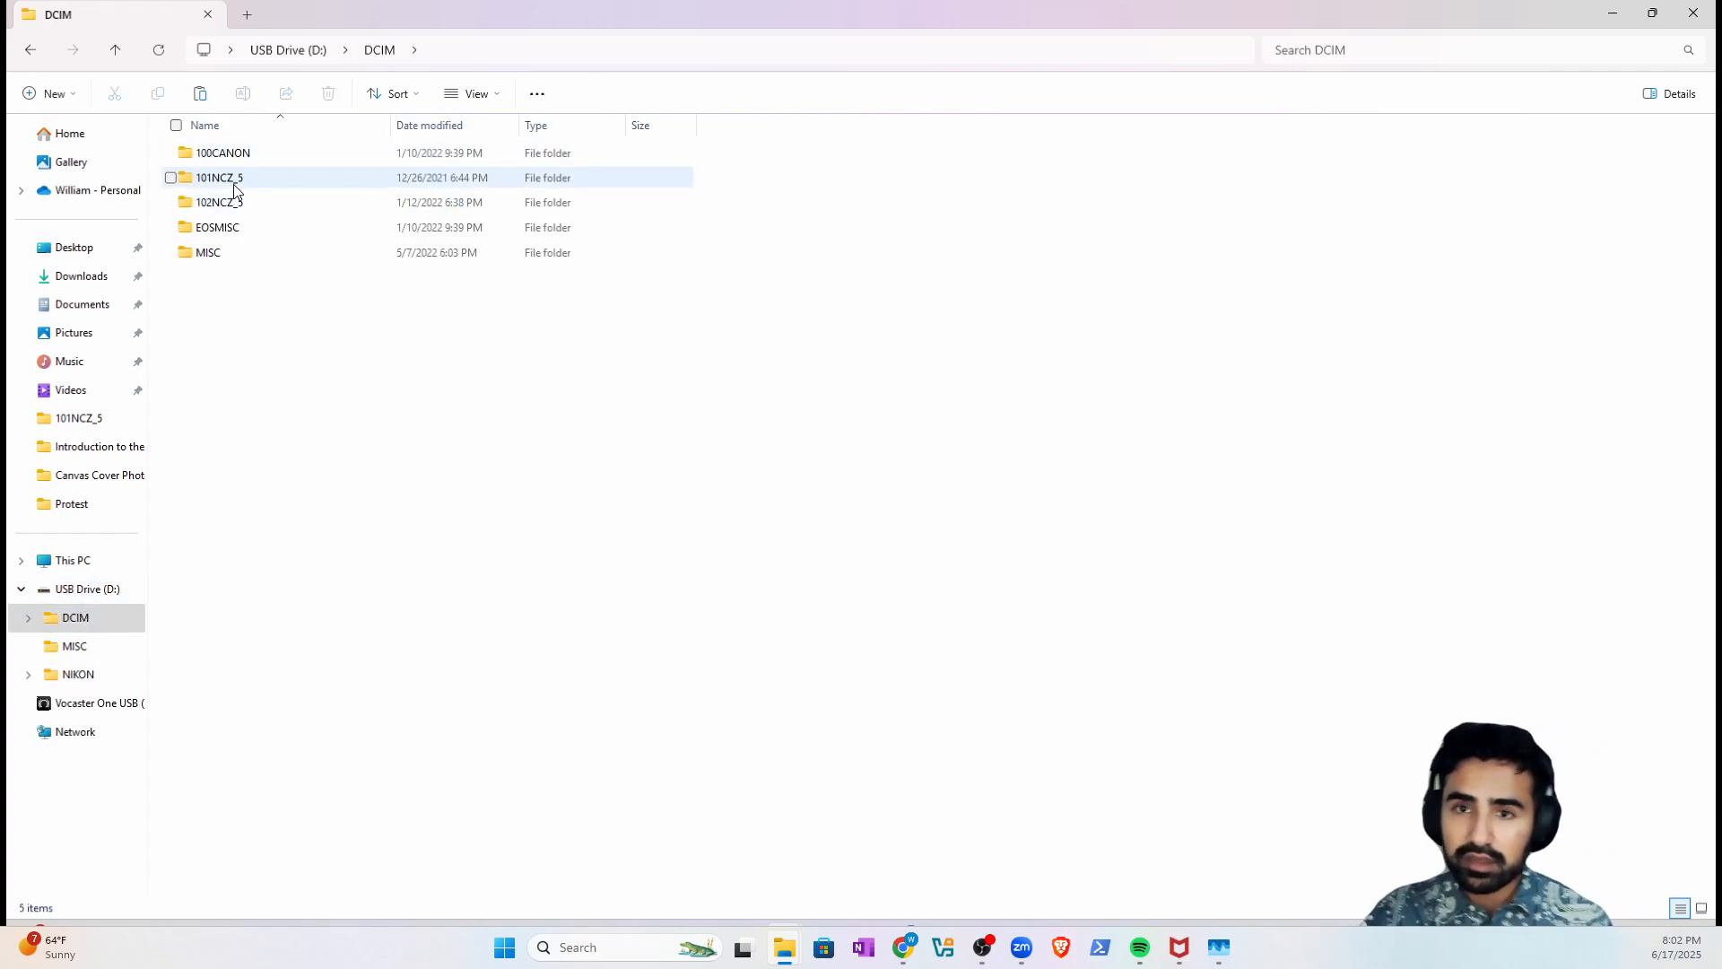
double_click(235, 179)
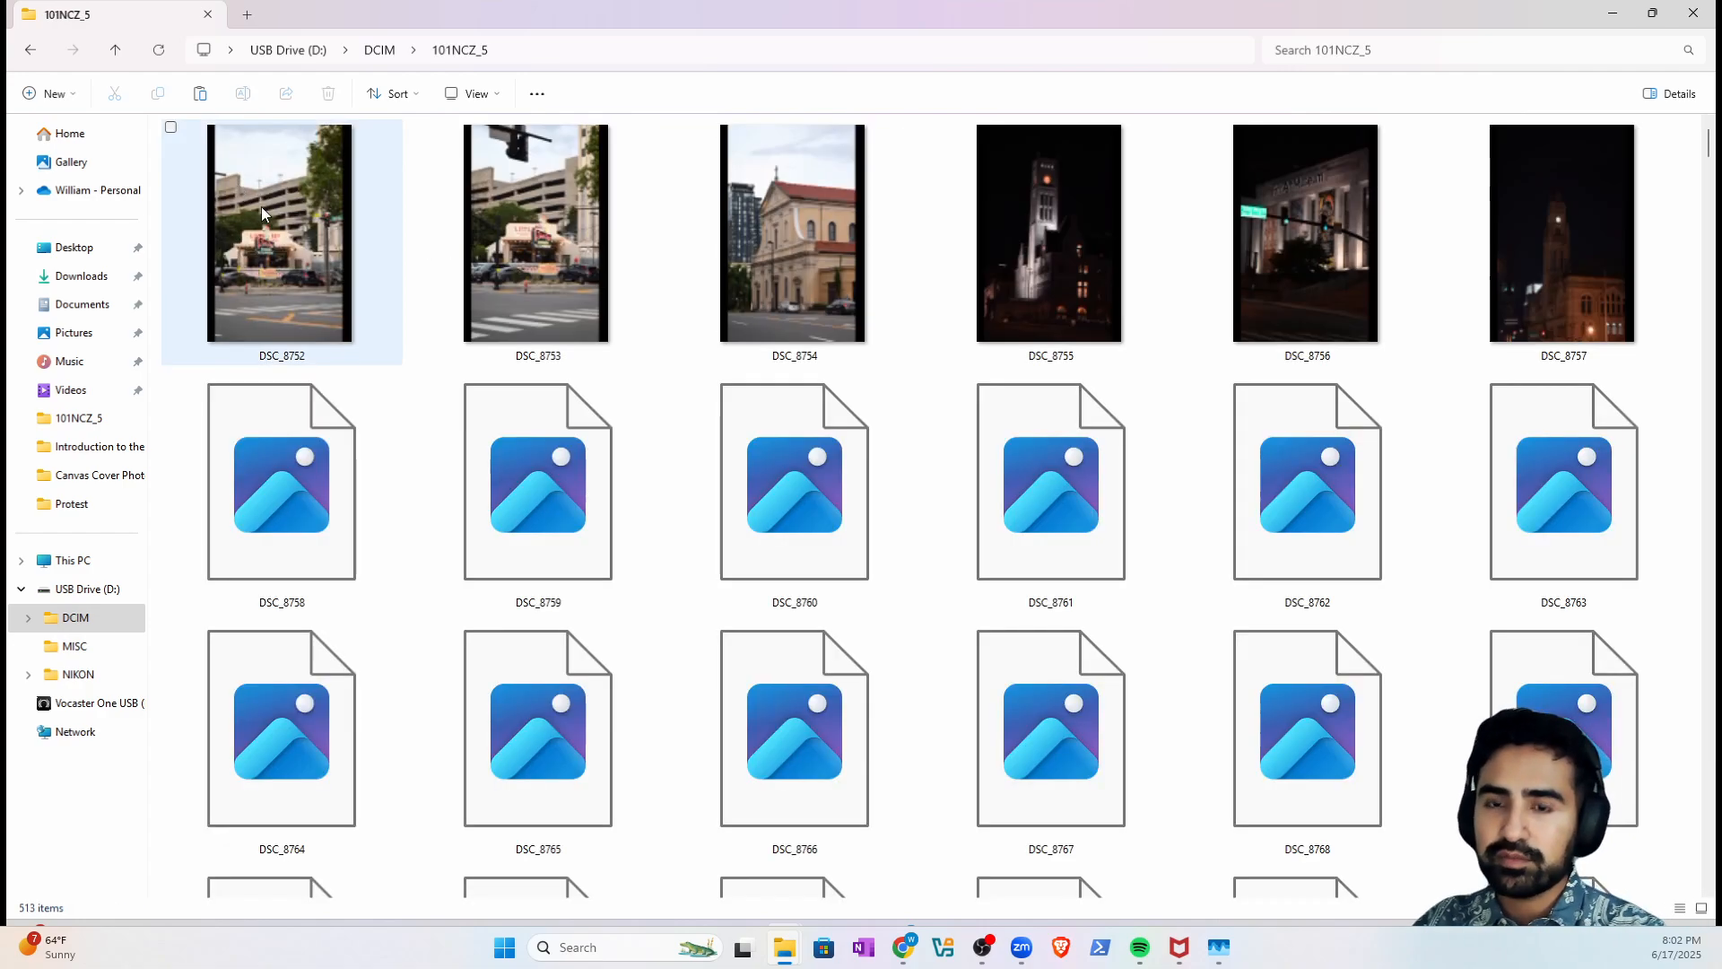
left_click(1692, 13)
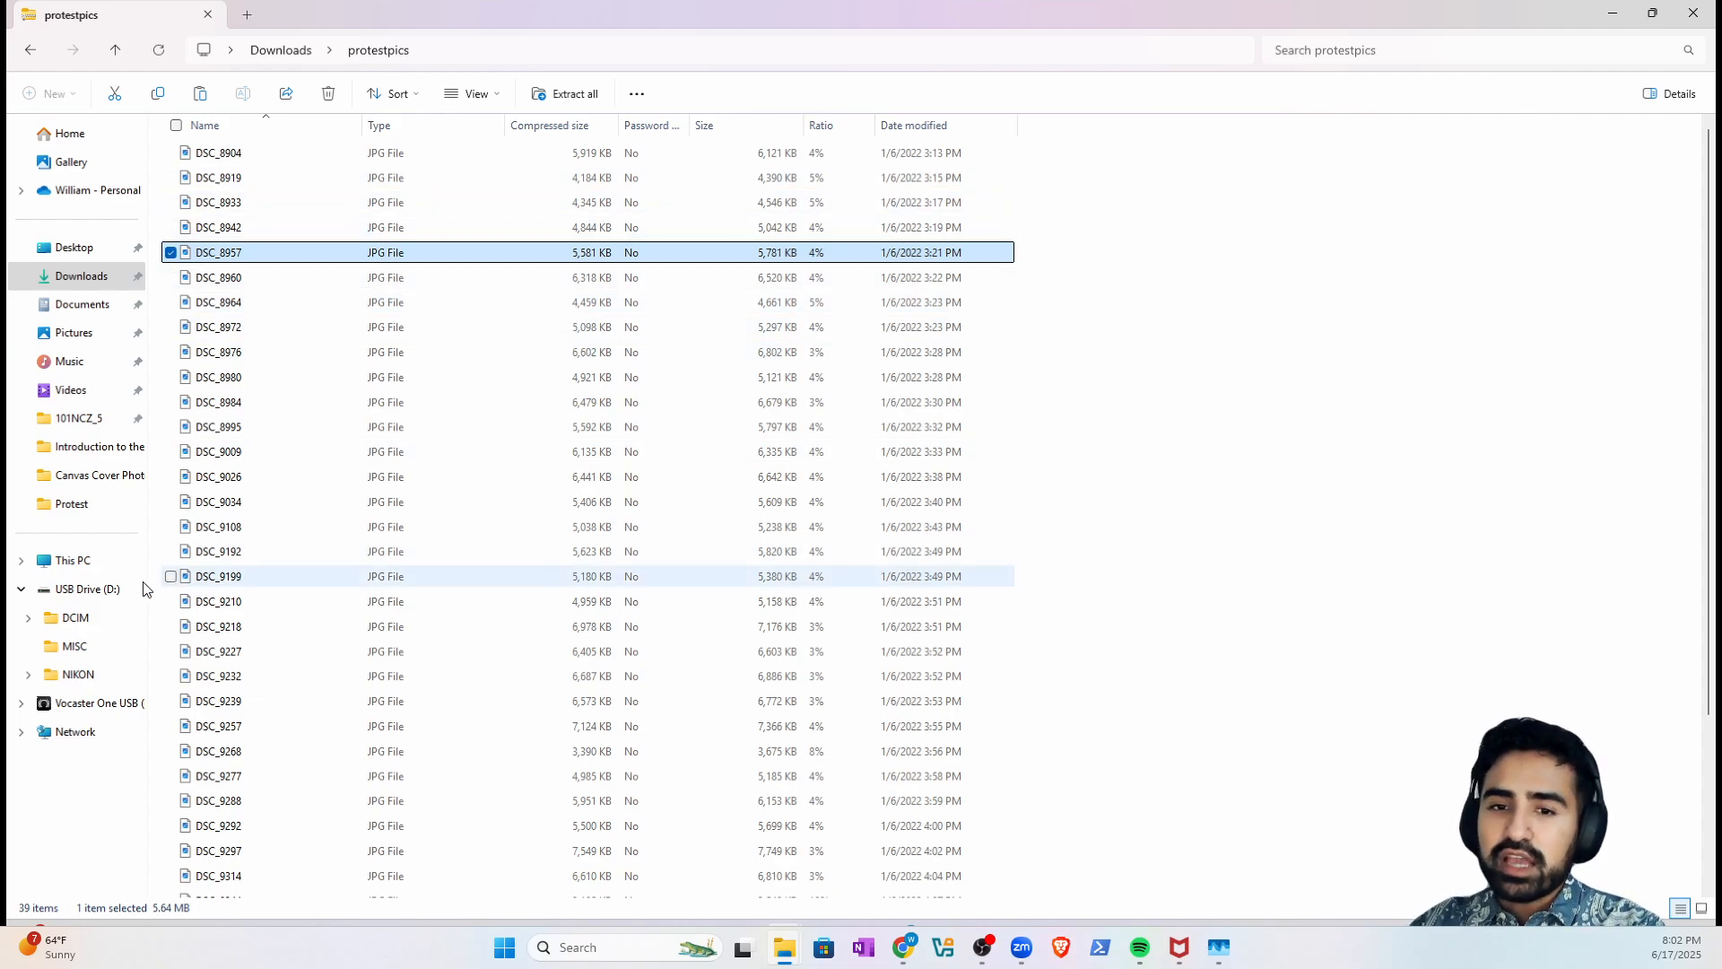
left_click(100, 590)
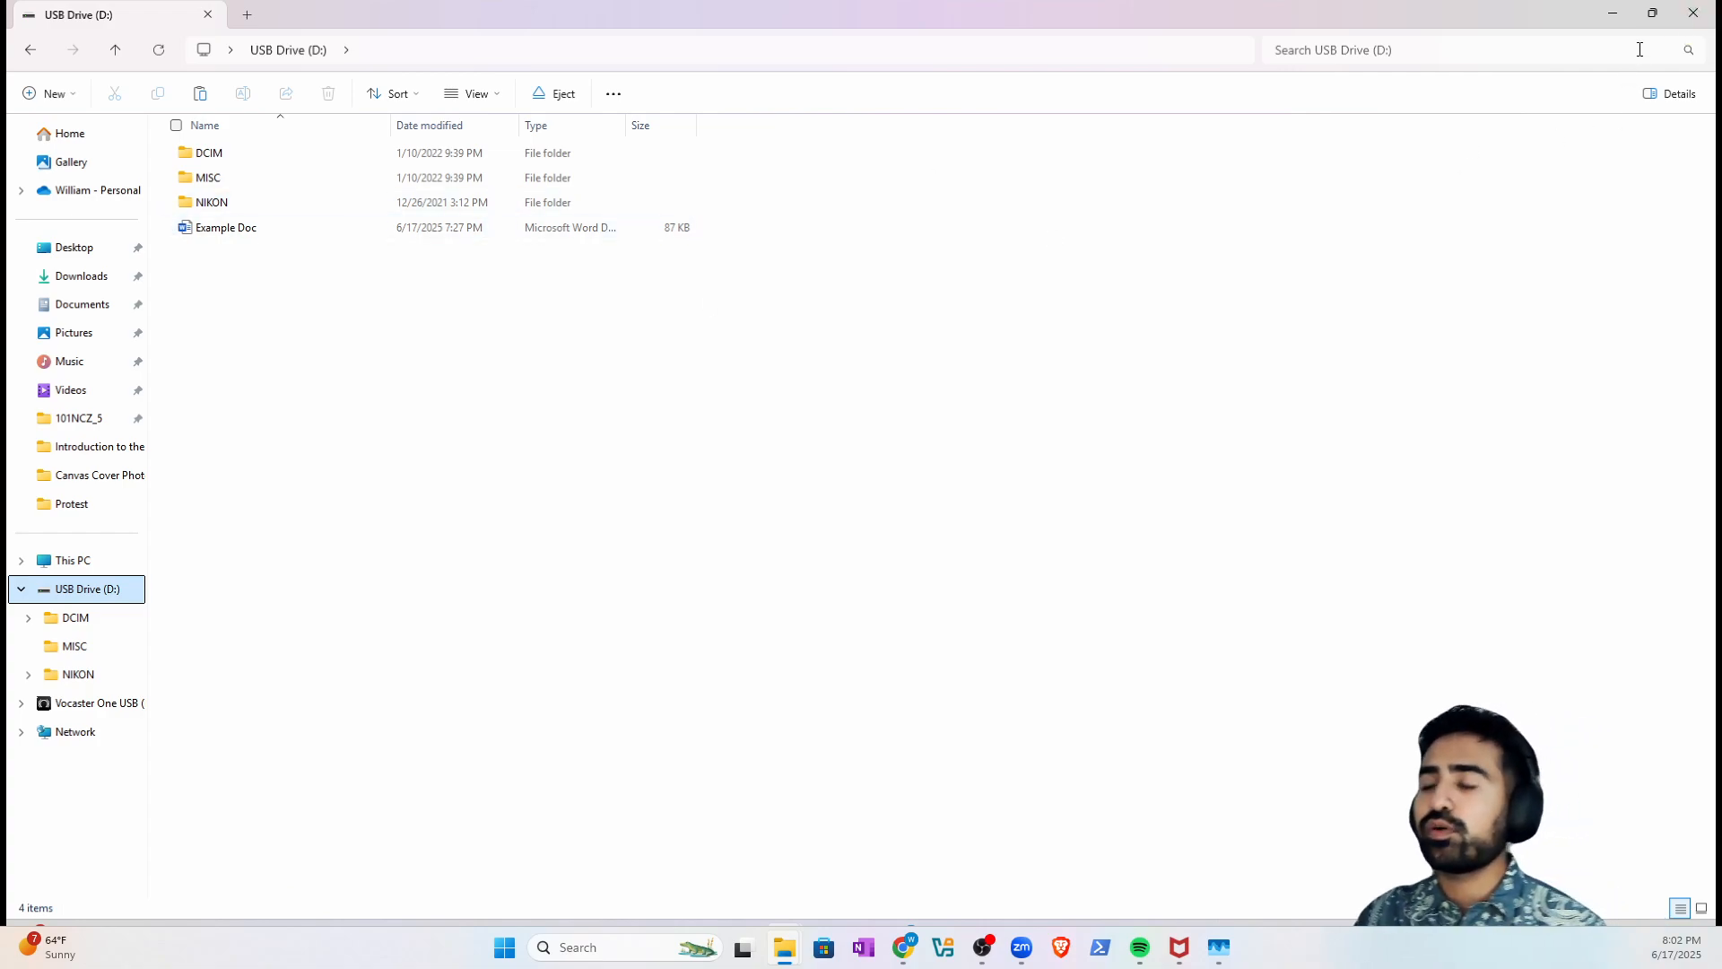
- Switch to Chrome, open Google Images in the new tab, and search for potato
mouse_move(903, 947)
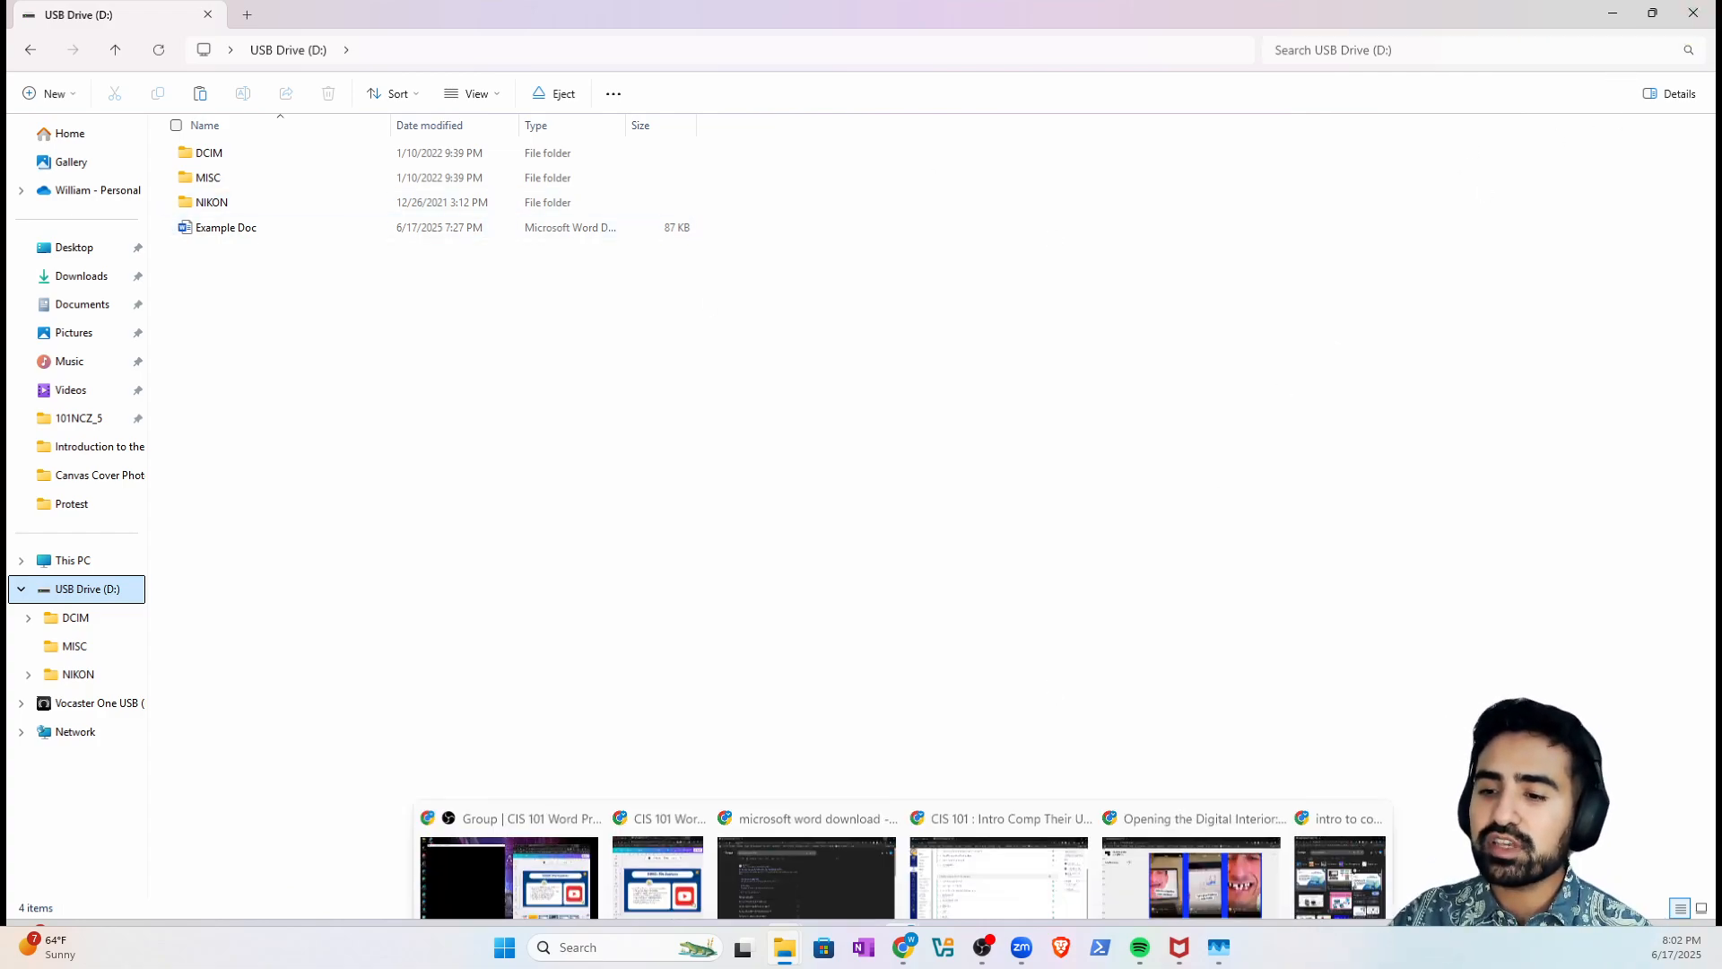
left_click(1072, 861)
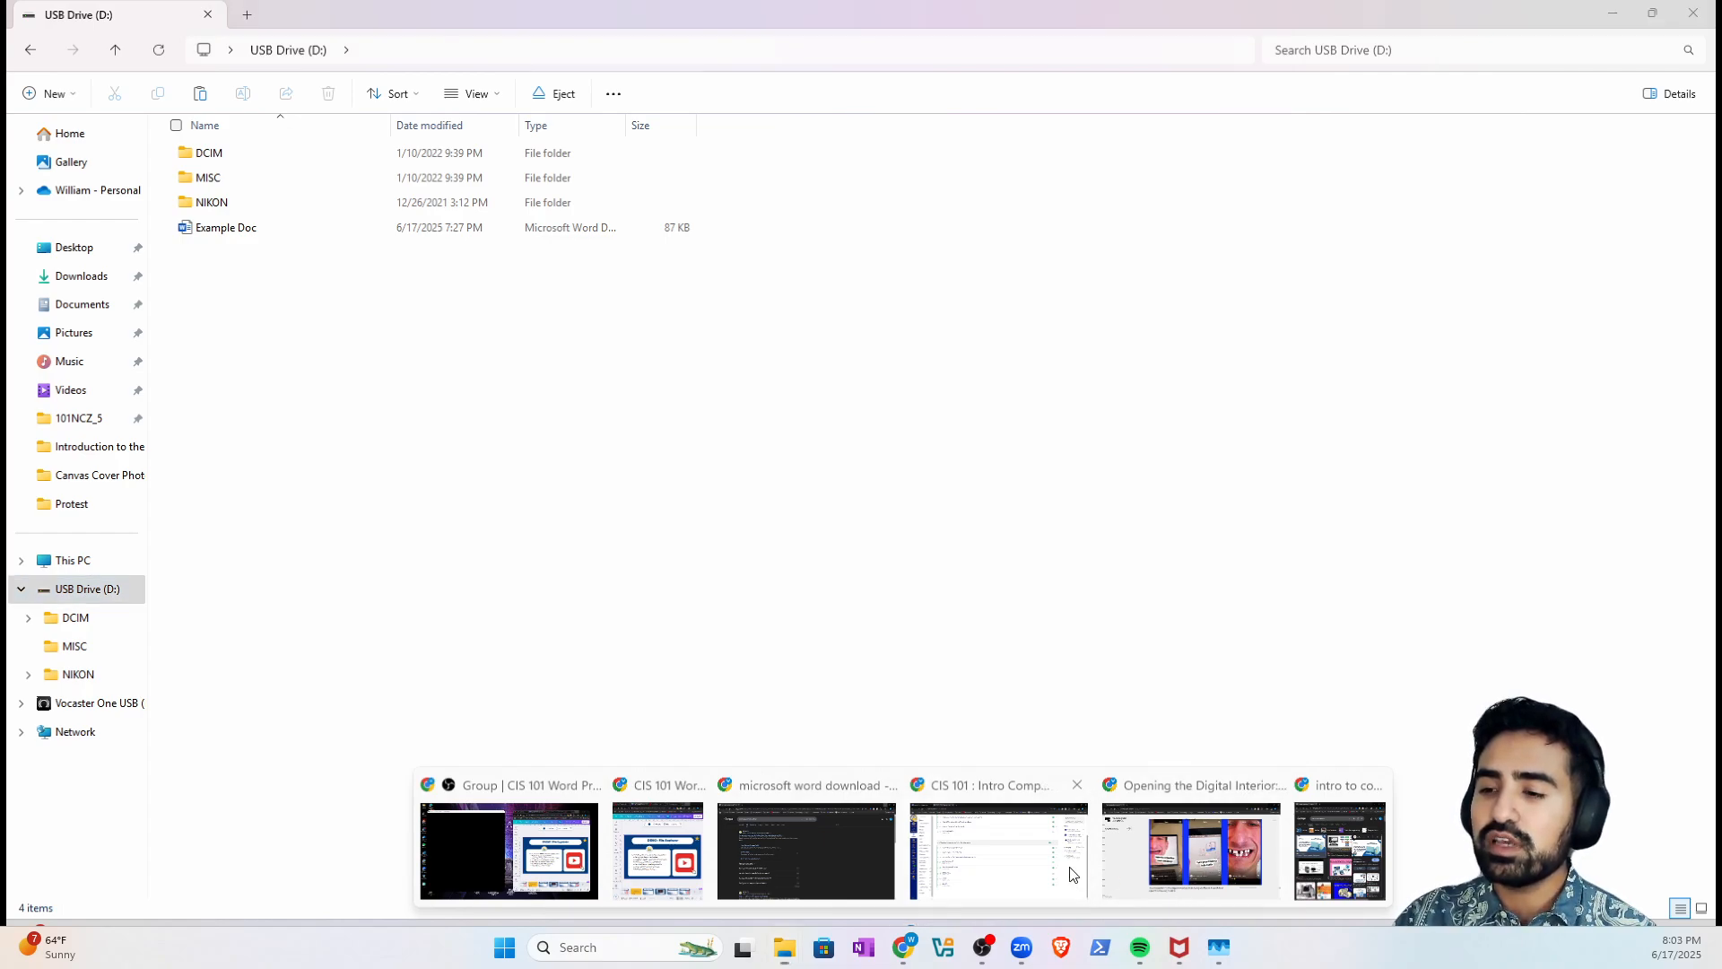
left_click(453, 18)
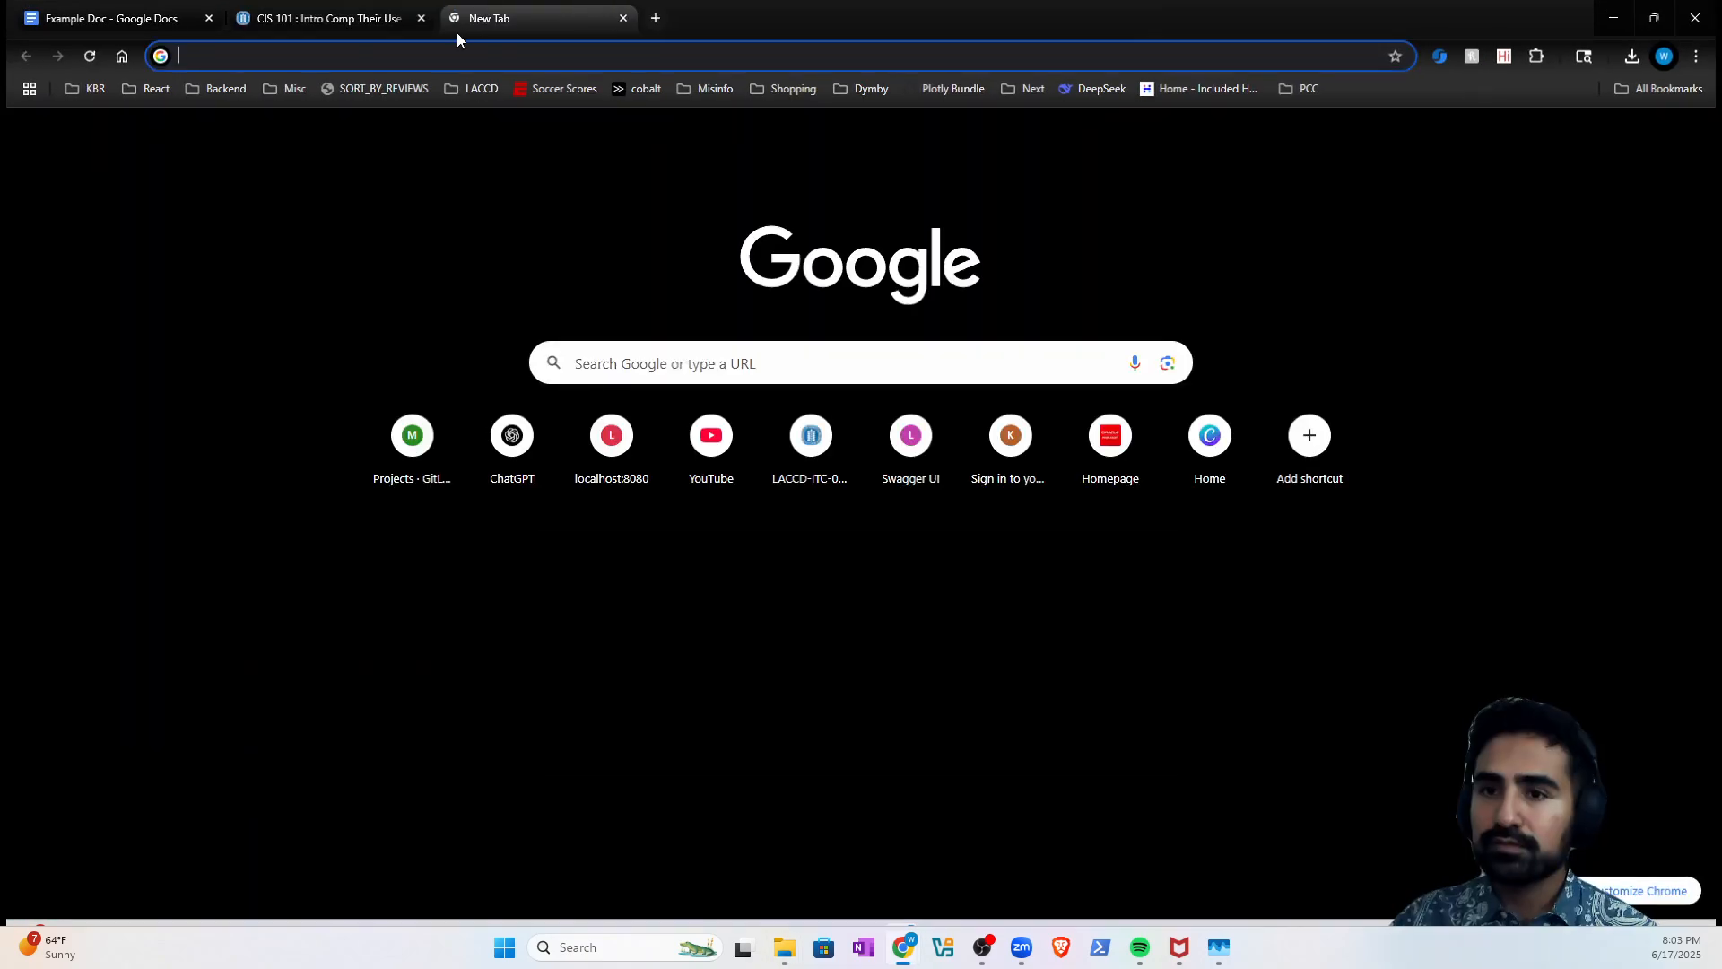
type("google images")
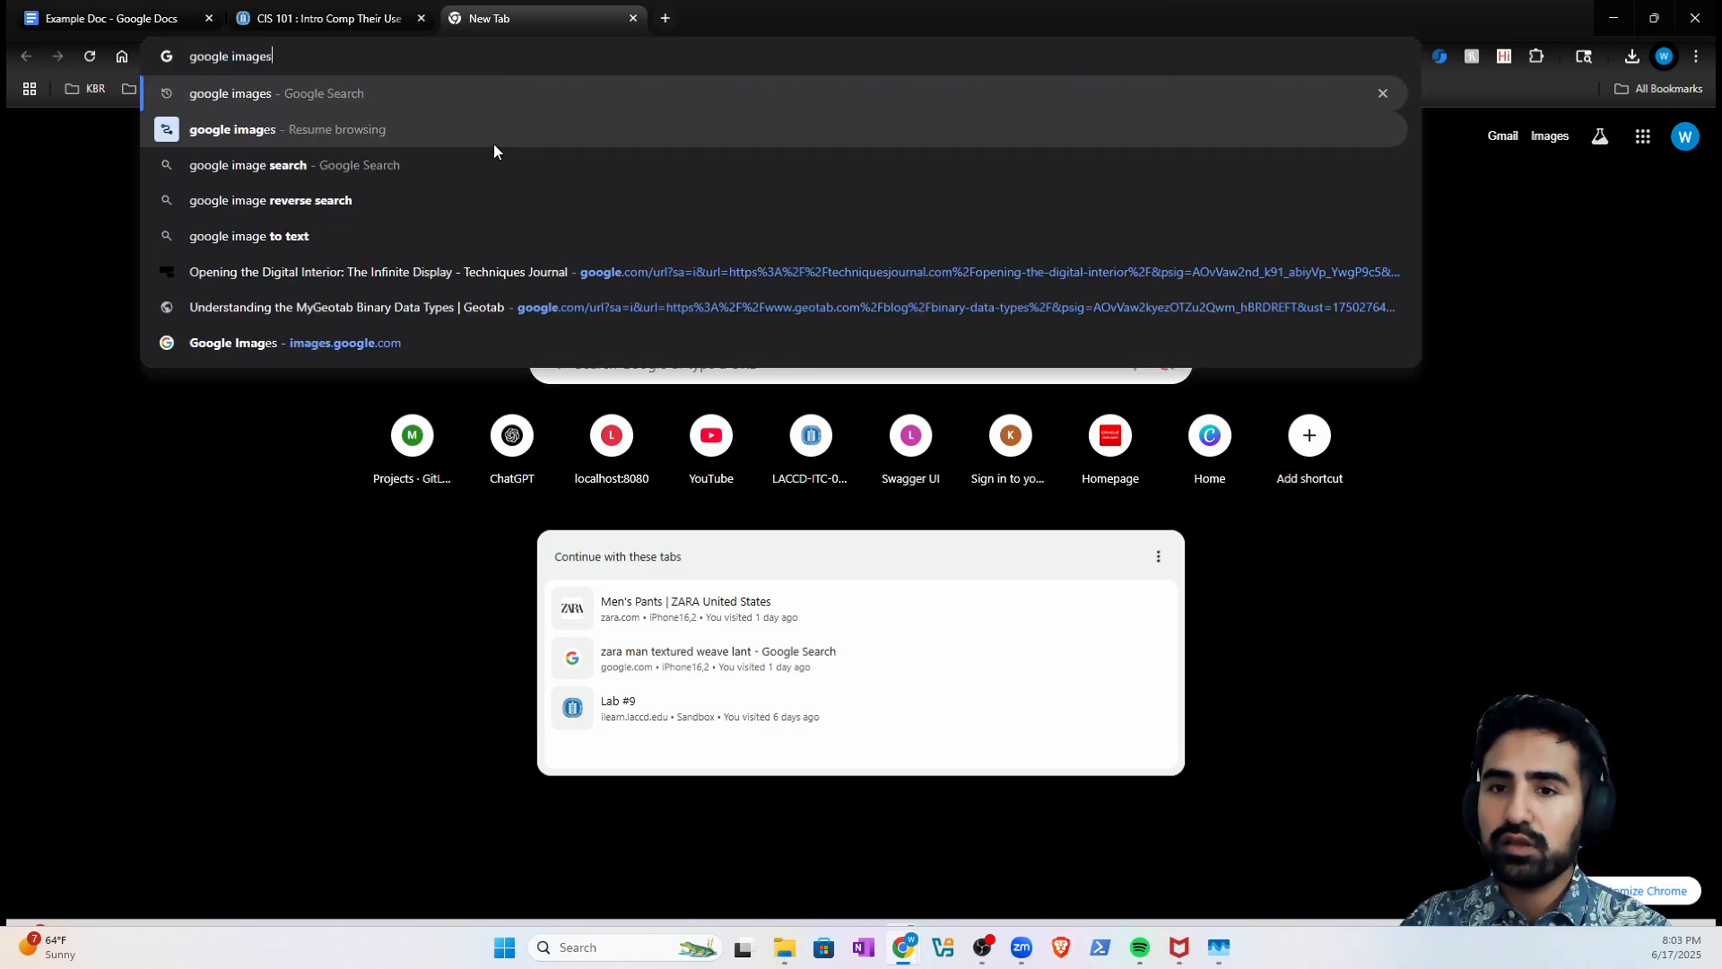
key("Return")
left_click(285, 312)
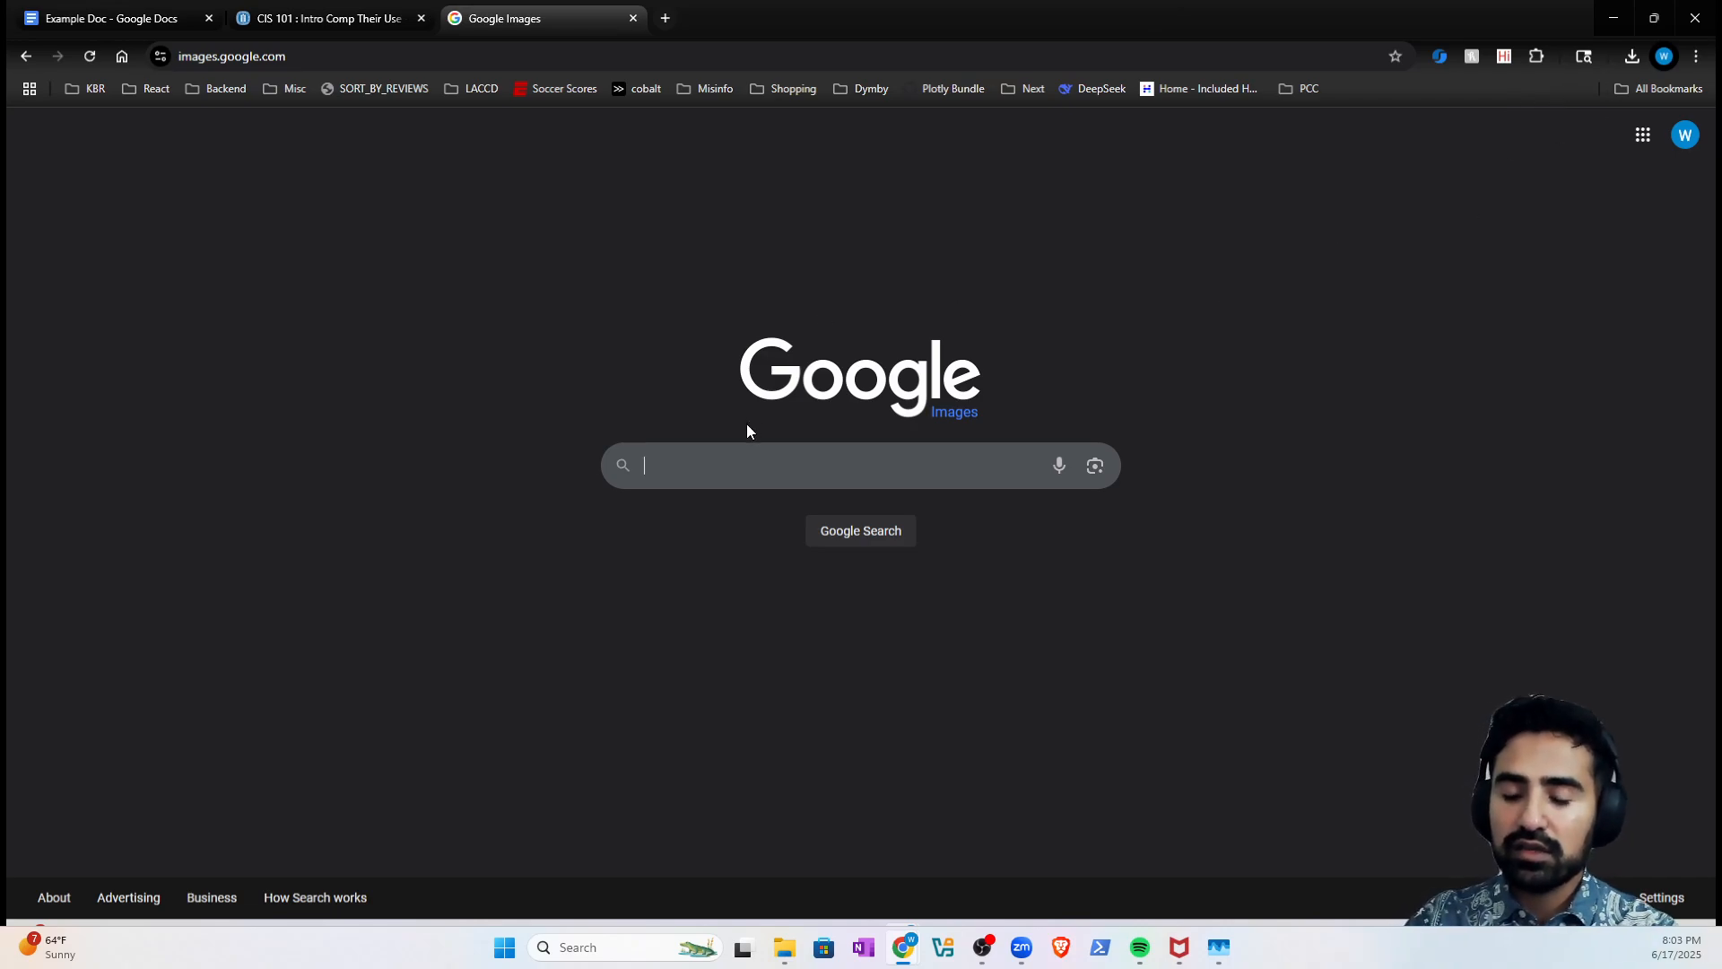
type("potato")
key("Return")
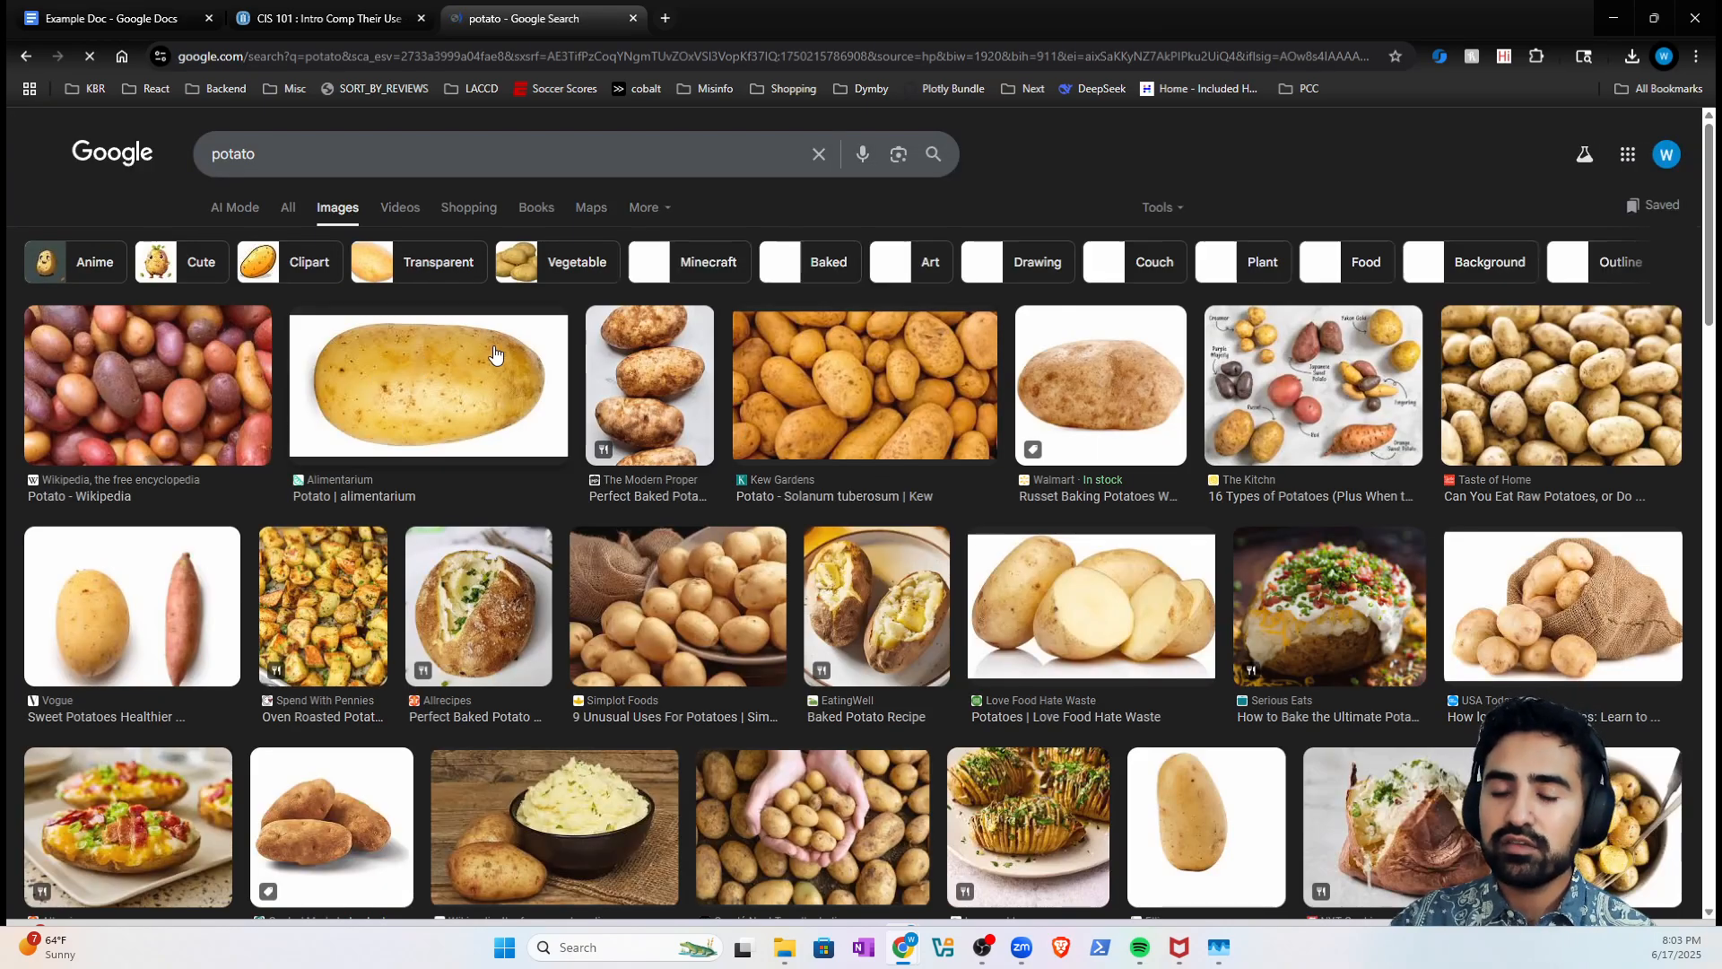
- Save the Alimentarium potato image to the Downloads folder as a JPG file named download
right_click(495, 348)
left_click(568, 575)
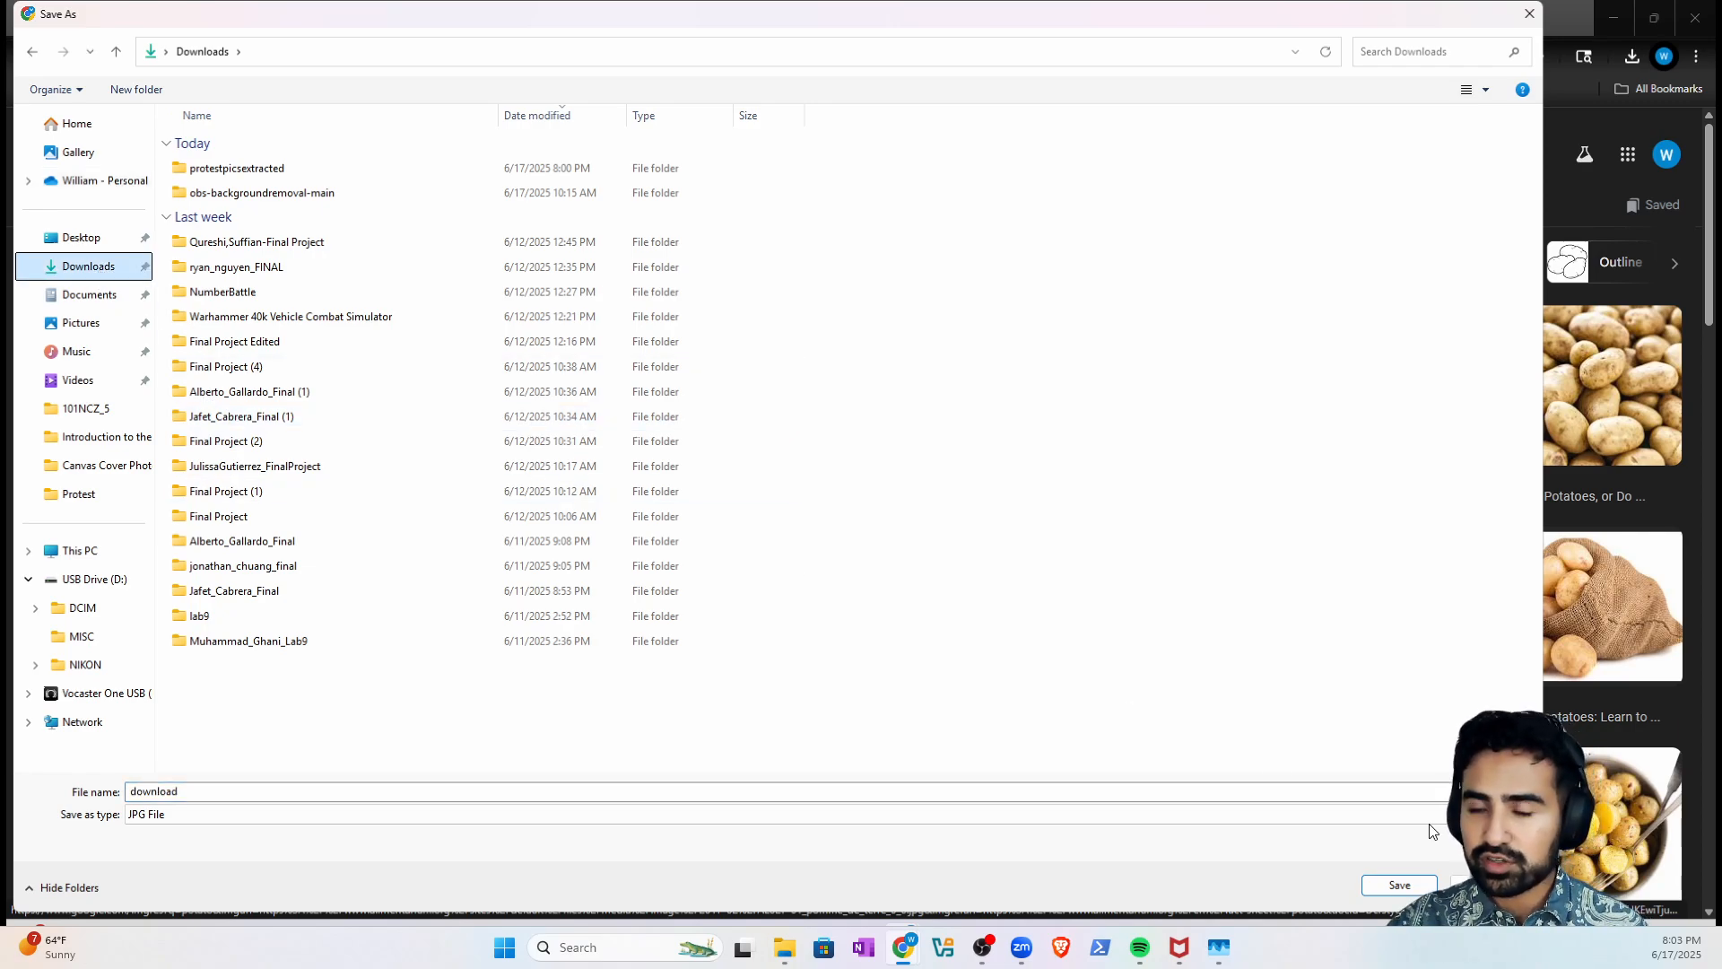
left_click(1399, 884)
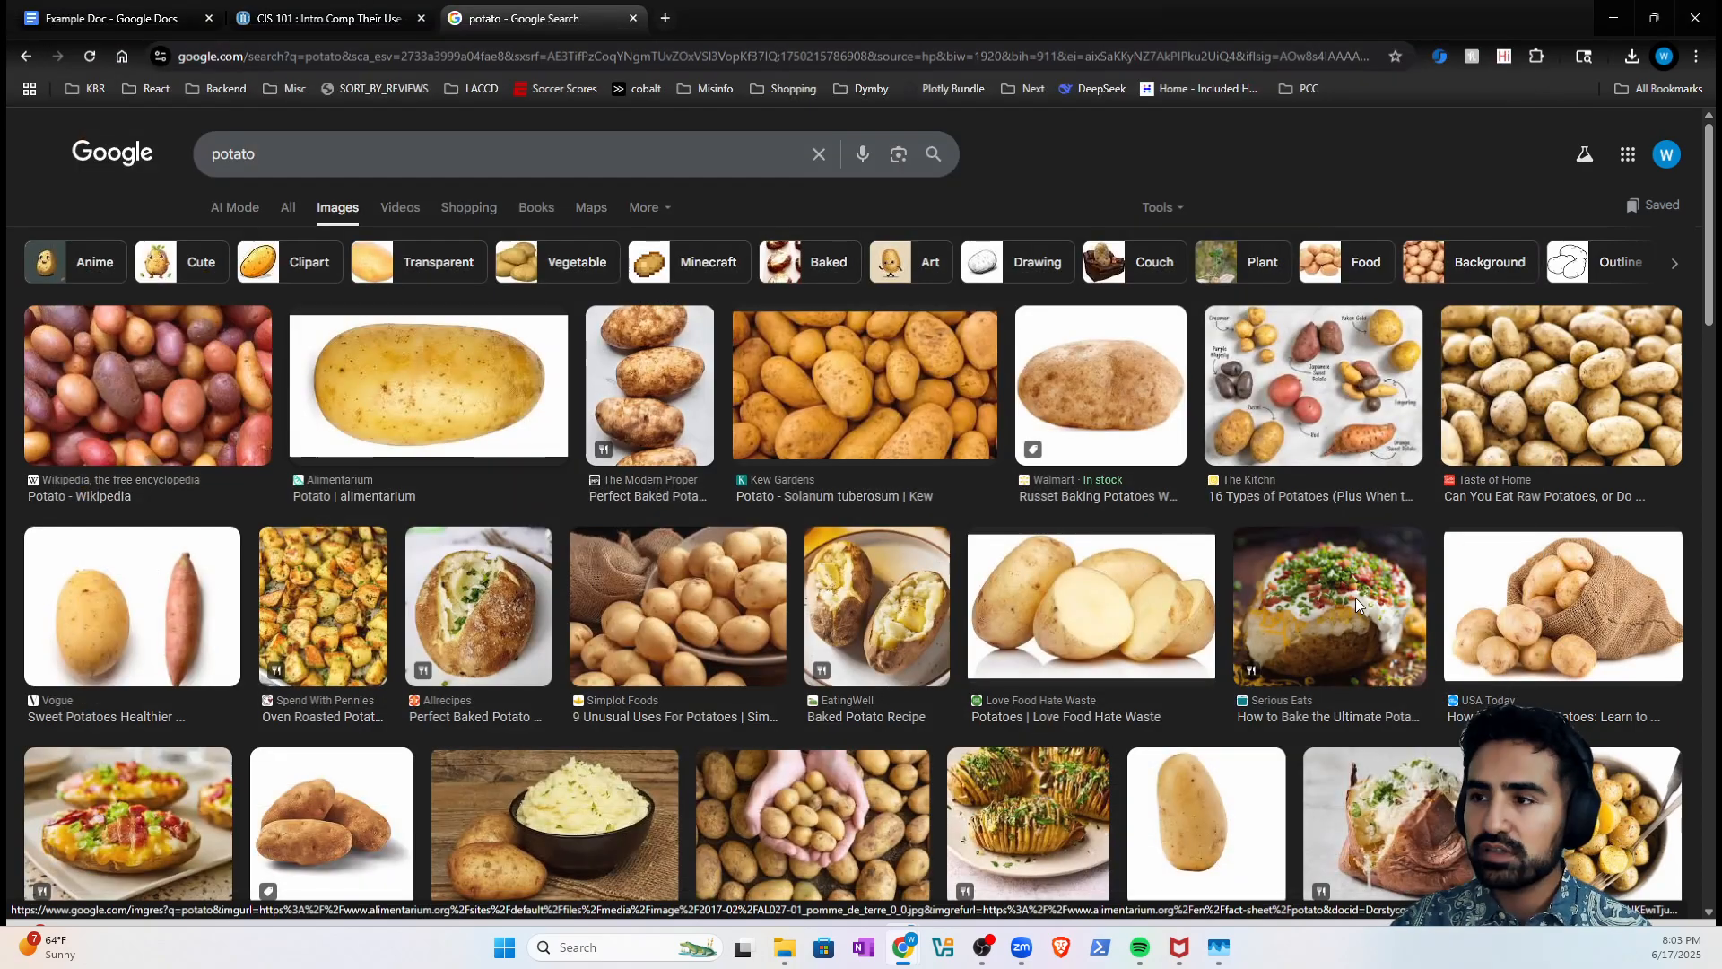
- Show download.jpg in its folder from Chrome's recent downloads, view the image, and close it
left_click(1633, 57)
left_click(1633, 57)
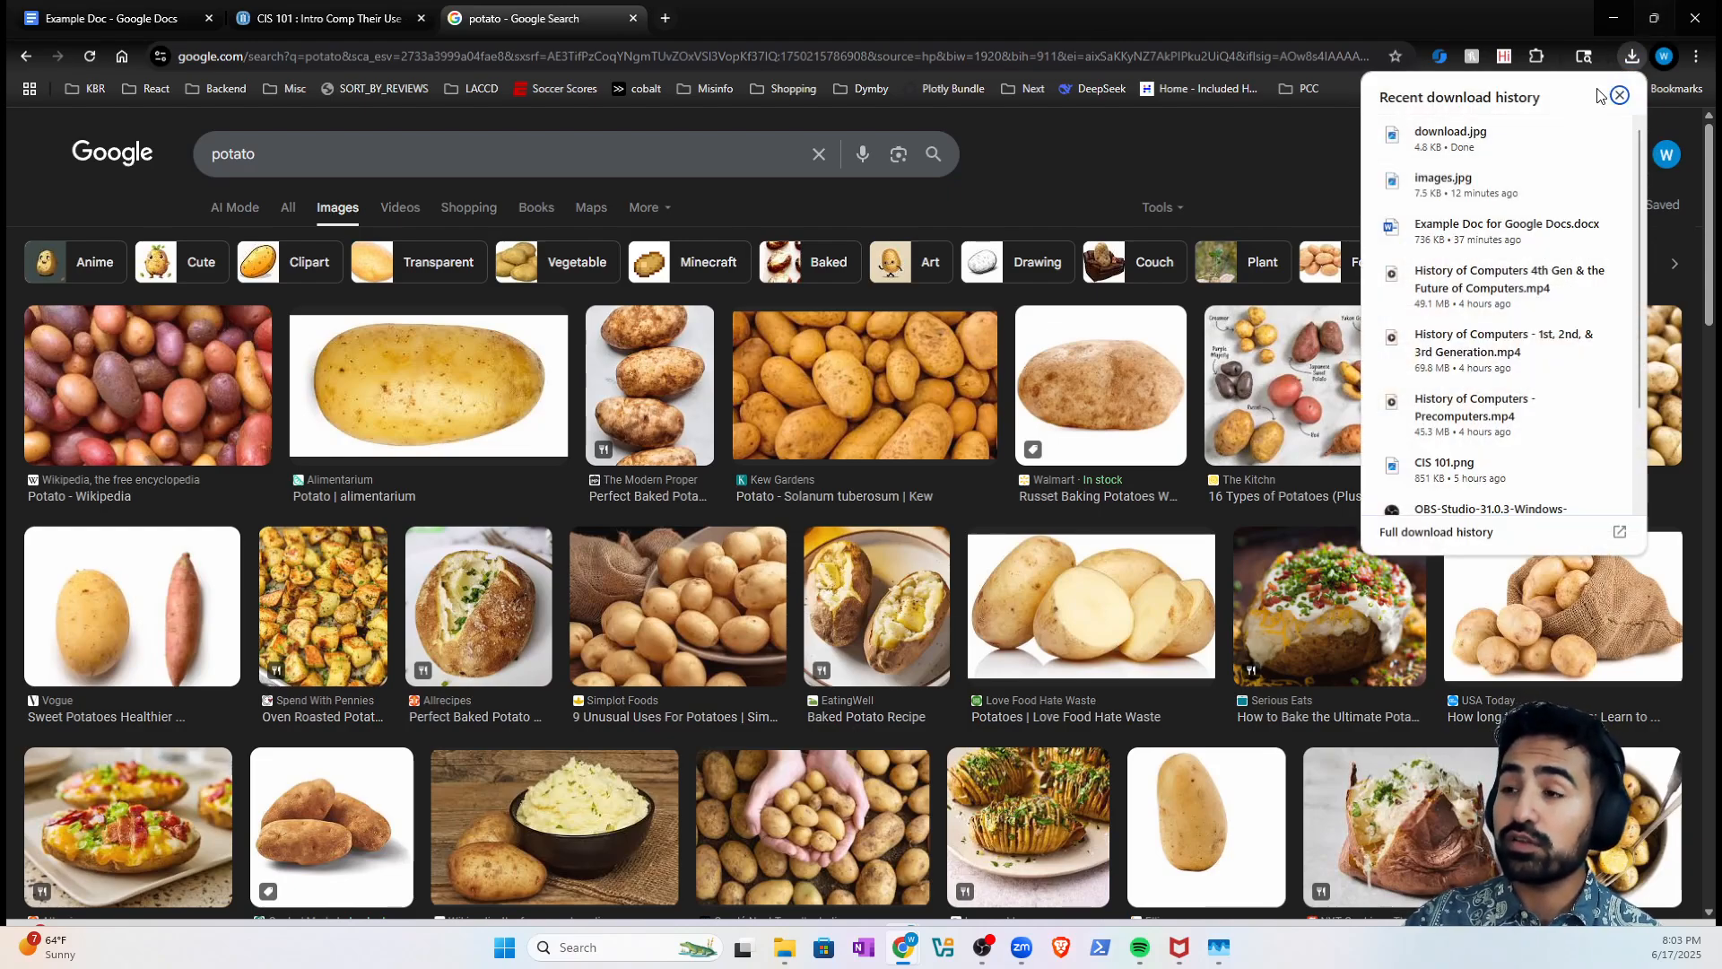
left_click(1569, 138)
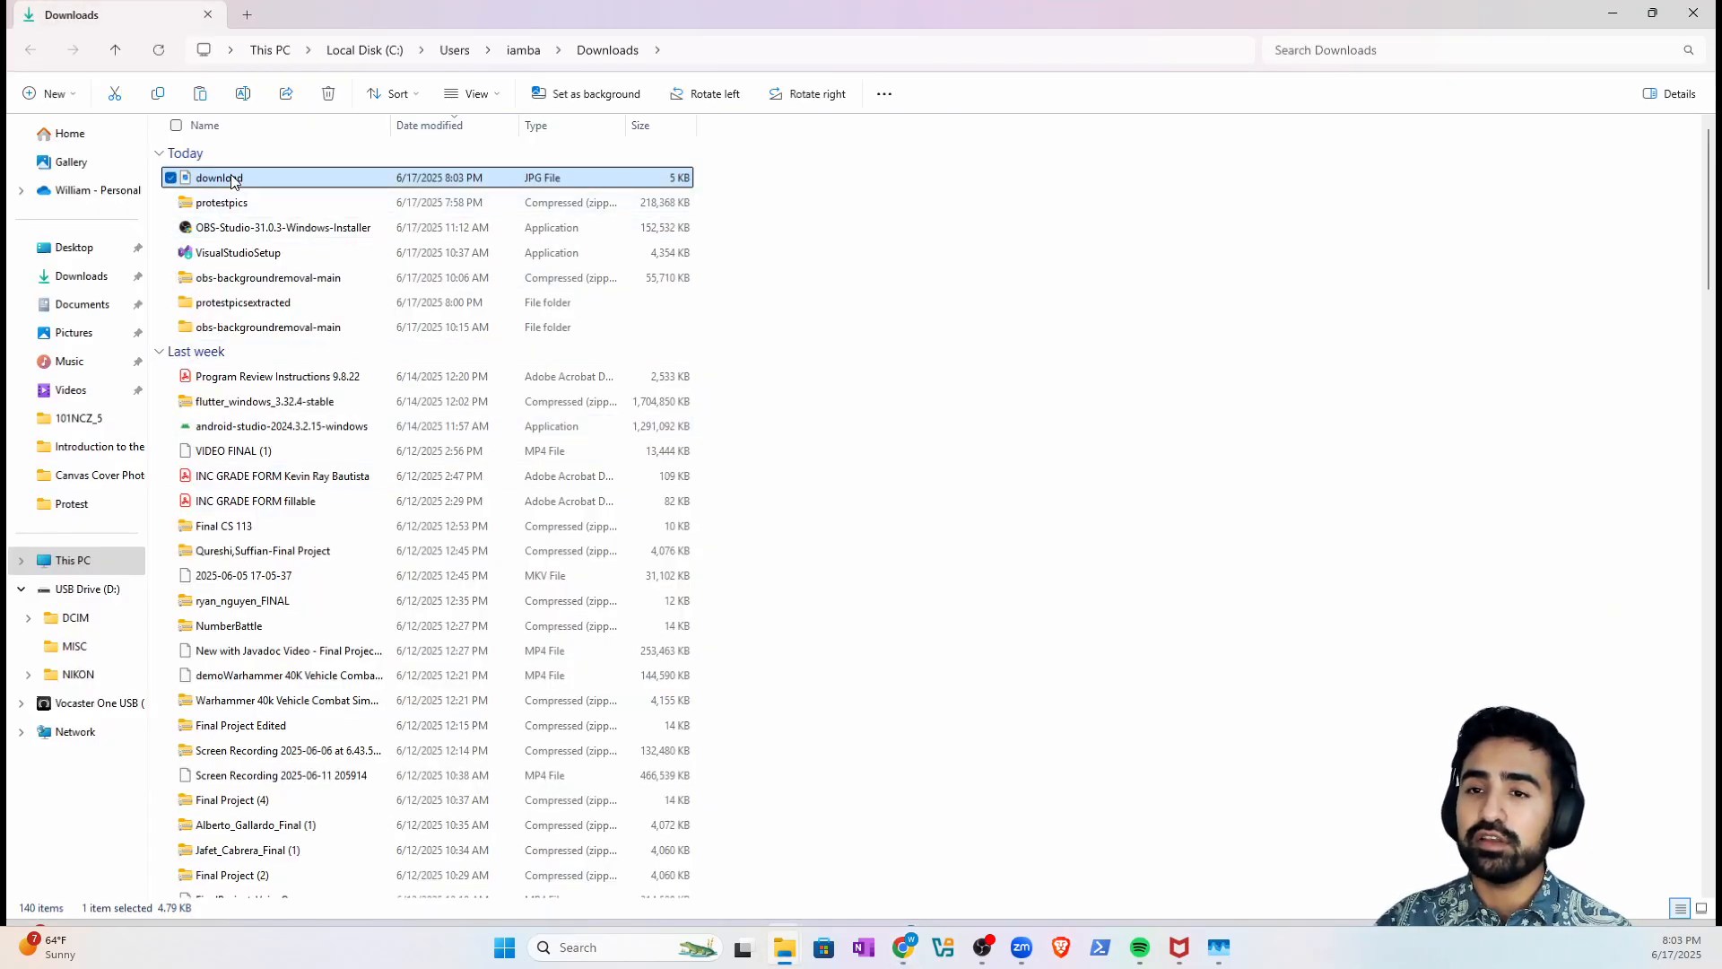
double_click(246, 183)
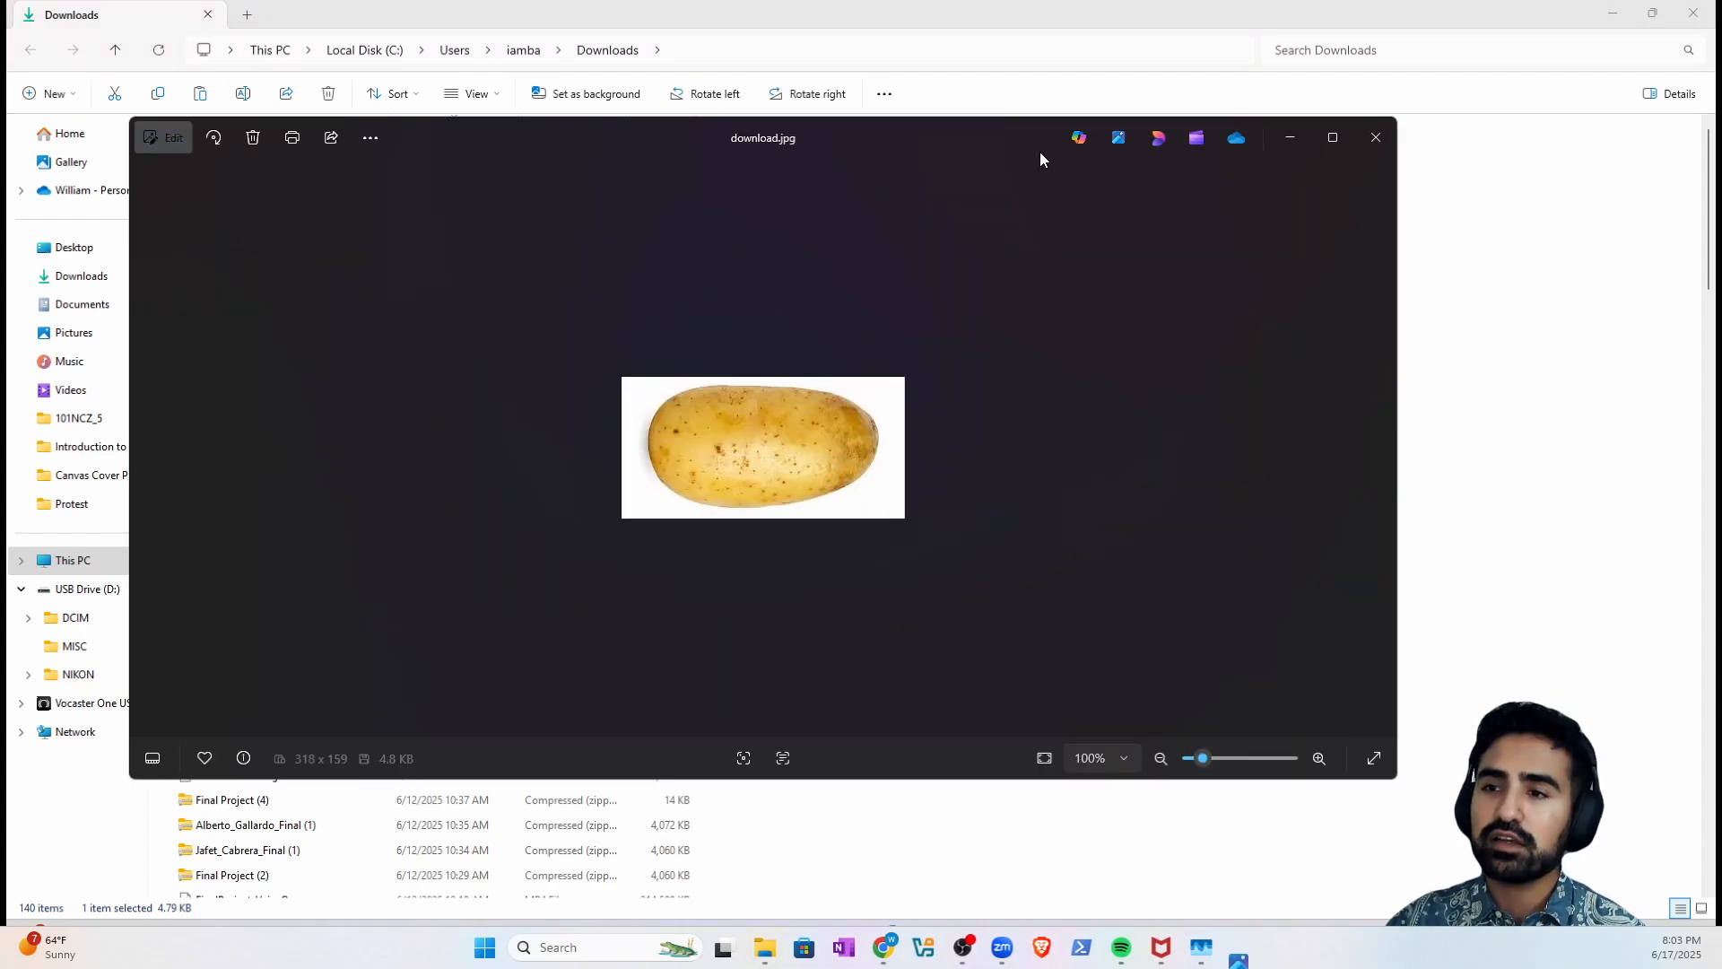
left_click(1375, 140)
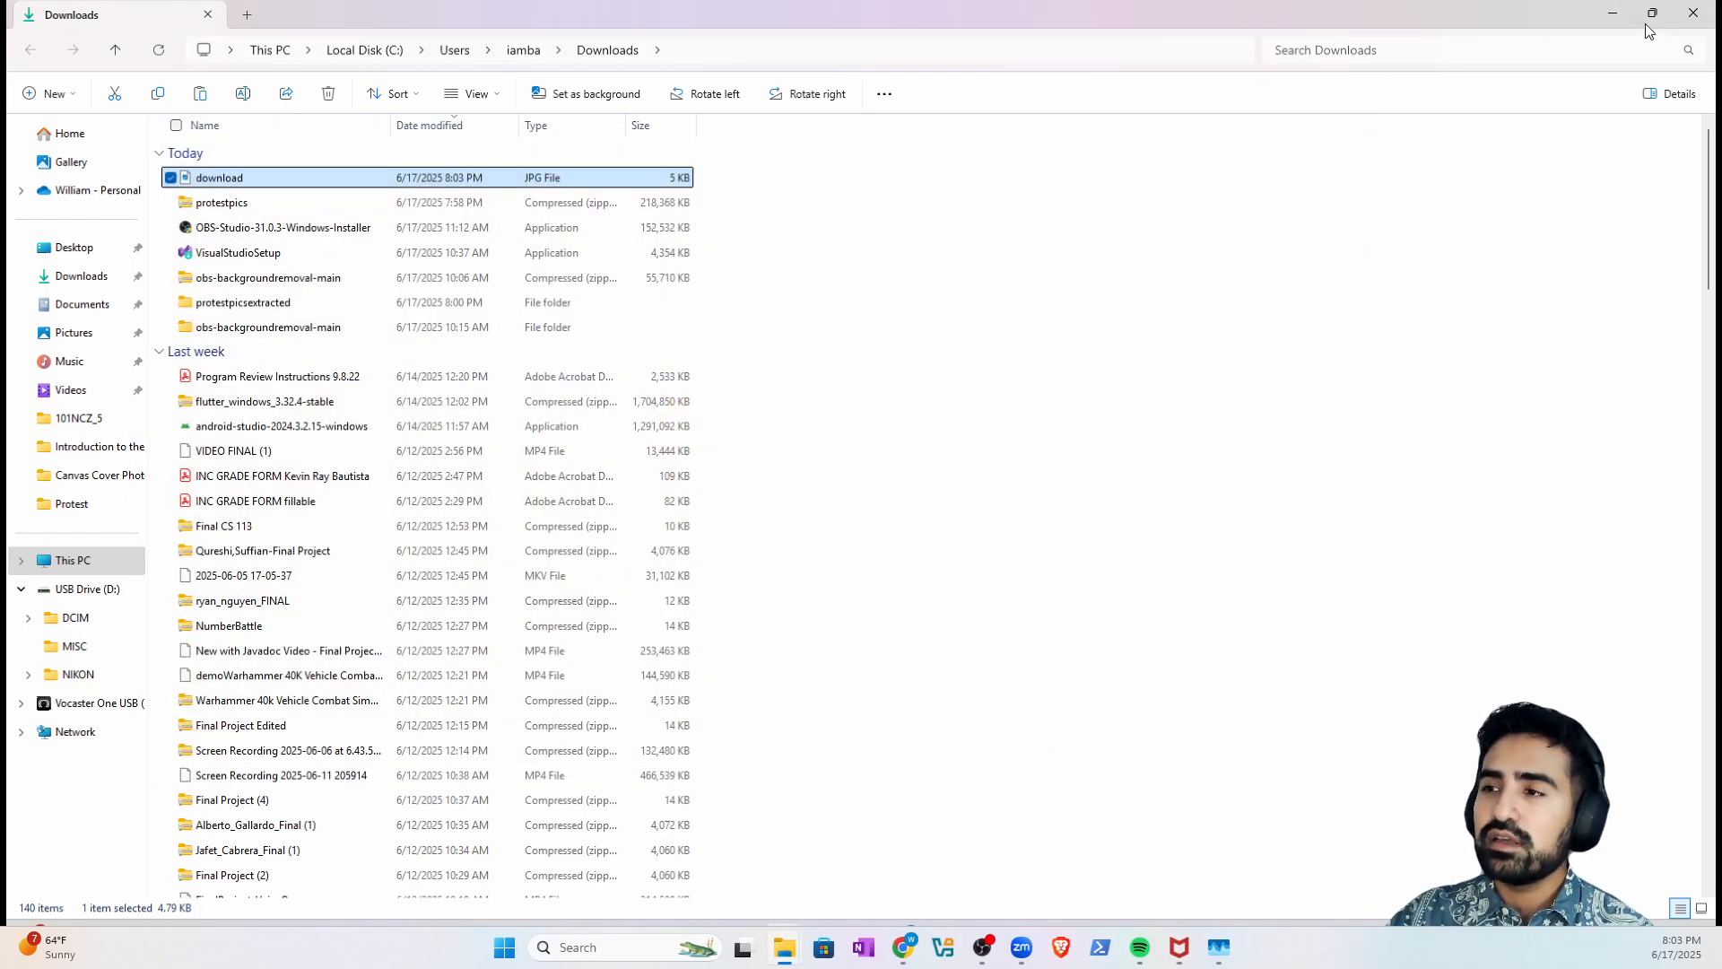
- Close the Downloads window and bring up the save dialog for the Alimentarium potato image
left_click(1686, 18)
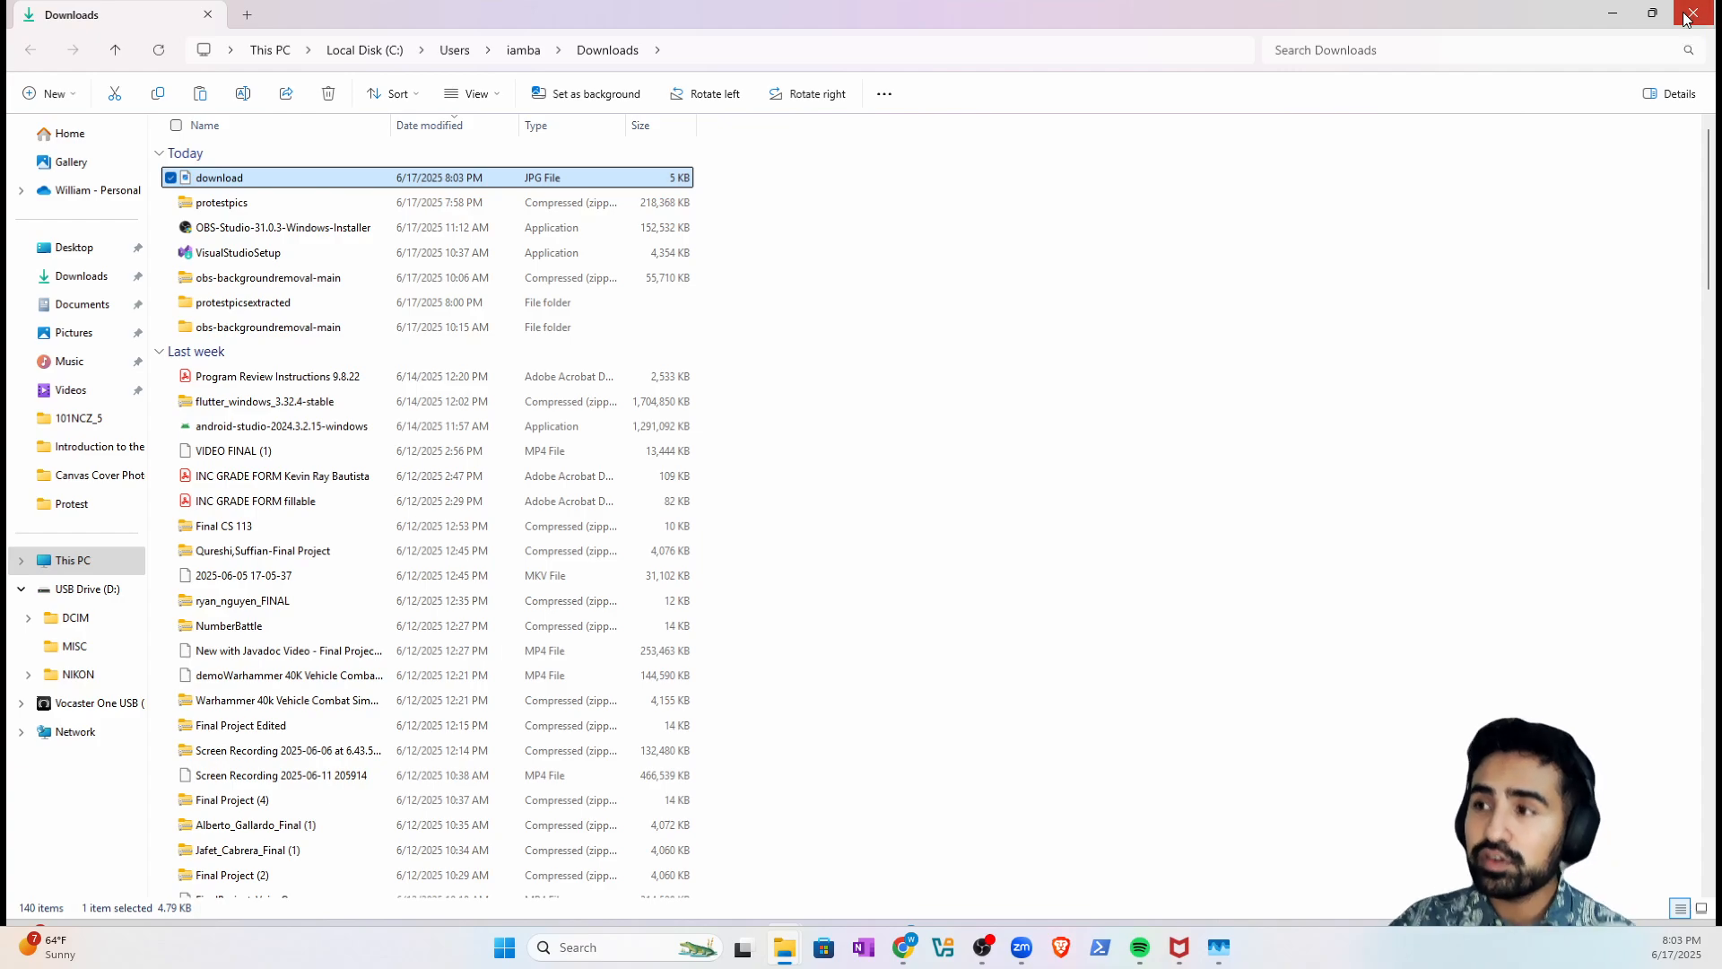
right_click(406, 368)
left_click(486, 595)
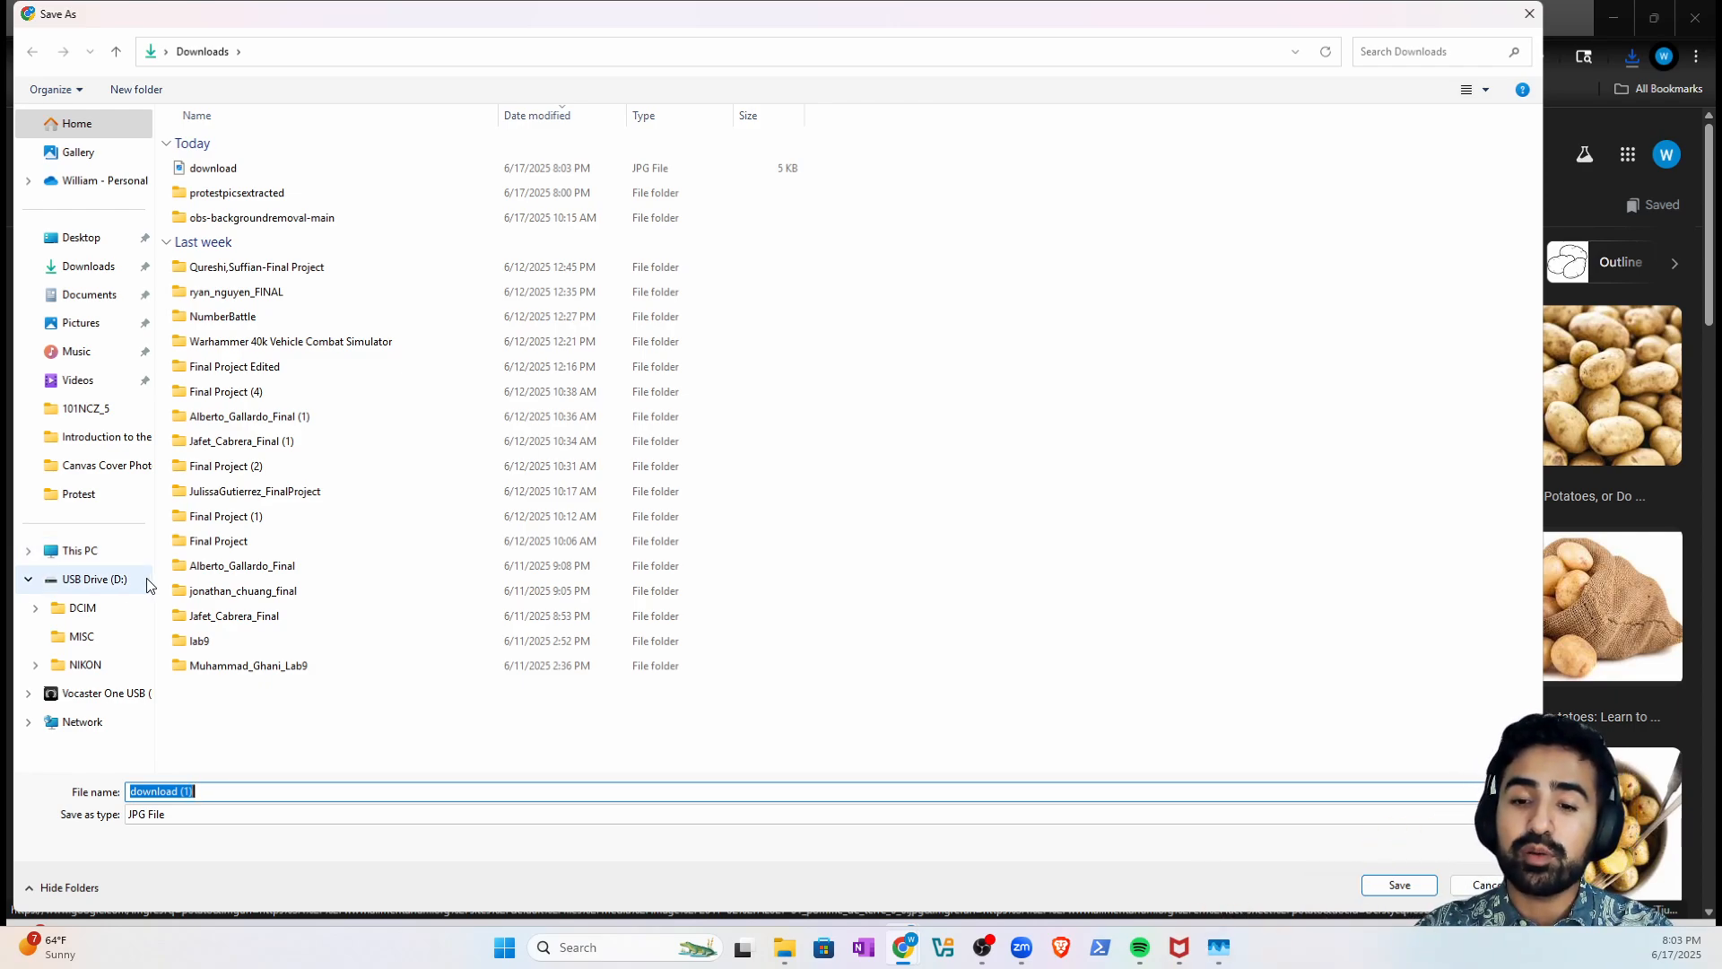
- Search Windows for potato and for download, view the download JPG file, and cancel the pending image save
left_click(592, 947)
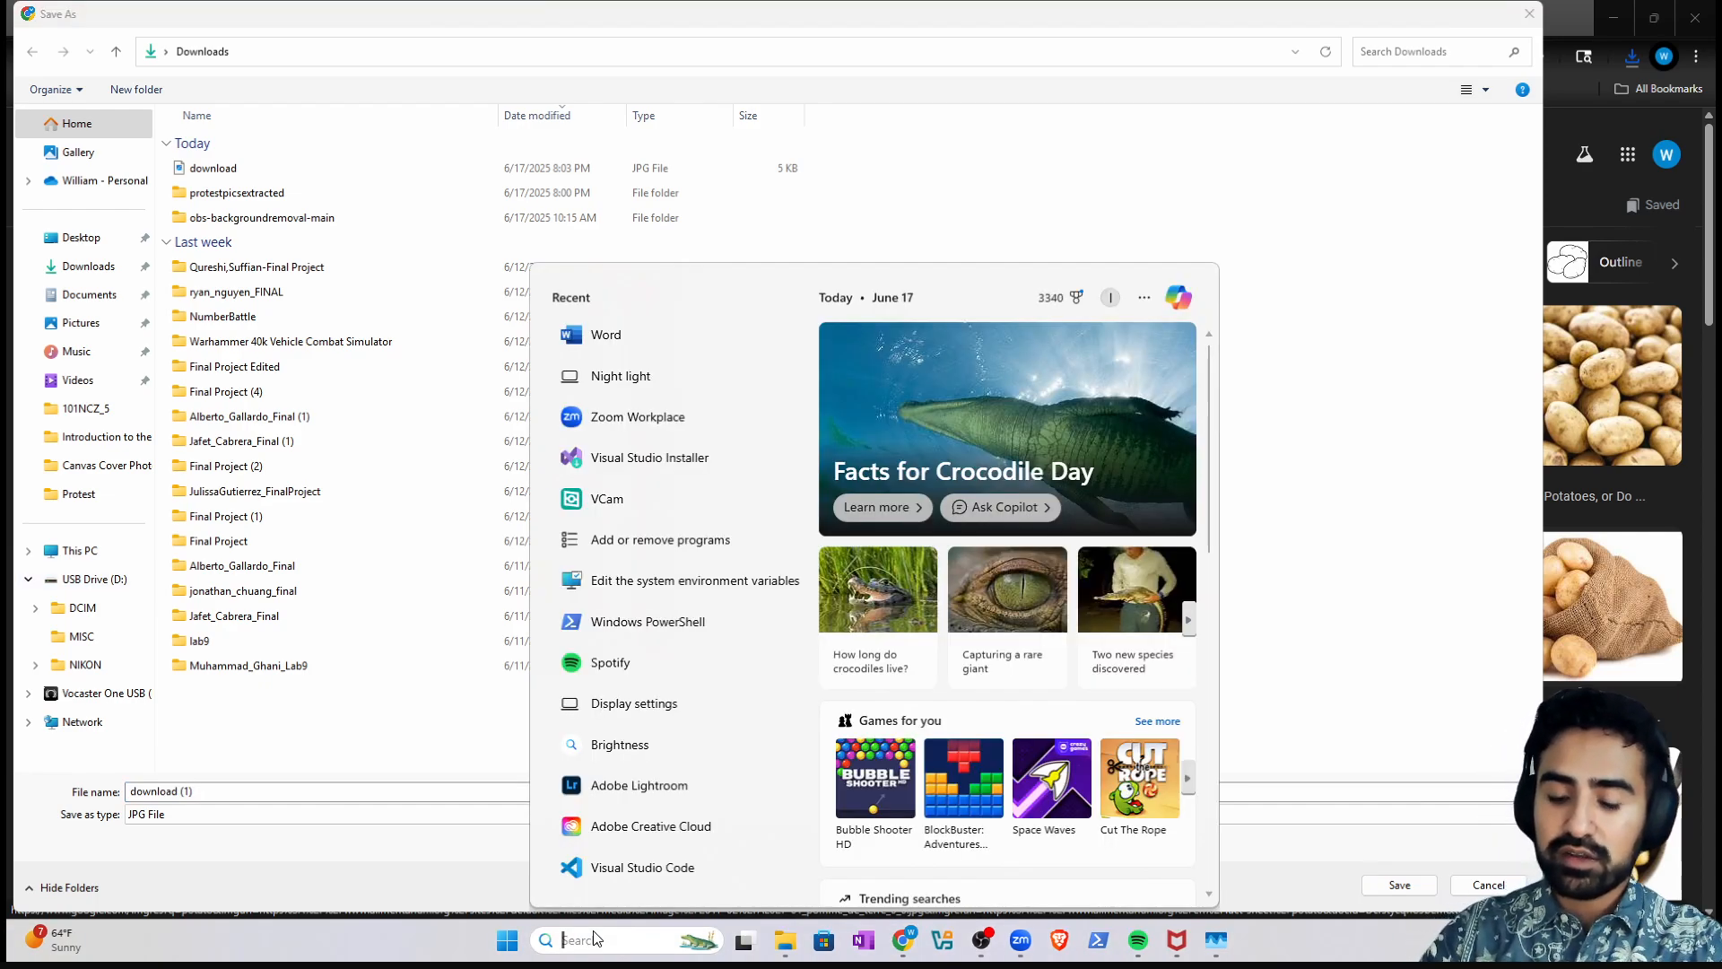
type("potato")
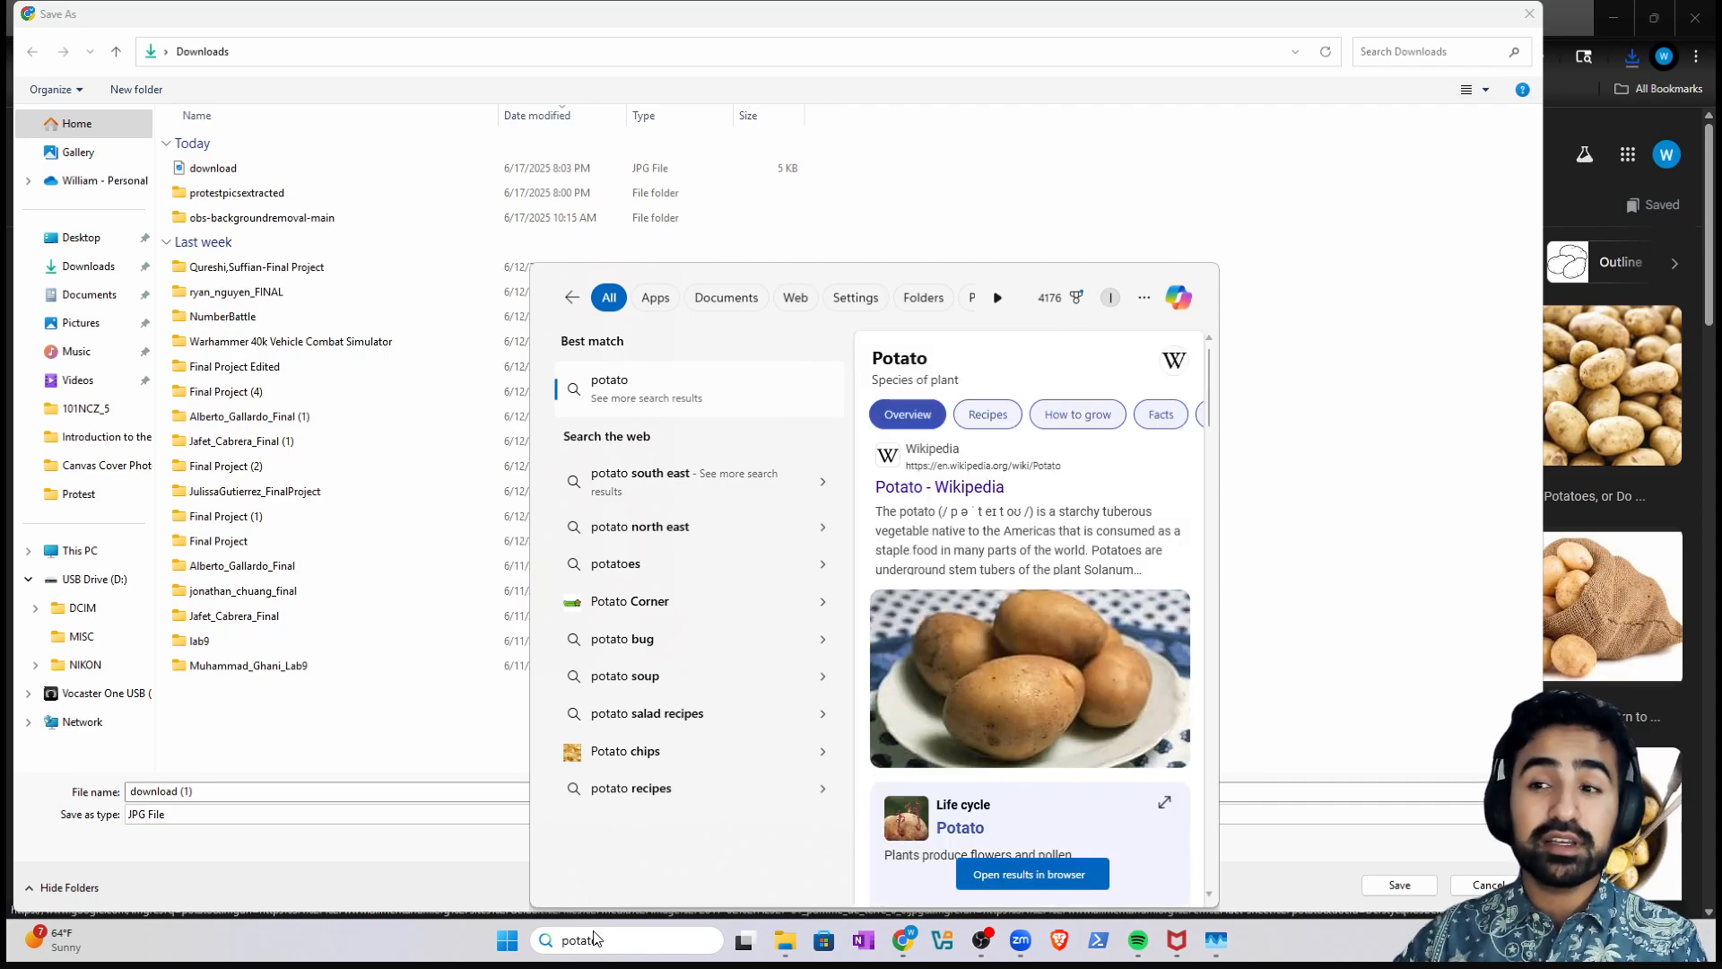
double_click(592, 939)
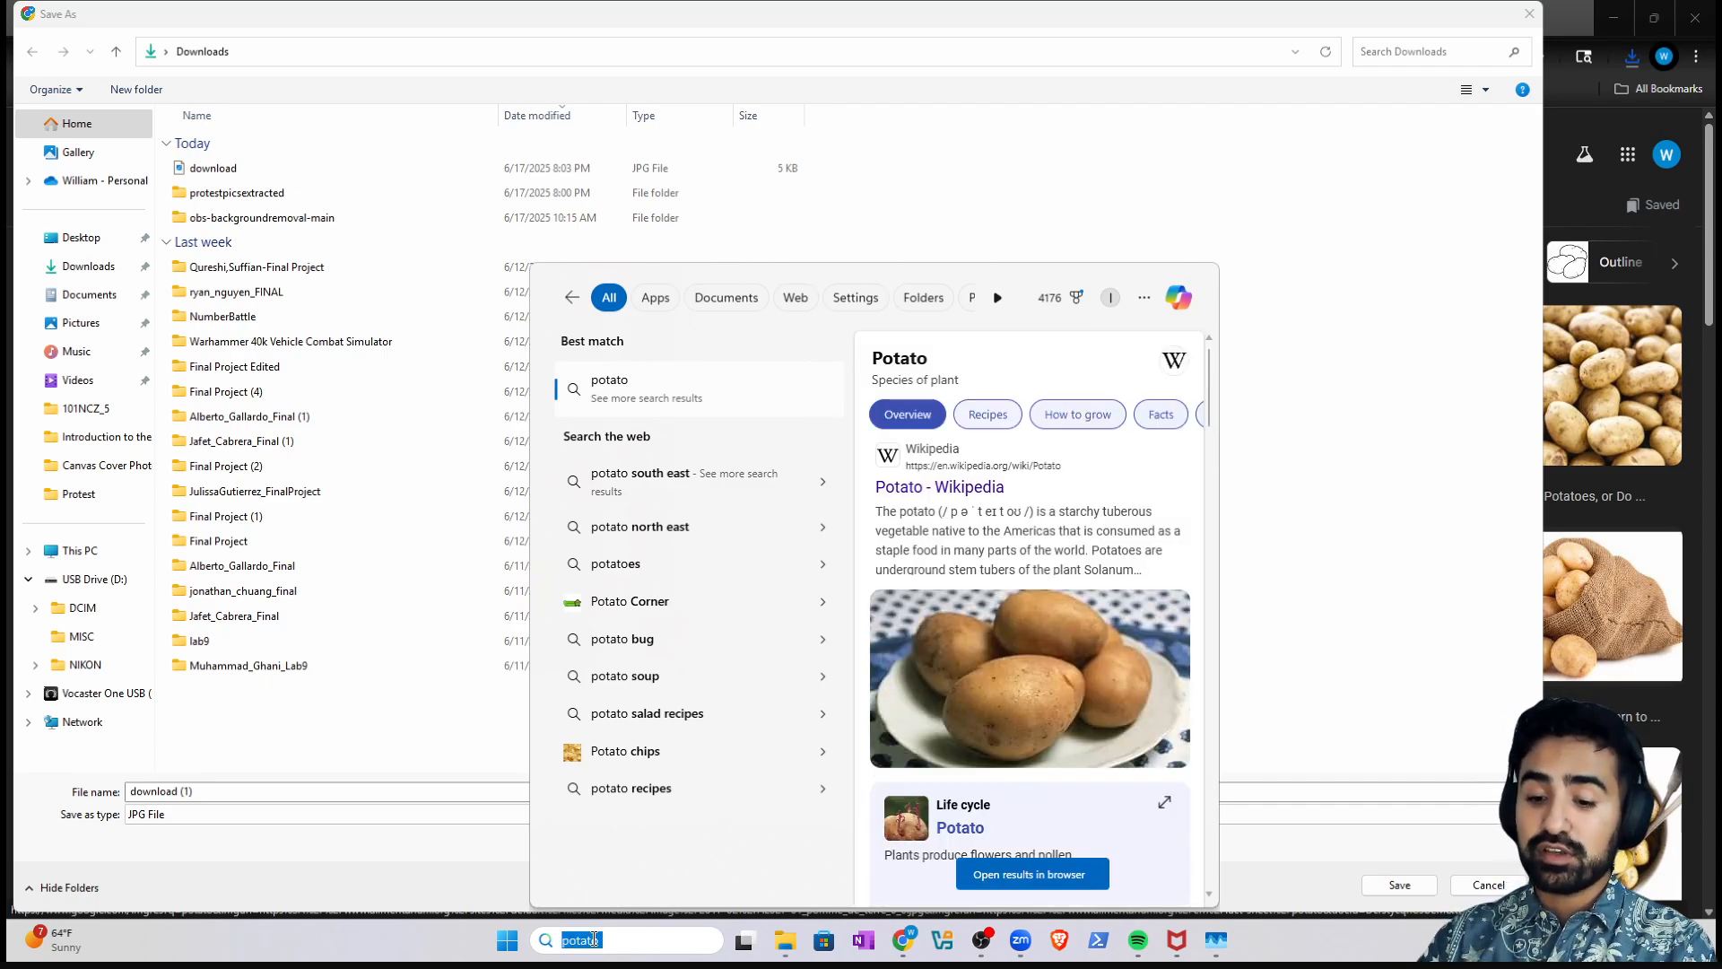
type("d")
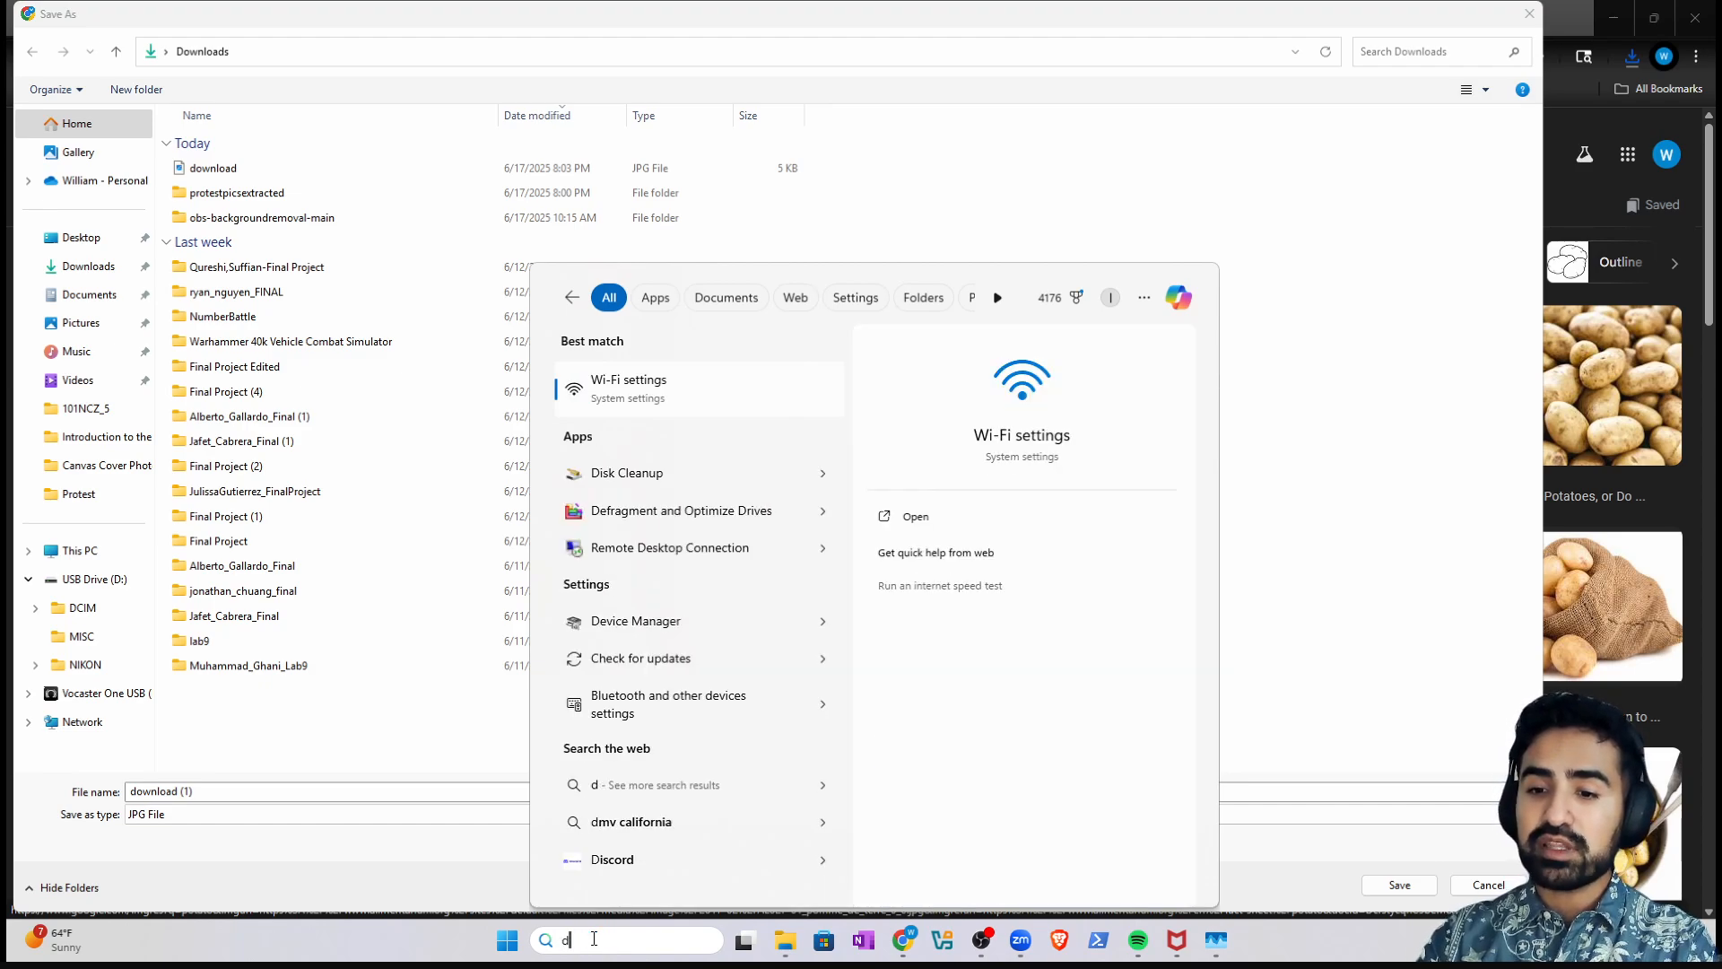
type("ownload")
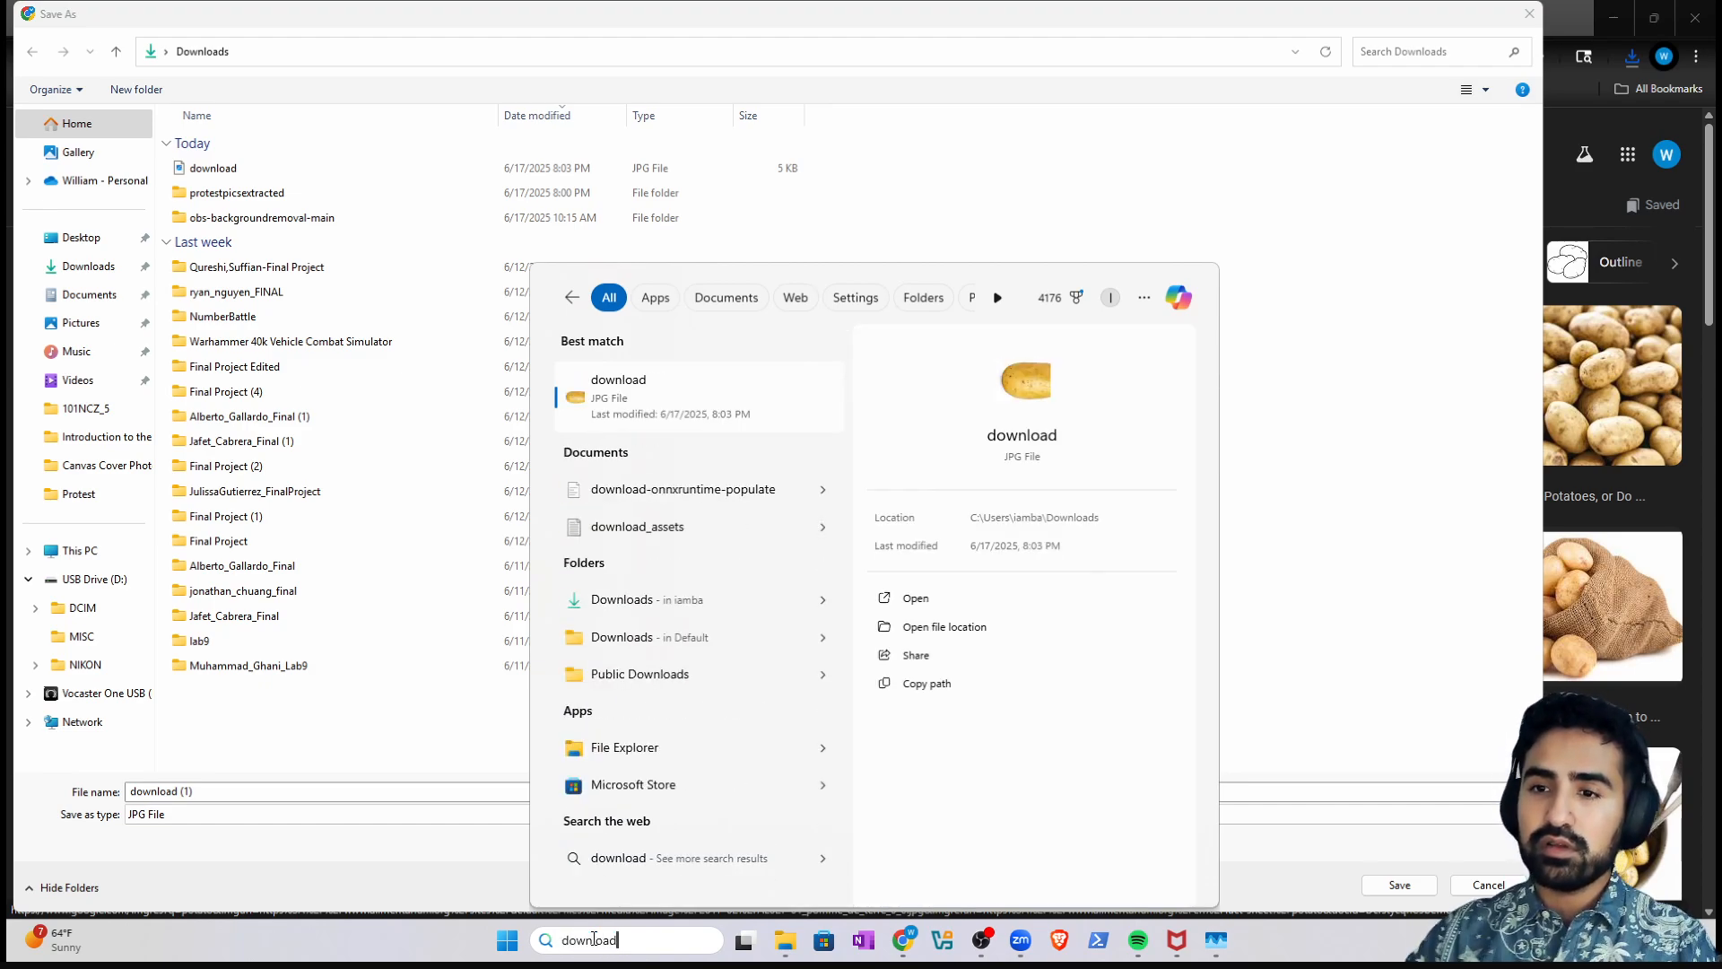
left_click(644, 387)
left_click(1376, 138)
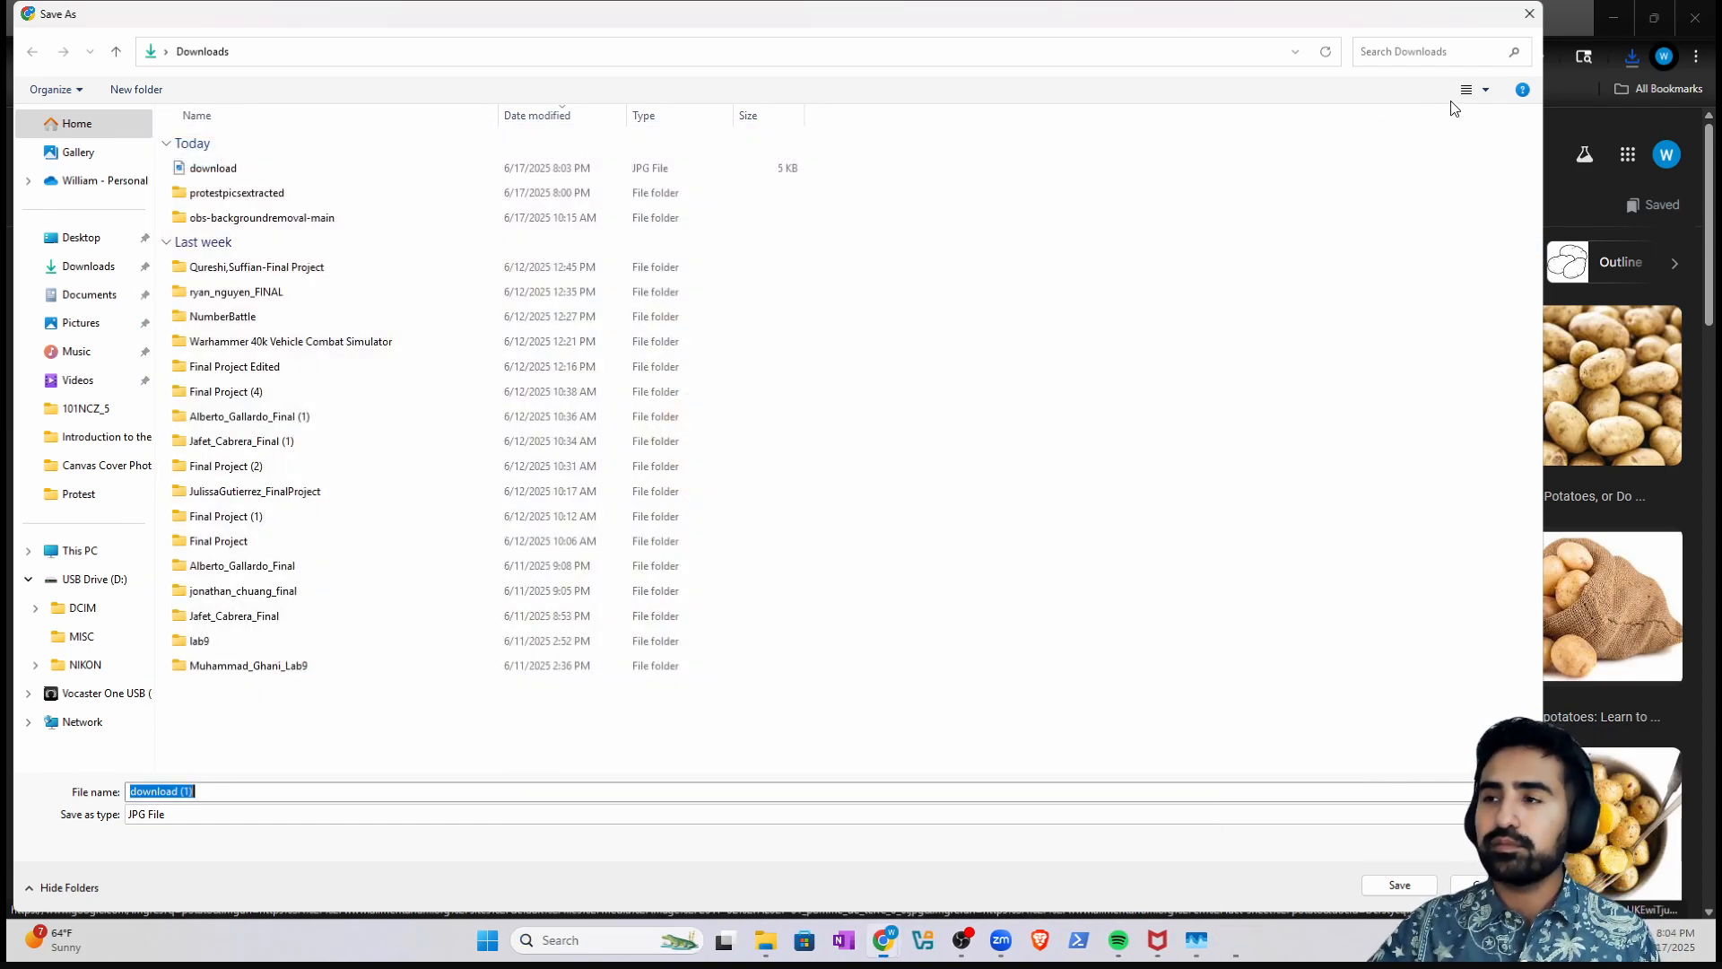
left_click(1529, 13)
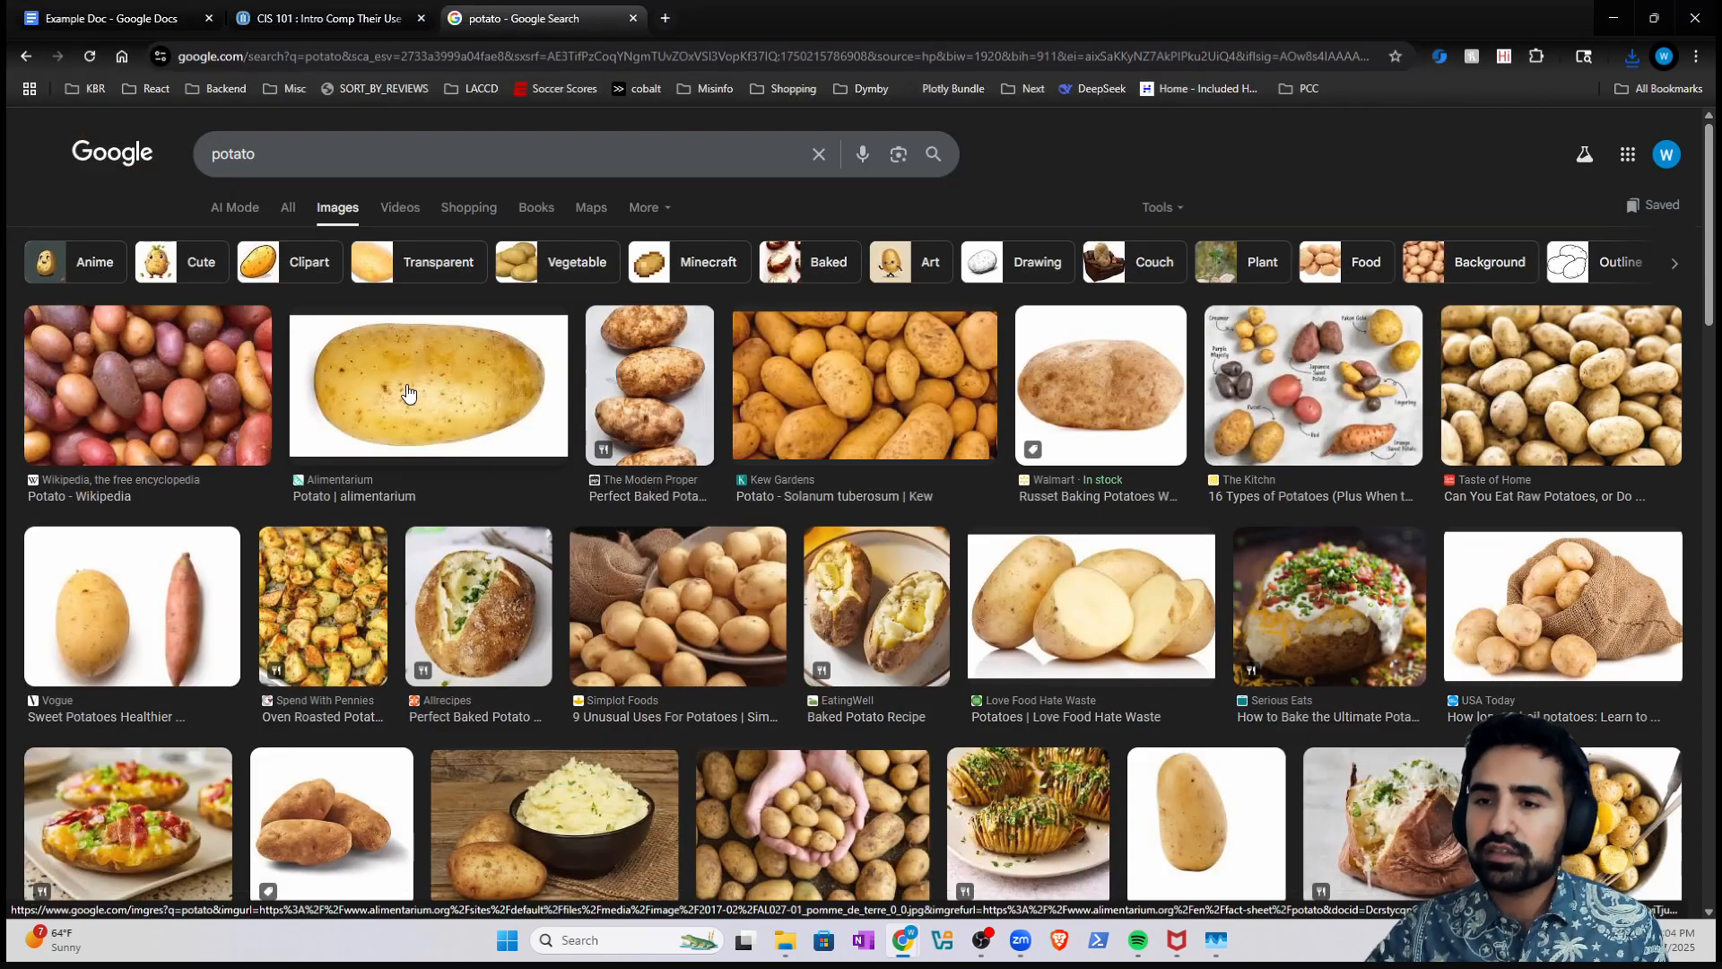
left_click(983, 939)
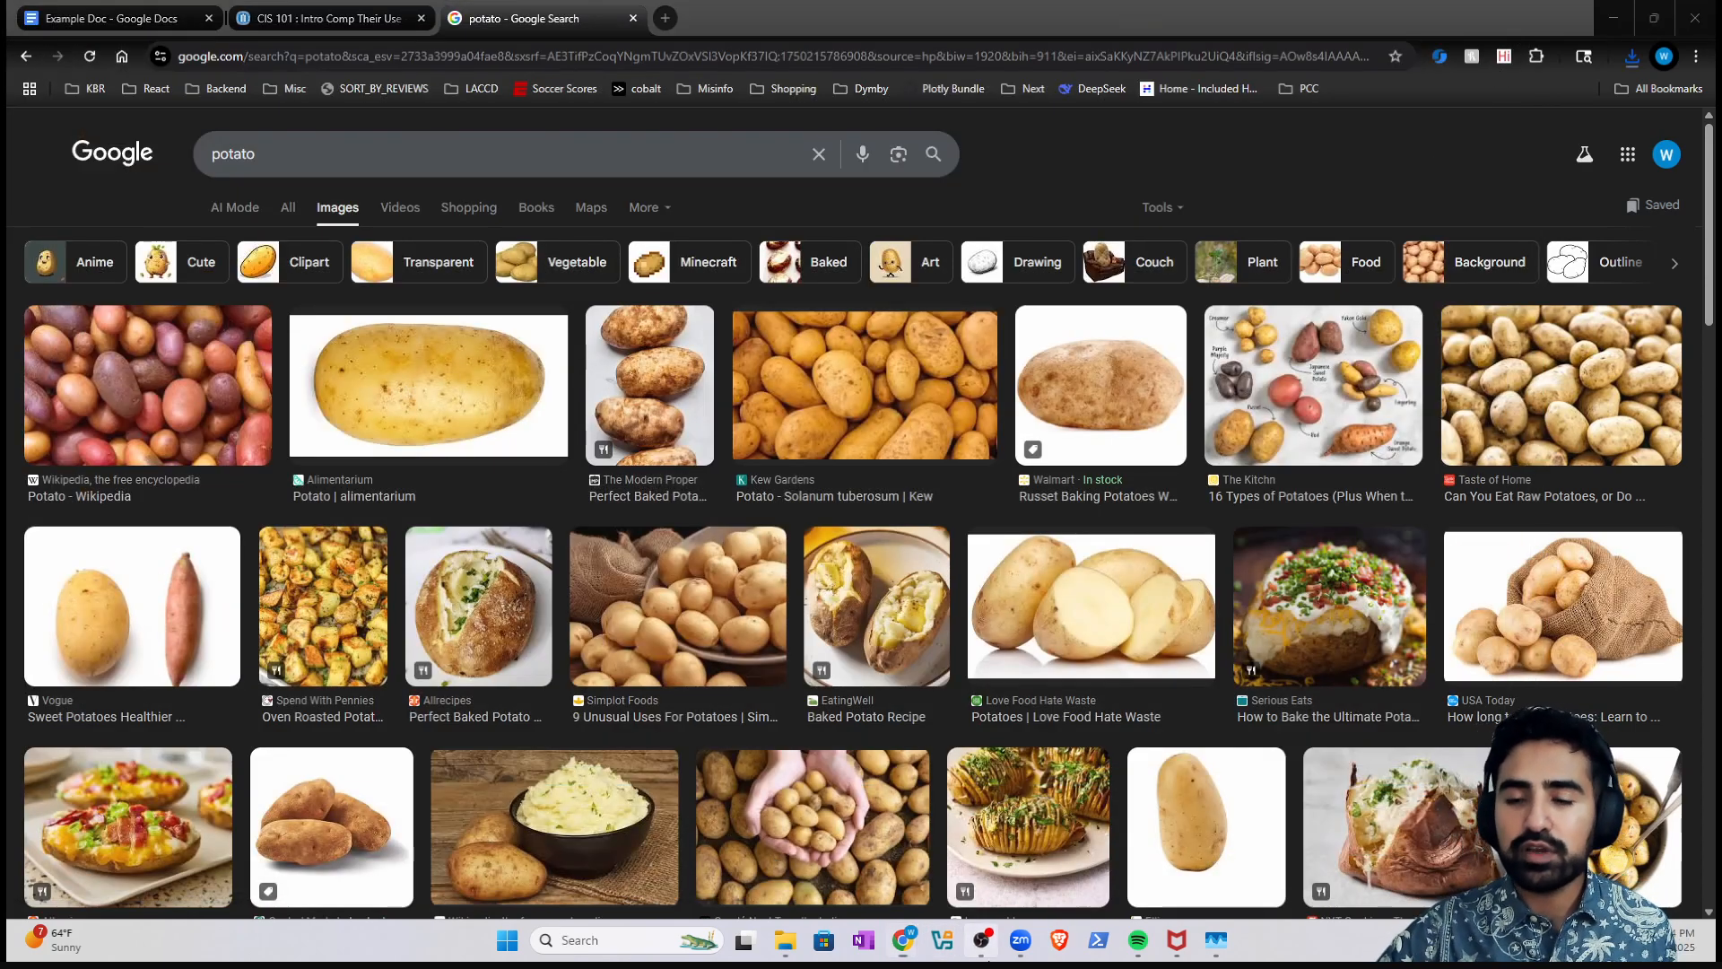